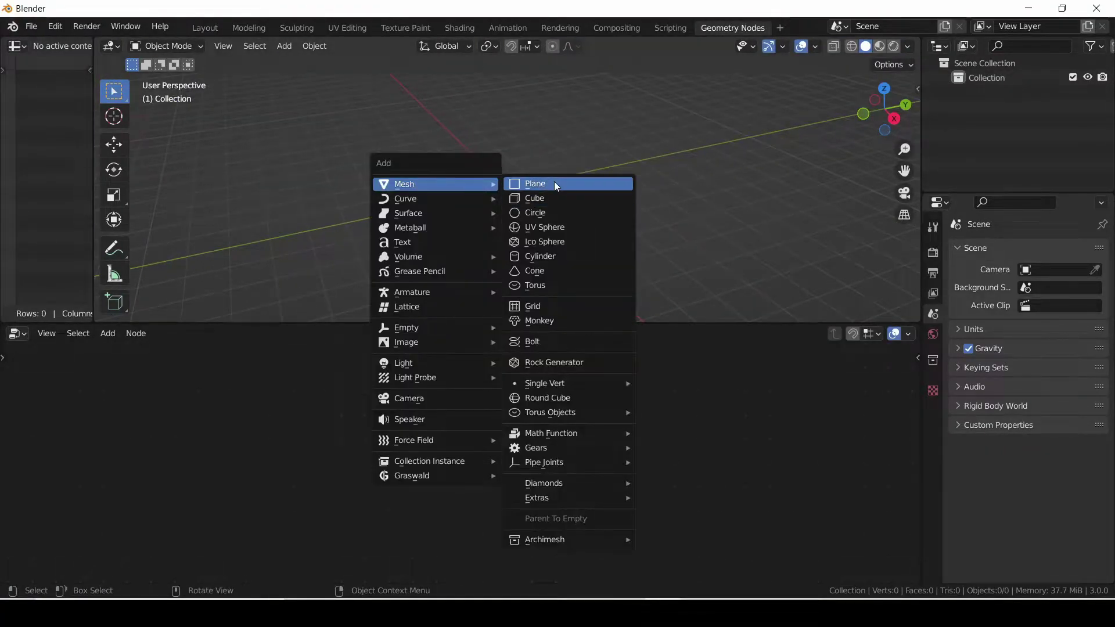
- Create a new geometry node tree on the plane and turn on the on-screen key display
{"action": "left_click", "coordinate": [456, 336]}
{"action": "key", "text": "n"}
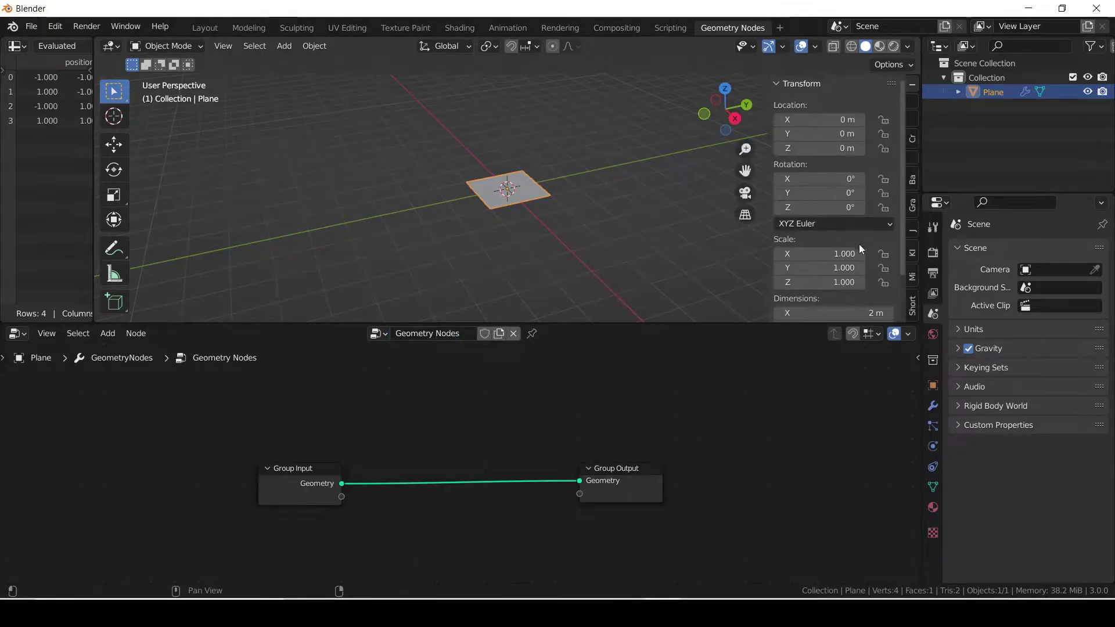
{"action": "left_click", "coordinate": [911, 305]}
{"action": "left_click", "coordinate": [796, 104]}
{"action": "key", "text": "n"}
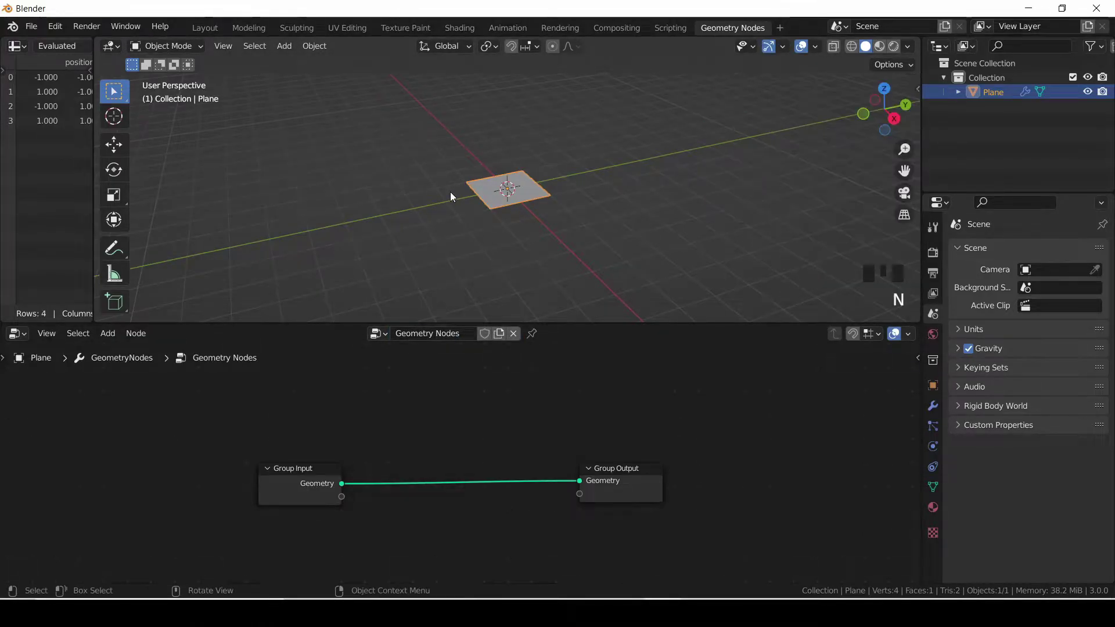
- Disconnect the Group Input from the Group Output and move the two nodes further apart
{"action": "left_click_drag", "start_coordinate": [341, 483], "coordinate": [388, 470]}
{"action": "left_click_drag", "start_coordinate": [579, 480], "coordinate": [381, 455]}
{"action": "left_click_drag", "start_coordinate": [315, 486], "coordinate": [18, 476]}
- Add a Curve Circle node and connect its curve to the Group Output geometry
{"action": "key", "text": "shift+a"}
{"action": "mouse_move", "coordinate": [402, 372]}
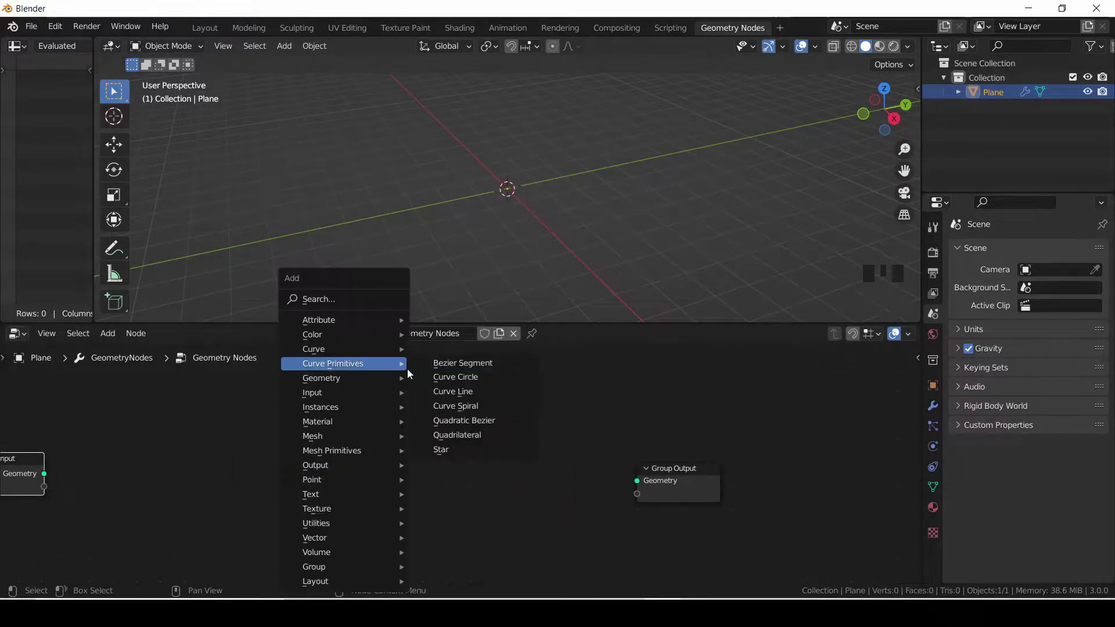
{"action": "left_click", "coordinate": [473, 378]}
{"action": "left_click", "coordinate": [298, 454]}
{"action": "left_click_drag", "start_coordinate": [298, 451], "coordinate": [637, 481]}
- Insert a Join Geometry node between the Curve Circle and the Group Output
{"action": "key", "text": "Home"}
{"action": "key", "text": "shift+a"}
{"action": "mouse_move", "coordinate": [274, 378]}
{"action": "left_click", "coordinate": [412, 434]}
{"action": "left_click", "coordinate": [519, 423]}
- Duplicate the Curve Circle, feed the copy into Join Geometry and set its radius to 0.74 m
{"action": "left_click", "coordinate": [350, 406]}
{"action": "key", "text": "shift+d"}
{"action": "left_click", "coordinate": [383, 503]}
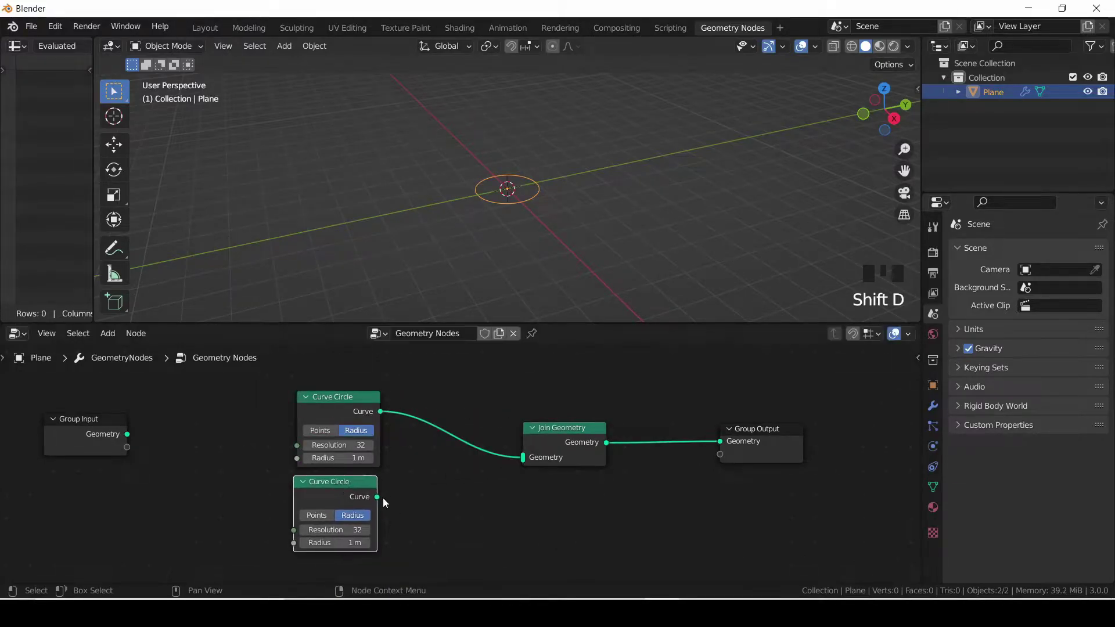
{"action": "left_click_drag", "start_coordinate": [334, 542], "coordinate": [316, 543], "text": "shift"}
{"action": "key", "text": "KP_Decimal"}
{"action": "scroll", "coordinate": [521, 263], "scroll_direction": "up", "scroll_amount": 3}
{"action": "left_click_drag", "start_coordinate": [886, 110], "coordinate": [841, 122]}
{"action": "scroll", "coordinate": [750, 155], "scroll_direction": "down", "scroll_amount": 4}
- Make room after the Join Geometry node and insert a Fill Curve node before the Group Output
{"action": "left_click_drag", "start_coordinate": [248, 544], "coordinate": [292, 430]}
{"action": "left_click_drag", "start_coordinate": [584, 443], "coordinate": [414, 447]}
{"action": "key", "text": "shift+a"}
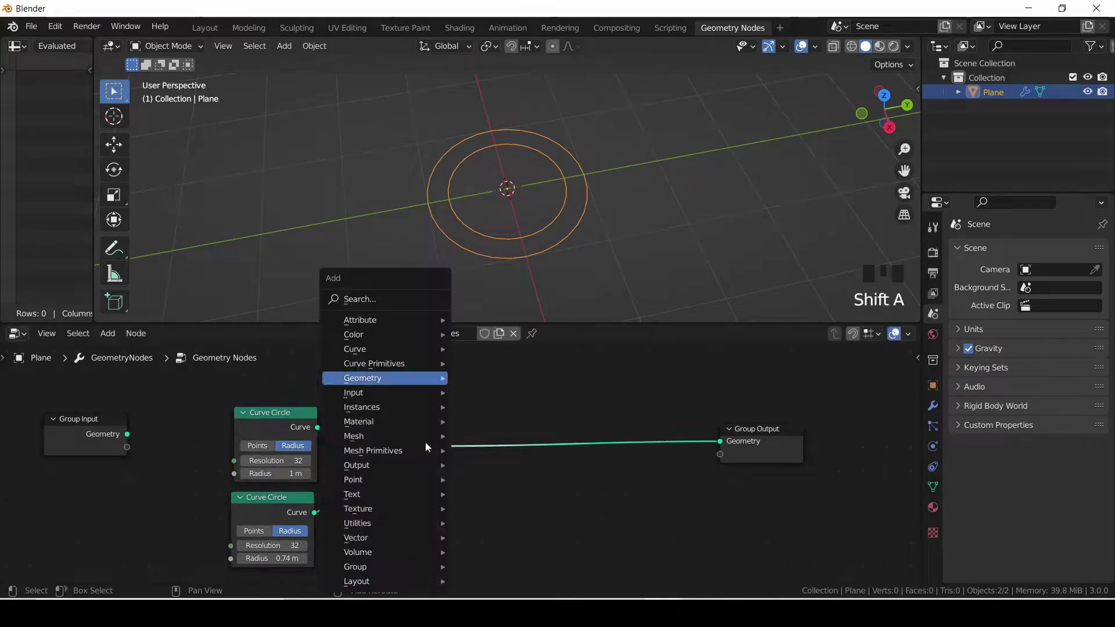
{"action": "type", "text": "FILL"}
{"action": "key", "text": "Return"}
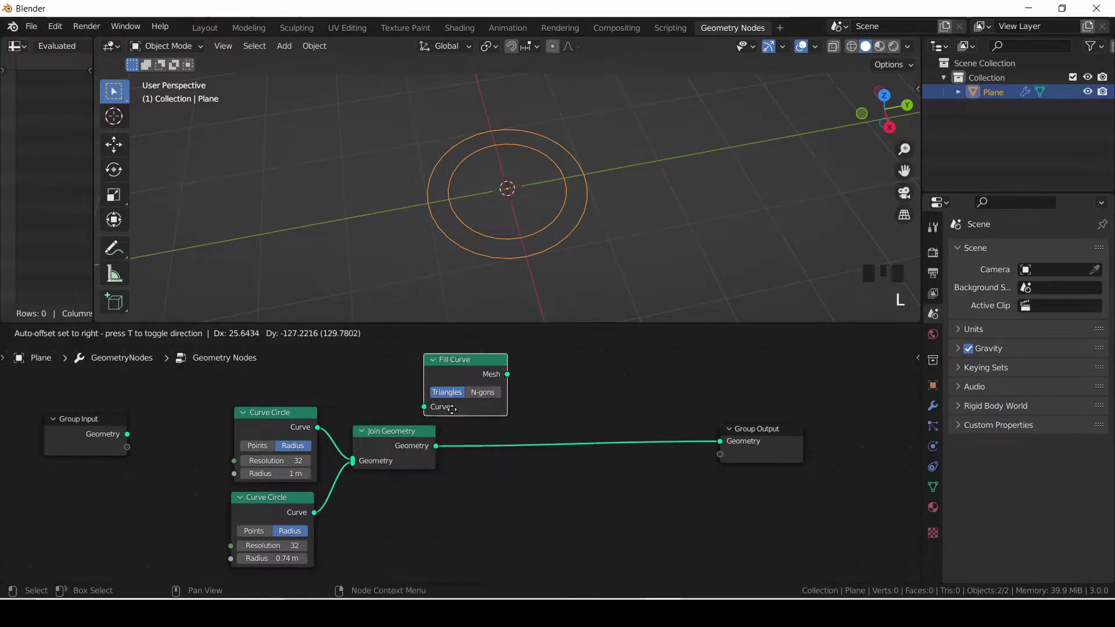
{"action": "left_click", "coordinate": [475, 442]}
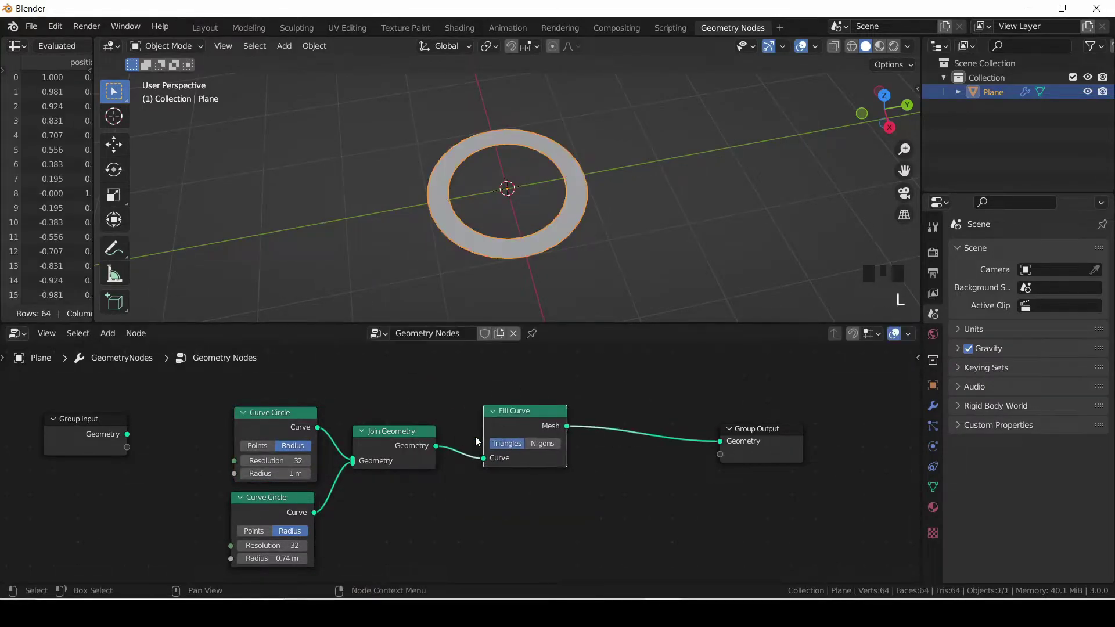
- Set the resolution of both Curve Circle nodes to 40
{"action": "left_click", "coordinate": [281, 474], "text": "shift"}
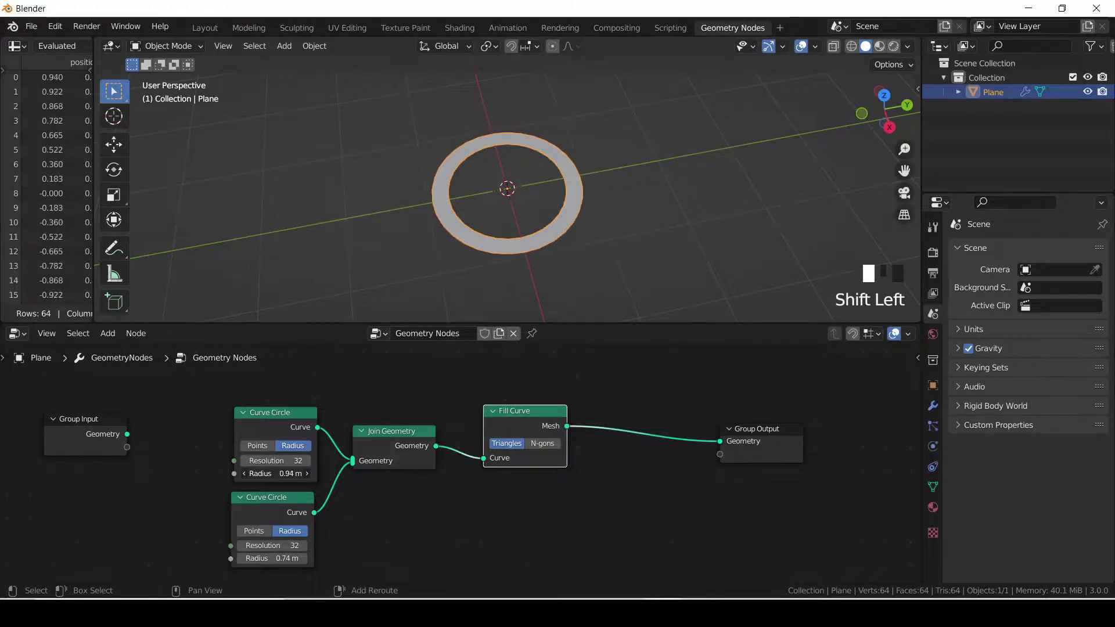
{"action": "left_click", "coordinate": [295, 462]}
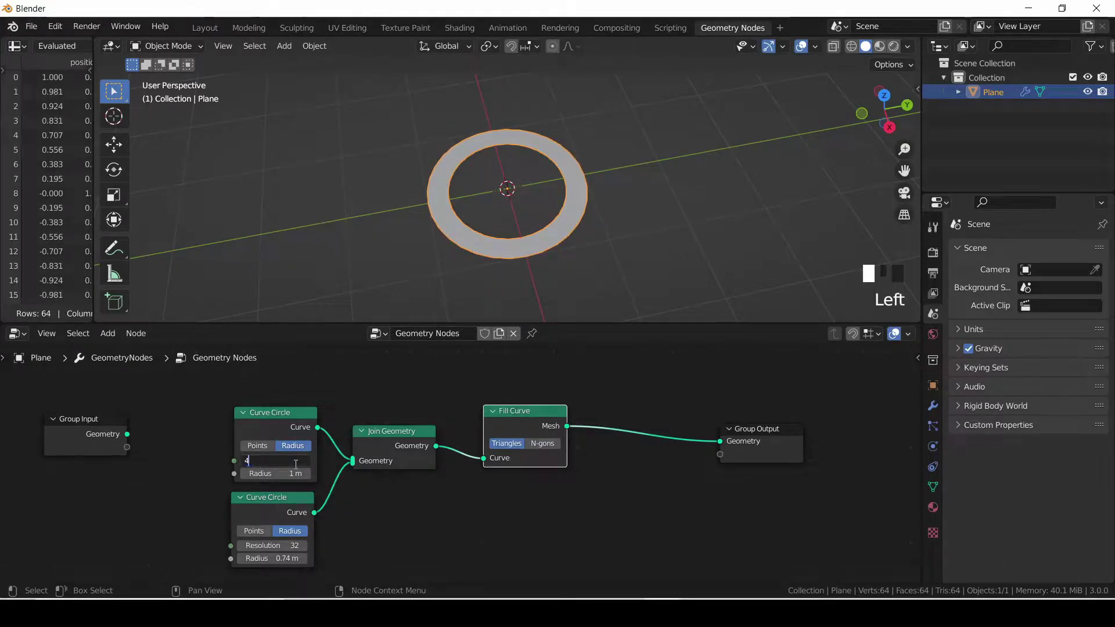
{"action": "left_click", "coordinate": [350, 489]}
{"action": "left_click", "coordinate": [280, 547]}
{"action": "type", "text": "40"}
{"action": "left_click", "coordinate": [578, 482]}
- Move the Group Output further away and insert a Delete Geometry node after Fill Curve
{"action": "scroll", "coordinate": [580, 483], "scroll_direction": "down", "scroll_amount": 3}
{"action": "middle_click_drag", "start_coordinate": [508, 507], "coordinate": [512, 465]}
{"action": "scroll", "coordinate": [516, 464], "scroll_direction": "down", "scroll_amount": 2}
{"action": "left_click_drag", "start_coordinate": [648, 404], "coordinate": [717, 408]}
{"action": "key", "text": "shift+a"}
{"action": "left_click", "coordinate": [568, 320]}
{"action": "type", "text": "DE"}
{"action": "left_click", "coordinate": [621, 320]}
{"action": "left_click", "coordinate": [621, 399]}
- Add a Map Range node and connect its Result to the Delete Geometry Selection
{"action": "middle_click_drag", "start_coordinate": [539, 466], "coordinate": [605, 439]}
{"action": "key", "text": "shift+a"}
{"action": "left_click", "coordinate": [578, 304]}
{"action": "type", "text": "map"}
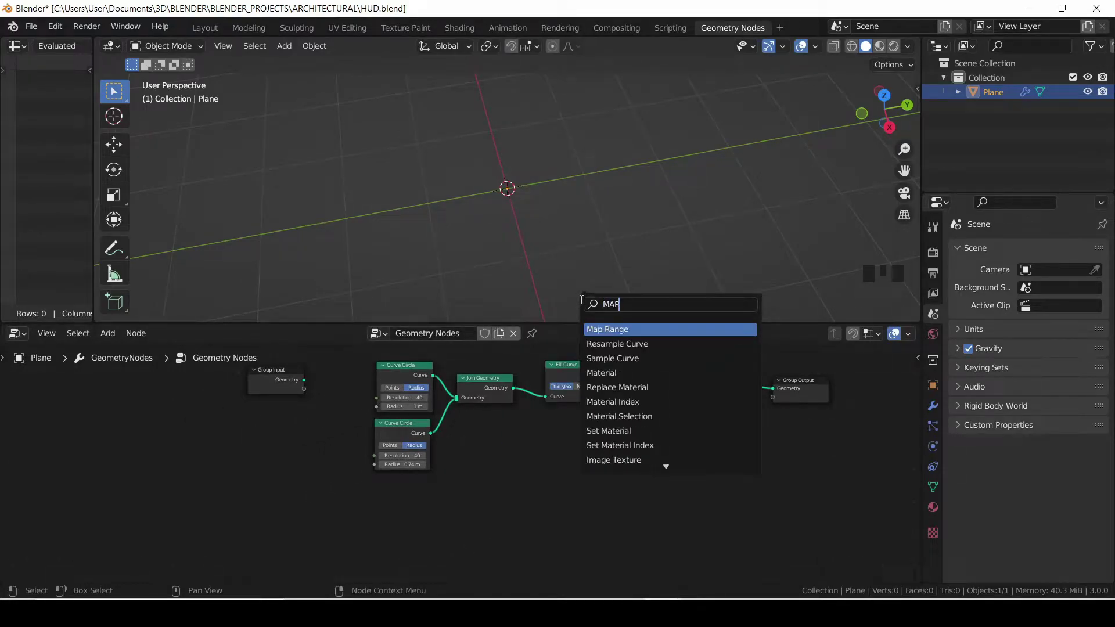
{"action": "key", "text": "Return"}
{"action": "left_click", "coordinate": [576, 437]}
{"action": "left_click_drag", "start_coordinate": [610, 428], "coordinate": [635, 399]}
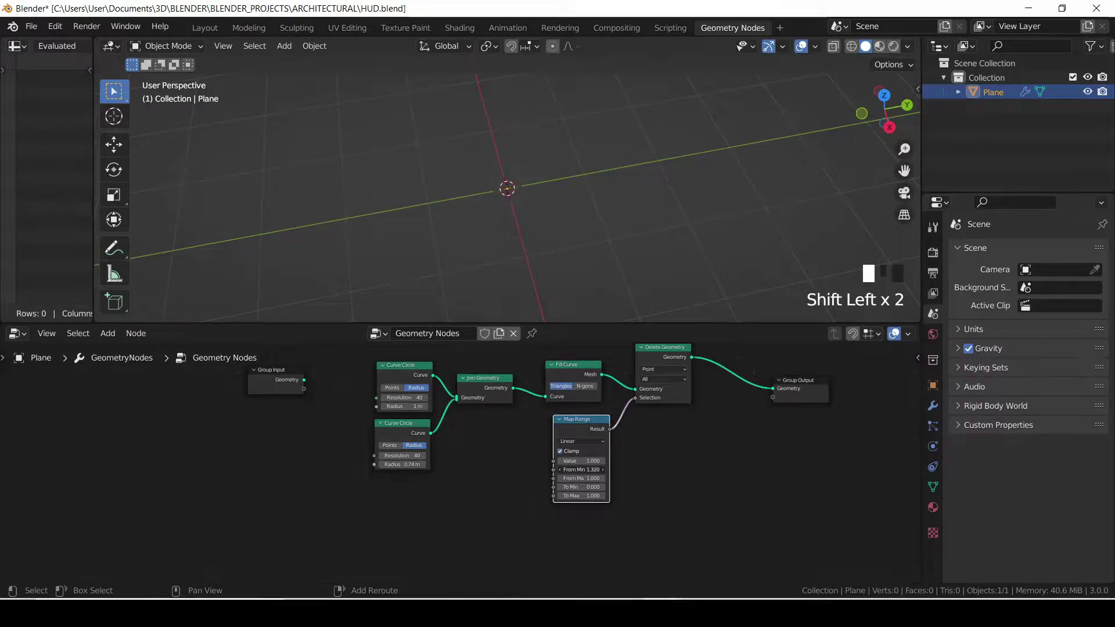
- Add a Gradient Texture node, connect its Fac to the Map Range Value and set the gradient to Radial
{"action": "key", "text": "shift+a"}
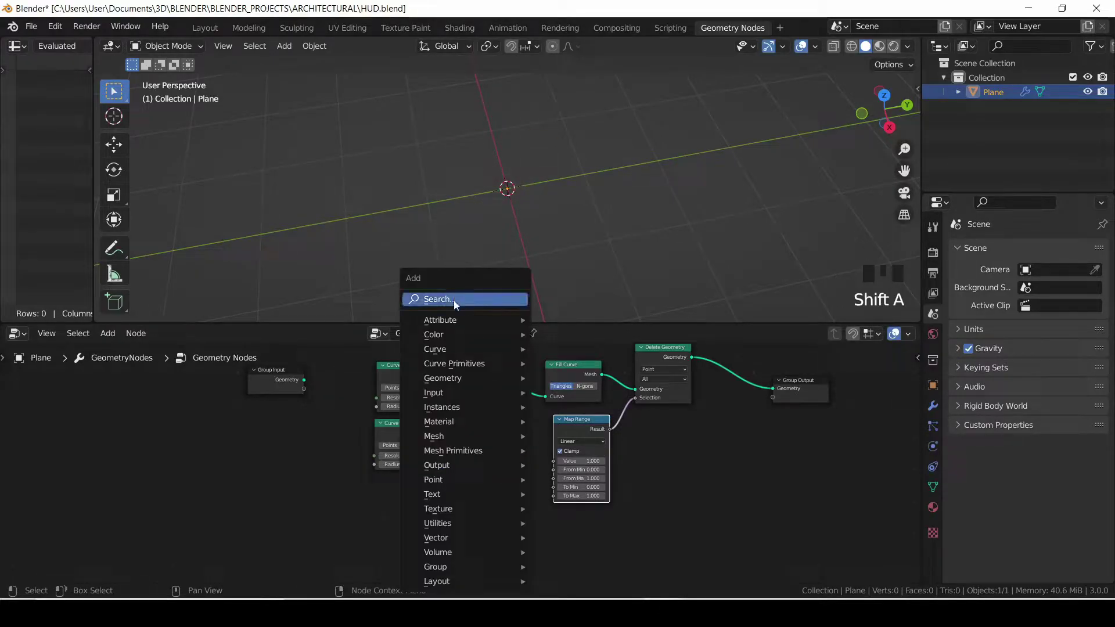
{"action": "left_click", "coordinate": [453, 301]}
{"action": "type", "text": "GRAD"}
{"action": "key", "text": "Return"}
{"action": "left_click", "coordinate": [495, 483]}
{"action": "mouse_move", "coordinate": [506, 485]}
{"action": "left_mouse_down"}
{"action": "mouse_move", "coordinate": [554, 461]}
{"action": "mouse_move", "coordinate": [557, 476]}
{"action": "mouse_move", "coordinate": [492, 497]}
{"action": "left_mouse_up"}
{"action": "left_click", "coordinate": [492, 497]}
{"action": "left_click", "coordinate": [482, 558]}
- Set the Map Range From Min to 0.220, tidy the Gradient Texture node's position and save the file
{"action": "mouse_move", "coordinate": [581, 469]}
{"action": "left_mouse_down", "text": "shift"}
{"action": "mouse_move", "coordinate": [671, 469]}
{"action": "mouse_move", "coordinate": [582, 472]}
{"action": "left_mouse_up", "text": "shift"}
{"action": "left_click_drag", "start_coordinate": [480, 479], "coordinate": [499, 468]}
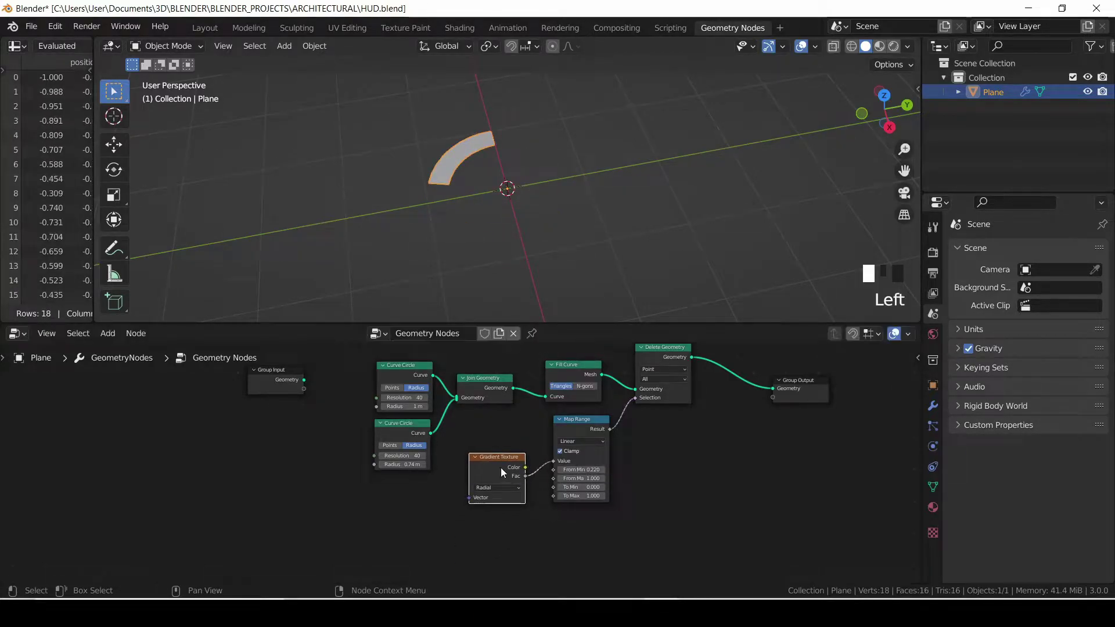
{"action": "key", "text": "ctrl+s"}
- Move the Group Output away and insert a Transform node between Delete Geometry and the Group Output
{"action": "scroll", "coordinate": [559, 453], "scroll_direction": "down", "scroll_amount": 3}
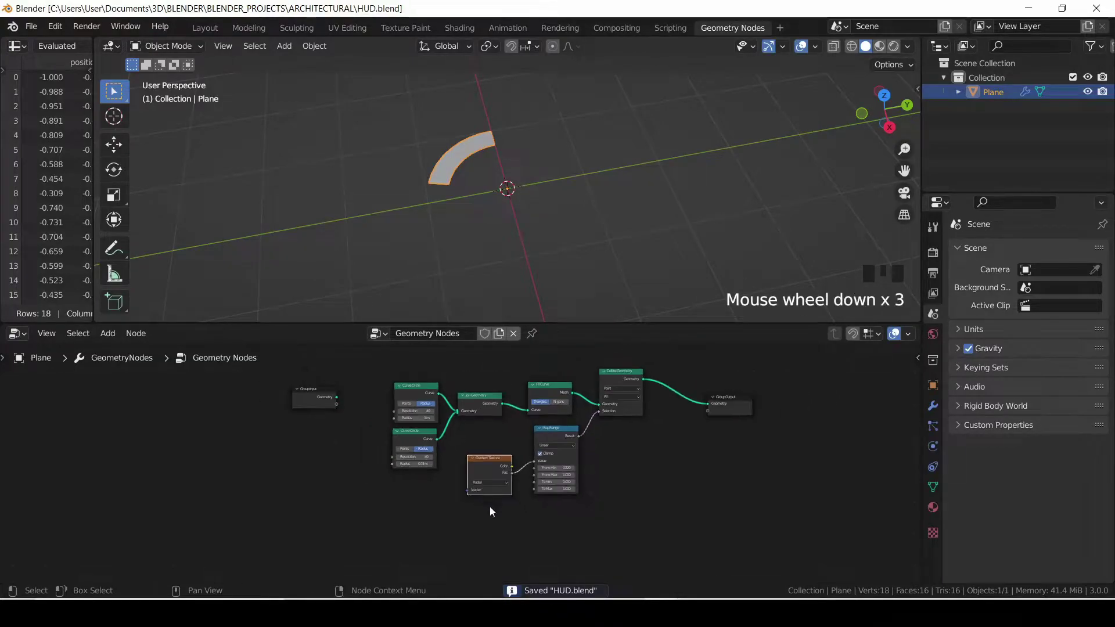
{"action": "middle_click_drag", "start_coordinate": [480, 500], "coordinate": [579, 477]}
{"action": "left_click_drag", "start_coordinate": [653, 406], "coordinate": [771, 411]}
{"action": "key", "text": "shift+a"}
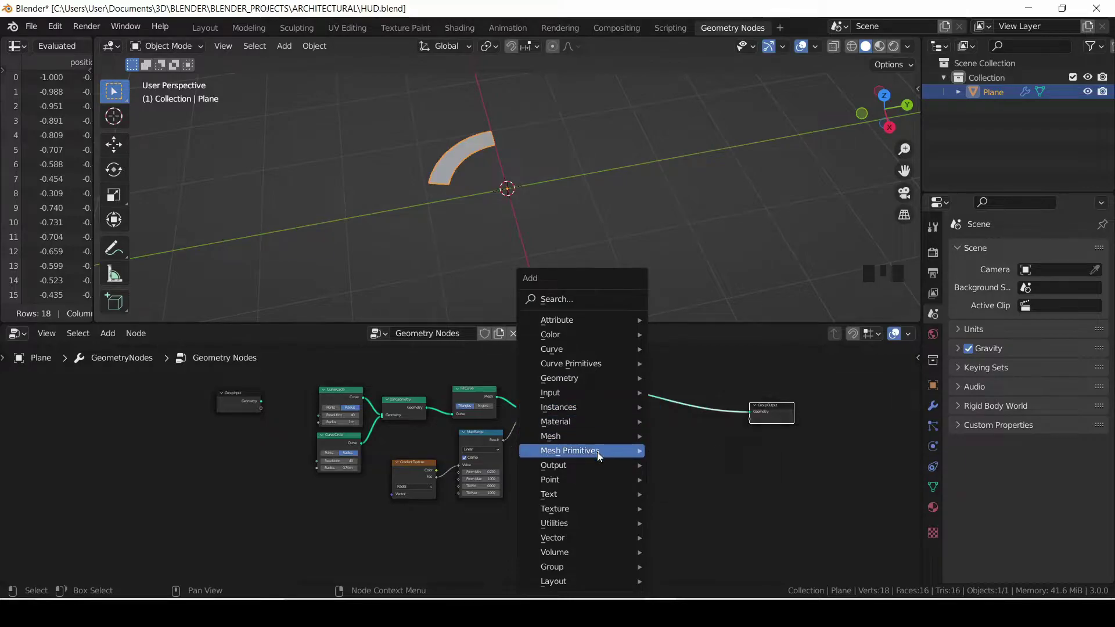
{"action": "mouse_move", "coordinate": [595, 380]}
{"action": "left_click", "coordinate": [689, 492]}
{"action": "left_click", "coordinate": [605, 377]}
{"action": "scroll", "coordinate": [678, 429], "scroll_direction": "up", "scroll_amount": 5}
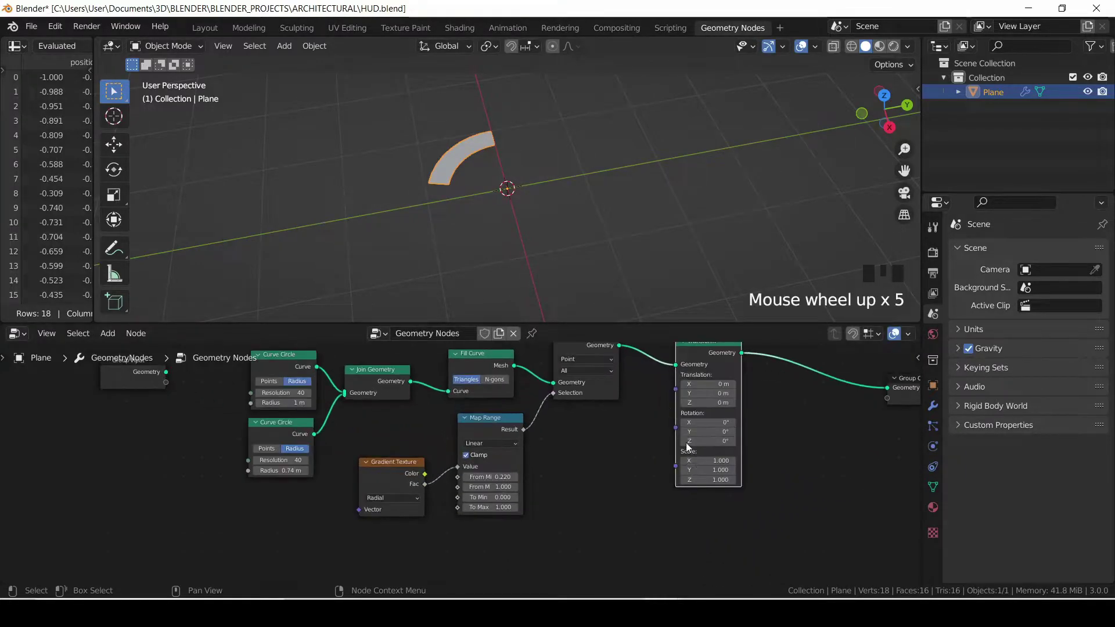
- Try out different scale and rotation values on the Transform node
{"action": "left_click_drag", "start_coordinate": [703, 461], "coordinate": [685, 479]}
{"action": "right_click", "coordinate": [702, 455]}
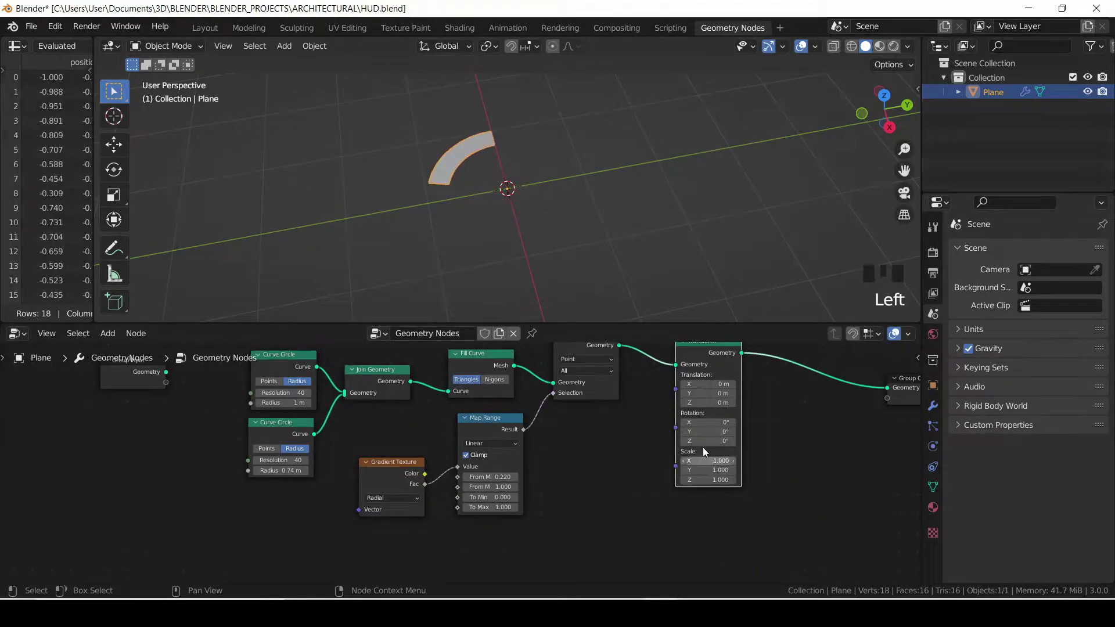
{"action": "left_click_drag", "start_coordinate": [702, 442], "coordinate": [678, 419]}
- Set the inner Curve Circle's radius to 0.00001 m to turn the arc into a solid wedge
{"action": "scroll", "coordinate": [517, 440], "scroll_direction": "down", "scroll_amount": 4}
{"action": "left_click_drag", "start_coordinate": [904, 171], "coordinate": [919, 185]}
{"action": "scroll", "coordinate": [552, 447], "scroll_direction": "down", "scroll_amount": 2}
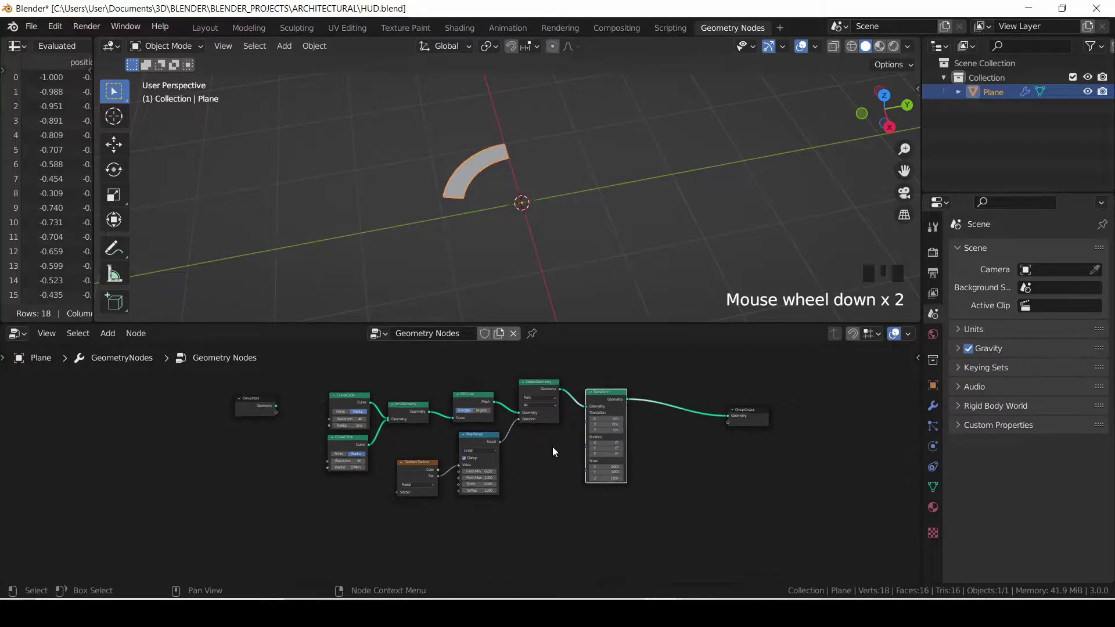
{"action": "scroll", "coordinate": [552, 447], "scroll_direction": "up", "scroll_amount": 5}
{"action": "left_click_drag", "start_coordinate": [303, 469], "coordinate": [293, 469], "text": "shift"}
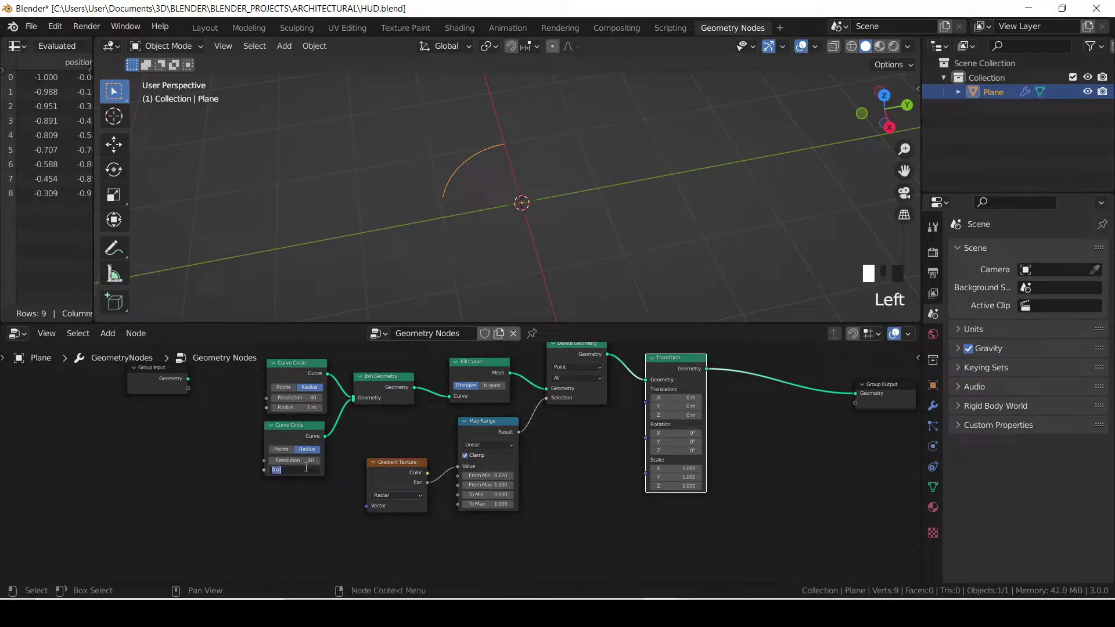
{"action": "key", "text": "Return"}
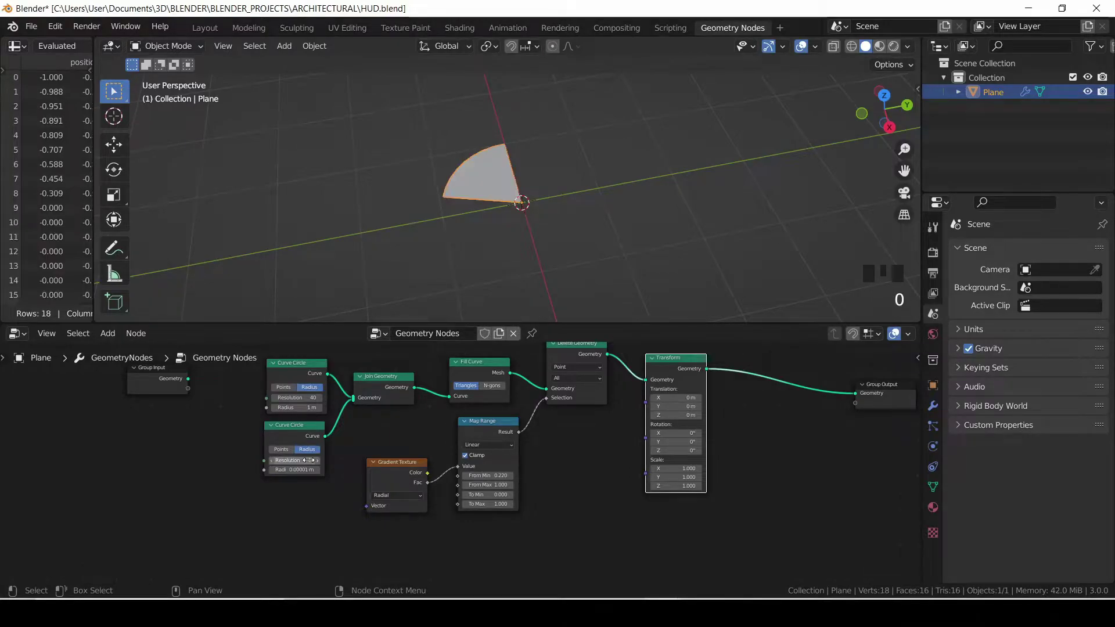
- Set the Map Range From Min to 0.260 and save the file
{"action": "scroll", "coordinate": [517, 538], "scroll_direction": "up", "scroll_amount": 4}
{"action": "mouse_move", "coordinate": [498, 480]}
{"action": "left_mouse_down", "text": "shift"}
{"action": "mouse_move", "coordinate": [526, 480]}
{"action": "mouse_move", "coordinate": [500, 480]}
{"action": "left_mouse_up", "text": "shift"}
{"action": "scroll", "coordinate": [611, 245], "scroll_direction": "down", "scroll_amount": 3}
{"action": "key", "text": "ctrl+s"}
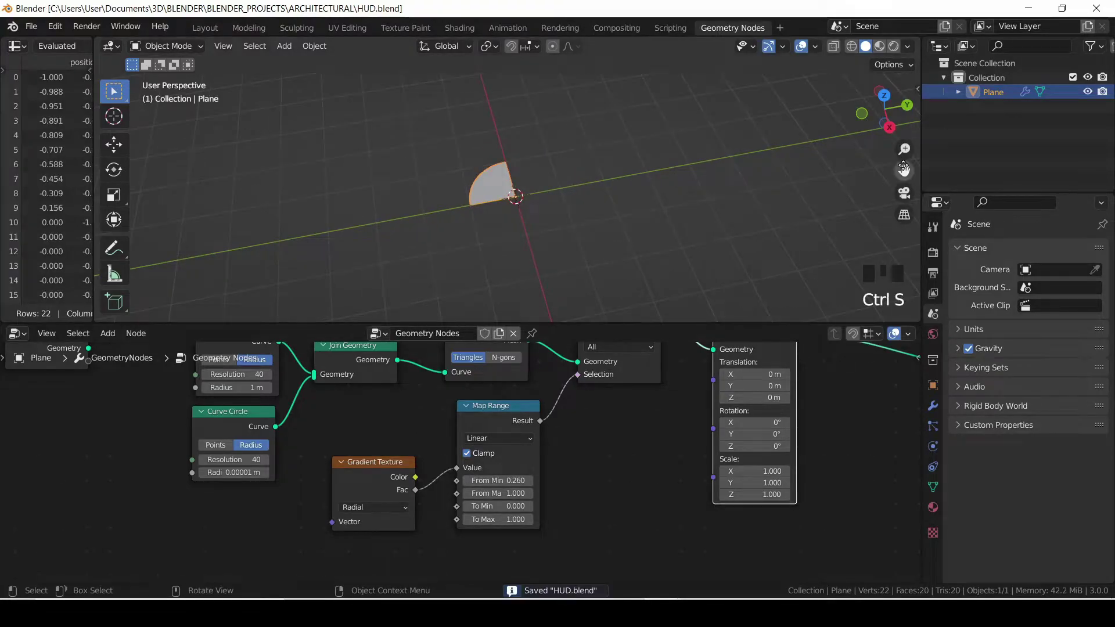
- Duplicate the whole node chain from the Curve Circles to the Transform and place the copy below the original
{"action": "left_click", "coordinate": [537, 421]}
{"action": "scroll", "coordinate": [563, 475], "scroll_direction": "down", "scroll_amount": 10}
{"action": "middle_click_drag", "start_coordinate": [563, 475], "coordinate": [546, 455]}
{"action": "scroll", "coordinate": [332, 375], "scroll_direction": "down", "scroll_amount": 1}
{"action": "left_click_drag", "start_coordinate": [331, 374], "coordinate": [610, 466]}
{"action": "key", "text": "shift+d"}
{"action": "left_click", "coordinate": [580, 574]}
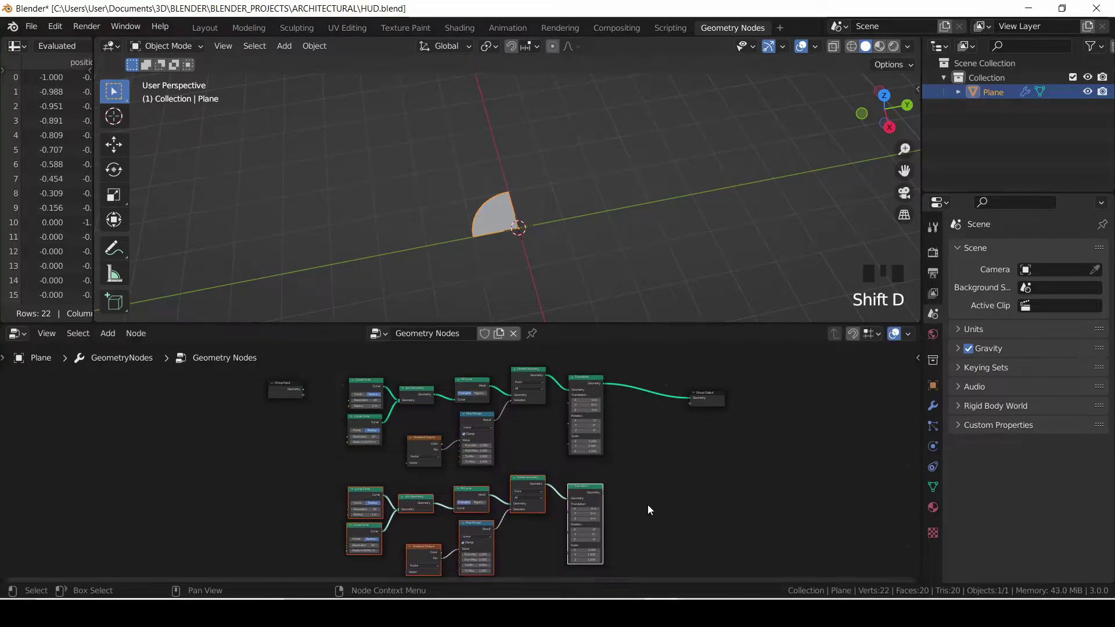
- Insert a Join Geometry node before the Group Output and connect the duplicated chain's Transform to it as well
{"action": "scroll", "coordinate": [644, 476], "scroll_direction": "down", "scroll_amount": 3}
{"action": "left_click_drag", "start_coordinate": [652, 363], "coordinate": [690, 453]}
{"action": "key", "text": "shift+a"}
{"action": "left_click", "coordinate": [621, 298]}
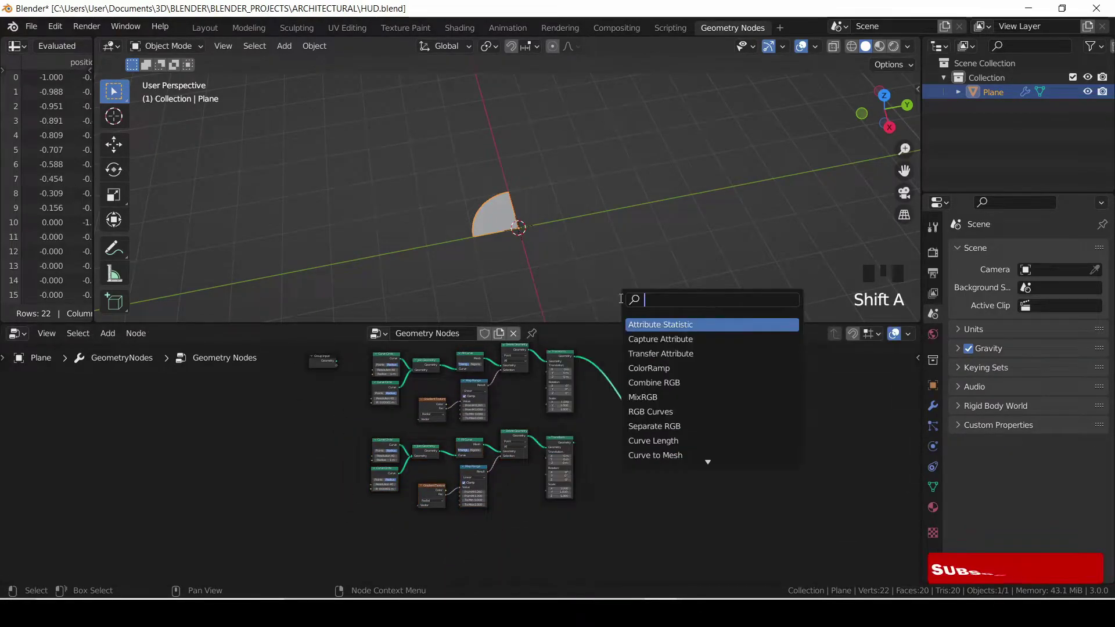
{"action": "type", "text": "joi"}
{"action": "left_click", "coordinate": [641, 336]}
{"action": "left_click", "coordinate": [632, 434]}
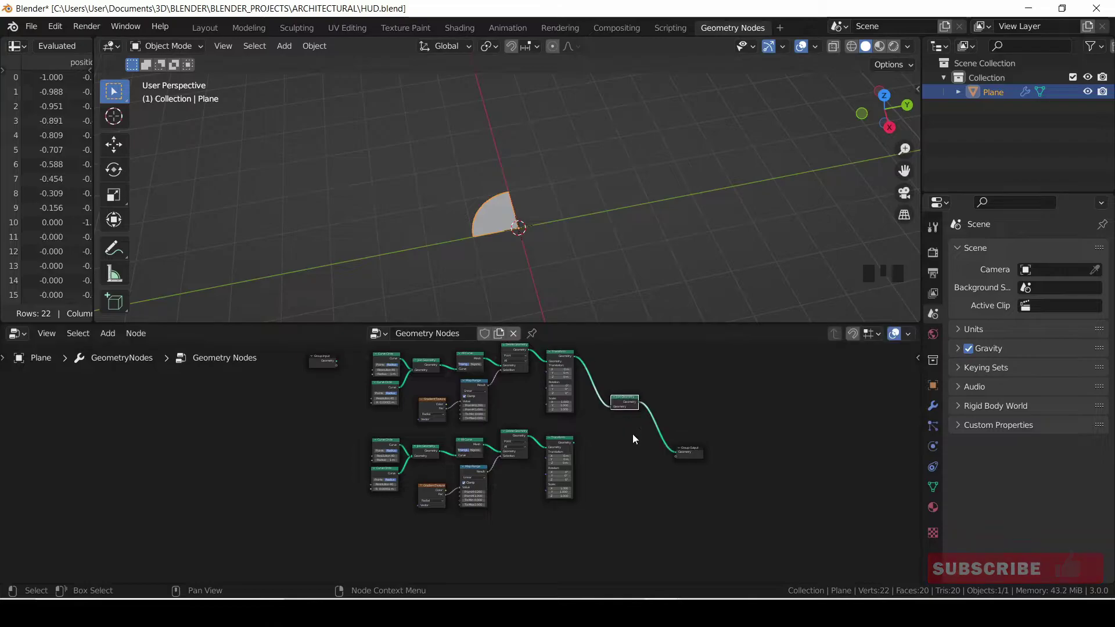
{"action": "left_click_drag", "start_coordinate": [625, 400], "coordinate": [639, 432]}
{"action": "left_click", "coordinate": [632, 438]}
{"action": "left_click_drag", "start_coordinate": [574, 444], "coordinate": [617, 446]}
- Set the duplicated Curve Circles' radii to 2.36 m for the outer circle and 2.18 m for the inner one
{"action": "scroll", "coordinate": [608, 459], "scroll_direction": "up", "scroll_amount": 5}
{"action": "middle_click_drag", "start_coordinate": [629, 459], "coordinate": [770, 415]}
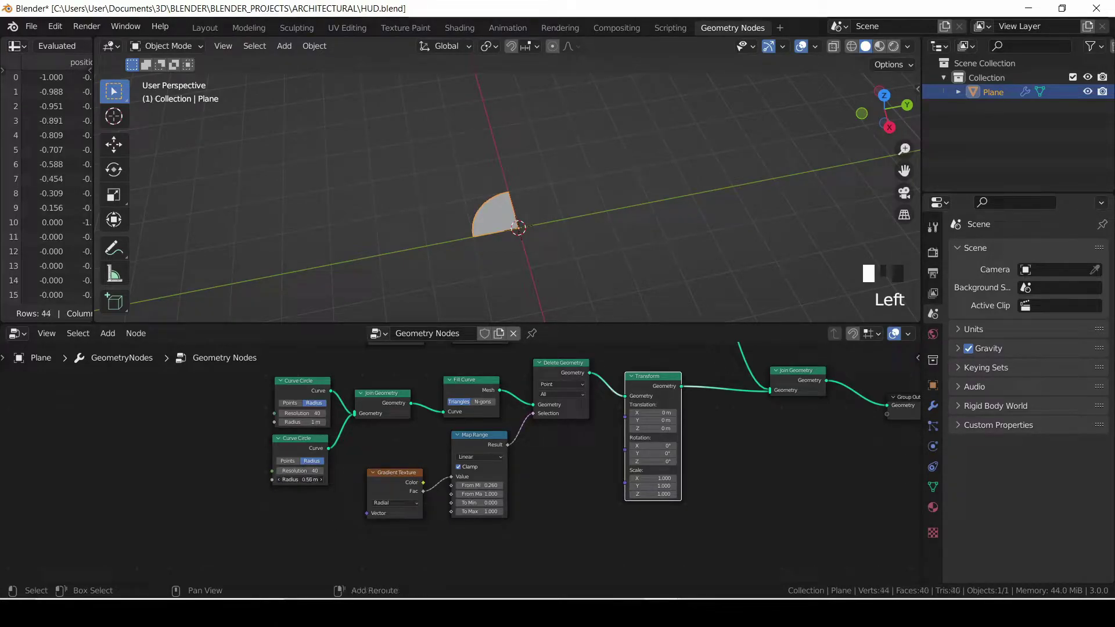
{"action": "mouse_move", "coordinate": [302, 422]}
{"action": "left_mouse_down"}
{"action": "mouse_move", "coordinate": [354, 422]}
{"action": "mouse_move", "coordinate": [319, 422]}
{"action": "left_mouse_up"}
{"action": "left_click_drag", "start_coordinate": [302, 480], "coordinate": [331, 479], "text": "shift"}
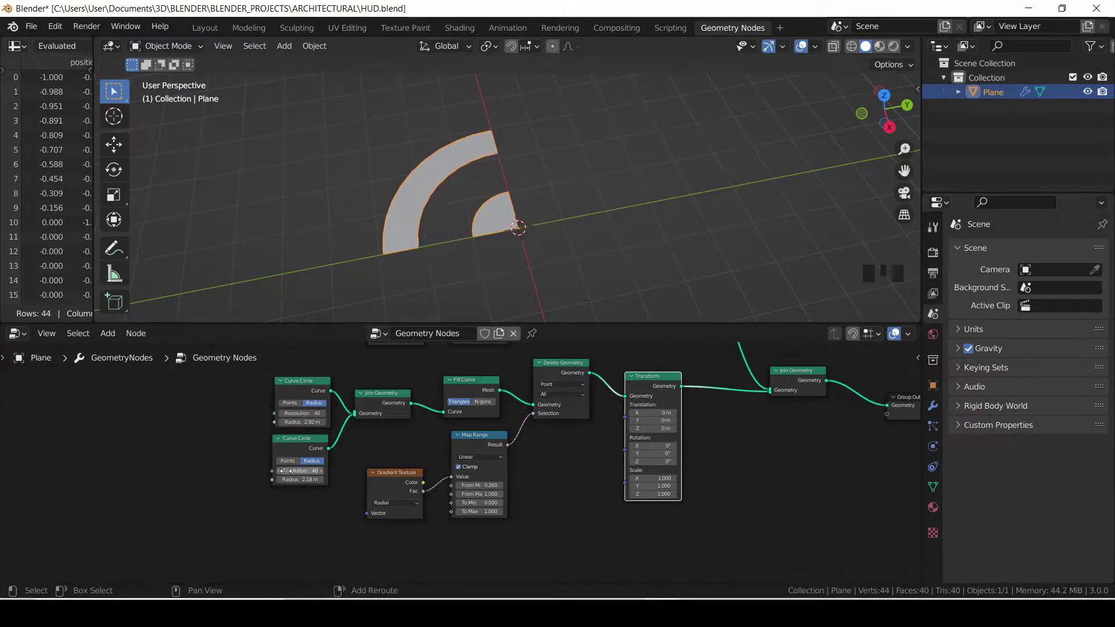
{"action": "left_click_drag", "start_coordinate": [302, 422], "coordinate": [285, 422], "text": "shift"}
{"action": "left_click_drag", "start_coordinate": [302, 422], "coordinate": [304, 422], "text": "shift"}
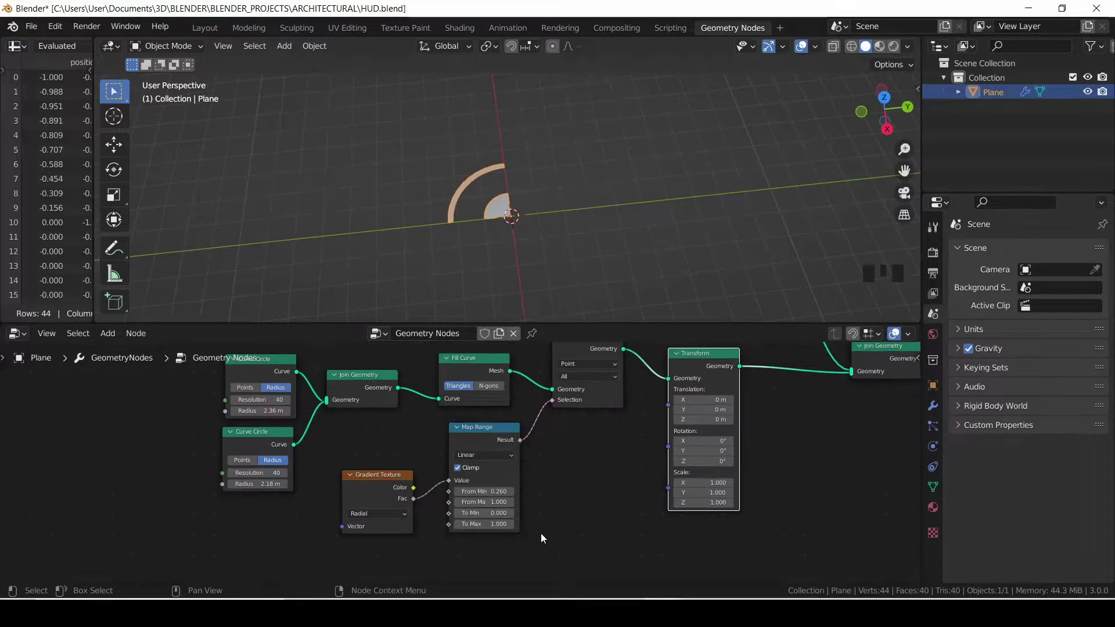
- Set the duplicated Map Range's From Min to 0.880 and save the file
{"action": "left_click_drag", "start_coordinate": [484, 491], "coordinate": [511, 491], "text": "shift"}
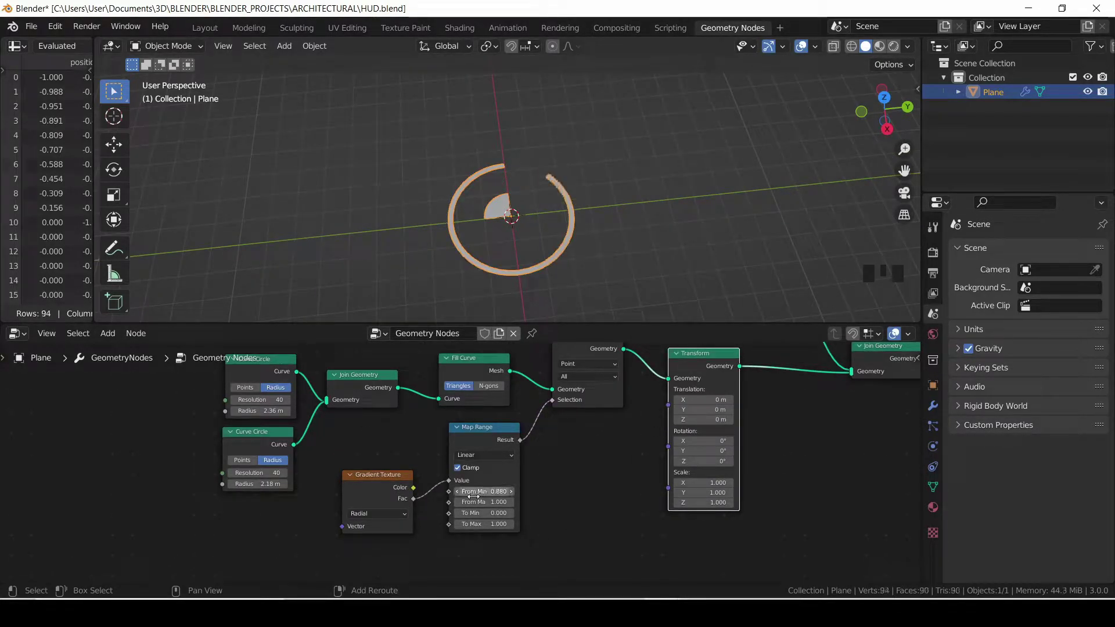
{"action": "key", "text": "ctrl+s"}
- Add a Curve Line node below the duplicated node chain
{"action": "scroll", "coordinate": [556, 417], "scroll_direction": "down", "scroll_amount": 13}
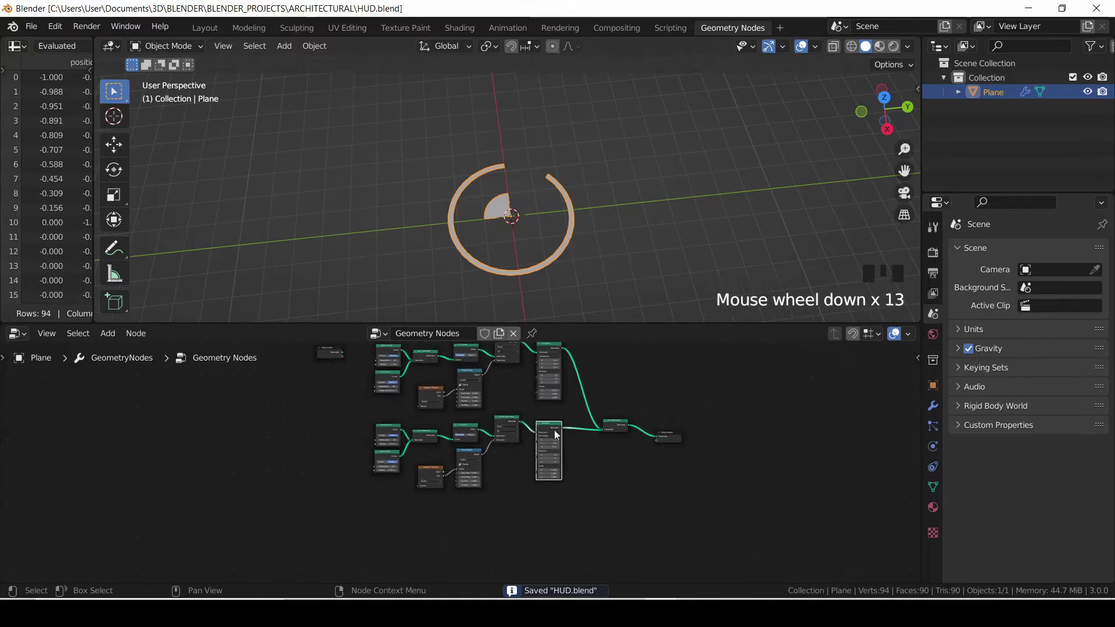
{"action": "key", "text": "shift+a"}
{"action": "left_click", "coordinate": [426, 297]}
{"action": "type", "text": "line"}
{"action": "key", "text": "Down"}
{"action": "key", "text": "Return"}
{"action": "left_click", "coordinate": [463, 491]}
- Add a Curve to Mesh node beside the Curve Line and connect the line to its Curve input
{"action": "scroll", "coordinate": [450, 437], "scroll_direction": "up", "scroll_amount": 4}
{"action": "mouse_move", "coordinate": [450, 437]}
{"action": "middle_mouse_down"}
{"action": "mouse_move", "coordinate": [443, 430]}
{"action": "mouse_move", "coordinate": [435, 446]}
{"action": "middle_mouse_up"}
{"action": "key", "text": "shift+a"}
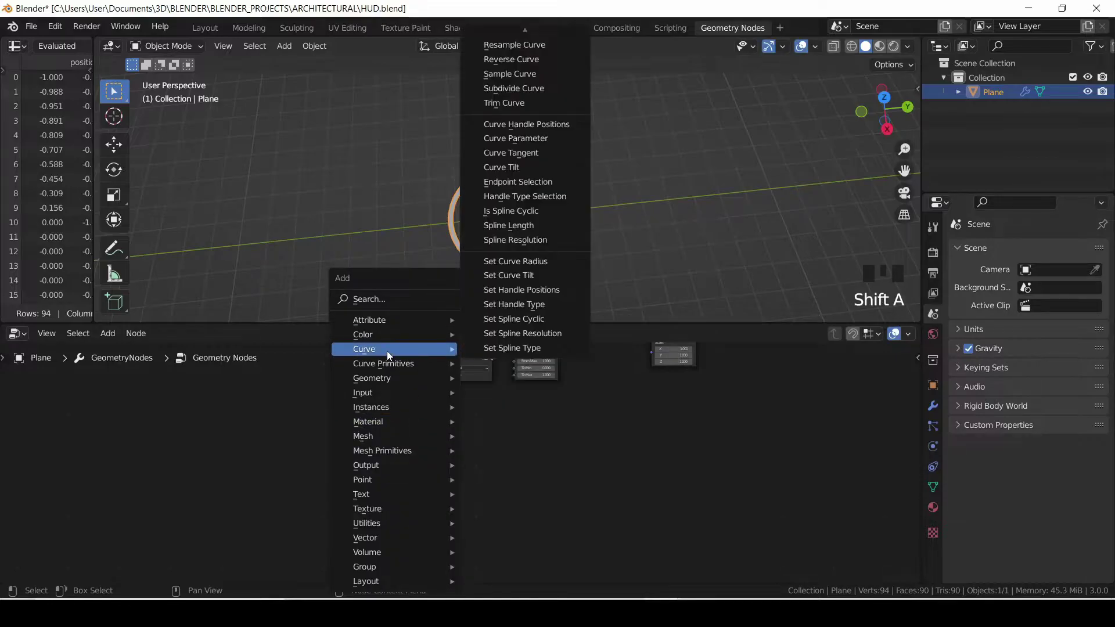
{"action": "left_click", "coordinate": [389, 299]}
{"action": "type", "text": "MES"}
{"action": "key", "text": "Down"}
{"action": "key", "text": "Down"}
{"action": "key", "text": "Down"}
{"action": "key", "text": "Down"}
{"action": "key", "text": "Up"}
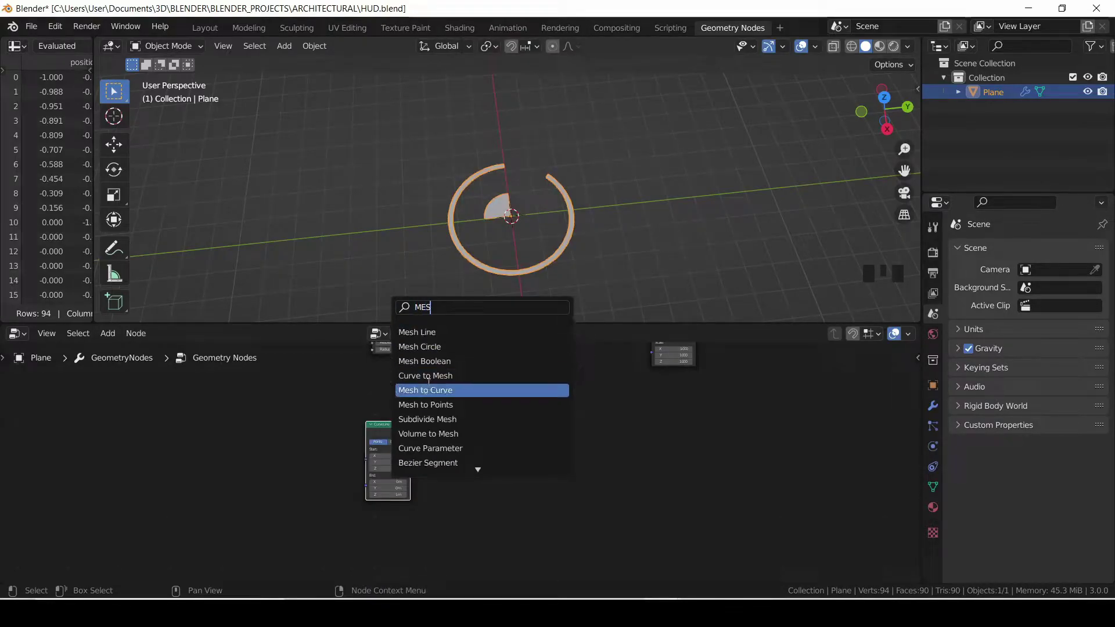
{"action": "key", "text": "Return"}
{"action": "left_click", "coordinate": [480, 494]}
{"action": "left_click_drag", "start_coordinate": [410, 432], "coordinate": [446, 444]}
- Connect the Curve to Mesh output to the final Join Geometry node
{"action": "scroll", "coordinate": [469, 442], "scroll_direction": "down", "scroll_amount": 3}
{"action": "middle_click_drag", "start_coordinate": [469, 442], "coordinate": [379, 517]}
{"action": "left_click_drag", "start_coordinate": [393, 511], "coordinate": [619, 405]}
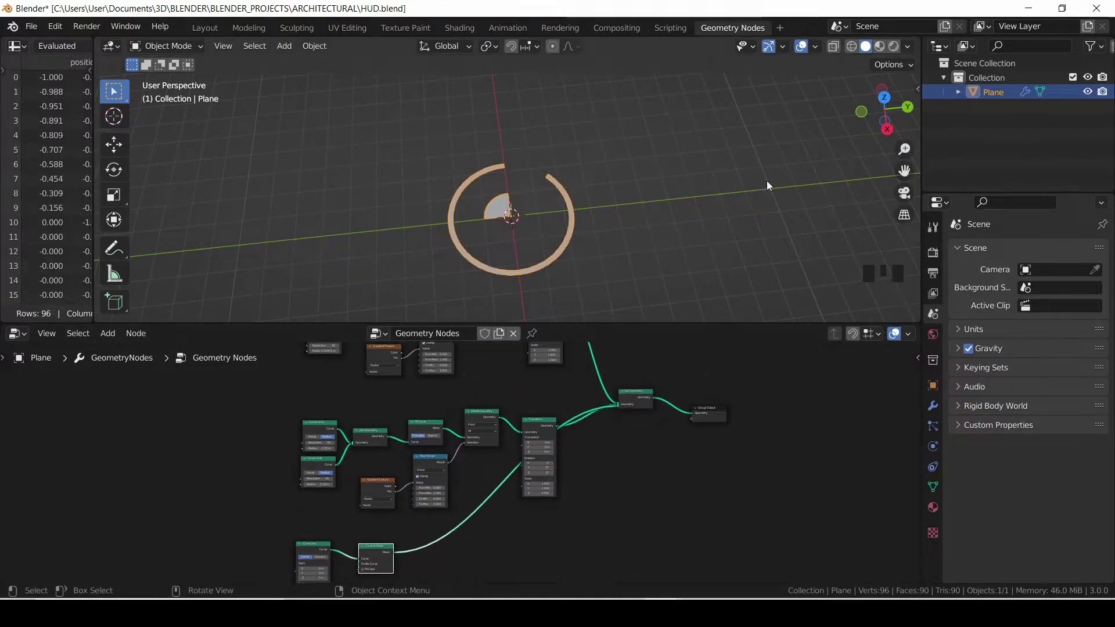
- Duplicate the Curve Line node and place the copy directly below the original
{"action": "middle_click_drag", "start_coordinate": [724, 197], "coordinate": [812, 160]}
{"action": "scroll", "coordinate": [836, 150], "scroll_direction": "up", "scroll_amount": 5}
{"action": "left_click_drag", "start_coordinate": [903, 171], "coordinate": [903, 93]}
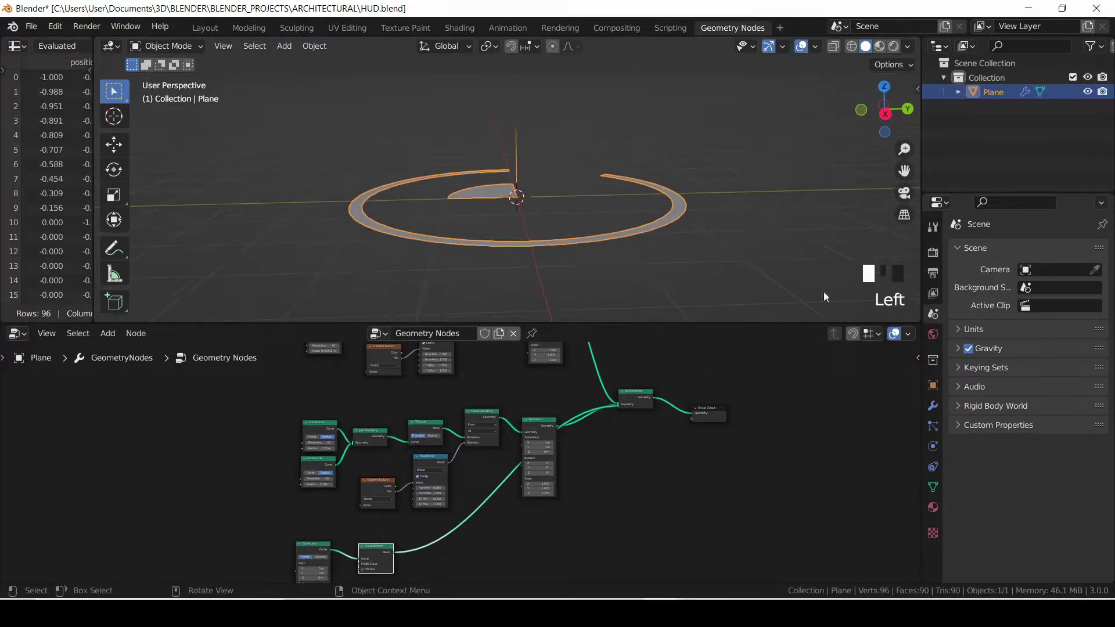
{"action": "middle_click_drag", "start_coordinate": [480, 527], "coordinate": [577, 485]}
{"action": "scroll", "coordinate": [552, 465], "scroll_direction": "up", "scroll_amount": 5}
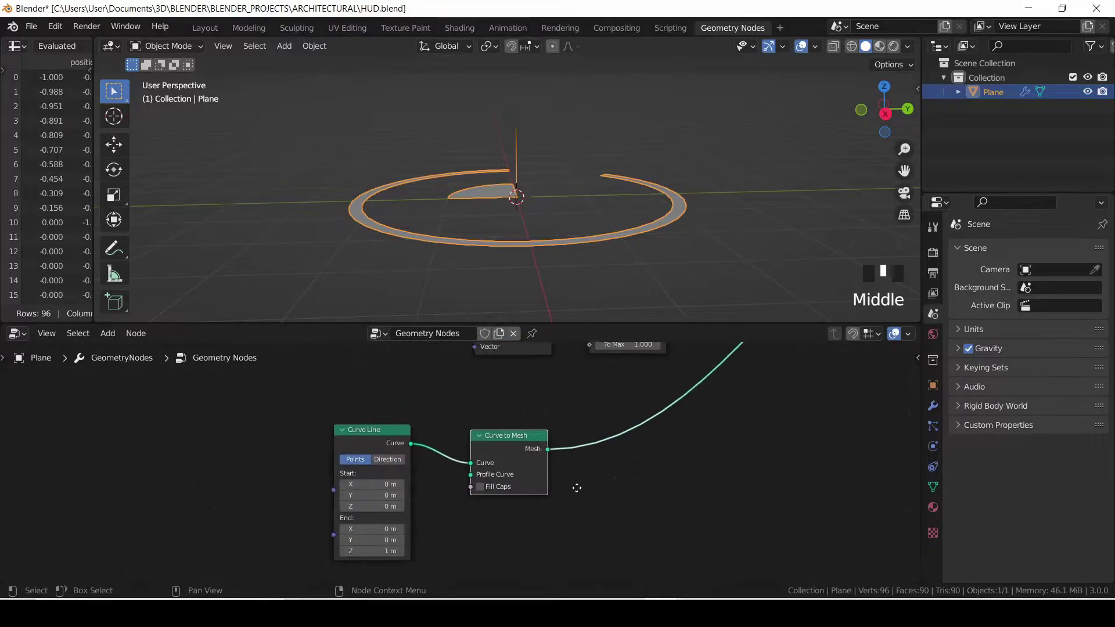
{"action": "scroll", "coordinate": [575, 482], "scroll_direction": "down", "scroll_amount": 3}
{"action": "left_click", "coordinate": [382, 447]}
{"action": "key", "text": "shift+d"}
{"action": "left_click", "coordinate": [383, 563]}
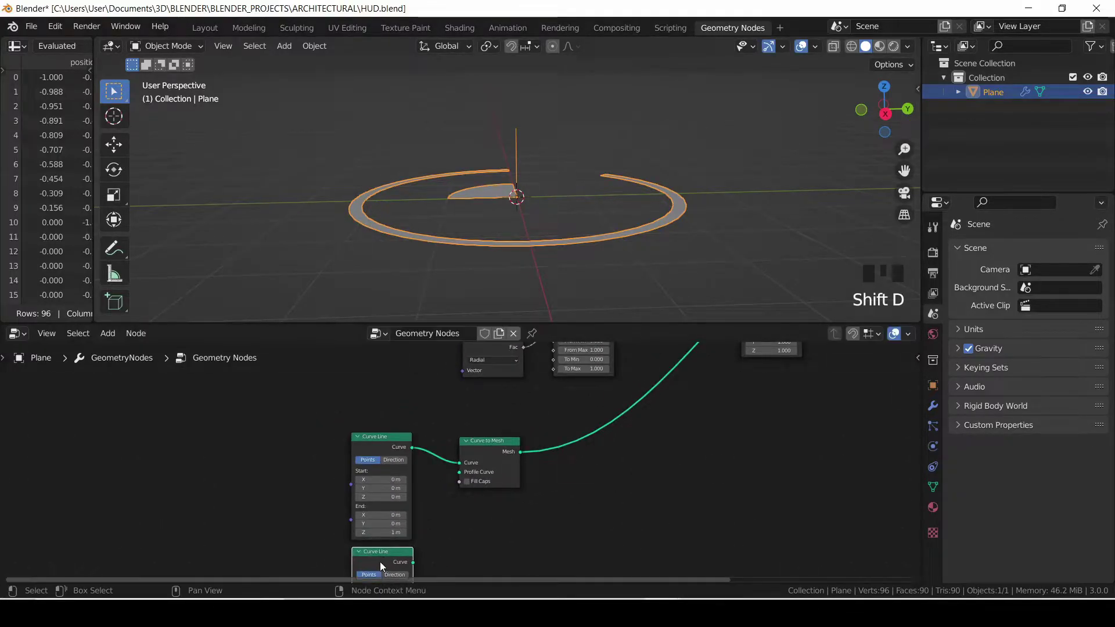
- Connect the duplicated Curve Line to the Profile Curve input of the Curve to Mesh node
{"action": "left_click_drag", "start_coordinate": [412, 562], "coordinate": [460, 475]}
{"action": "scroll", "coordinate": [460, 490], "scroll_direction": "down", "scroll_amount": 2}
{"action": "middle_click_drag", "start_coordinate": [459, 509], "coordinate": [458, 421]}
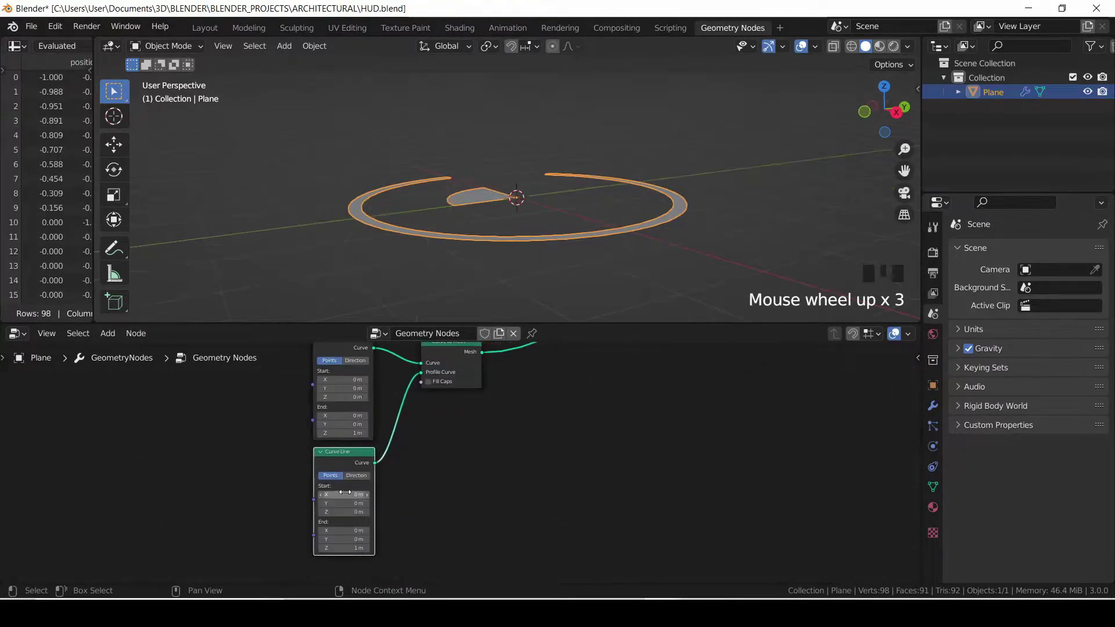
- Set the profile Curve Line's Start X to 1 m and its End Z to 0 m
{"action": "mouse_move", "coordinate": [342, 495]}
{"action": "left_mouse_down"}
{"action": "mouse_move", "coordinate": [370, 495]}
{"action": "mouse_move", "coordinate": [342, 494]}
{"action": "mouse_move", "coordinate": [356, 496]}
{"action": "left_mouse_up"}
{"action": "type", "text": "0"}
{"action": "key", "text": "Return"}
{"action": "key", "text": "ctrl+z"}
{"action": "mouse_move", "coordinate": [351, 433]}
{"action": "left_mouse_down"}
{"action": "mouse_move", "coordinate": [341, 434]}
{"action": "mouse_move", "coordinate": [352, 434]}
{"action": "left_mouse_up"}
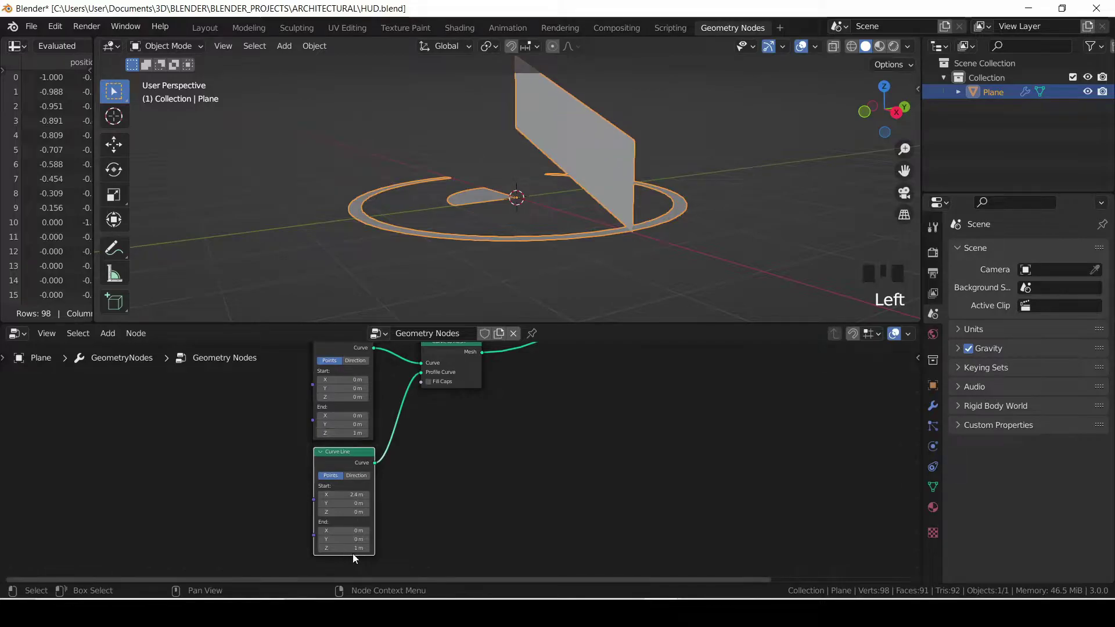
{"action": "type", "text": "0"}
{"action": "key", "text": "Return"}
{"action": "scroll", "coordinate": [412, 507], "scroll_direction": "up", "scroll_amount": 2}
{"action": "mouse_move", "coordinate": [336, 504]}
{"action": "left_mouse_down"}
{"action": "mouse_move", "coordinate": [323, 503]}
{"action": "mouse_move", "coordinate": [336, 503]}
{"action": "left_mouse_up"}
{"action": "type", "text": "1"}
{"action": "key", "text": "Return"}
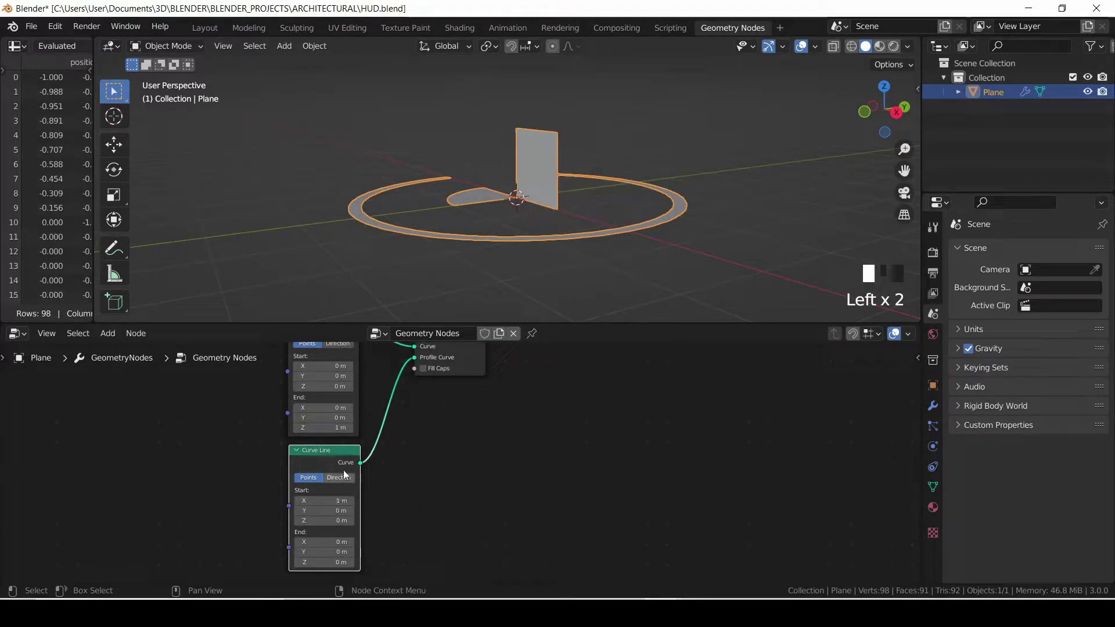
- Insert a Transform node between the line chain's Curve to Mesh and the final Join Geometry
{"action": "left_click_drag", "start_coordinate": [324, 428], "coordinate": [324, 428]}
{"action": "scroll", "coordinate": [458, 435], "scroll_direction": "down", "scroll_amount": 4}
{"action": "middle_click_drag", "start_coordinate": [462, 432], "coordinate": [387, 480]}
{"action": "scroll", "coordinate": [386, 480], "scroll_direction": "down", "scroll_amount": 3}
{"action": "middle_click_drag", "start_coordinate": [387, 480], "coordinate": [353, 507]}
{"action": "key", "text": "shift+a"}
{"action": "type", "text": "TR"}
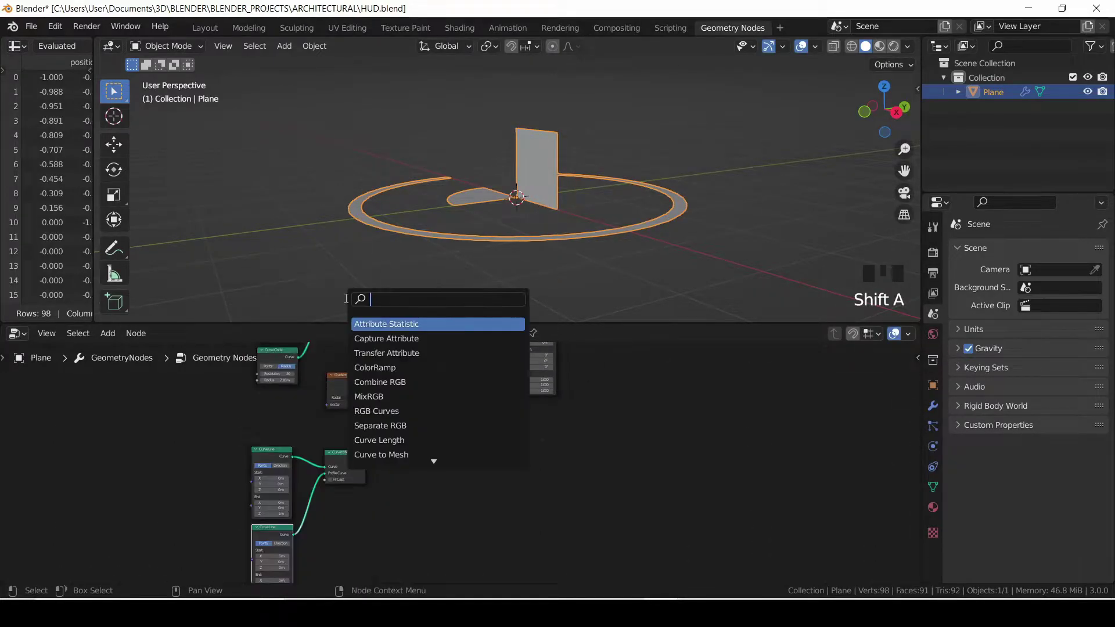
{"action": "key", "text": "Return"}
{"action": "left_click", "coordinate": [450, 480]}
{"action": "scroll", "coordinate": [459, 480], "scroll_direction": "up", "scroll_amount": 4}
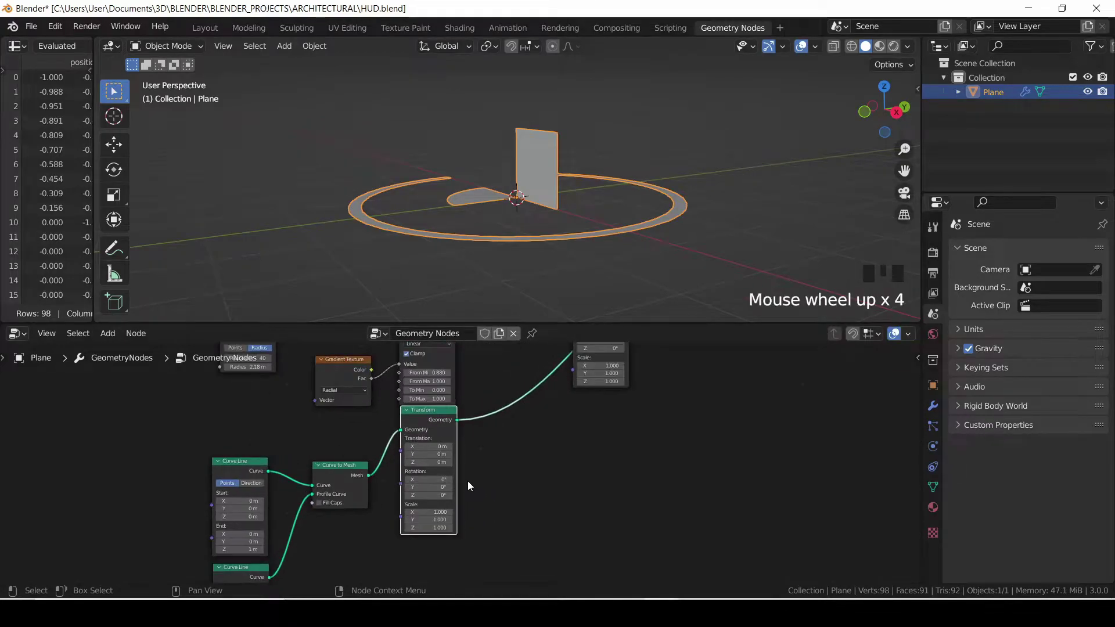
- Set the new Transform node's X rotation to 90° and save the file
{"action": "left_click", "coordinate": [429, 478]}
{"action": "type", "text": "90"}
{"action": "key", "text": "Return"}
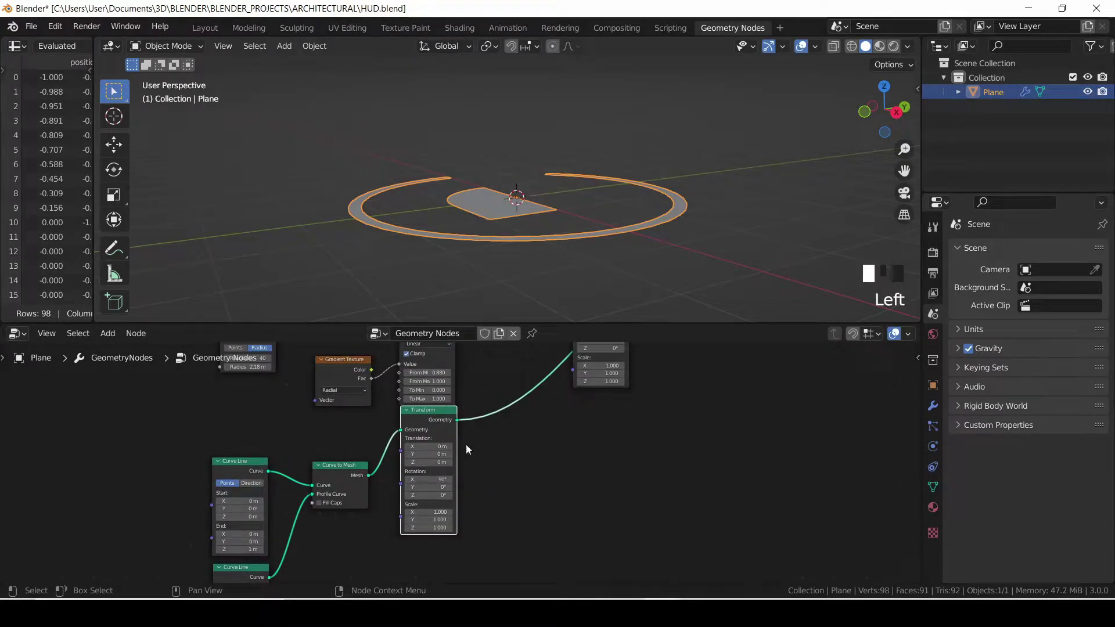
{"action": "scroll", "coordinate": [466, 444], "scroll_direction": "down", "scroll_amount": 1}
{"action": "scroll", "coordinate": [357, 545], "scroll_direction": "up", "scroll_amount": 1}
{"action": "left_click_drag", "start_coordinate": [872, 131], "coordinate": [872, 152]}
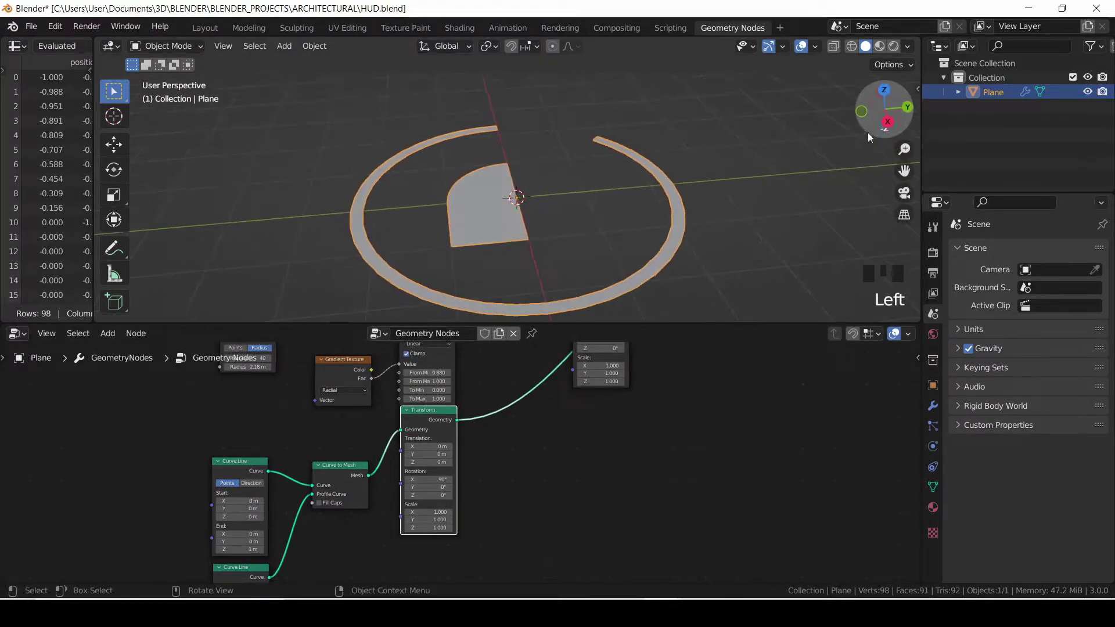
{"action": "middle_click_drag", "start_coordinate": [480, 488], "coordinate": [479, 453]}
{"action": "right_click", "coordinate": [441, 427]}
{"action": "mouse_move", "coordinate": [424, 427]}
{"action": "left_mouse_down"}
{"action": "mouse_move", "coordinate": [447, 418]}
{"action": "mouse_move", "coordinate": [430, 419]}
{"action": "left_mouse_up"}
{"action": "right_click", "coordinate": [429, 418]}
{"action": "key", "text": "ctrl+s"}
- Move the Curve Line, Curve to Mesh and Transform nodes further down to free space above them
{"action": "scroll", "coordinate": [490, 411], "scroll_direction": "down", "scroll_amount": 4}
{"action": "middle_click_drag", "start_coordinate": [490, 411], "coordinate": [490, 438]}
{"action": "left_click_drag", "start_coordinate": [229, 455], "coordinate": [419, 547]}
{"action": "left_click_drag", "start_coordinate": [436, 494], "coordinate": [524, 534]}
{"action": "left_click", "coordinate": [596, 479]}
{"action": "middle_click_drag", "start_coordinate": [596, 479], "coordinate": [566, 424]}
{"action": "key", "text": "shift+a"}
{"action": "mouse_move", "coordinate": [555, 409]}
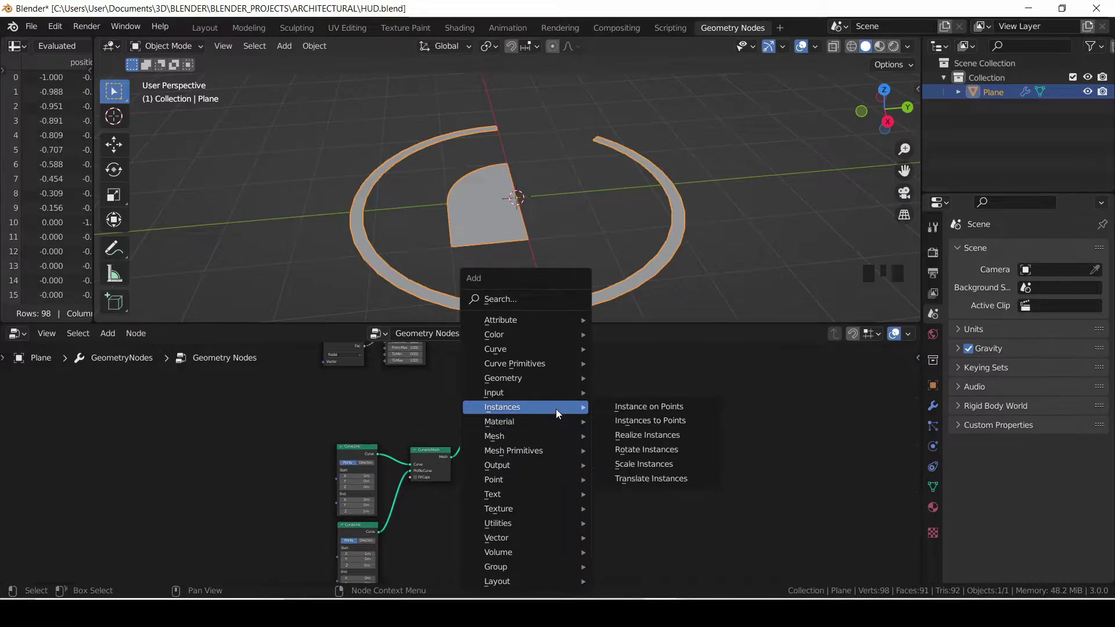
{"action": "scroll", "coordinate": [364, 409], "scroll_direction": "down", "scroll_amount": 3}
{"action": "left_click_drag", "start_coordinate": [302, 423], "coordinate": [545, 522]}
{"action": "left_click_drag", "start_coordinate": [504, 428], "coordinate": [475, 477]}
{"action": "left_click_drag", "start_coordinate": [488, 420], "coordinate": [423, 498]}
{"action": "key", "text": "shift+a"}
- Duplicate a Curve Circle node and place the copy above the line chain
{"action": "middle_click_drag", "start_coordinate": [179, 451], "coordinate": [368, 427]}
{"action": "scroll", "coordinate": [326, 434], "scroll_direction": "up", "scroll_amount": 3}
{"action": "left_click", "coordinate": [342, 417]}
{"action": "key", "text": "shift+d"}
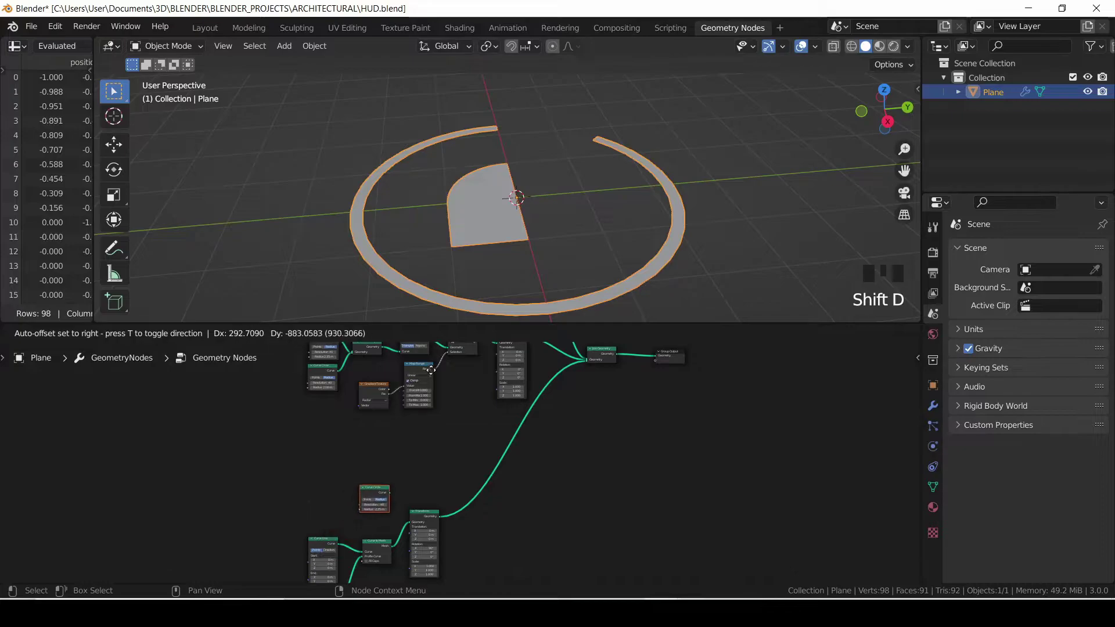
{"action": "left_click", "coordinate": [425, 368]}
{"action": "scroll", "coordinate": [430, 465], "scroll_direction": "up", "scroll_amount": 3}
{"action": "middle_click_drag", "start_coordinate": [430, 465], "coordinate": [395, 518]}
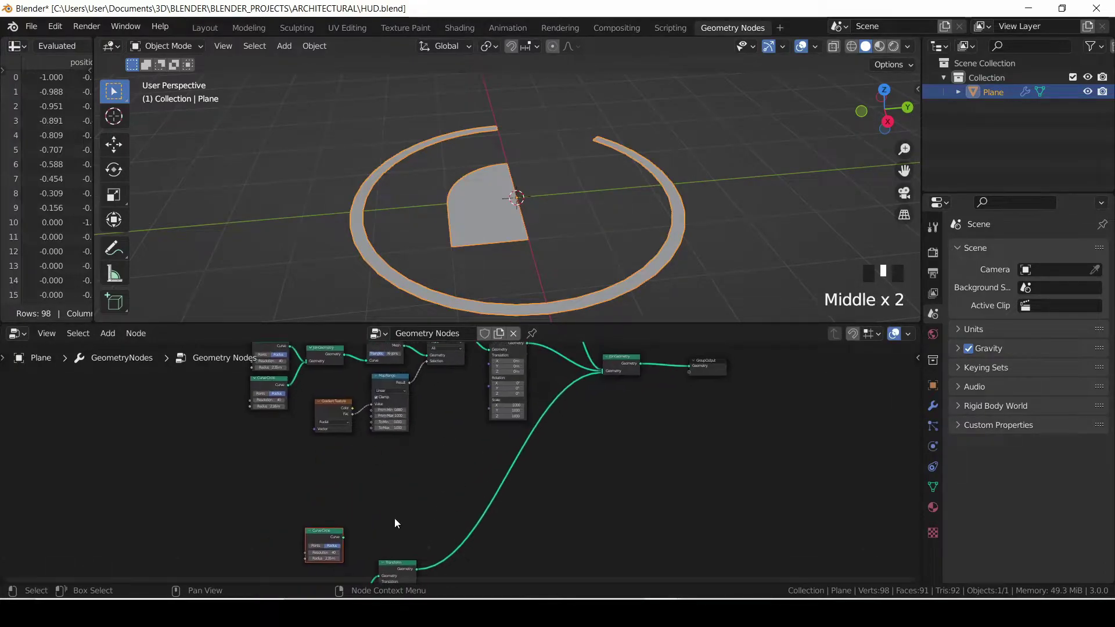
- Replace the line chain's link into the final Join Geometry with the duplicated Curve Circle and set its radius to about 2.85 m
{"action": "right_click_drag", "start_coordinate": [528, 448], "coordinate": [511, 508], "text": "ctrl"}
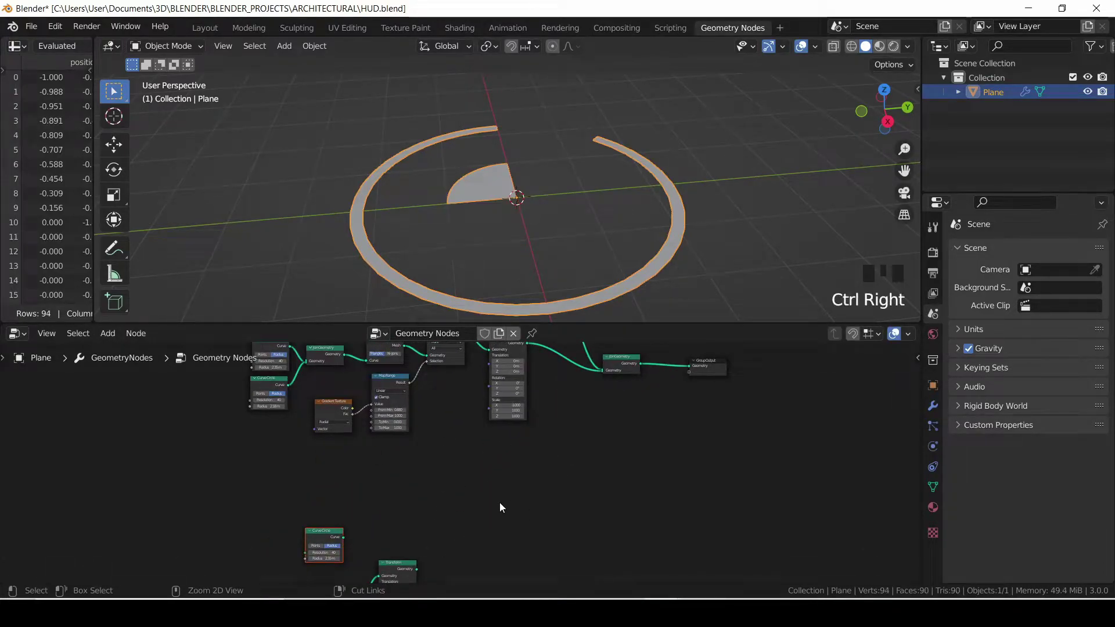
{"action": "left_click_drag", "start_coordinate": [343, 538], "coordinate": [598, 375]}
{"action": "middle_click_drag", "start_coordinate": [433, 471], "coordinate": [542, 419]}
{"action": "scroll", "coordinate": [438, 460], "scroll_direction": "up", "scroll_amount": 2}
{"action": "scroll", "coordinate": [474, 455], "scroll_direction": "up", "scroll_amount": 7}
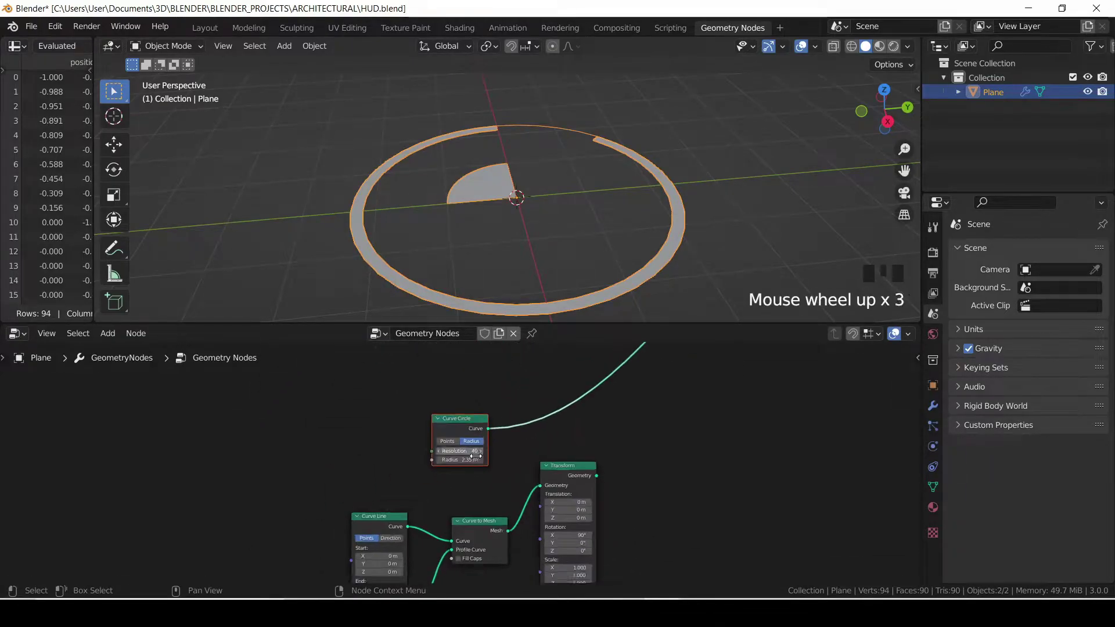
{"action": "mouse_move", "coordinate": [475, 459]}
{"action": "left_mouse_down", "text": "shift"}
{"action": "mouse_move", "coordinate": [443, 459]}
{"action": "mouse_move", "coordinate": [473, 459]}
{"action": "left_mouse_up", "text": "shift"}
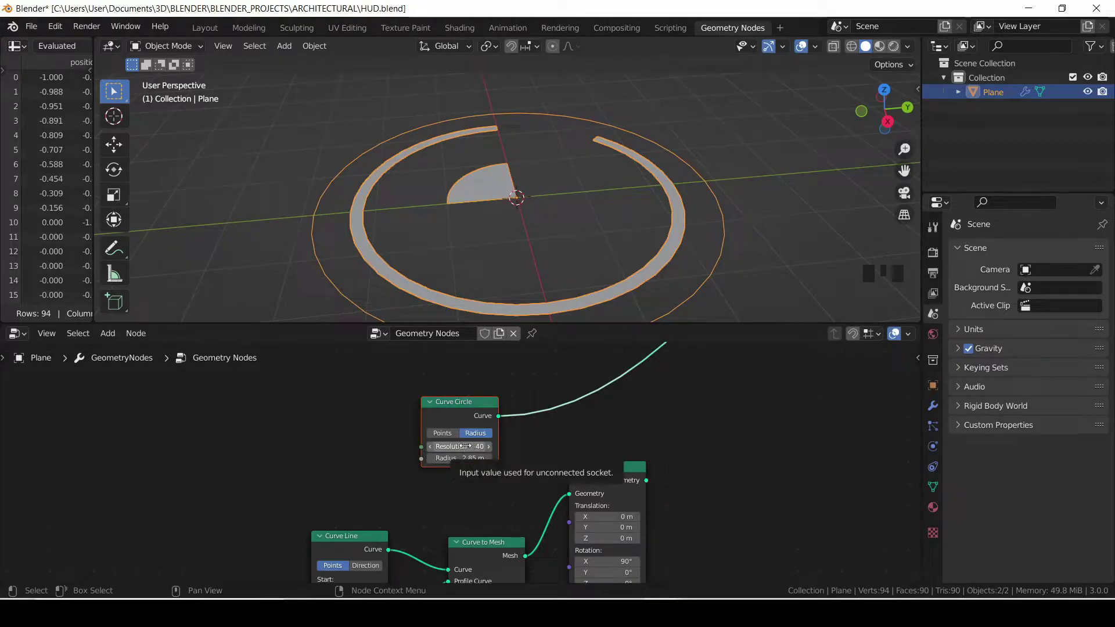
- Insert an Instance on Points node between the duplicated Curve Circle and the final Join Geometry
{"action": "scroll", "coordinate": [465, 446], "scroll_direction": "down", "scroll_amount": 4}
{"action": "middle_click_drag", "start_coordinate": [685, 415], "coordinate": [412, 447]}
{"action": "left_click_drag", "start_coordinate": [370, 439], "coordinate": [337, 441]}
{"action": "key", "text": "shift+a"}
{"action": "mouse_move", "coordinate": [345, 408]}
{"action": "left_click", "coordinate": [482, 410]}
{"action": "left_click", "coordinate": [461, 382]}
{"action": "middle_click_drag", "start_coordinate": [561, 424], "coordinate": [614, 396]}
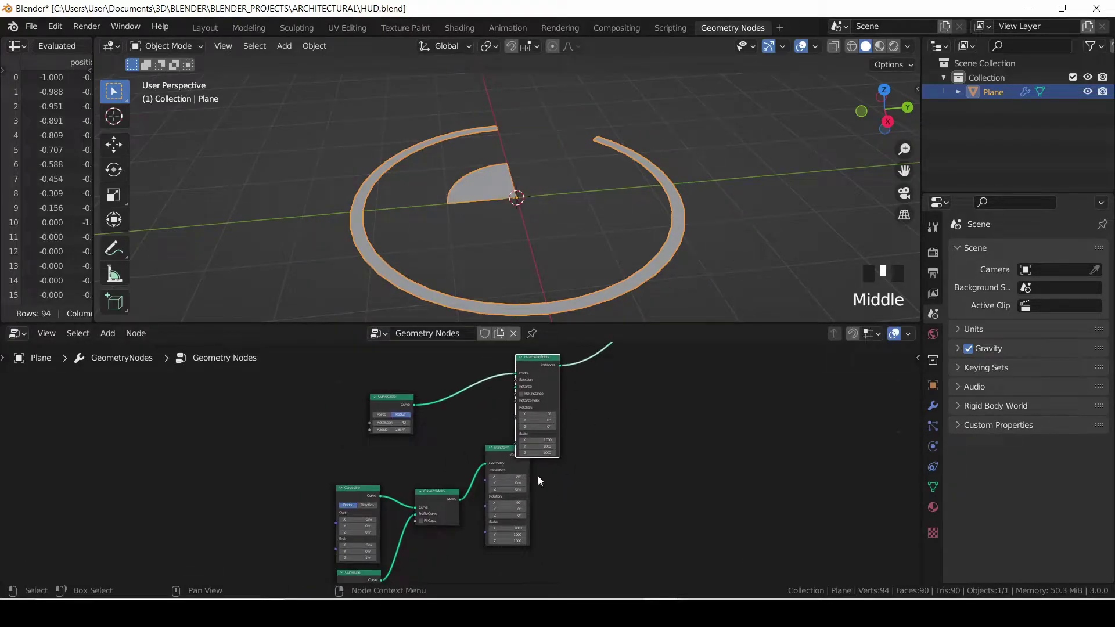
- Connect the line chain's Transform output to the Instance input of Instance on Points and shift the chain's nodes apart
{"action": "left_click_drag", "start_coordinate": [550, 501], "coordinate": [342, 520]}
{"action": "left_click_drag", "start_coordinate": [445, 490], "coordinate": [406, 497]}
{"action": "left_click_drag", "start_coordinate": [489, 462], "coordinate": [516, 388]}
{"action": "middle_click_drag", "start_coordinate": [549, 509], "coordinate": [602, 388]}
{"action": "left_click_drag", "start_coordinate": [416, 455], "coordinate": [372, 459]}
{"action": "scroll", "coordinate": [591, 507], "scroll_direction": "up", "scroll_amount": 4}
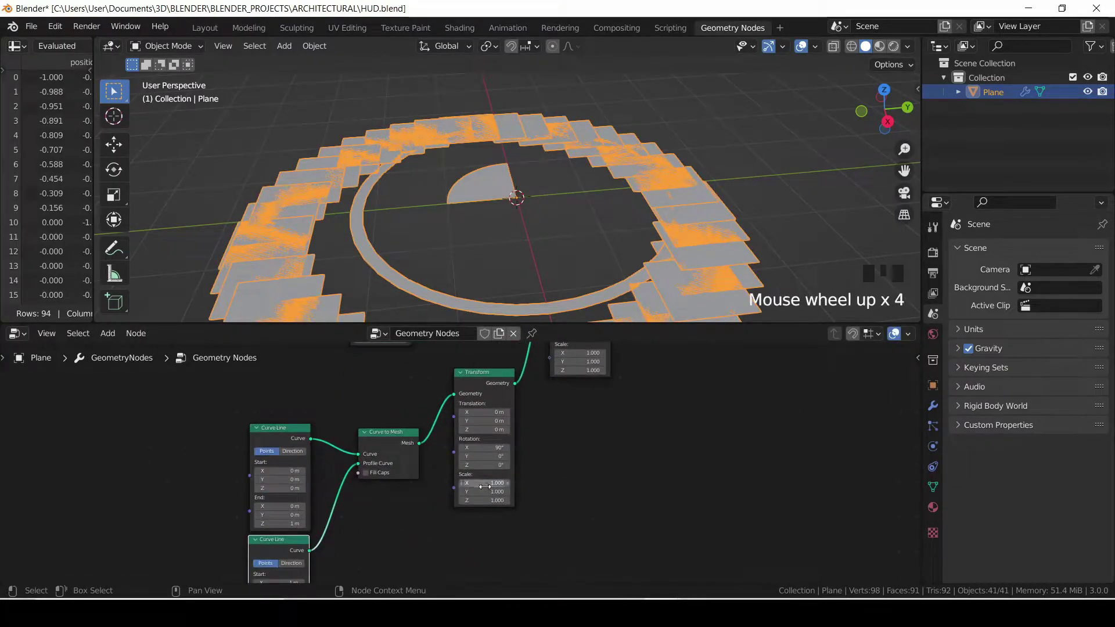
- Set the line chain Transform's X, Y and Z scale to 0.160
{"action": "left_click_drag", "start_coordinate": [484, 500], "coordinate": [436, 500]}
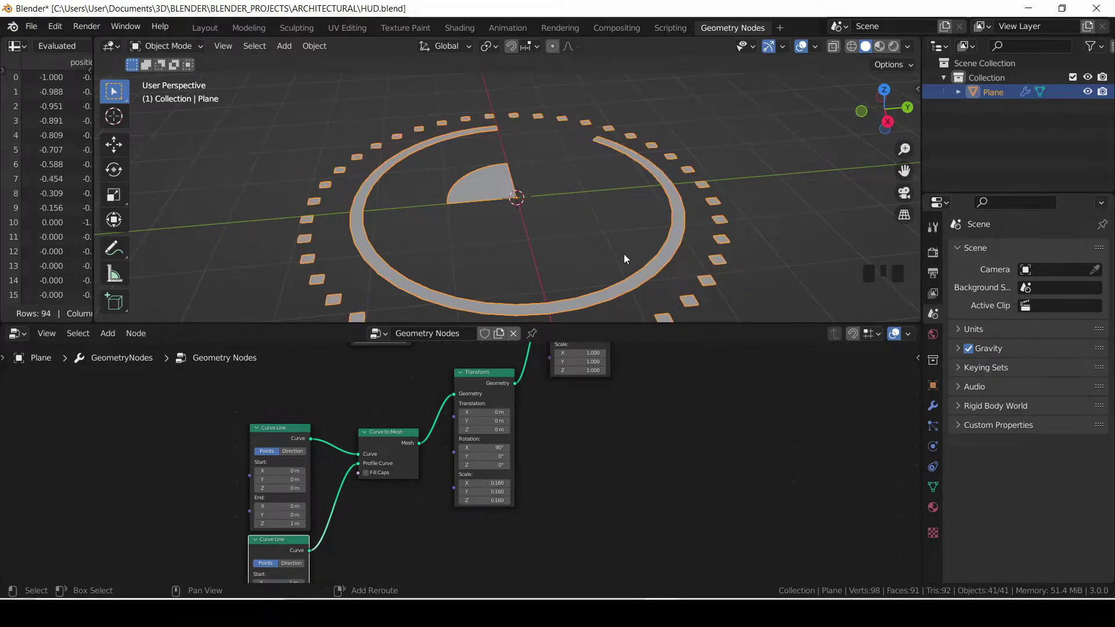
{"action": "middle_click_drag", "start_coordinate": [598, 249], "coordinate": [566, 293]}
{"action": "middle_click_drag", "start_coordinate": [706, 224], "coordinate": [691, 226]}
- Move the Instance on Points node further away from the line chain and save the file
{"action": "scroll", "coordinate": [688, 232], "scroll_direction": "down", "scroll_amount": 1}
{"action": "middle_click_drag", "start_coordinate": [608, 474], "coordinate": [588, 544]}
{"action": "scroll", "coordinate": [523, 448], "scroll_direction": "down", "scroll_amount": 4}
{"action": "left_click_drag", "start_coordinate": [582, 390], "coordinate": [678, 393]}
{"action": "middle_click_drag", "start_coordinate": [591, 450], "coordinate": [585, 433]}
{"action": "key", "text": "ctrl+s"}
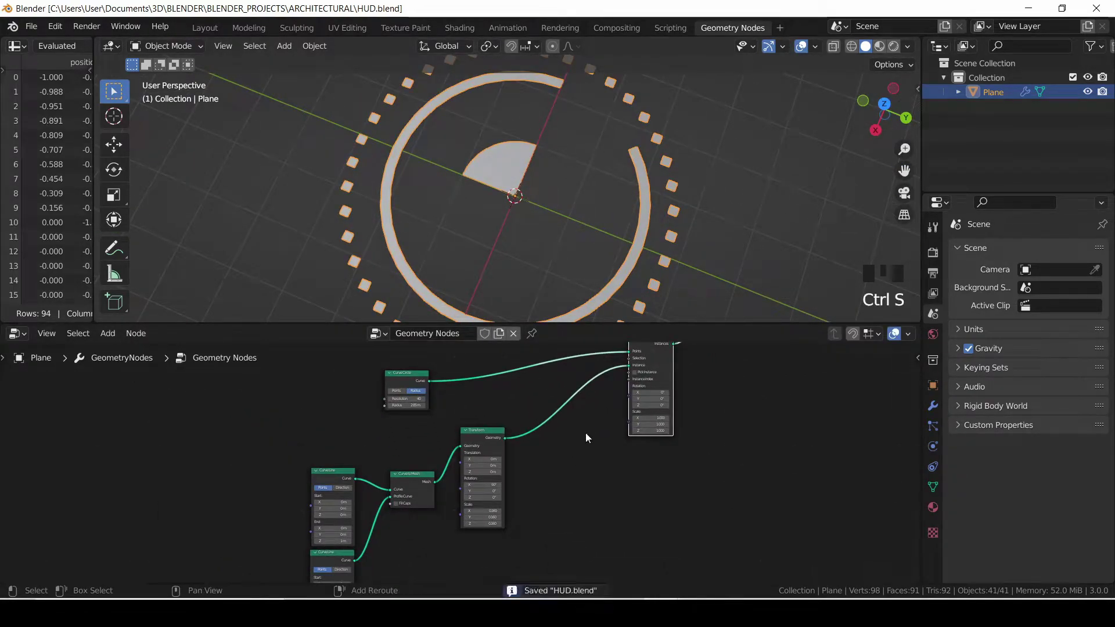
- Add an Align Euler to Vector node and connect its output to the Rotation input of Instance on Points
{"action": "key", "text": "shift+a"}
{"action": "type", "text": "ALIGN"}
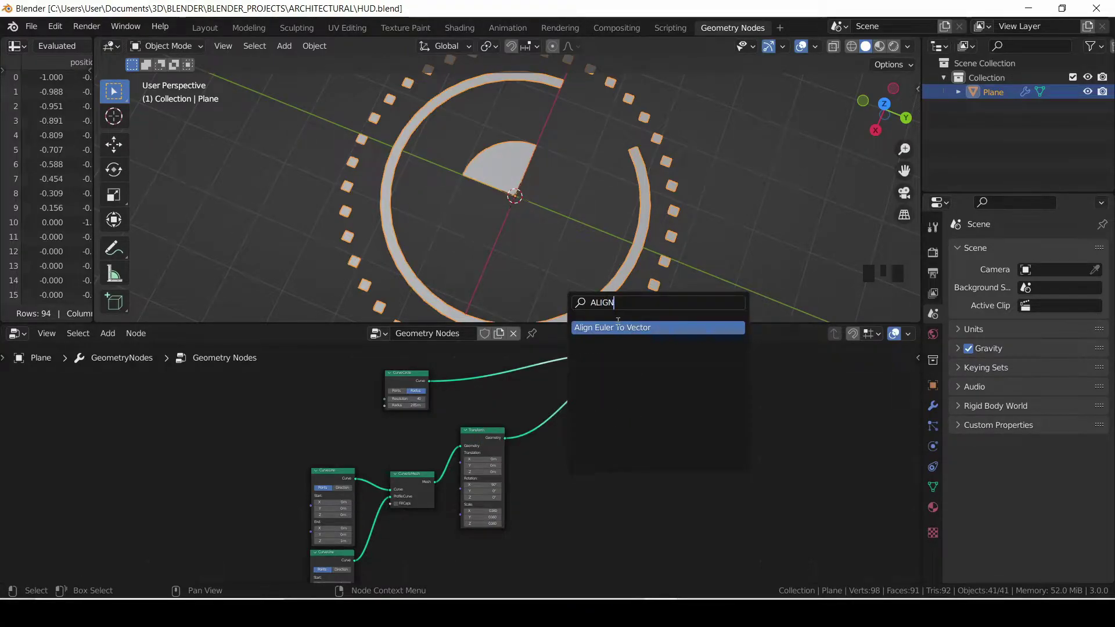
{"action": "key", "text": "Return"}
{"action": "scroll", "coordinate": [615, 447], "scroll_direction": "up", "scroll_amount": 4}
{"action": "left_click", "coordinate": [653, 446]}
{"action": "left_click_drag", "start_coordinate": [658, 444], "coordinate": [690, 358]}
{"action": "middle_click_drag", "start_coordinate": [682, 489], "coordinate": [699, 434]}
{"action": "mouse_move", "coordinate": [644, 379]}
{"action": "left_mouse_down"}
{"action": "mouse_move", "coordinate": [657, 409]}
{"action": "mouse_move", "coordinate": [652, 387]}
{"action": "left_mouse_up"}
{"action": "left_click", "coordinate": [659, 404]}
- Add a Curve Tangent node, connect it to the Vector input of Align Euler to Vector, and save the file
{"action": "key", "text": "shift+a"}
{"action": "left_click", "coordinate": [643, 308]}
{"action": "type", "text": "tang"}
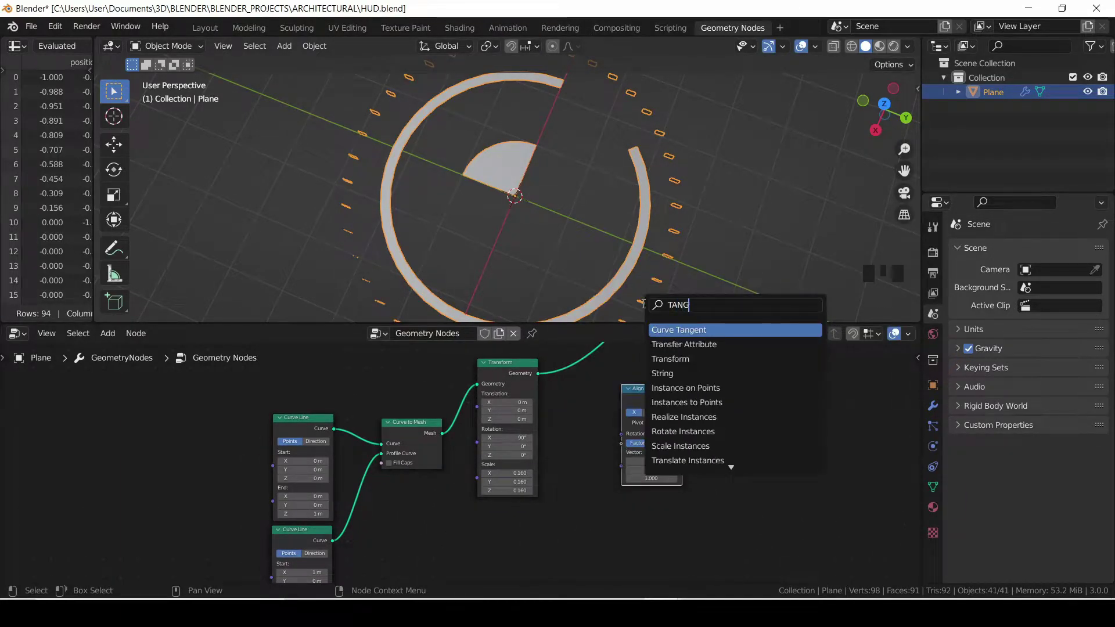
{"action": "key", "text": "Return"}
{"action": "left_click", "coordinate": [581, 545]}
{"action": "left_click_drag", "start_coordinate": [594, 525], "coordinate": [621, 452]}
{"action": "scroll", "coordinate": [644, 228], "scroll_direction": "down", "scroll_amount": 3}
{"action": "scroll", "coordinate": [631, 208], "scroll_direction": "up", "scroll_amount": 1}
{"action": "key", "text": "ctrl+s"}
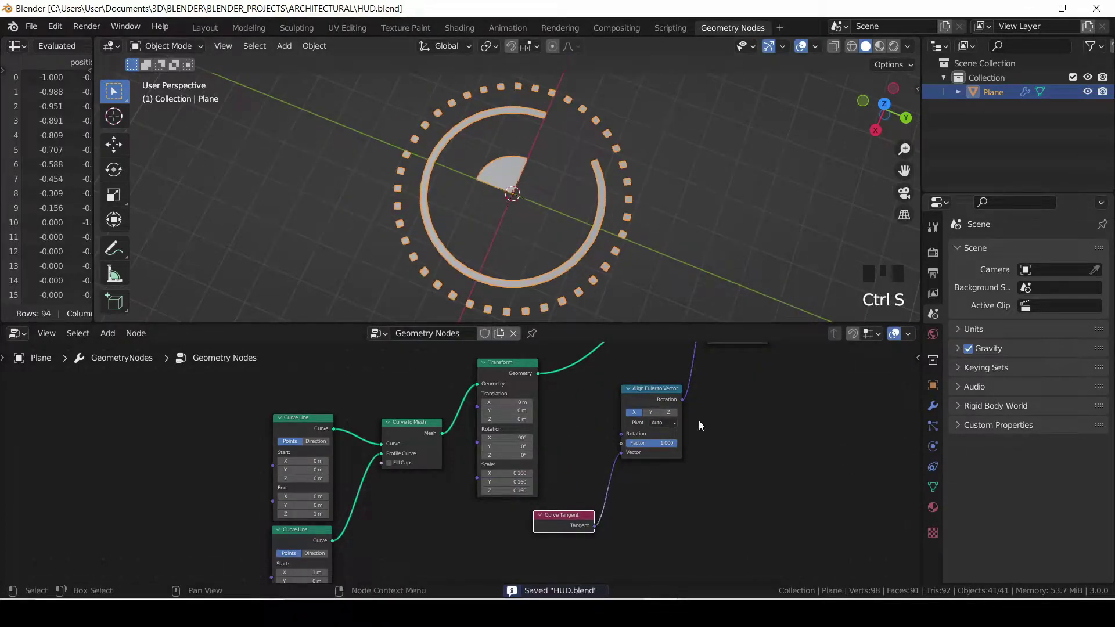
- Arrange the Instance on Points, Align Euler to Vector and Curve Tangent nodes beside the Transform node
{"action": "scroll", "coordinate": [613, 489], "scroll_direction": "down", "scroll_amount": 2}
{"action": "middle_click_drag", "start_coordinate": [613, 488], "coordinate": [578, 493]}
{"action": "scroll", "coordinate": [584, 476], "scroll_direction": "down", "scroll_amount": 4}
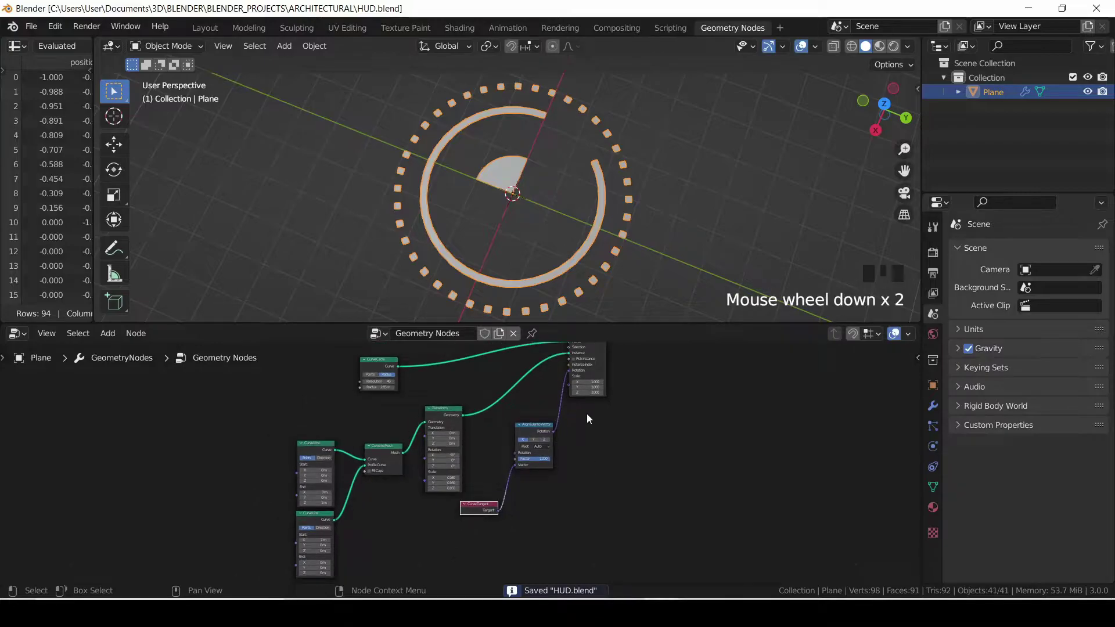
{"action": "left_click_drag", "start_coordinate": [522, 434], "coordinate": [517, 458]}
{"action": "left_click_drag", "start_coordinate": [576, 356], "coordinate": [617, 368]}
{"action": "scroll", "coordinate": [523, 482], "scroll_direction": "up", "scroll_amount": 3}
{"action": "left_click_drag", "start_coordinate": [476, 514], "coordinate": [483, 477]}
{"action": "left_click_drag", "start_coordinate": [532, 445], "coordinate": [555, 405]}
{"action": "left_click_drag", "start_coordinate": [471, 479], "coordinate": [478, 454]}
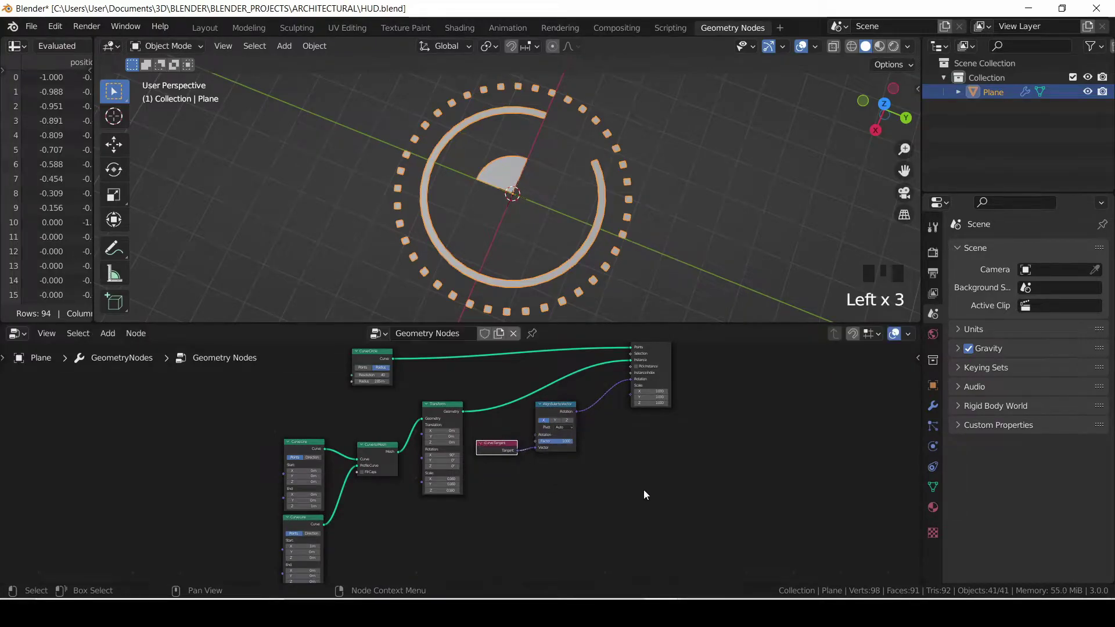
- Add a ColorRamp node and connect its Color output to the Scale input of Instance on Points
{"action": "key", "text": "shift+a"}
{"action": "left_click", "coordinate": [599, 299]}
{"action": "type", "text": "col"}
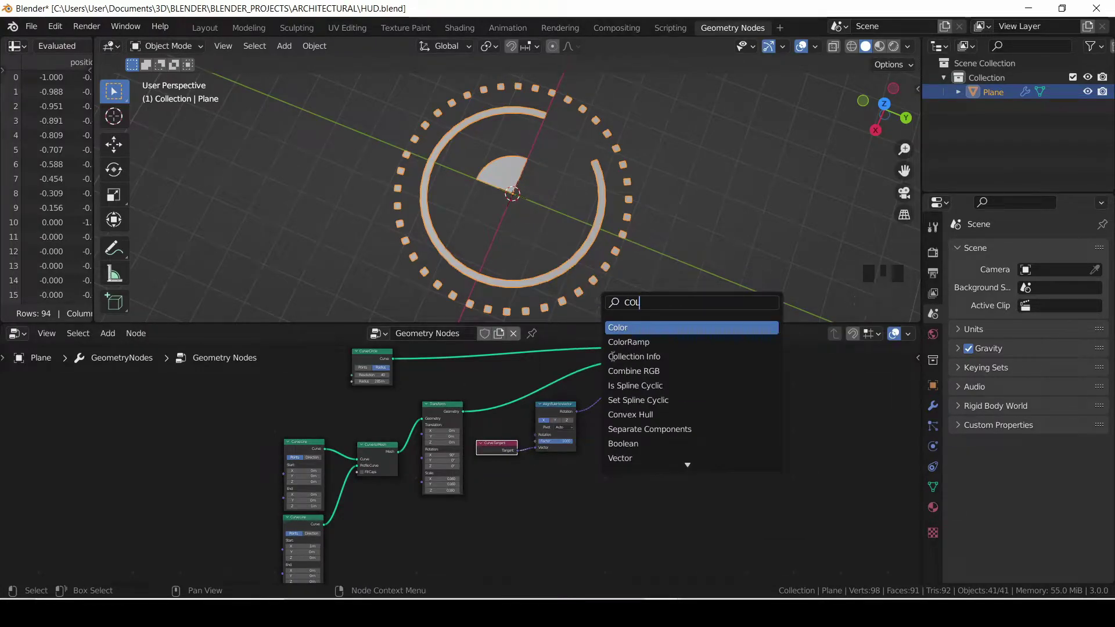
{"action": "key", "text": "Return"}
{"action": "left_click", "coordinate": [560, 498]}
{"action": "scroll", "coordinate": [621, 474], "scroll_direction": "up", "scroll_amount": 3}
{"action": "left_click_drag", "start_coordinate": [654, 472], "coordinate": [674, 365]}
- Position the ColorRamp's white stop at 0.957 and move the node clear of its neighbours
{"action": "left_click", "coordinate": [573, 504]}
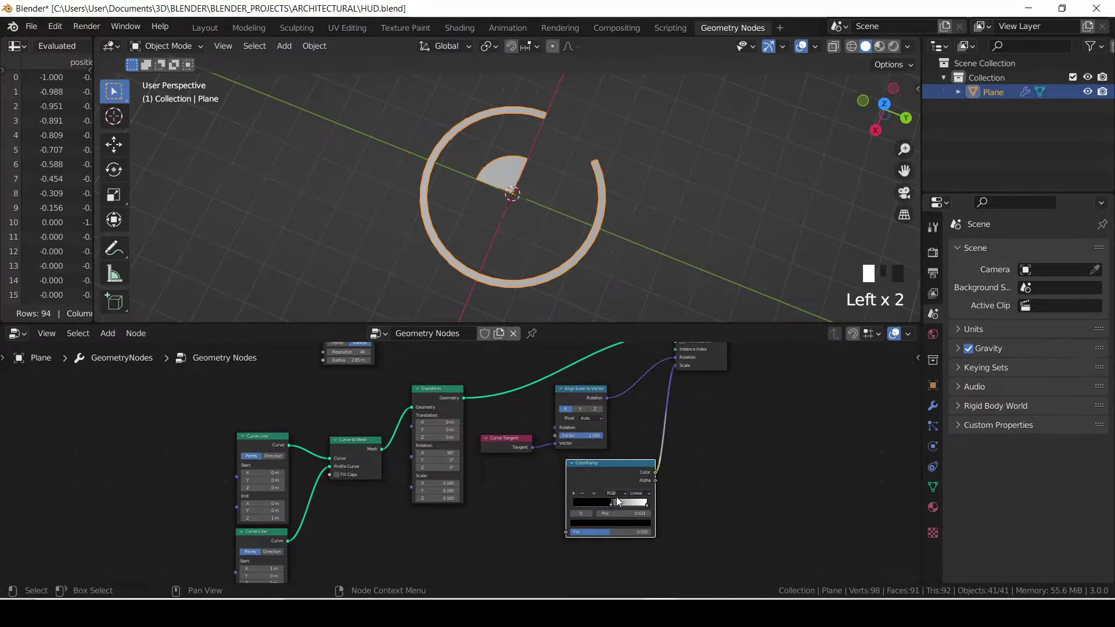
{"action": "mouse_move", "coordinate": [647, 505]}
{"action": "left_mouse_down"}
{"action": "mouse_move", "coordinate": [555, 505]}
{"action": "mouse_move", "coordinate": [645, 505]}
{"action": "left_mouse_up"}
{"action": "left_click_drag", "start_coordinate": [604, 472], "coordinate": [642, 451]}
{"action": "middle_click_drag", "start_coordinate": [643, 451], "coordinate": [624, 465]}
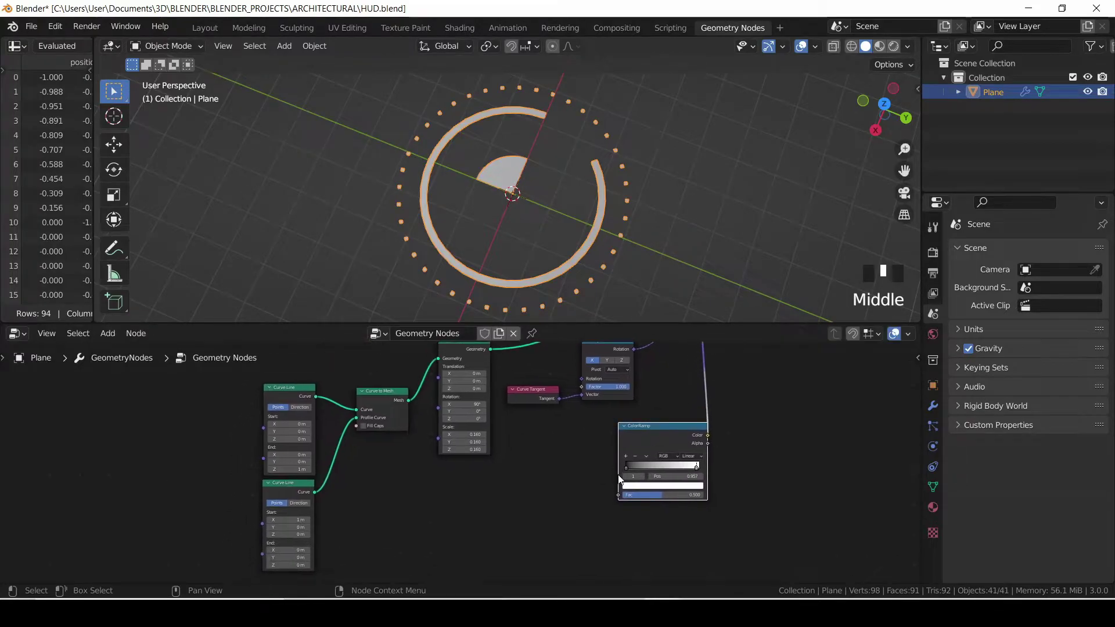
- Add a Math node and connect its Value output to the ColorRamp's Fac input
{"action": "key", "text": "shift+a"}
{"action": "left_click", "coordinate": [581, 300]}
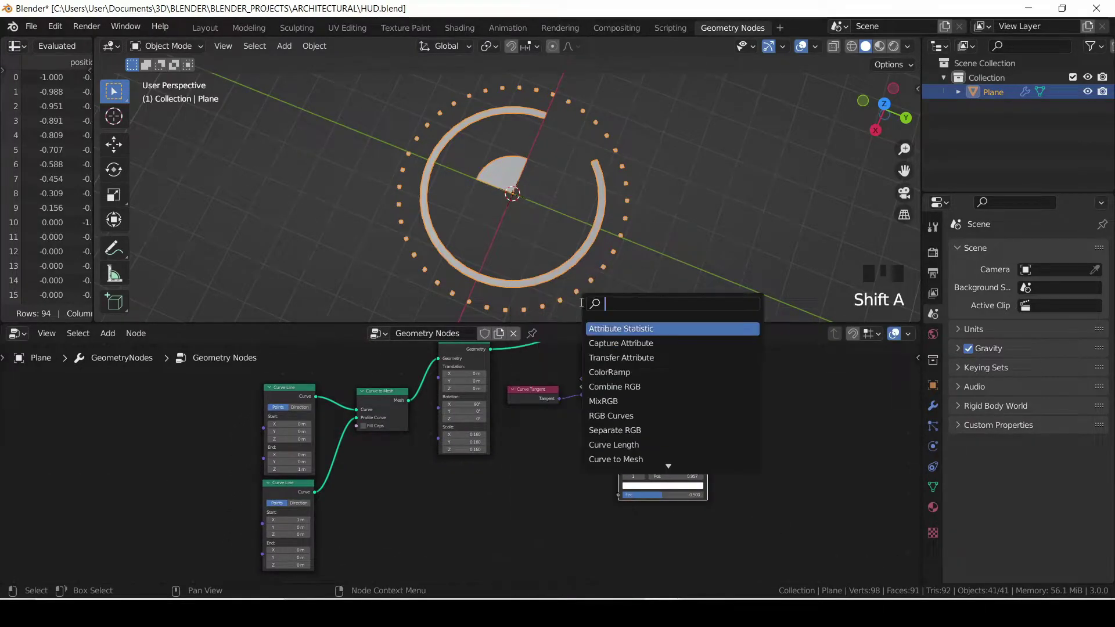
{"action": "type", "text": "MATH"}
{"action": "key", "text": "Return"}
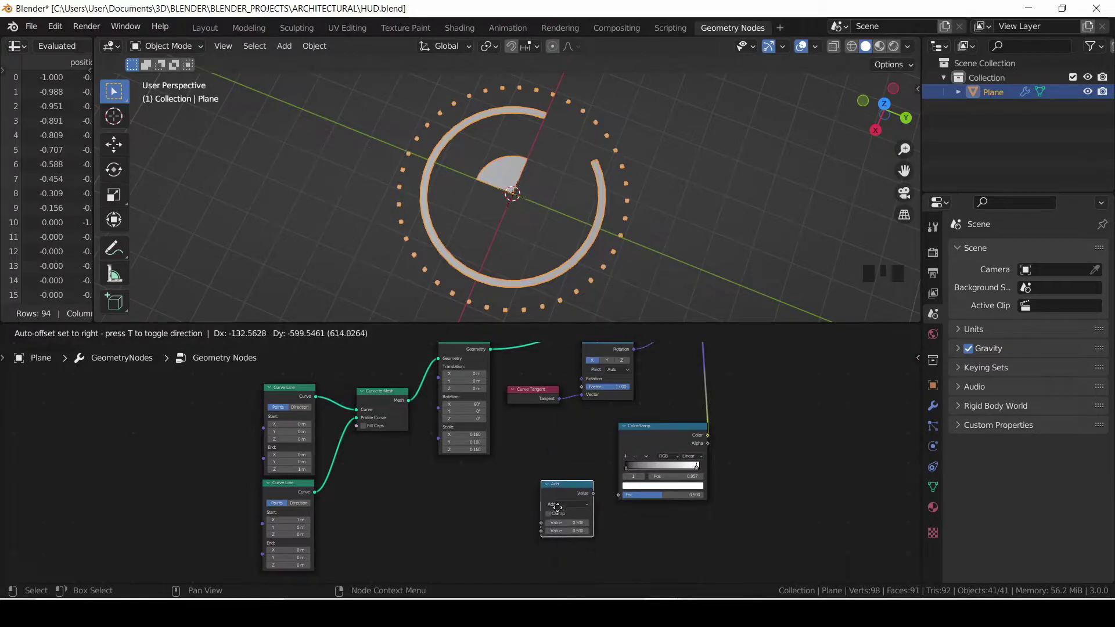
{"action": "left_click", "coordinate": [623, 496]}
{"action": "scroll", "coordinate": [619, 515], "scroll_direction": "up", "scroll_amount": 2}
{"action": "left_click_drag", "start_coordinate": [617, 461], "coordinate": [606, 461]}
{"action": "scroll", "coordinate": [534, 459], "scroll_direction": "down", "scroll_amount": 2}
- Add an Index node and connect it to the Math node's second Value input
{"action": "key", "text": "shift+a"}
{"action": "mouse_move", "coordinate": [536, 464]}
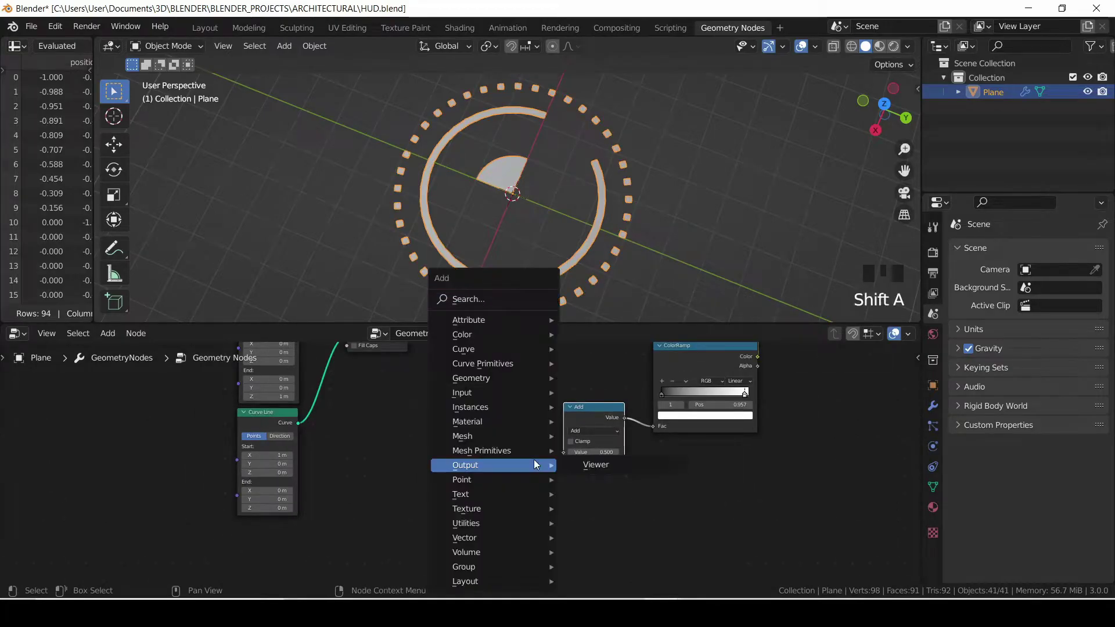
{"action": "left_click", "coordinate": [521, 299]}
{"action": "type", "text": "INDEX"}
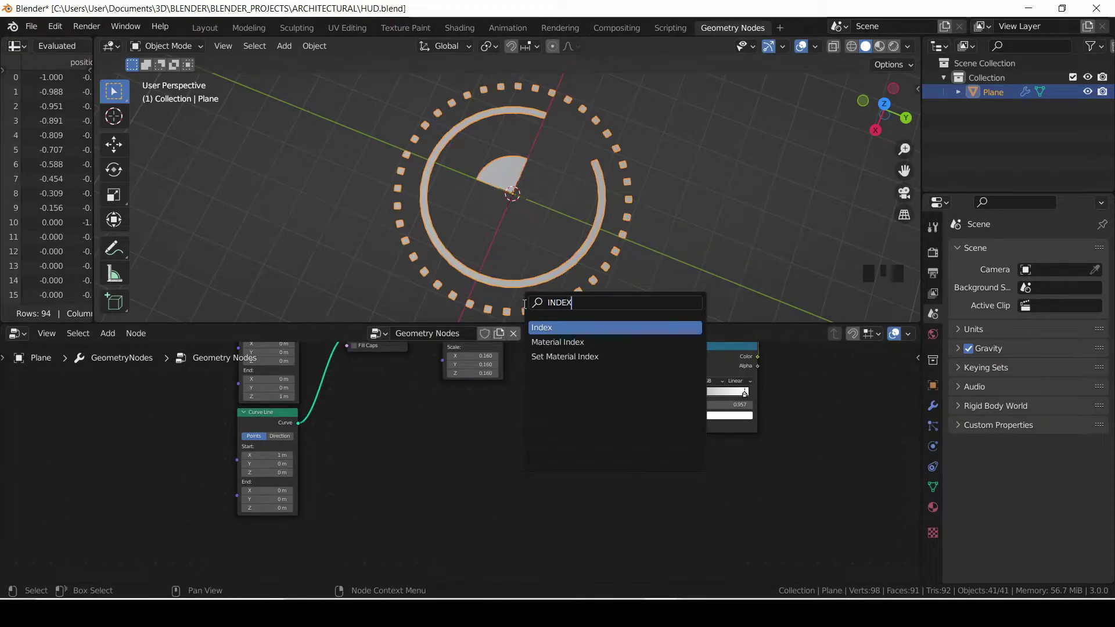
{"action": "key", "text": "Return"}
{"action": "left_click_drag", "start_coordinate": [518, 474], "coordinate": [563, 462]}
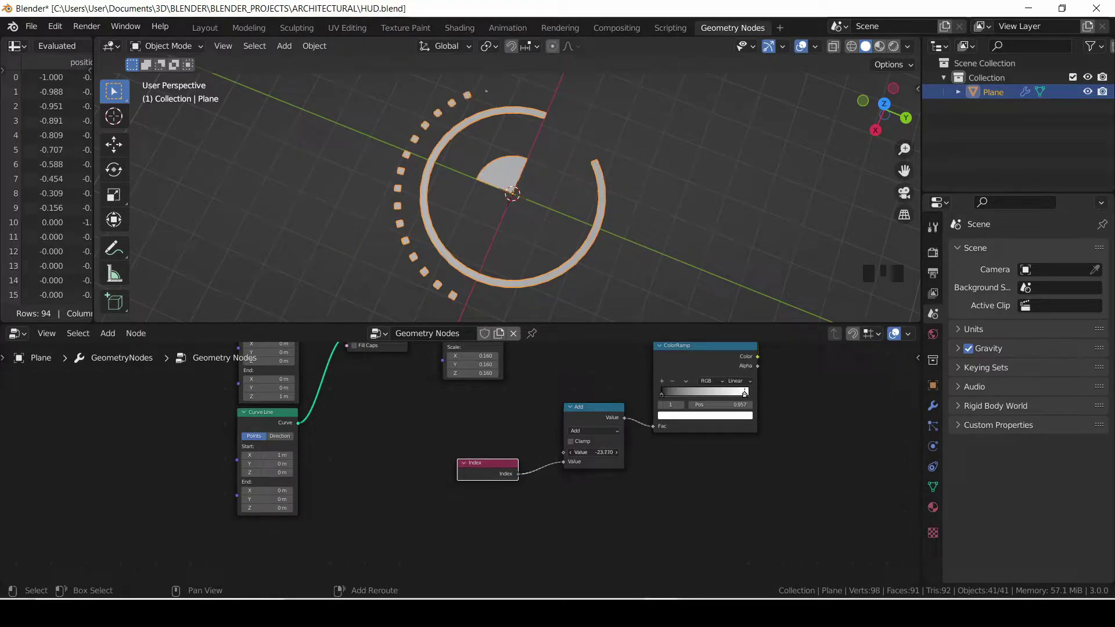
- Switch the Math node's operation to Subtract and set its first value to about 26.070
{"action": "left_click", "coordinate": [601, 431]}
{"action": "left_click", "coordinate": [587, 462]}
{"action": "mouse_move", "coordinate": [598, 452]}
{"action": "left_mouse_down", "text": "shift"}
{"action": "mouse_move", "coordinate": [656, 452]}
{"action": "mouse_move", "coordinate": [592, 451]}
{"action": "left_mouse_up", "text": "shift"}
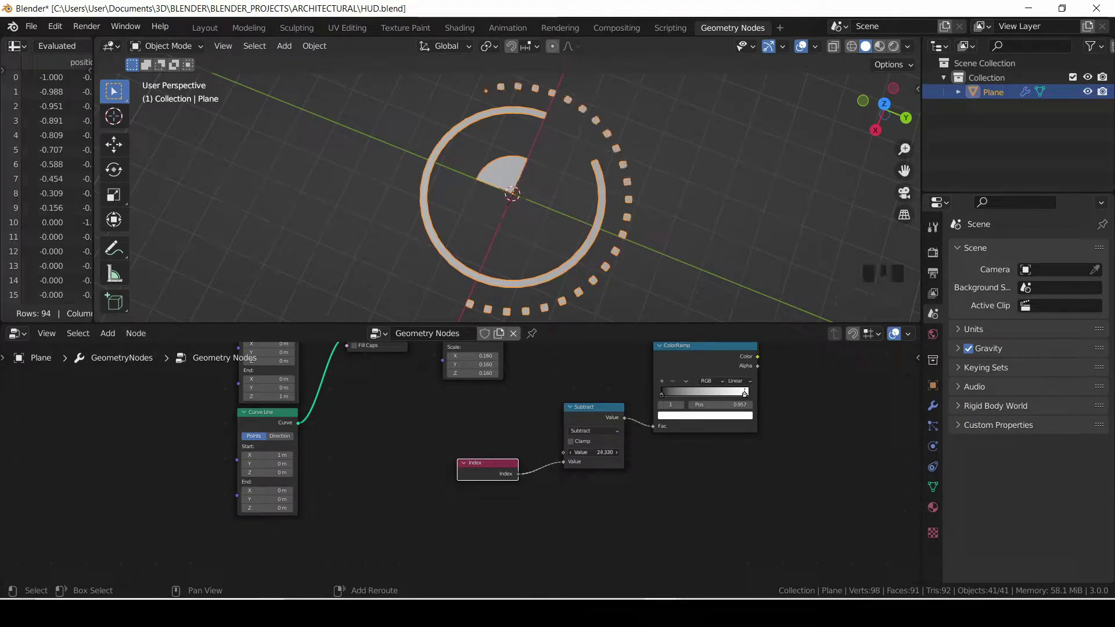
{"action": "left_click_drag", "start_coordinate": [880, 114], "coordinate": [901, 43]}
{"action": "scroll", "coordinate": [849, 214], "scroll_direction": "up", "scroll_amount": 6}
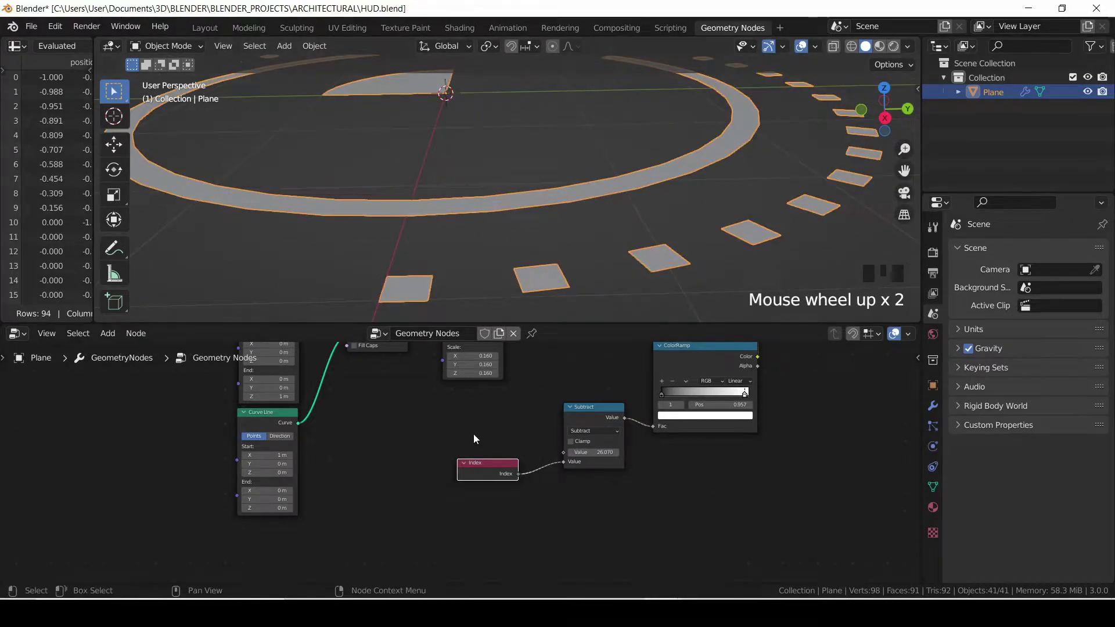
- Spread out the line chain and ColorRamp nodes to make room before the Instance on Points node
{"action": "scroll", "coordinate": [464, 432], "scroll_direction": "down", "scroll_amount": 8}
{"action": "middle_click_drag", "start_coordinate": [441, 427], "coordinate": [508, 458]}
{"action": "scroll", "coordinate": [462, 462], "scroll_direction": "up", "scroll_amount": 2}
{"action": "left_click_drag", "start_coordinate": [468, 383], "coordinate": [312, 527]}
{"action": "left_click_drag", "start_coordinate": [453, 411], "coordinate": [399, 428]}
{"action": "left_click", "coordinate": [349, 378]}
{"action": "left_click_drag", "start_coordinate": [350, 378], "coordinate": [485, 392]}
{"action": "left_click_drag", "start_coordinate": [612, 496], "coordinate": [602, 491]}
{"action": "scroll", "coordinate": [476, 541], "scroll_direction": "up", "scroll_amount": 4}
{"action": "middle_click_drag", "start_coordinate": [459, 525], "coordinate": [389, 564]}
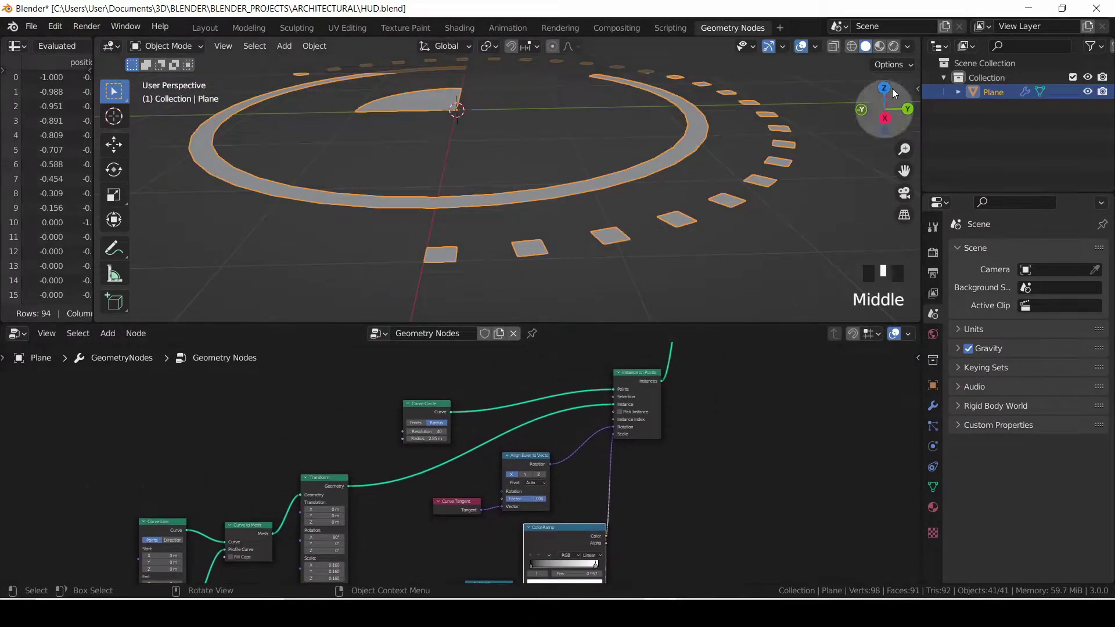
- Insert a Subdivide Mesh node between the line chain's Transform and the Instance on Points node
{"action": "left_click_drag", "start_coordinate": [884, 108], "coordinate": [887, 122]}
{"action": "left_click_drag", "start_coordinate": [904, 170], "coordinate": [878, 170]}
{"action": "key", "text": "shift+a"}
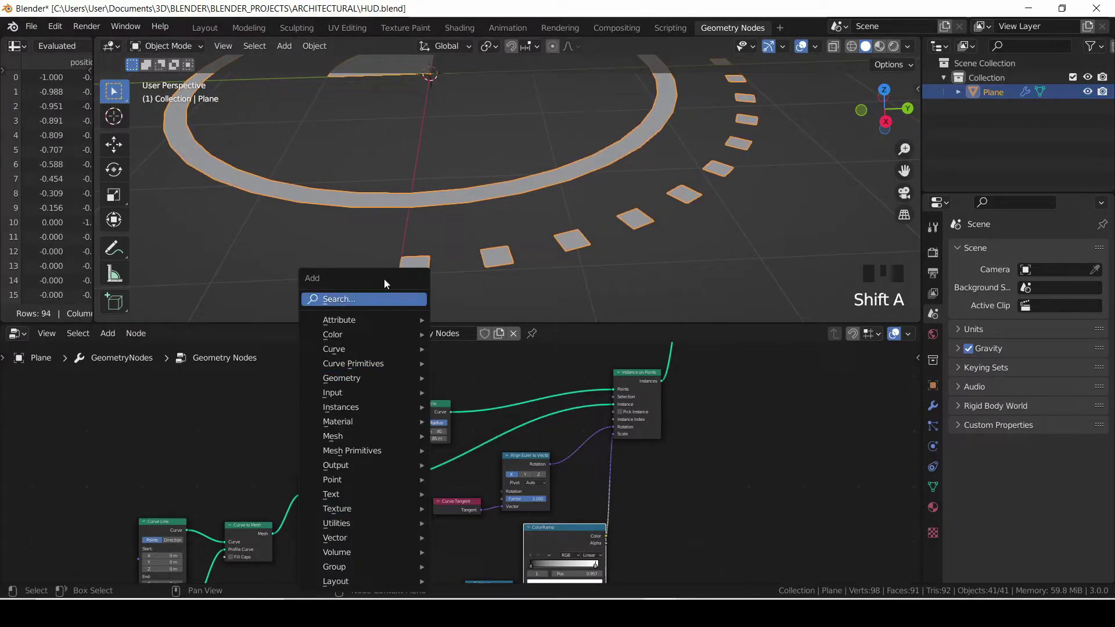
{"action": "left_click", "coordinate": [349, 298]}
{"action": "type", "text": "sub"}
{"action": "key", "text": "Return"}
{"action": "left_click", "coordinate": [400, 493]}
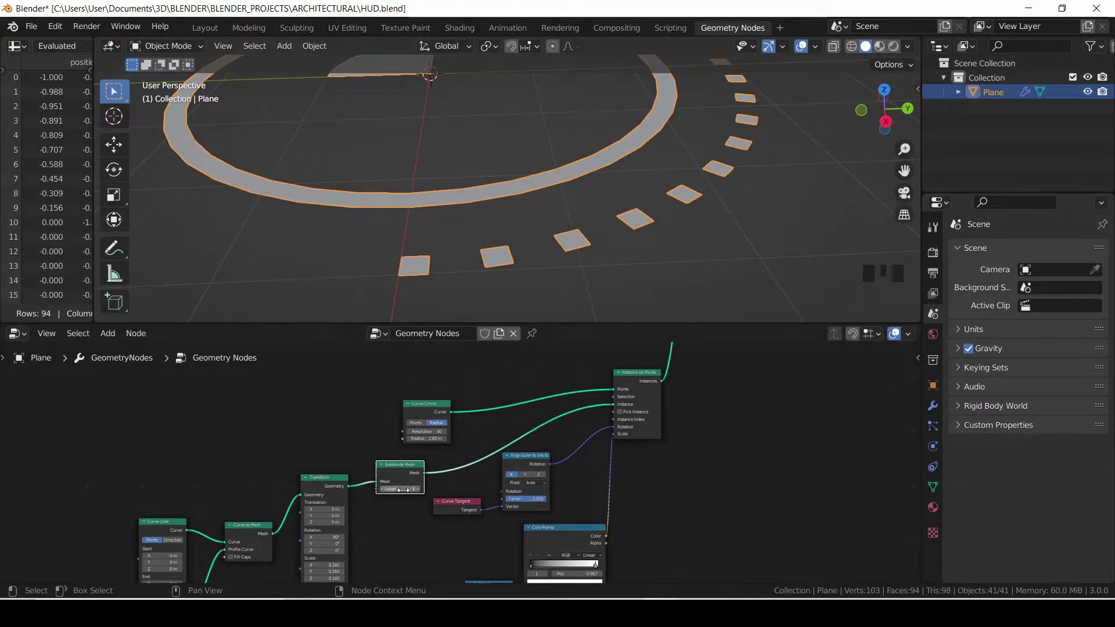
- Insert a Subdivision Surface node between the Subdivide Mesh and Instance on Points nodes
{"action": "key", "text": "shift+a"}
{"action": "mouse_move", "coordinate": [364, 444]}
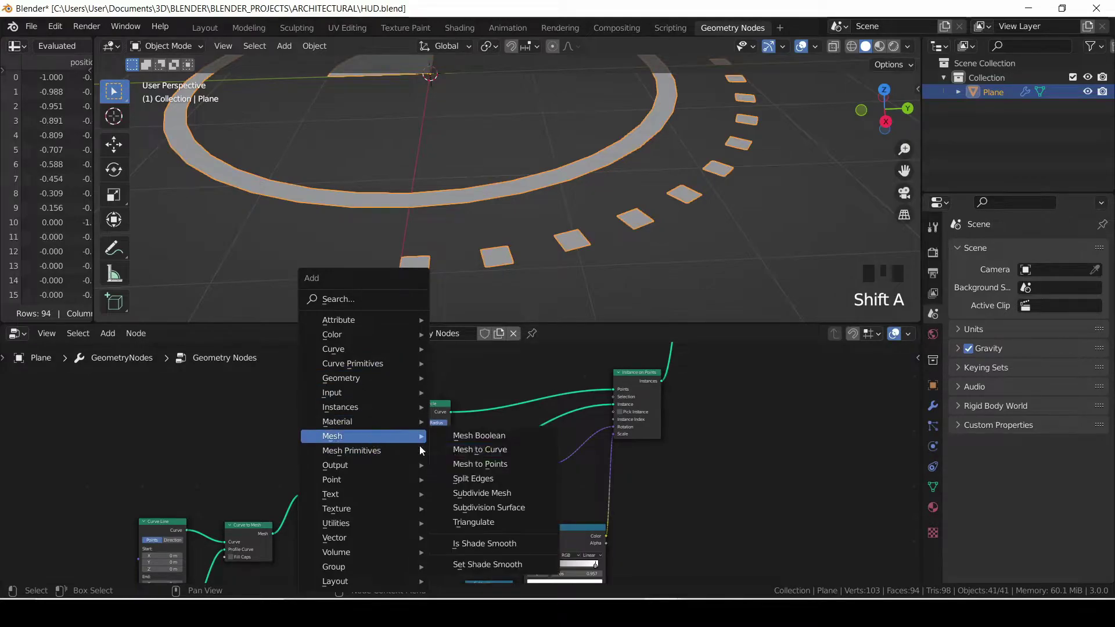
{"action": "left_click", "coordinate": [482, 509]}
{"action": "mouse_move", "coordinate": [452, 449]}
{"action": "left_mouse_down"}
{"action": "mouse_move", "coordinate": [490, 381]}
{"action": "mouse_move", "coordinate": [458, 434]}
{"action": "left_mouse_up"}
{"action": "left_click", "coordinate": [400, 464]}
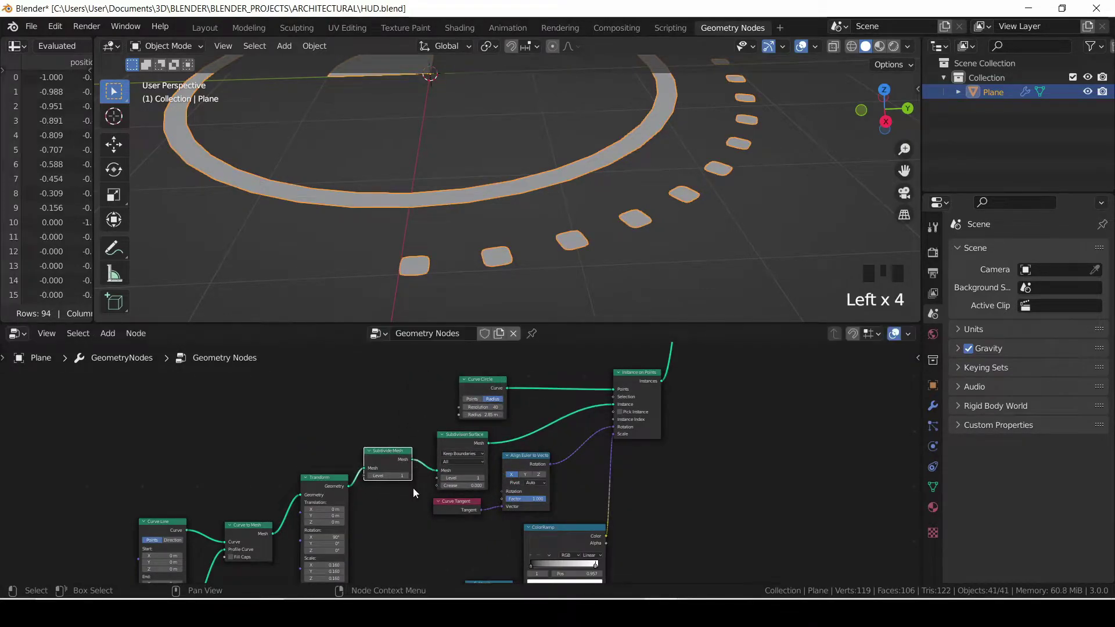
- Set the Subdivide Mesh level to 2 and save the file
{"action": "scroll", "coordinate": [412, 487], "scroll_direction": "up", "scroll_amount": 4}
{"action": "left_click", "coordinate": [389, 479]}
{"action": "scroll", "coordinate": [618, 255], "scroll_direction": "up", "scroll_amount": 4}
{"action": "scroll", "coordinate": [618, 258], "scroll_direction": "down", "scroll_amount": 3}
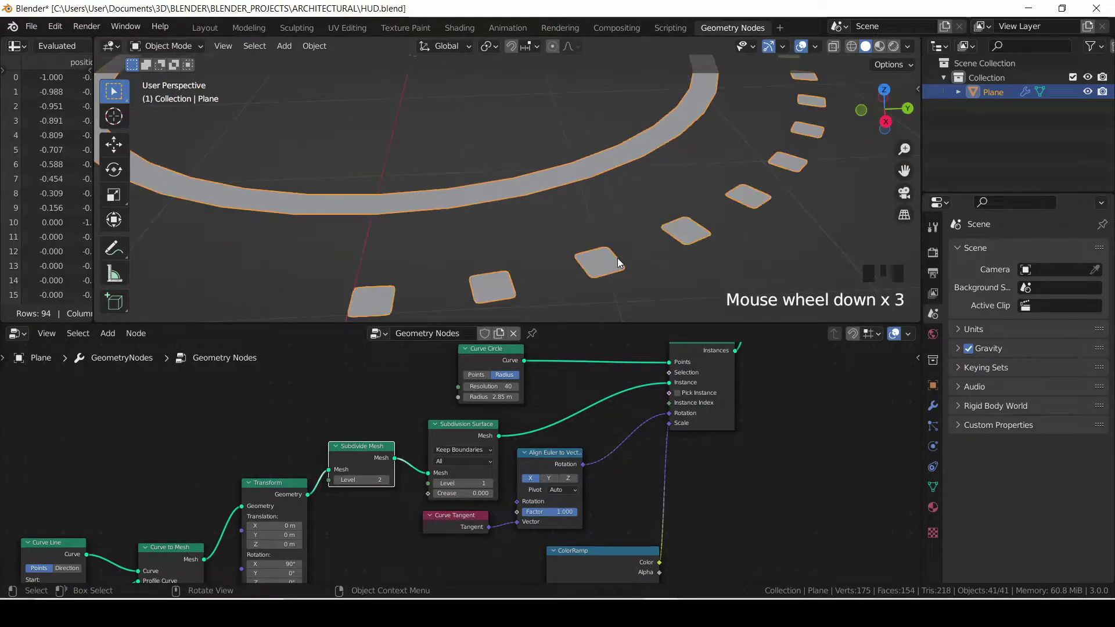
{"action": "key", "text": "ctrl+s"}
- Widen the spreadsheet editor to reveal its list of geometry components
{"action": "left_click_drag", "start_coordinate": [94, 175], "coordinate": [176, 182]}
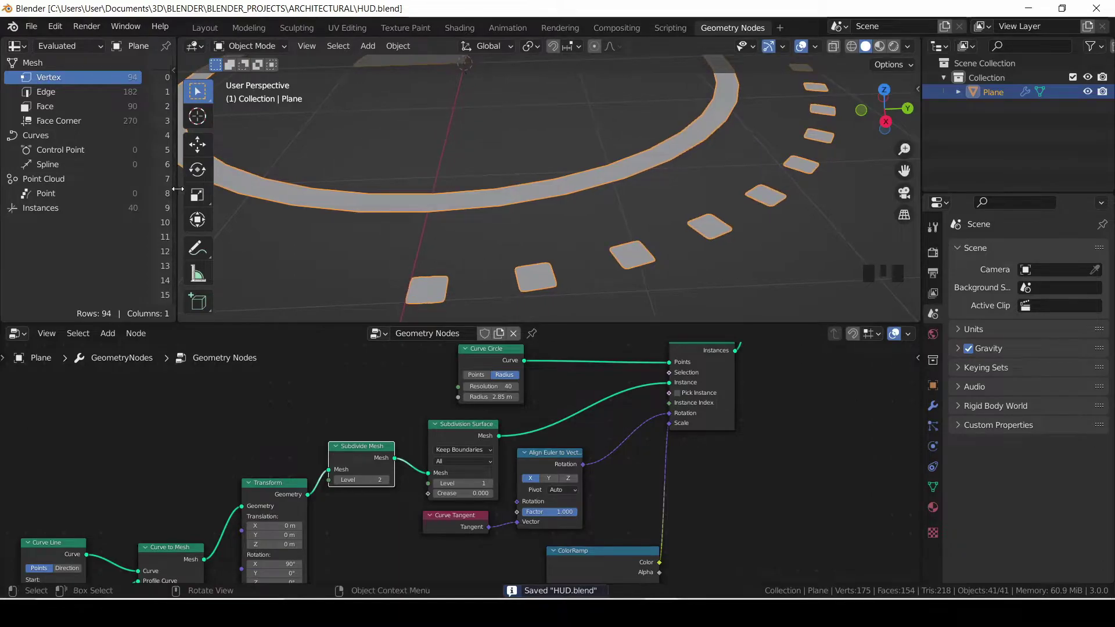
{"action": "scroll", "coordinate": [694, 218], "scroll_direction": "down", "scroll_amount": 4}
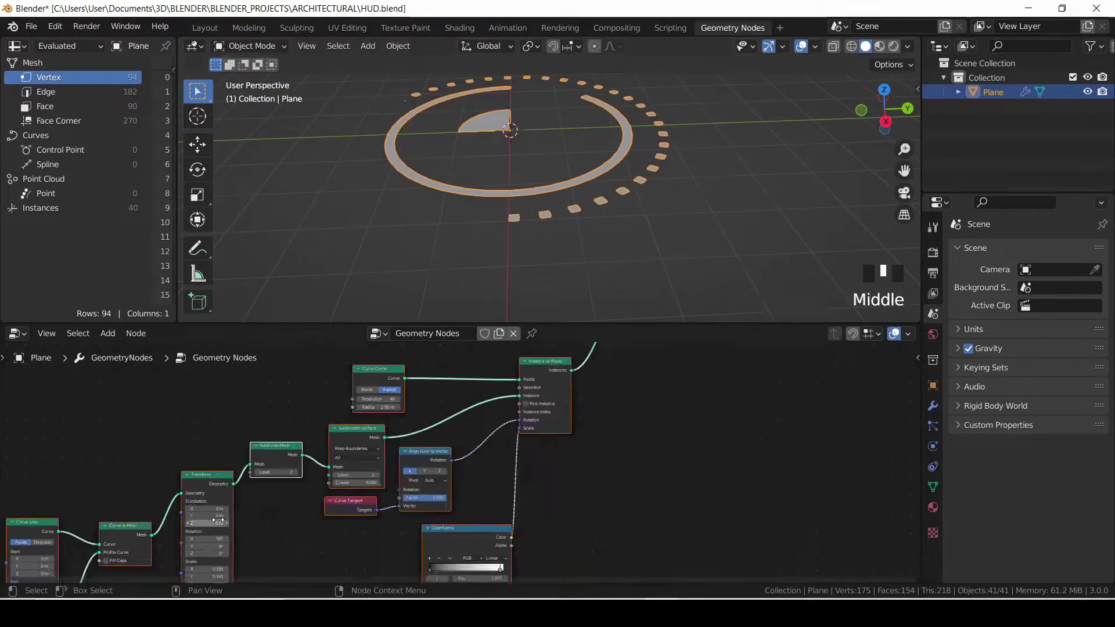
{"action": "mouse_move", "coordinate": [206, 523]}
{"action": "left_mouse_down"}
{"action": "mouse_move", "coordinate": [234, 523]}
{"action": "mouse_move", "coordinate": [200, 523]}
{"action": "left_mouse_up"}
{"action": "middle_click_drag", "start_coordinate": [306, 528], "coordinate": [294, 516]}
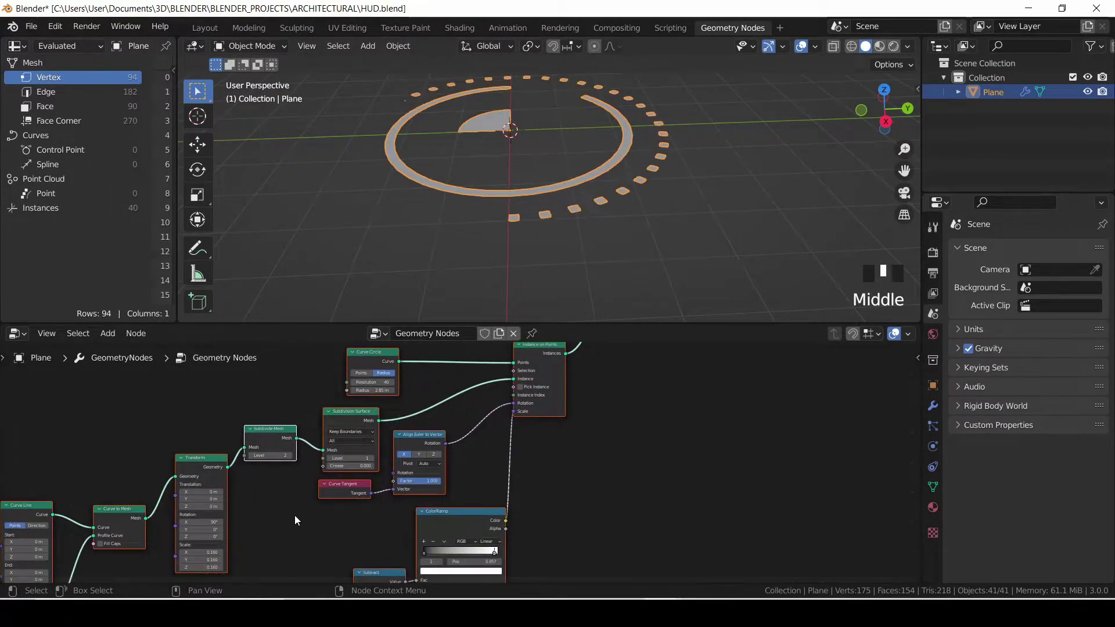
{"action": "scroll", "coordinate": [540, 483], "scroll_direction": "down", "scroll_amount": 3}
{"action": "middle_click_drag", "start_coordinate": [586, 452], "coordinate": [550, 498]}
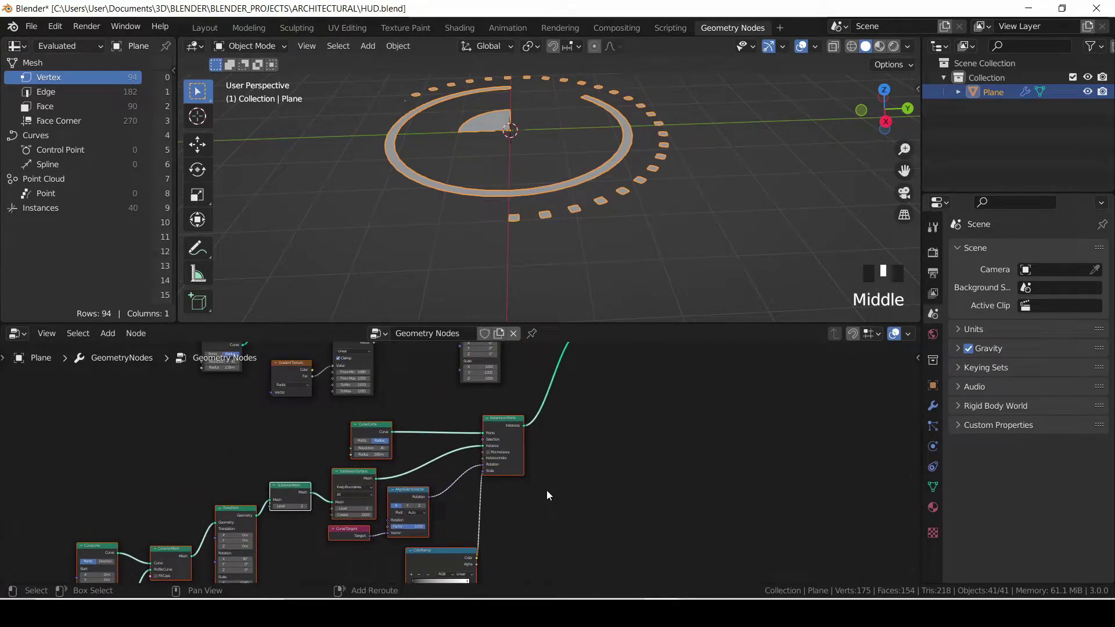
- Insert a Transform node after the ring's Instance on Points node and save the file
{"action": "key", "text": "shift+a"}
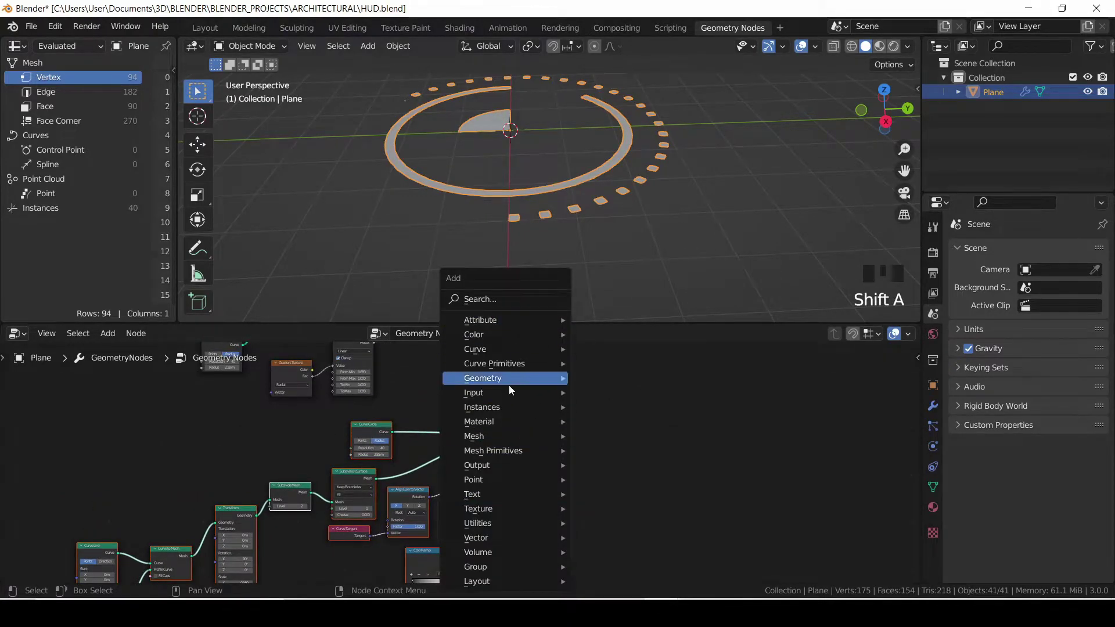
{"action": "key", "text": "Escape"}
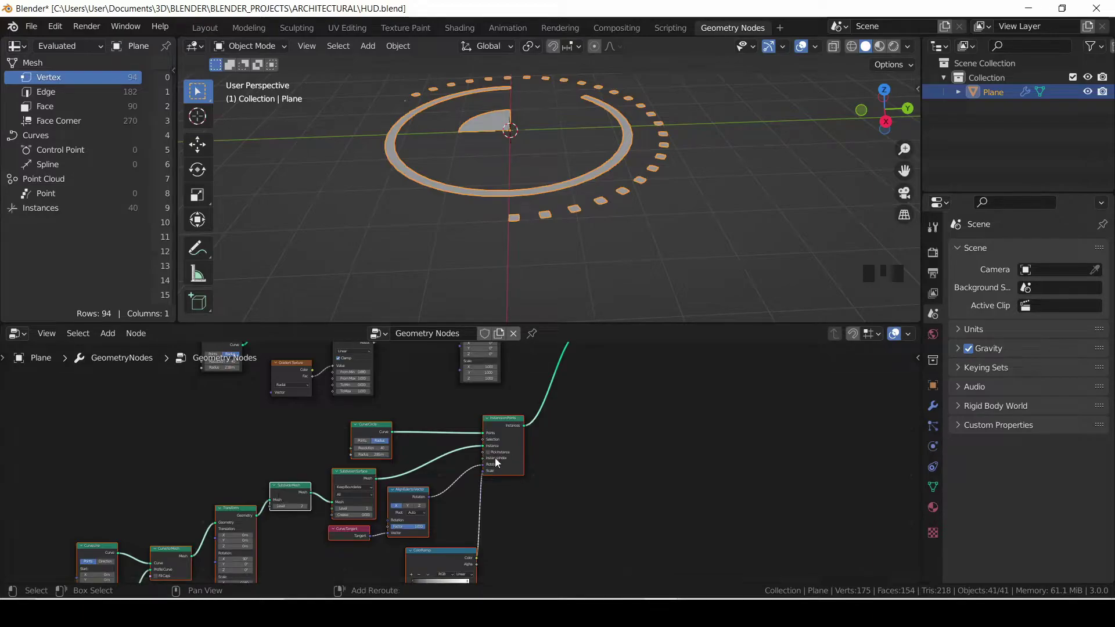
{"action": "key", "text": "shift+a"}
{"action": "mouse_move", "coordinate": [469, 434]}
{"action": "mouse_move", "coordinate": [482, 378]}
{"action": "left_click", "coordinate": [569, 493]}
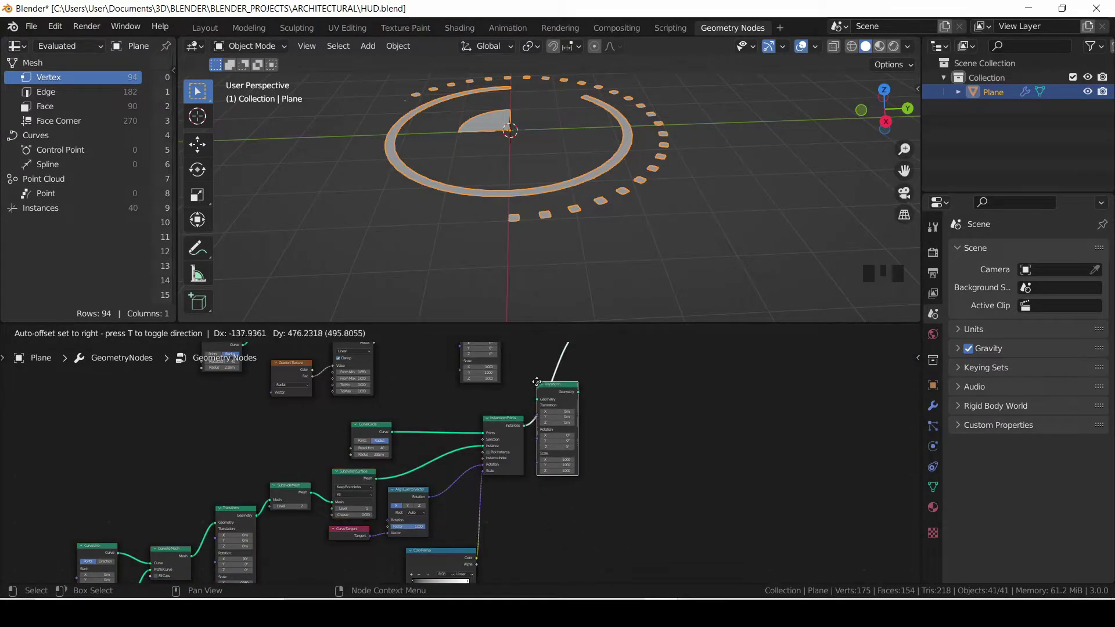
{"action": "left_click", "coordinate": [584, 439]}
{"action": "scroll", "coordinate": [584, 440], "scroll_direction": "up", "scroll_amount": 3}
{"action": "left_click", "coordinate": [589, 443]}
{"action": "key", "text": "ctrl+s"}
- Duplicate the square ring's whole node branch, including its Transform, and place the copy below the original
{"action": "scroll", "coordinate": [622, 480], "scroll_direction": "down", "scroll_amount": 2}
{"action": "middle_click_drag", "start_coordinate": [622, 480], "coordinate": [605, 400]}
{"action": "left_click_drag", "start_coordinate": [605, 401], "coordinate": [605, 416]}
{"action": "scroll", "coordinate": [284, 479], "scroll_direction": "down", "scroll_amount": 3}
{"action": "left_click", "coordinate": [284, 479]}
{"action": "left_click_drag", "start_coordinate": [282, 408], "coordinate": [669, 526]}
{"action": "left_click_drag", "start_coordinate": [304, 430], "coordinate": [693, 552]}
{"action": "scroll", "coordinate": [583, 468], "scroll_direction": "down", "scroll_amount": 2}
{"action": "middle_click_drag", "start_coordinate": [584, 468], "coordinate": [650, 354]}
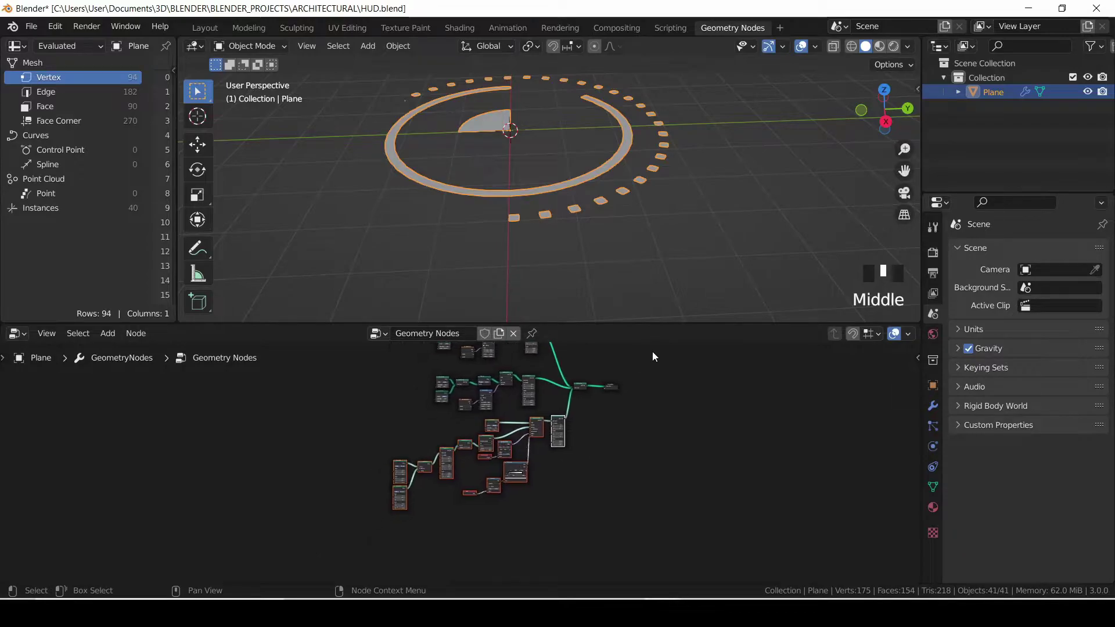
{"action": "scroll", "coordinate": [703, 245], "scroll_direction": "down", "scroll_amount": 3}
{"action": "left_click_drag", "start_coordinate": [885, 113], "coordinate": [873, 119]}
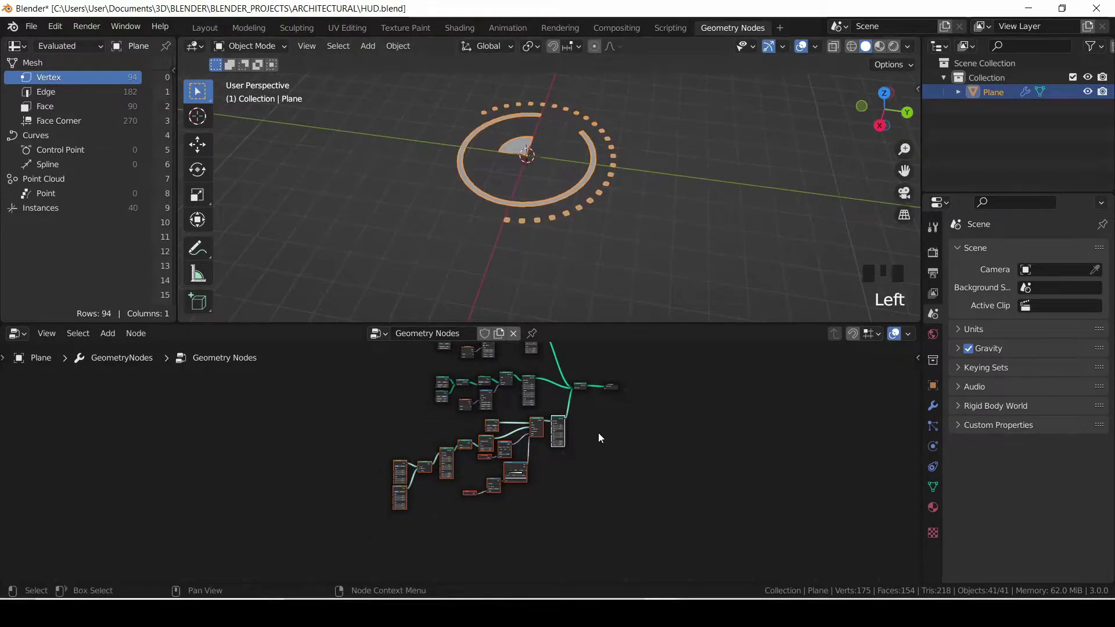
{"action": "scroll", "coordinate": [598, 433], "scroll_direction": "up", "scroll_amount": 3}
{"action": "scroll", "coordinate": [598, 432], "scroll_direction": "up", "scroll_amount": 4}
{"action": "scroll", "coordinate": [604, 430], "scroll_direction": "down", "scroll_amount": 4}
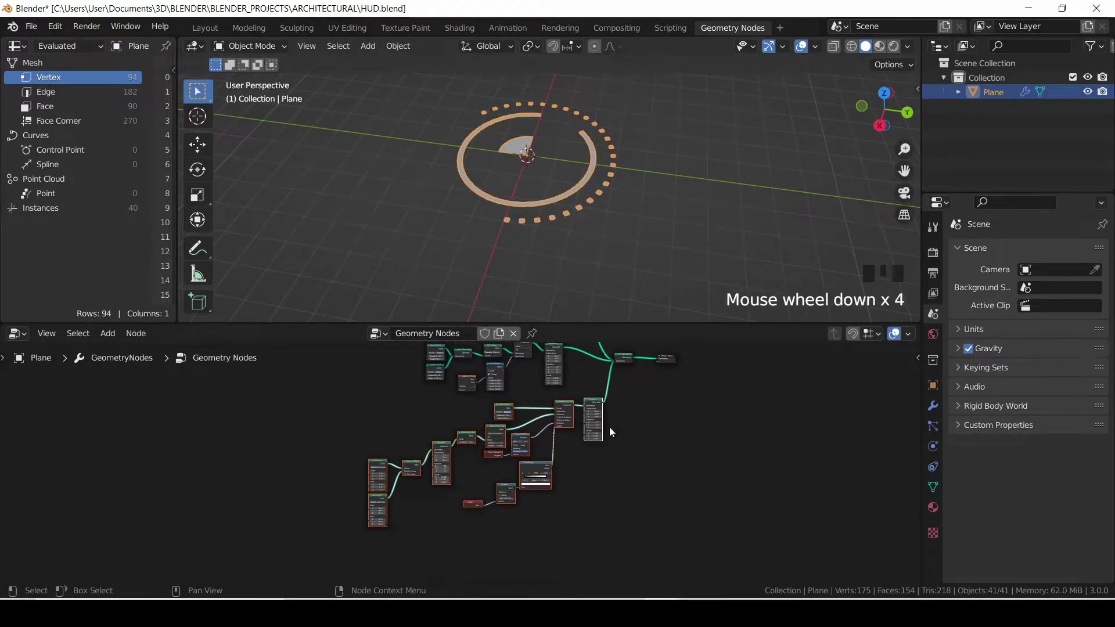
{"action": "key", "text": "shift+d"}
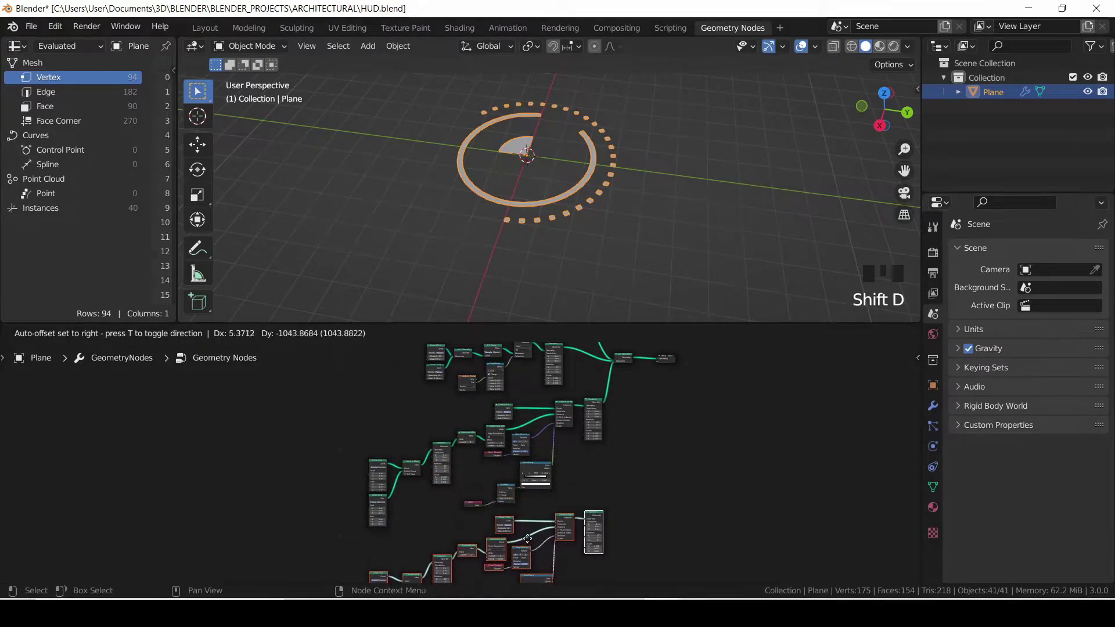
{"action": "left_click", "coordinate": [530, 534]}
- Duplicate the arc's node branch and place the copy below the duplicated square-ring branch
{"action": "middle_click_drag", "start_coordinate": [580, 479], "coordinate": [614, 494]}
{"action": "middle_click_drag", "start_coordinate": [447, 400], "coordinate": [439, 441]}
{"action": "left_click_drag", "start_coordinate": [414, 382], "coordinate": [597, 446]}
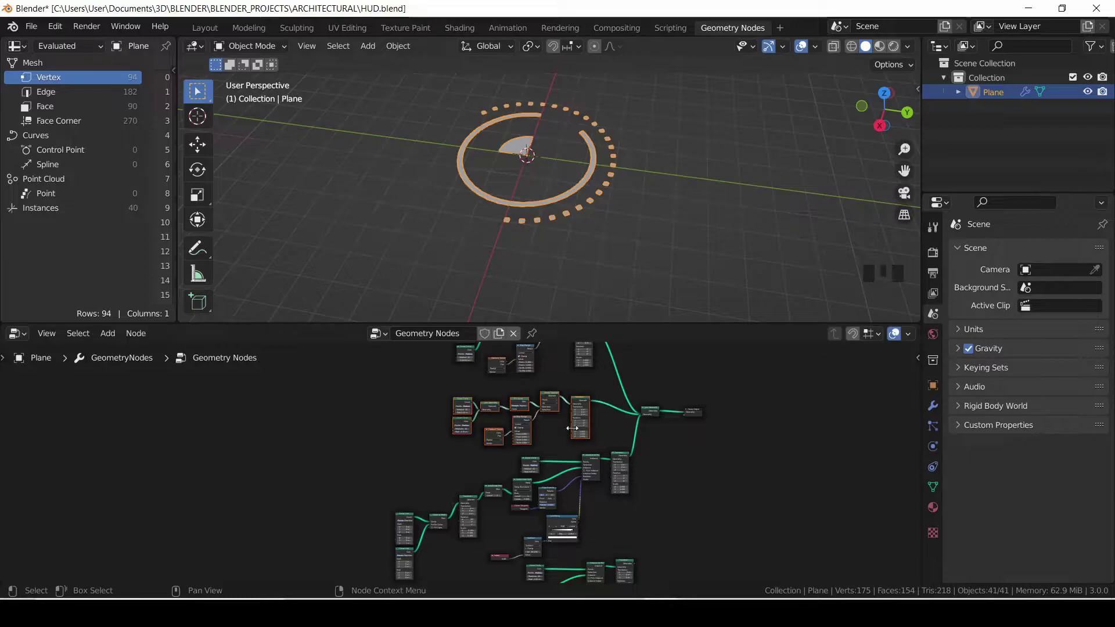
{"action": "scroll", "coordinate": [580, 428], "scroll_direction": "down", "scroll_amount": 2}
{"action": "left_click_drag", "start_coordinate": [563, 406], "coordinate": [600, 453]}
{"action": "middle_click_drag", "start_coordinate": [631, 417], "coordinate": [575, 480]}
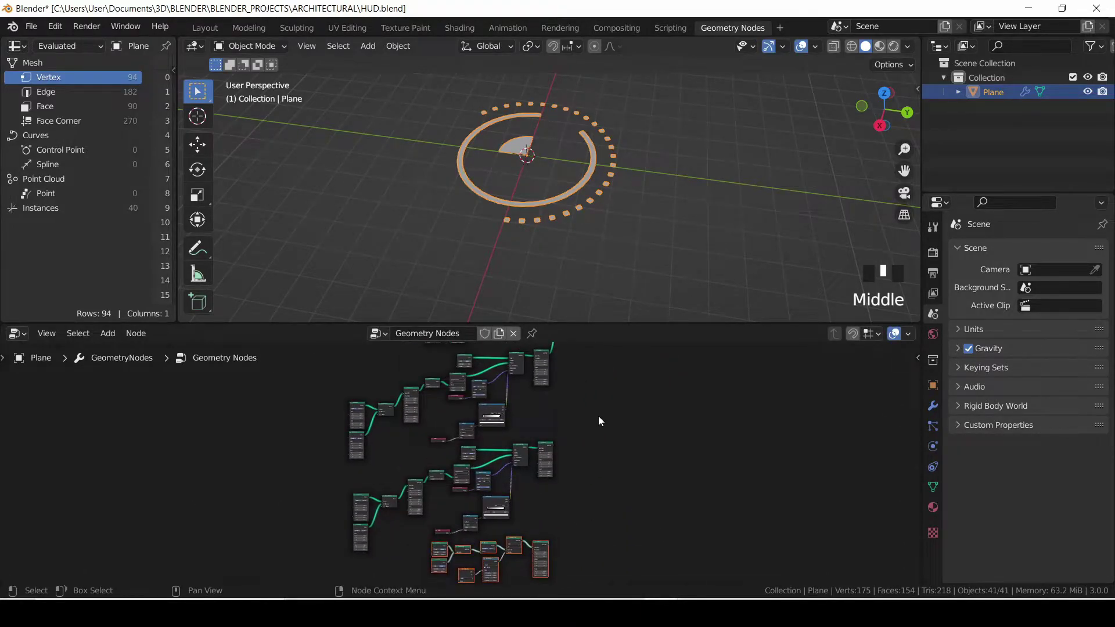
- Add a Join Geometry node beside the duplicated branches
{"action": "middle_click_drag", "start_coordinate": [600, 386], "coordinate": [600, 457]}
{"action": "left_click", "coordinate": [570, 389]}
{"action": "scroll", "coordinate": [580, 406], "scroll_direction": "up", "scroll_amount": 10}
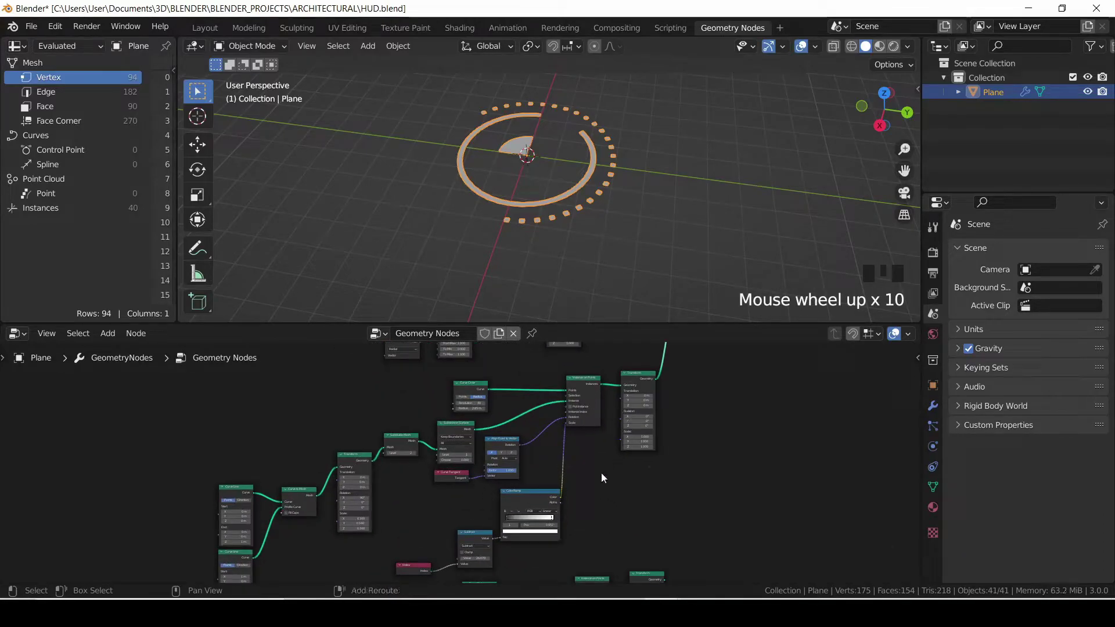
{"action": "key", "text": "shift+a"}
{"action": "mouse_move", "coordinate": [560, 378]}
{"action": "left_click", "coordinate": [676, 435]}
{"action": "left_click", "coordinate": [686, 561]}
- Connect the Transform outputs of both duplicated branches to the new Join Geometry node
{"action": "middle_click_drag", "start_coordinate": [682, 498], "coordinate": [541, 337]}
{"action": "scroll", "coordinate": [545, 381], "scroll_direction": "down", "scroll_amount": 3}
{"action": "left_click_drag", "start_coordinate": [545, 379], "coordinate": [573, 471]}
{"action": "scroll", "coordinate": [540, 494], "scroll_direction": "up", "scroll_amount": 2}
{"action": "left_click_drag", "start_coordinate": [499, 364], "coordinate": [572, 455]}
{"action": "left_click_drag", "start_coordinate": [506, 571], "coordinate": [573, 455]}
{"action": "left_click", "coordinate": [587, 447]}
- Connect the new Join Geometry node's output to the final Join Geometry node
{"action": "middle_click_drag", "start_coordinate": [573, 428], "coordinate": [439, 506]}
{"action": "scroll", "coordinate": [409, 525], "scroll_direction": "down", "scroll_amount": 9}
{"action": "scroll", "coordinate": [411, 526], "scroll_direction": "down", "scroll_amount": 3}
{"action": "left_click_drag", "start_coordinate": [413, 418], "coordinate": [477, 517]}
{"action": "middle_click_drag", "start_coordinate": [477, 517], "coordinate": [472, 474]}
{"action": "scroll", "coordinate": [483, 452], "scroll_direction": "up", "scroll_amount": 5}
{"action": "left_click_drag", "start_coordinate": [420, 484], "coordinate": [562, 389]}
- Set the Curve Circle radius of the duplicated square ring to 3.73 m
{"action": "middle_click_drag", "start_coordinate": [534, 426], "coordinate": [714, 399]}
{"action": "middle_click_drag", "start_coordinate": [463, 478], "coordinate": [607, 563]}
{"action": "scroll", "coordinate": [495, 472], "scroll_direction": "up", "scroll_amount": 2}
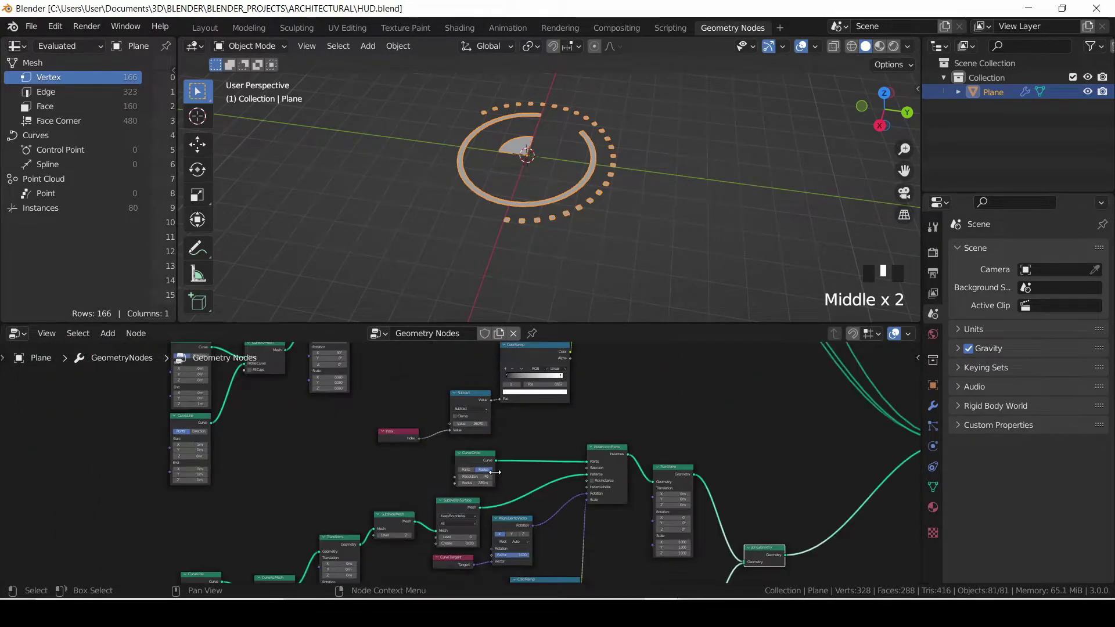
{"action": "scroll", "coordinate": [495, 472], "scroll_direction": "up", "scroll_amount": 3}
{"action": "left_click_drag", "start_coordinate": [481, 488], "coordinate": [535, 488], "text": "shift"}
- Set the duplicated arc's Curve Circle radii to 3.77 m for the outer and 3.46 m for the inner
{"action": "middle_click_drag", "start_coordinate": [536, 503], "coordinate": [546, 464]}
{"action": "middle_click_drag", "start_coordinate": [511, 522], "coordinate": [489, 461]}
{"action": "scroll", "coordinate": [506, 488], "scroll_direction": "down", "scroll_amount": 2}
{"action": "middle_click_drag", "start_coordinate": [450, 478], "coordinate": [432, 412]}
{"action": "middle_click_drag", "start_coordinate": [445, 500], "coordinate": [420, 475]}
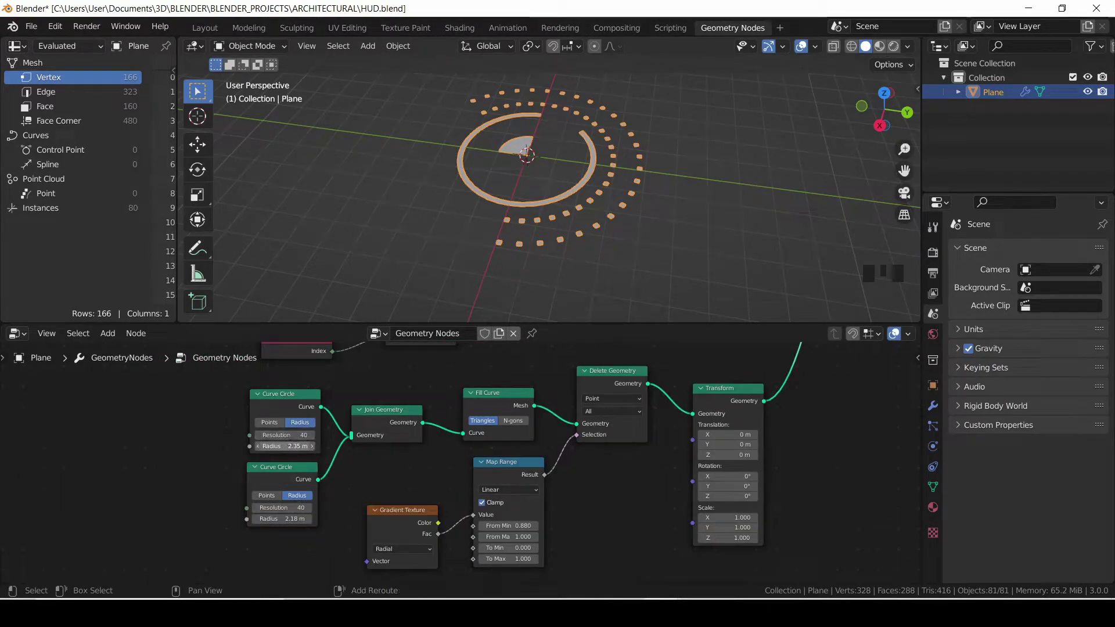
{"action": "left_click_drag", "start_coordinate": [285, 445], "coordinate": [322, 446], "text": "shift"}
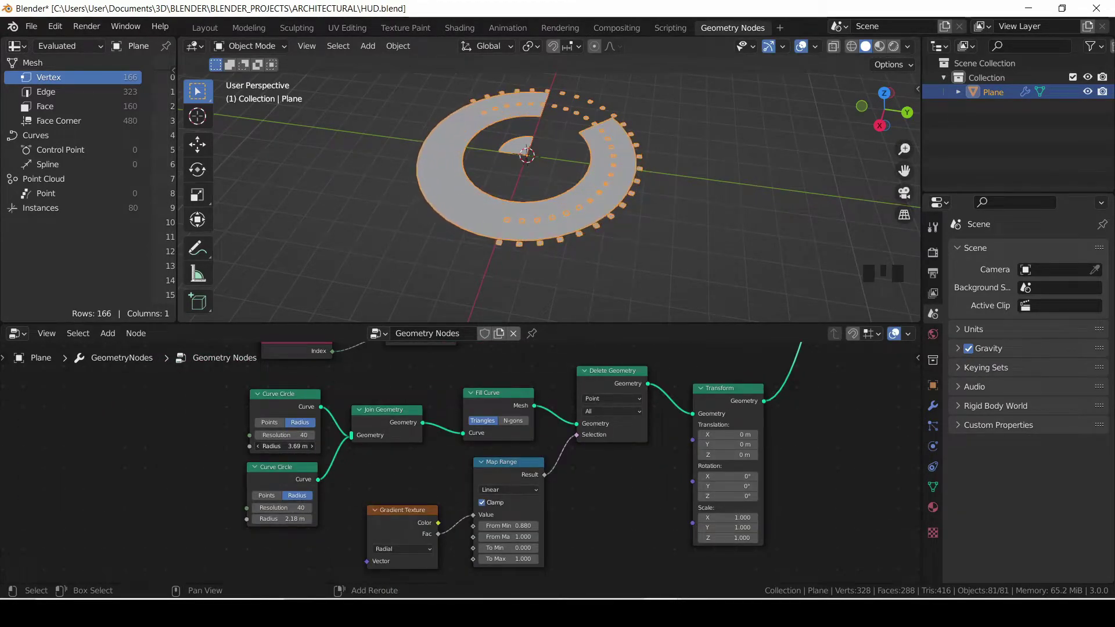
{"action": "mouse_move", "coordinate": [281, 519]}
{"action": "left_mouse_down", "text": "shift"}
{"action": "mouse_move", "coordinate": [308, 518]}
{"action": "mouse_move", "coordinate": [296, 519]}
{"action": "left_mouse_up", "text": "shift"}
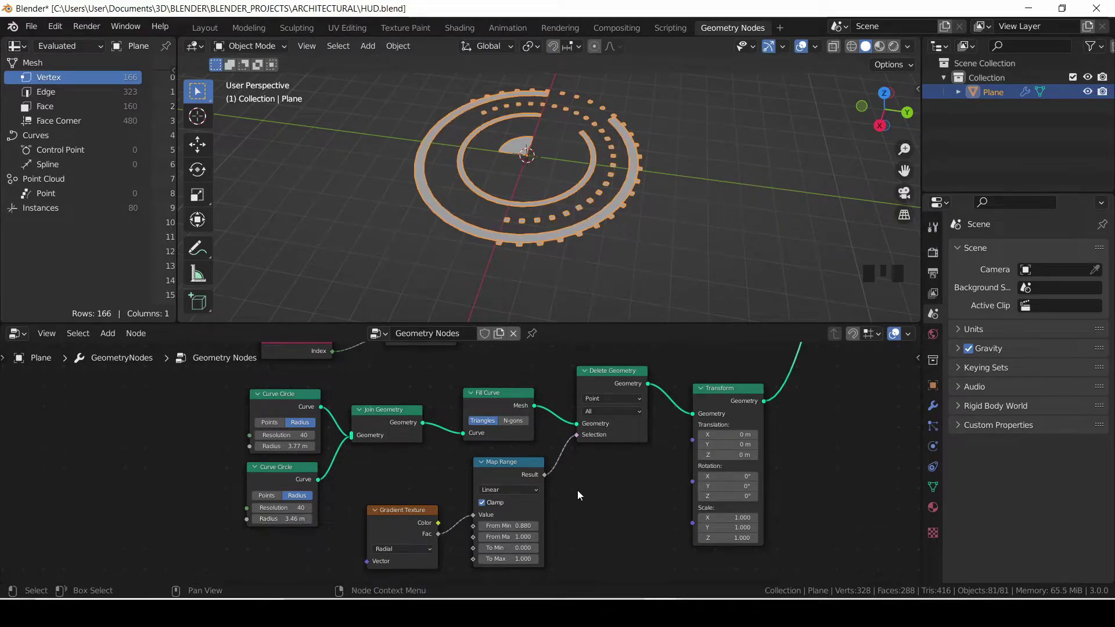
- Adjust From Min in the duplicated arc's Map Range node to close the arc into a full ring
{"action": "left_click_drag", "start_coordinate": [508, 526], "coordinate": [499, 525], "text": "shift"}
{"action": "left_click", "coordinate": [517, 524]}
{"action": "scroll", "coordinate": [374, 496], "scroll_direction": "down", "scroll_amount": 3}
- Raise the first value of the duplicated square ring's Subtract node to about 44.870
{"action": "middle_click_drag", "start_coordinate": [374, 497], "coordinate": [416, 594]}
{"action": "left_click_drag", "start_coordinate": [455, 470], "coordinate": [457, 470]}
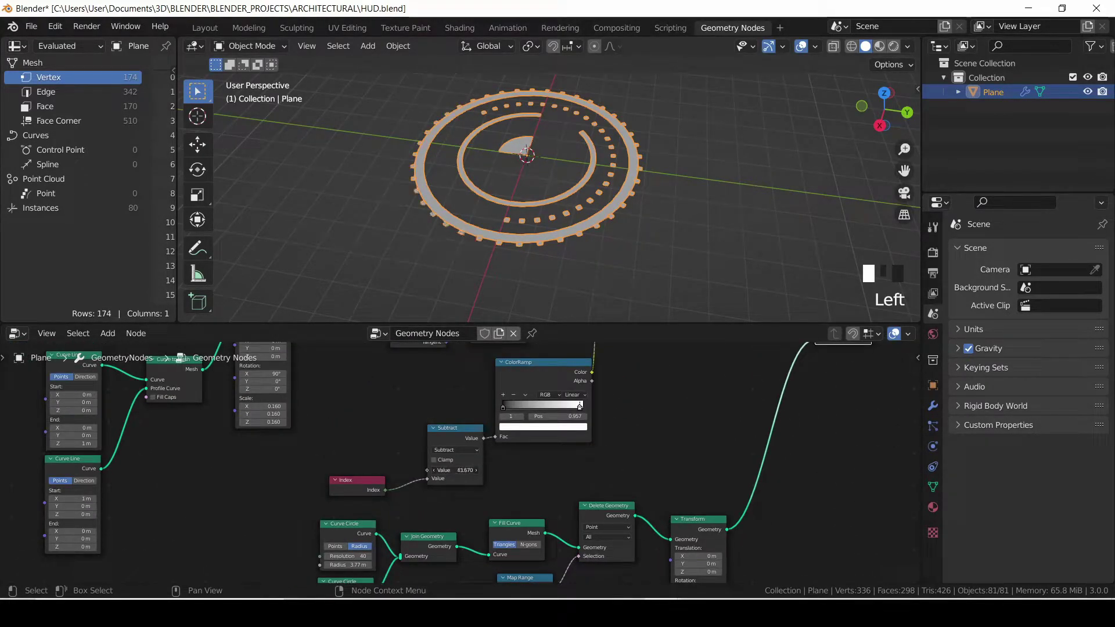
{"action": "scroll", "coordinate": [491, 477], "scroll_direction": "down", "scroll_amount": 1}
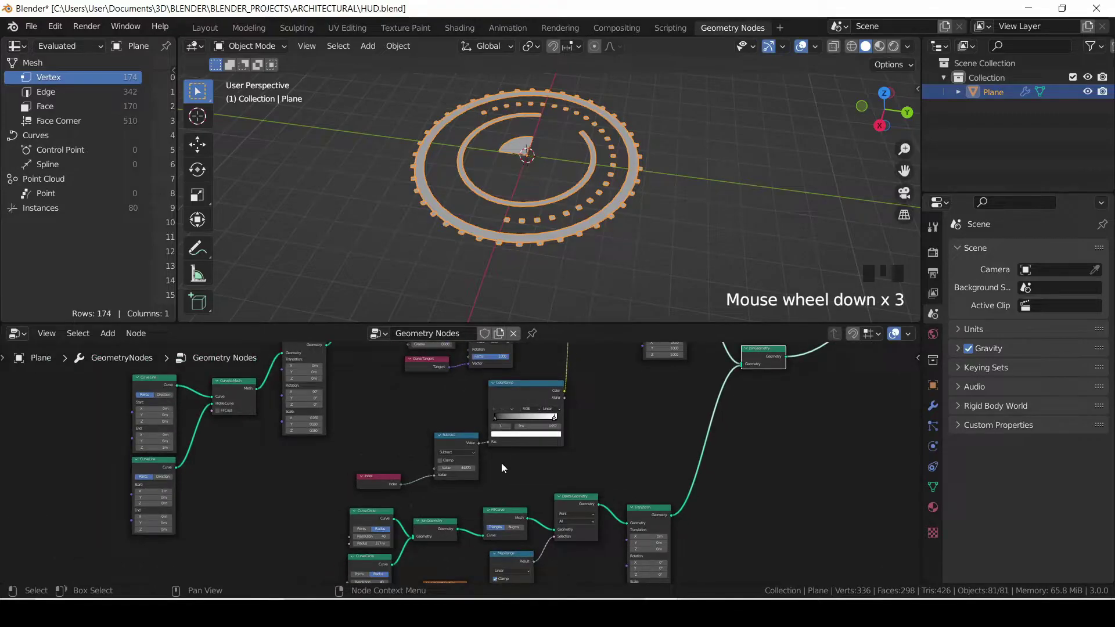
- Reduce the duplicated square ring's Curve Circle resolution to 5
{"action": "left_click_drag", "start_coordinate": [883, 110], "coordinate": [885, 133]}
{"action": "middle_click_drag", "start_coordinate": [621, 417], "coordinate": [619, 504]}
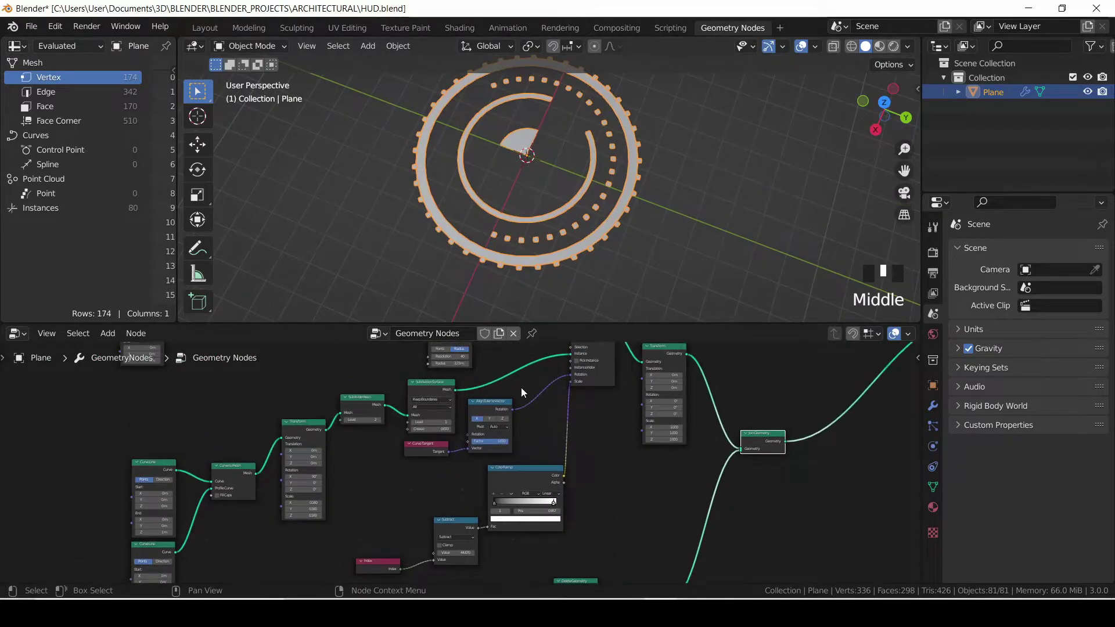
{"action": "middle_click_drag", "start_coordinate": [498, 361], "coordinate": [507, 413]}
{"action": "scroll", "coordinate": [506, 412], "scroll_direction": "up", "scroll_amount": 9}
{"action": "left_click_drag", "start_coordinate": [437, 357], "coordinate": [439, 357], "text": "shift"}
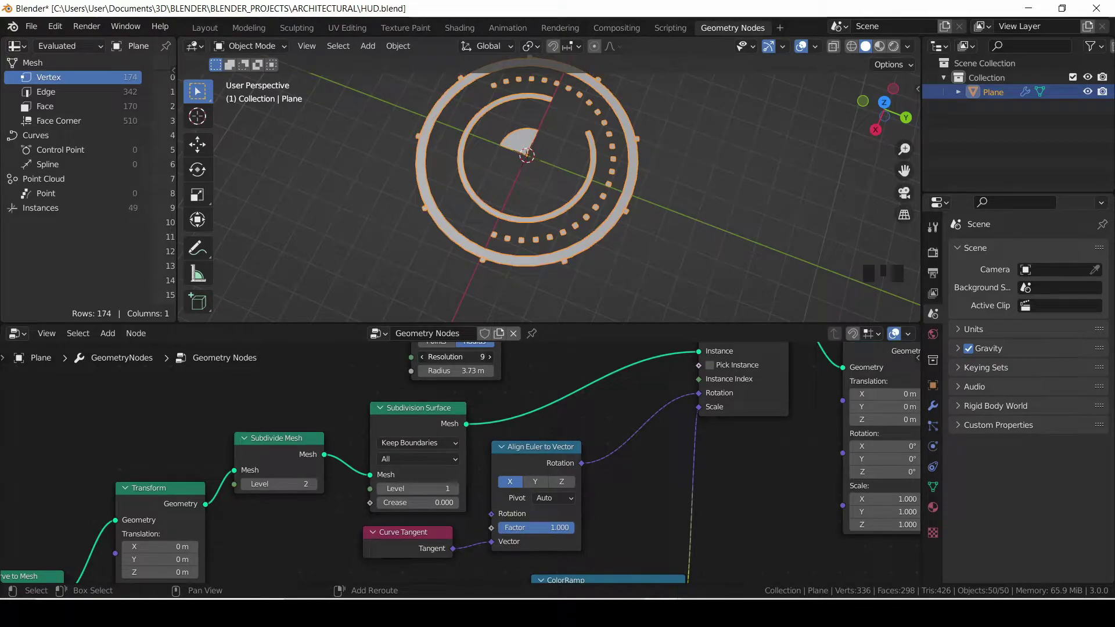
{"action": "left_click", "coordinate": [421, 357]}
{"action": "left_click", "coordinate": [420, 357]}
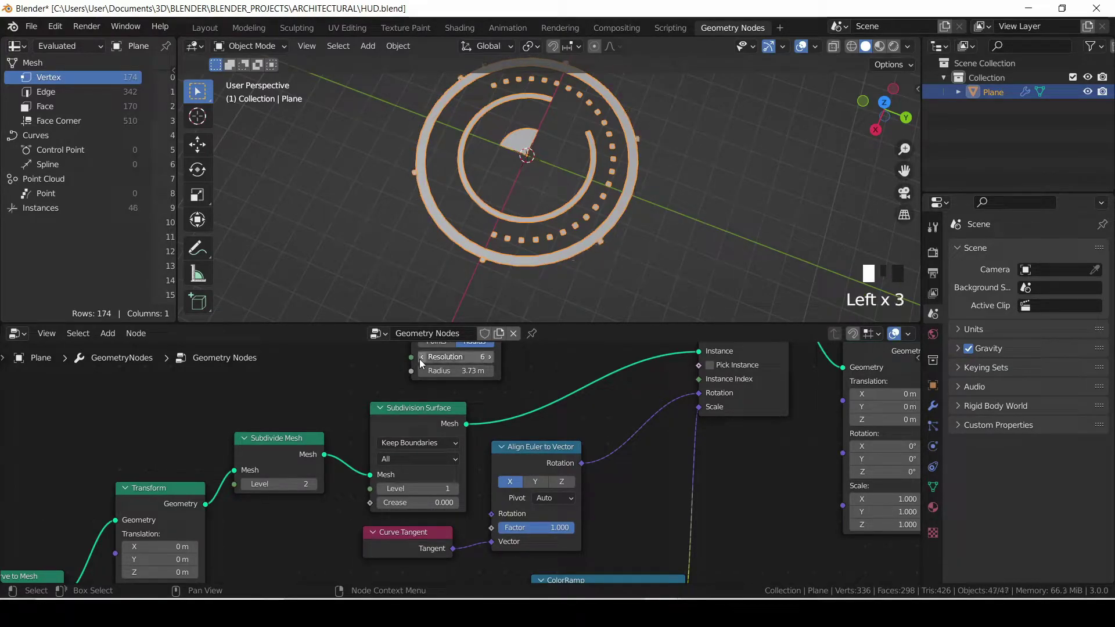
{"action": "scroll", "coordinate": [593, 192], "scroll_direction": "up", "scroll_amount": 2}
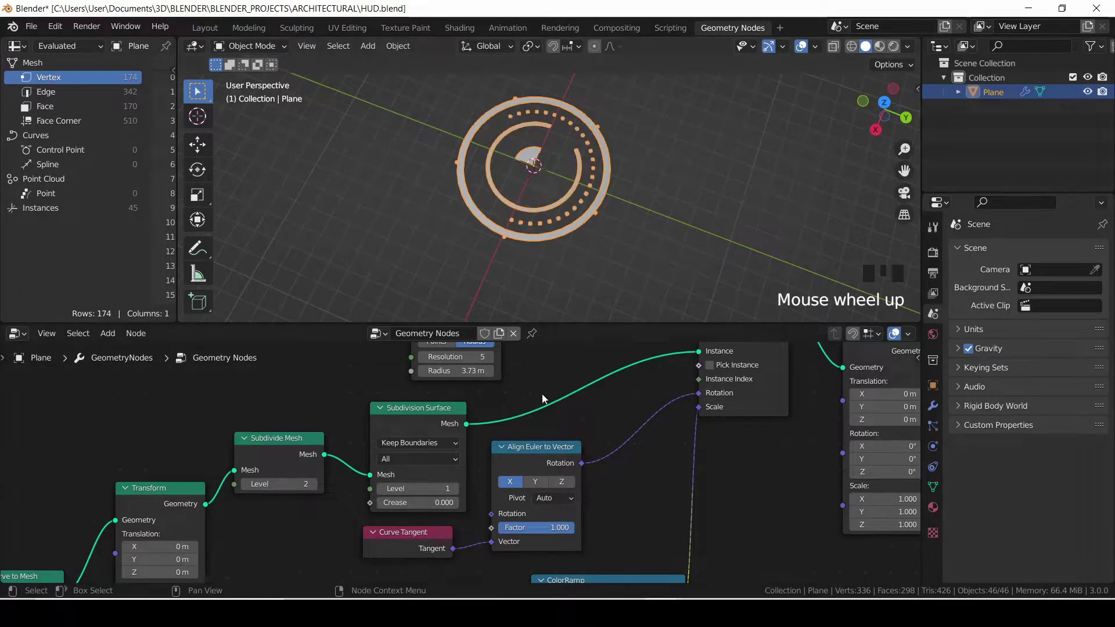
- Set the End Z of the duplicated ring's first Curve Line to 2.8 m to lengthen the teeth
{"action": "scroll", "coordinate": [542, 394], "scroll_direction": "down", "scroll_amount": 4}
{"action": "scroll", "coordinate": [514, 413], "scroll_direction": "down", "scroll_amount": 3}
{"action": "middle_click_drag", "start_coordinate": [526, 396], "coordinate": [595, 333]}
{"action": "middle_click_drag", "start_coordinate": [400, 518], "coordinate": [589, 439]}
{"action": "scroll", "coordinate": [443, 455], "scroll_direction": "up", "scroll_amount": 6}
{"action": "left_click_drag", "start_coordinate": [287, 478], "coordinate": [308, 478]}
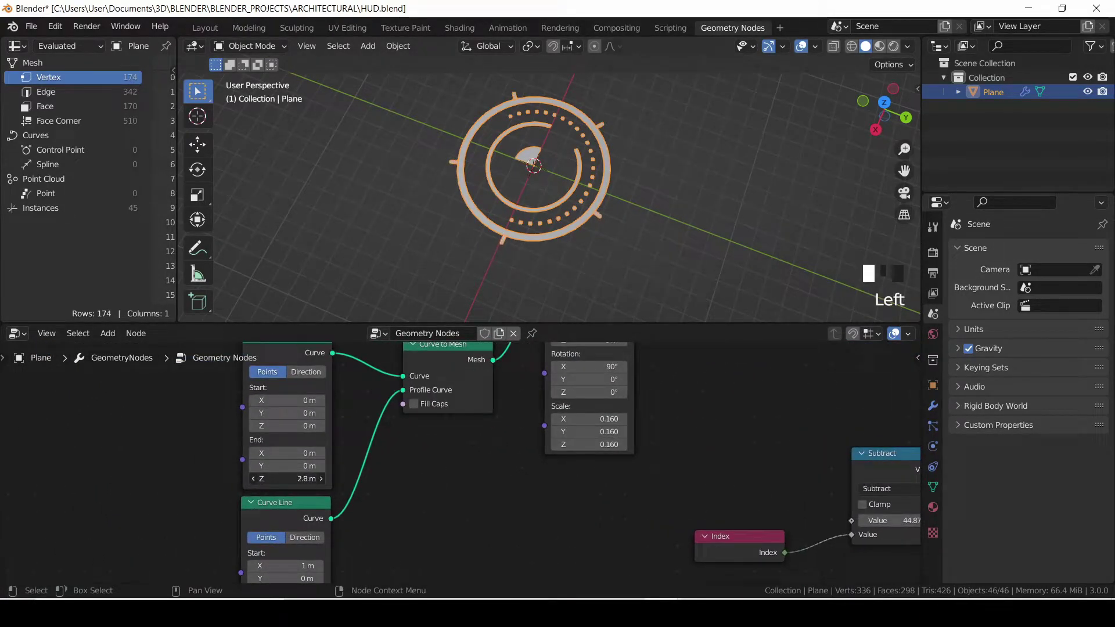
{"action": "scroll", "coordinate": [481, 281], "scroll_direction": "up", "scroll_amount": 3}
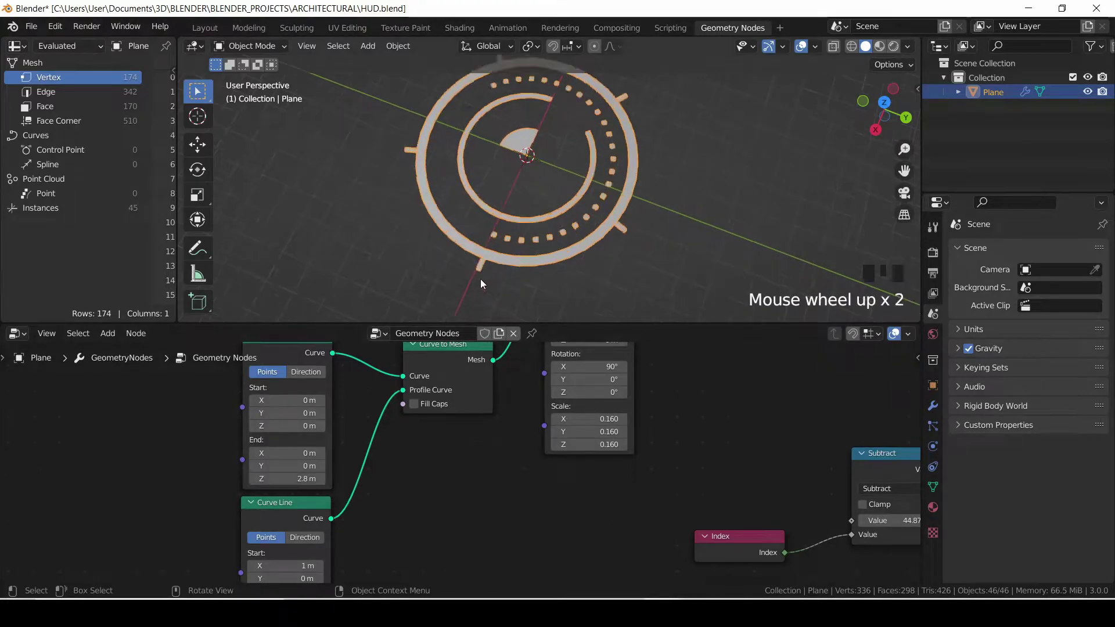
- Set the Start X of the duplicated ring's second Curve Line to 2.6 m to widen the teeth
{"action": "middle_click_drag", "start_coordinate": [401, 502], "coordinate": [416, 443]}
{"action": "middle_click_drag", "start_coordinate": [370, 490], "coordinate": [360, 496]}
{"action": "scroll", "coordinate": [361, 495], "scroll_direction": "down", "scroll_amount": 4}
{"action": "middle_click_drag", "start_coordinate": [423, 481], "coordinate": [378, 558]}
{"action": "mouse_move", "coordinate": [580, 469]}
{"action": "middle_mouse_down"}
{"action": "mouse_move", "coordinate": [460, 530]}
{"action": "mouse_move", "coordinate": [434, 562]}
{"action": "mouse_move", "coordinate": [514, 462]}
{"action": "middle_mouse_up"}
{"action": "middle_click_drag", "start_coordinate": [472, 543], "coordinate": [510, 500]}
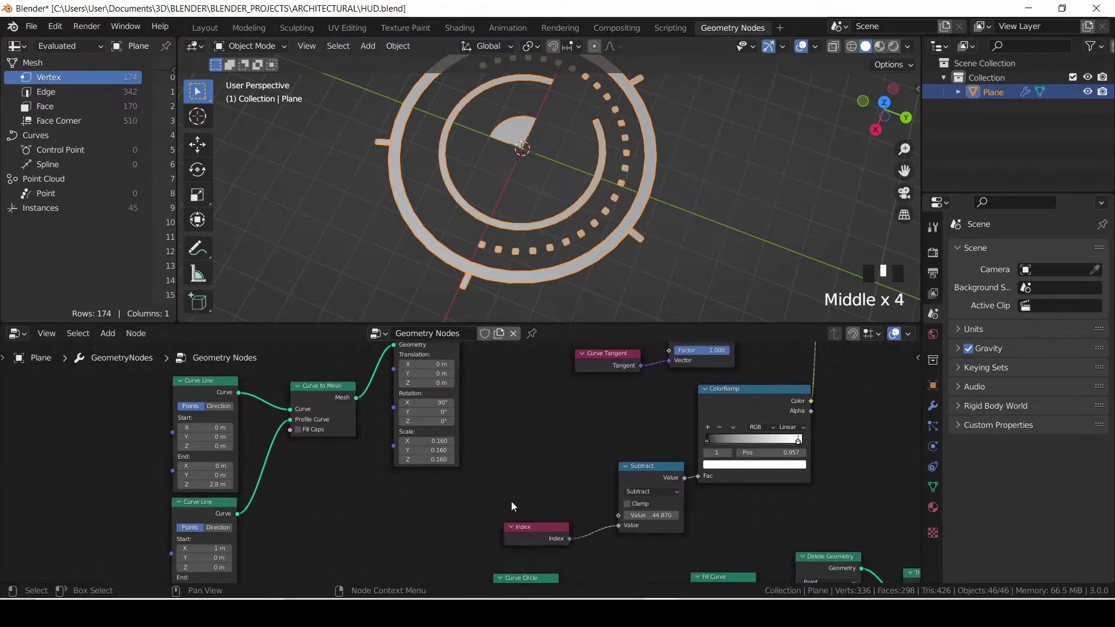
{"action": "middle_click_drag", "start_coordinate": [447, 476], "coordinate": [487, 459]}
{"action": "mouse_move", "coordinate": [463, 442]}
{"action": "left_mouse_down"}
{"action": "mouse_move", "coordinate": [508, 442]}
{"action": "mouse_move", "coordinate": [462, 441]}
{"action": "left_mouse_up"}
{"action": "left_click", "coordinate": [460, 418]}
{"action": "middle_click_drag", "start_coordinate": [368, 422], "coordinate": [440, 387]}
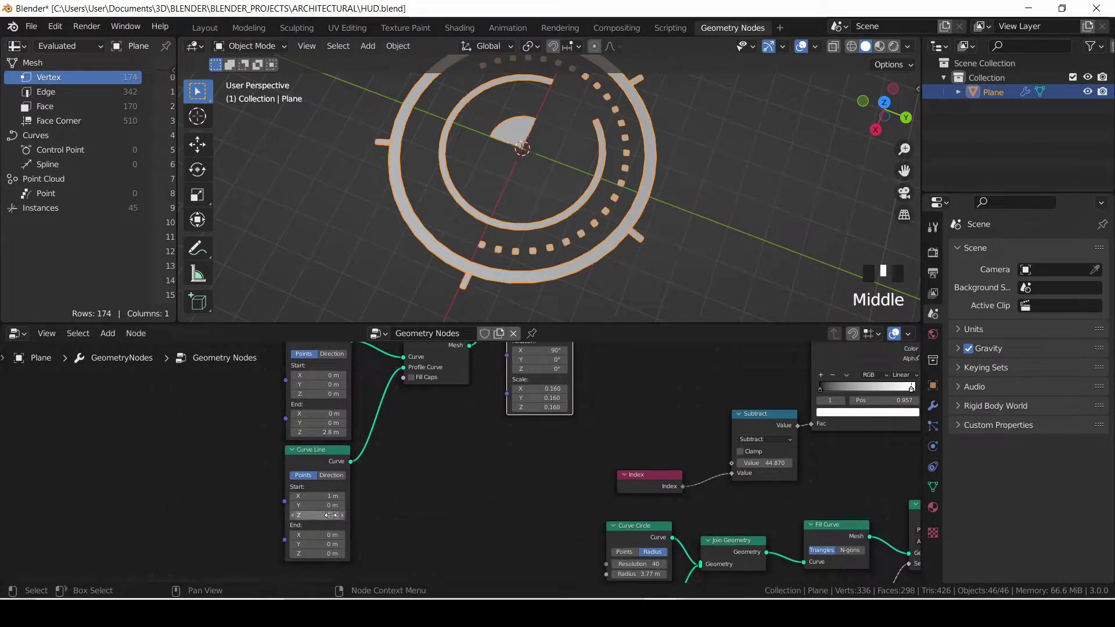
{"action": "left_click_drag", "start_coordinate": [350, 515], "coordinate": [321, 515]}
{"action": "key", "text": "BackSpace"}
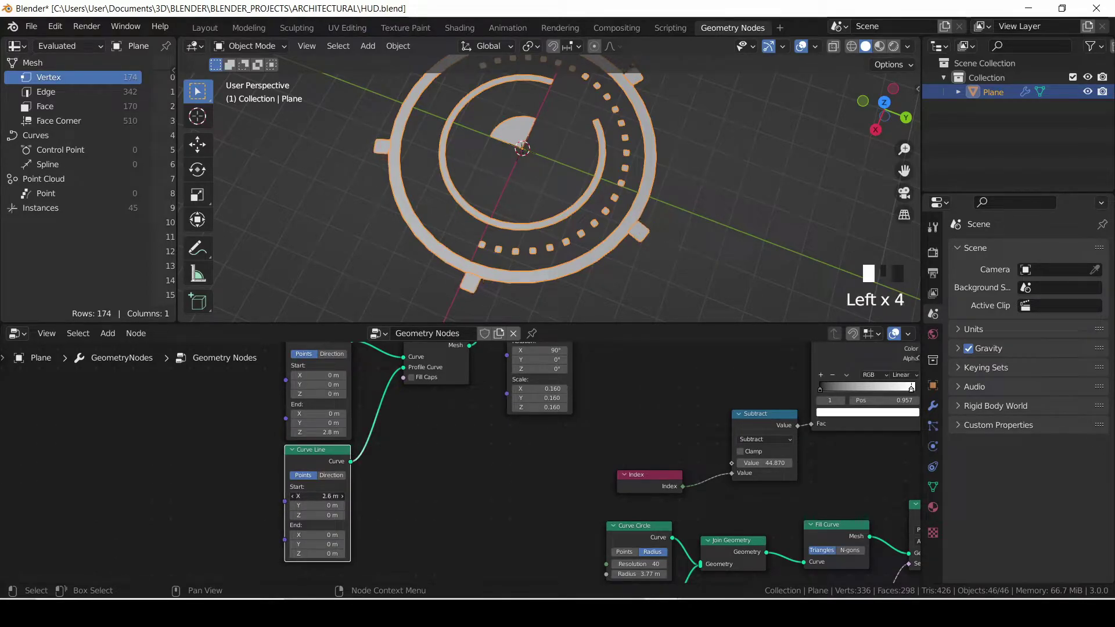
- Adjust the Curve Circle radius of the duplicated arc to thicken the outer ring, and deselect the plane
{"action": "middle_click_drag", "start_coordinate": [651, 397], "coordinate": [507, 388]}
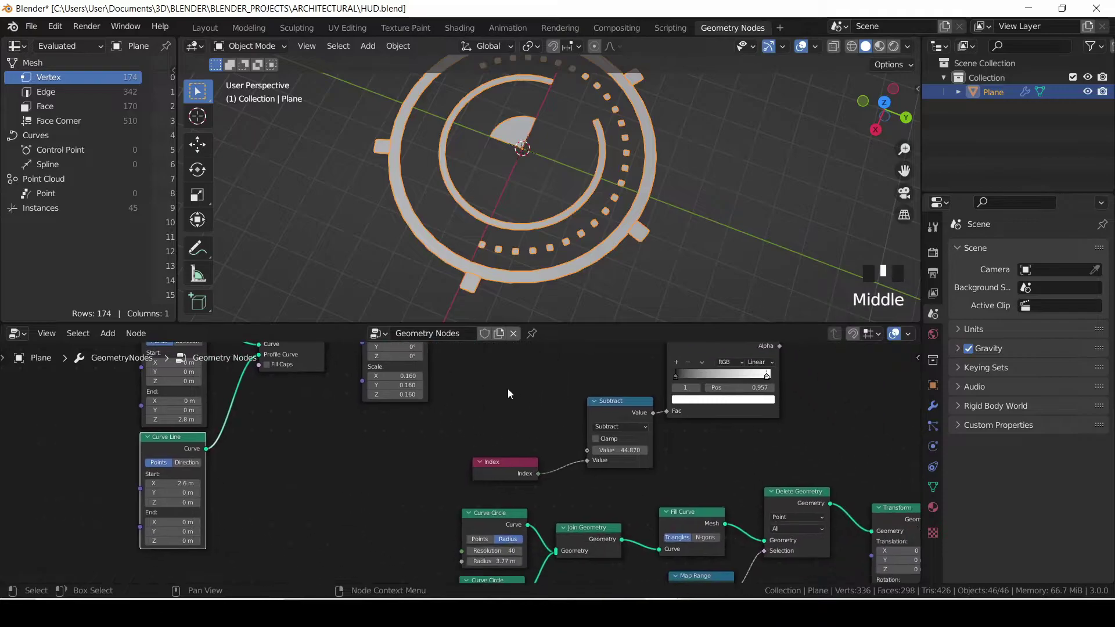
{"action": "scroll", "coordinate": [511, 392], "scroll_direction": "down", "scroll_amount": 5}
{"action": "middle_click_drag", "start_coordinate": [682, 564], "coordinate": [618, 502]}
{"action": "scroll", "coordinate": [467, 471], "scroll_direction": "up", "scroll_amount": 4}
{"action": "left_click_drag", "start_coordinate": [415, 471], "coordinate": [440, 471], "text": "shift"}
{"action": "left_click", "coordinate": [627, 285]}
- Raise the Curve Circle resolution of the toothed ring's instances to 7
{"action": "scroll", "coordinate": [628, 284], "scroll_direction": "down", "scroll_amount": 3}
{"action": "middle_click_drag", "start_coordinate": [574, 347], "coordinate": [476, 479]}
{"action": "scroll", "coordinate": [472, 427], "scroll_direction": "up", "scroll_amount": 3}
{"action": "left_click", "coordinate": [466, 430]}
{"action": "left_click", "coordinate": [467, 430]}
{"action": "scroll", "coordinate": [378, 419], "scroll_direction": "down", "scroll_amount": 6}
{"action": "middle_click_drag", "start_coordinate": [378, 419], "coordinate": [359, 526]}
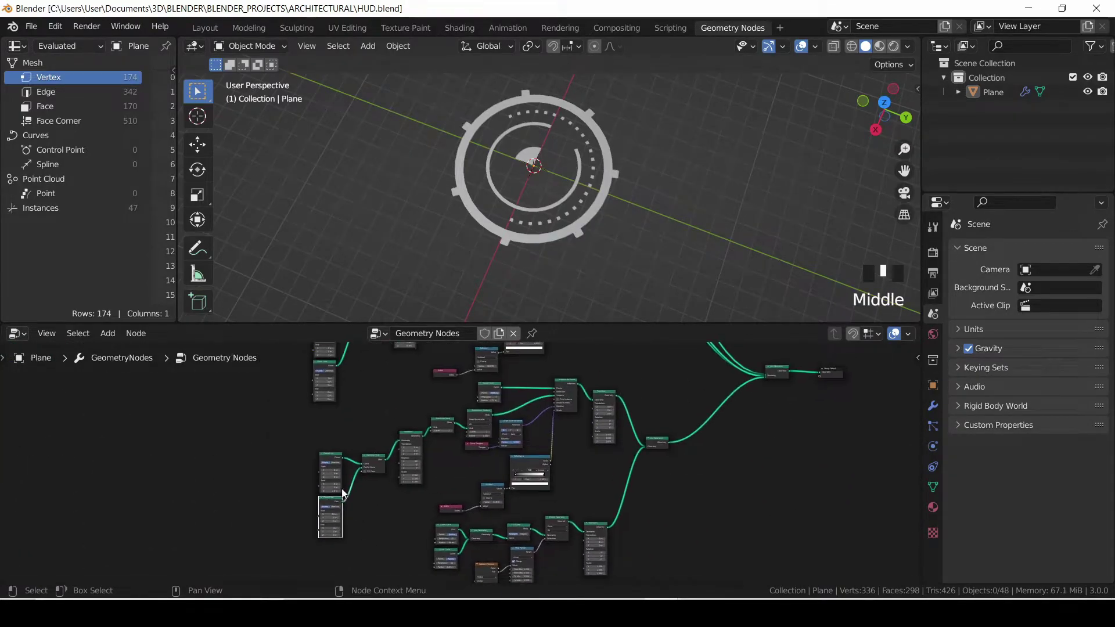
{"action": "middle_click_drag", "start_coordinate": [333, 448], "coordinate": [382, 365]}
{"action": "scroll", "coordinate": [433, 475], "scroll_direction": "down", "scroll_amount": 3}
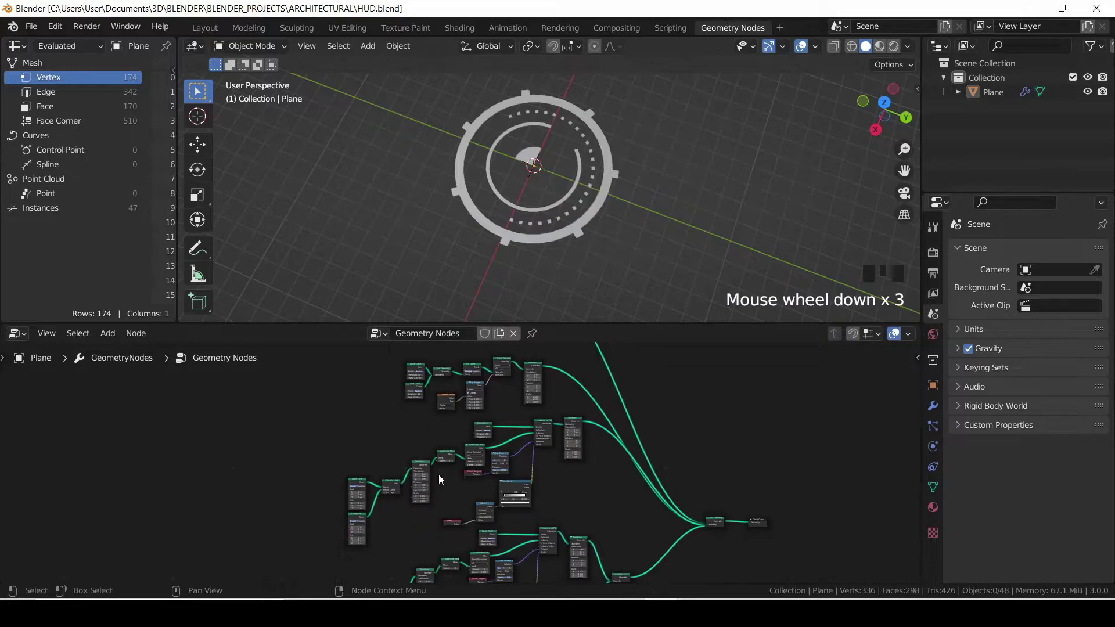
- Duplicate the squares ring's node chain and place the copy below the toothed ring's nodes
{"action": "left_click", "coordinate": [587, 419]}
{"action": "left_click_drag", "start_coordinate": [588, 418], "coordinate": [350, 524]}
{"action": "key", "text": "shift+d"}
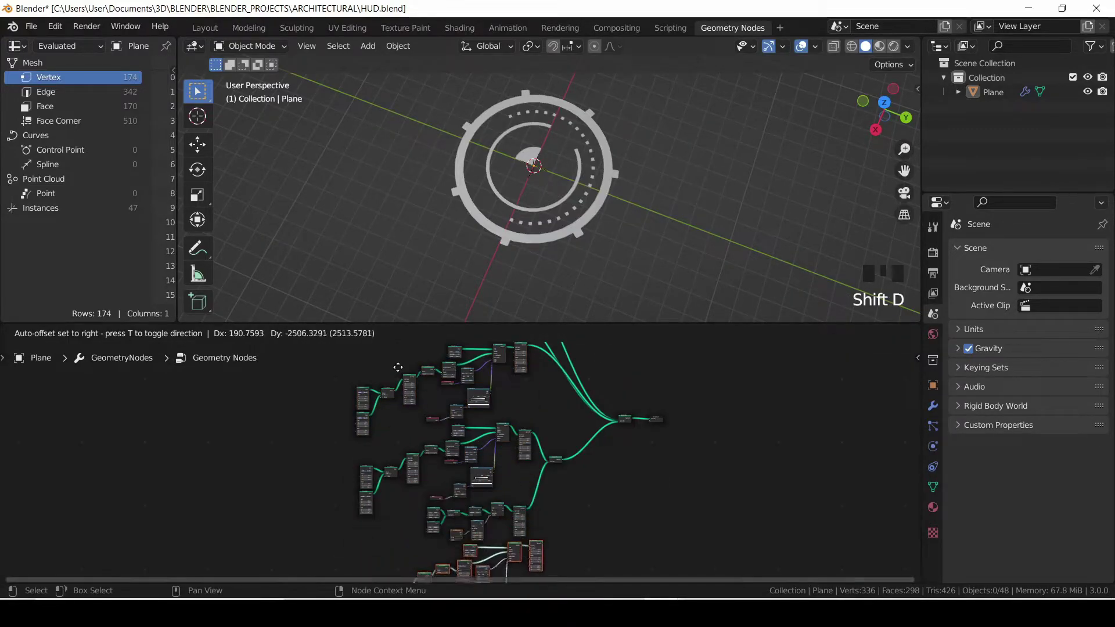
- Group the topmost node chain in a frame and give the frame a red color
{"action": "scroll", "coordinate": [500, 404], "scroll_direction": "up", "scroll_amount": 11}
{"action": "middle_click_drag", "start_coordinate": [500, 404], "coordinate": [529, 493]}
{"action": "scroll", "coordinate": [251, 405], "scroll_direction": "up", "scroll_amount": 3}
{"action": "left_click_drag", "start_coordinate": [257, 398], "coordinate": [541, 510]}
{"action": "key", "text": "ctrl+j"}
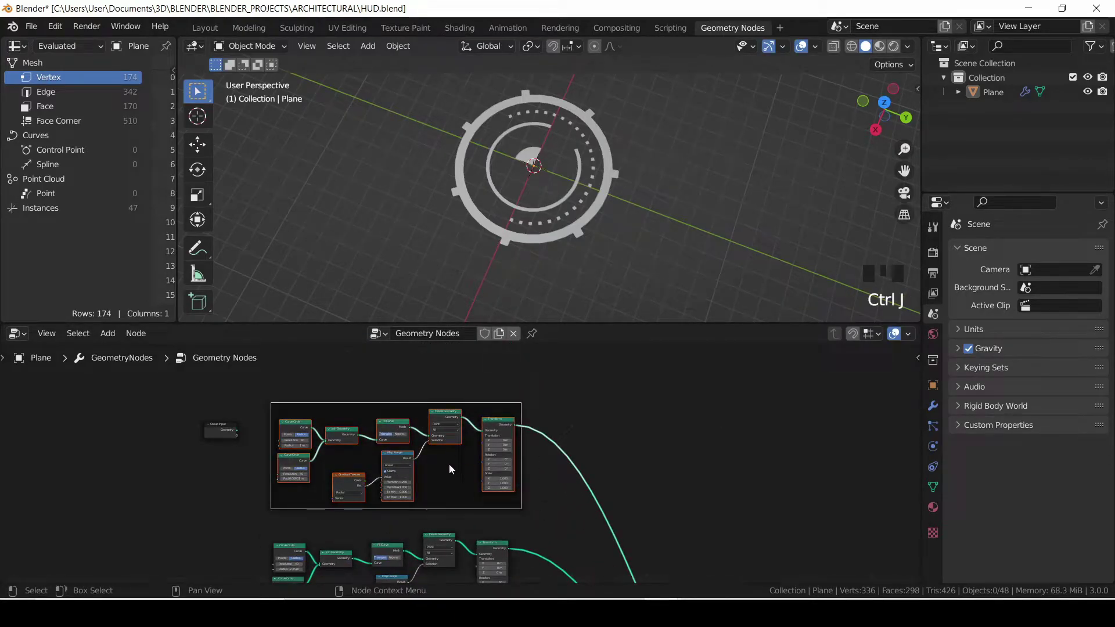
{"action": "key", "text": "n"}
{"action": "left_click", "coordinate": [908, 371]}
{"action": "left_click", "coordinate": [795, 440]}
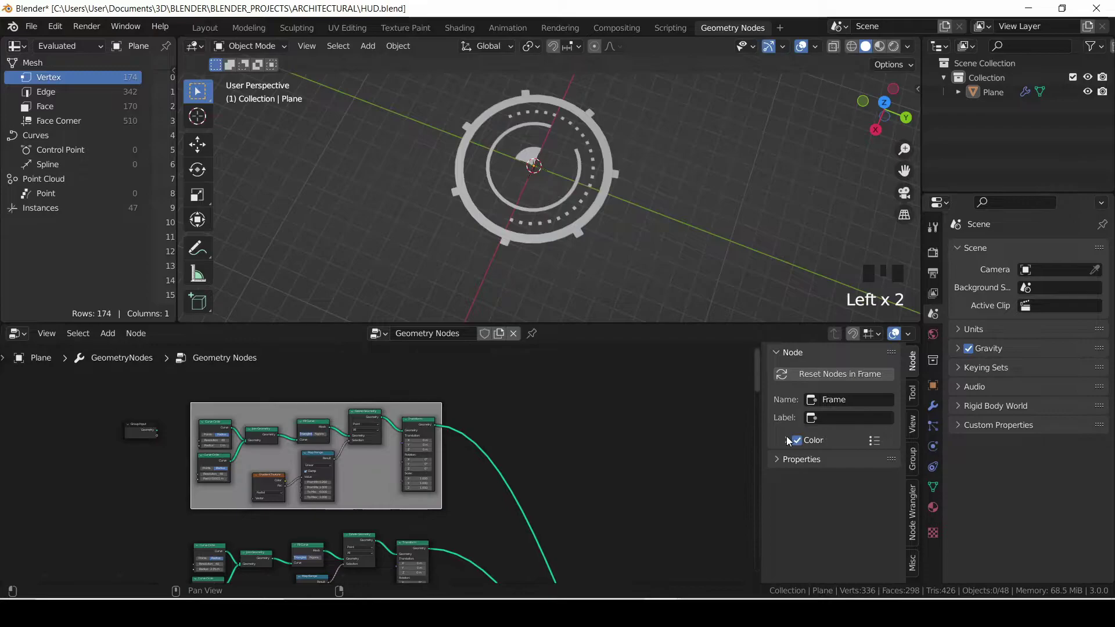
{"action": "left_click", "coordinate": [786, 441]}
{"action": "left_click", "coordinate": [807, 463]}
{"action": "left_click", "coordinate": [817, 363]}
- Group the second node chain in a frame and give the frame a yellow-orange color
{"action": "middle_click_drag", "start_coordinate": [580, 482], "coordinate": [616, 399]}
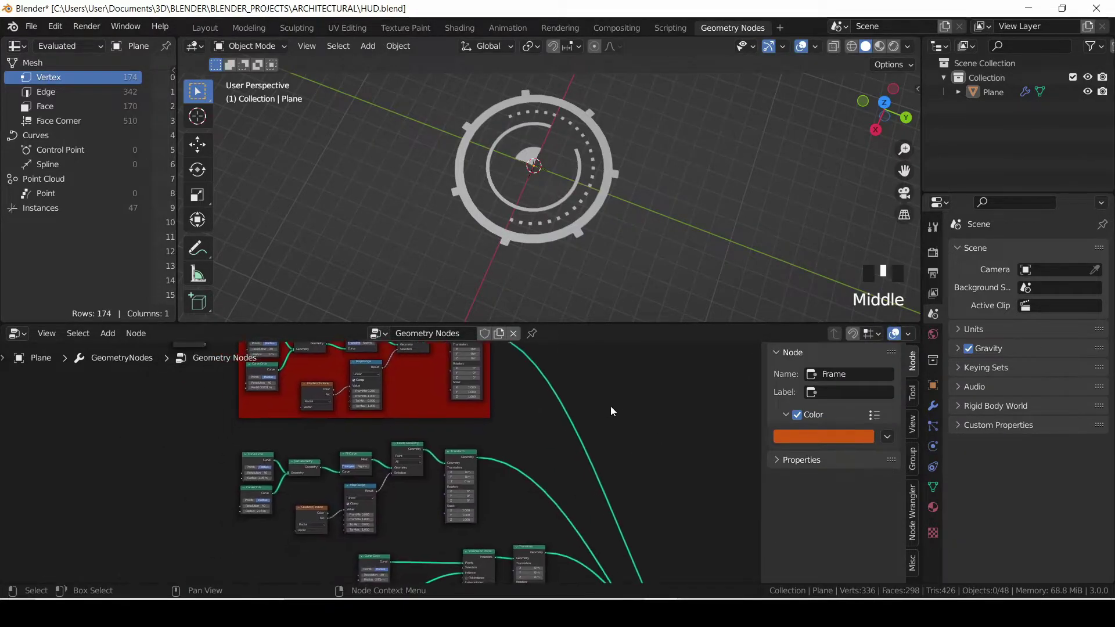
{"action": "left_click_drag", "start_coordinate": [215, 446], "coordinate": [491, 528]}
{"action": "key", "text": "ctrl+j"}
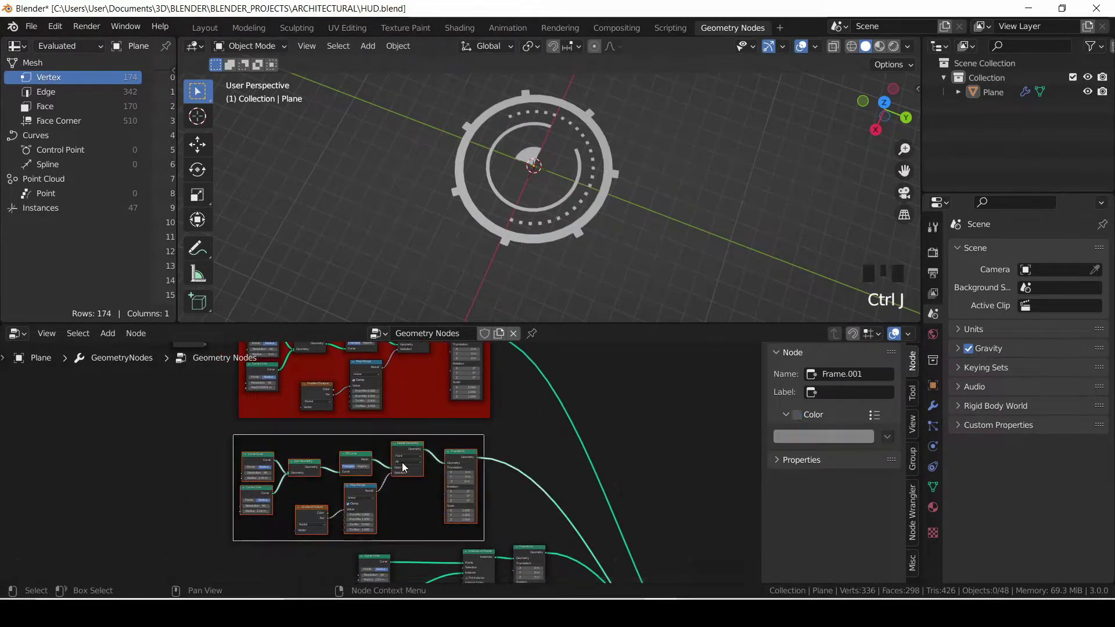
{"action": "left_click", "coordinate": [796, 440]}
{"action": "left_click", "coordinate": [804, 463]}
{"action": "left_click", "coordinate": [813, 354]}
- Group the squares ring's nodes in a frame colored yellow-green with H 0.236, S 0.960, V 0.608
{"action": "middle_click_drag", "start_coordinate": [652, 447], "coordinate": [636, 343]}
{"action": "middle_click_drag", "start_coordinate": [595, 457], "coordinate": [607, 403]}
{"action": "scroll", "coordinate": [608, 413], "scroll_direction": "down", "scroll_amount": 4}
{"action": "middle_click_drag", "start_coordinate": [613, 501], "coordinate": [590, 473]}
{"action": "left_click_drag", "start_coordinate": [552, 376], "coordinate": [235, 508]}
{"action": "key", "text": "ctrl+j"}
{"action": "left_click_drag", "start_coordinate": [443, 377], "coordinate": [442, 388]}
{"action": "left_click", "coordinate": [796, 414]}
{"action": "left_click", "coordinate": [823, 436]}
{"action": "left_click", "coordinate": [793, 305]}
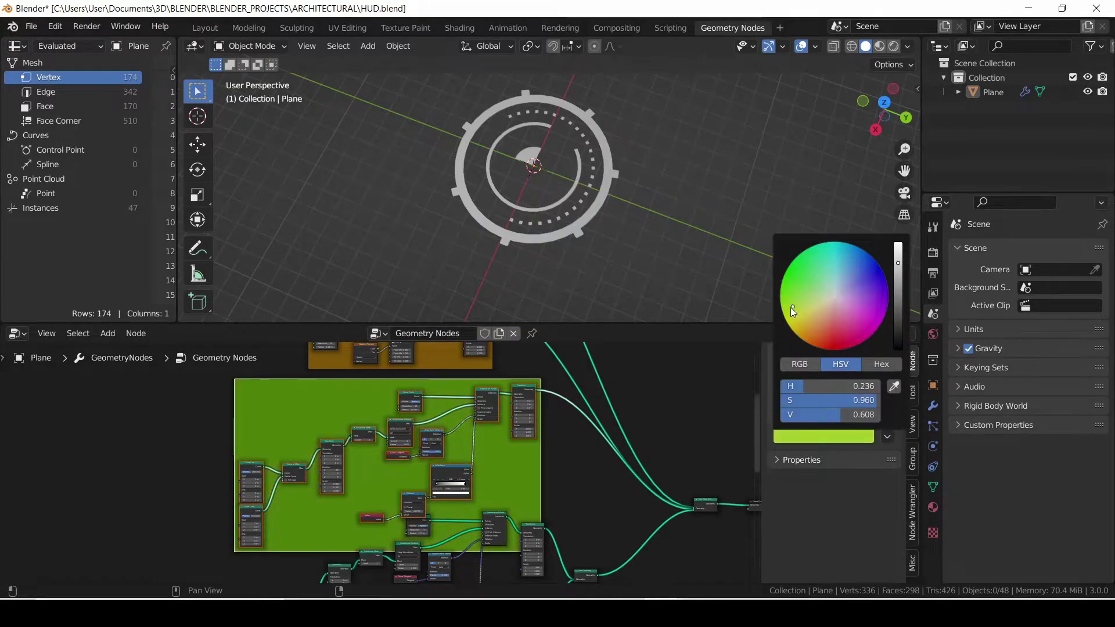
- Group the toothed ring's nodes in a frame colored green with H 0.338, S 0.817, V 0.608
{"action": "middle_click_drag", "start_coordinate": [660, 387], "coordinate": [672, 312]}
{"action": "left_click_drag", "start_coordinate": [545, 425], "coordinate": [544, 379]}
{"action": "scroll", "coordinate": [581, 445], "scroll_direction": "down", "scroll_amount": 3}
{"action": "middle_click_drag", "start_coordinate": [581, 444], "coordinate": [587, 421]}
{"action": "middle_click_drag", "start_coordinate": [586, 421], "coordinate": [593, 398]}
{"action": "left_click_drag", "start_coordinate": [277, 404], "coordinate": [580, 552]}
{"action": "key", "text": "ctrl+j"}
{"action": "left_click", "coordinate": [797, 414]}
{"action": "left_click", "coordinate": [807, 436]}
{"action": "left_click", "coordinate": [809, 282]}
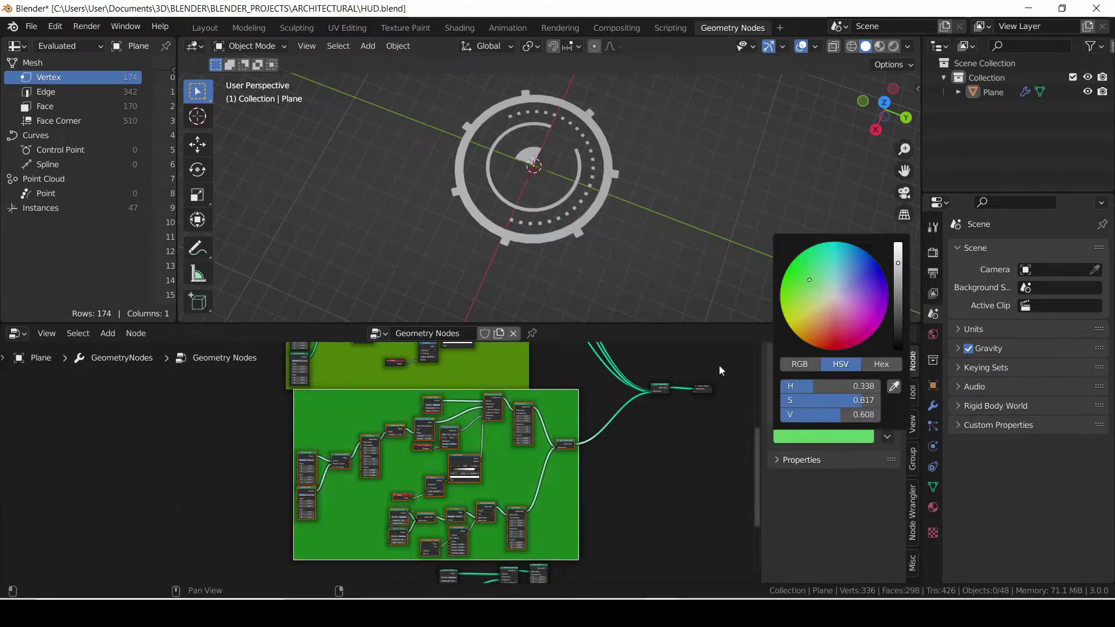
- Space out the colored frames and the duplicated node chain in the node tree, and save the file
{"action": "scroll", "coordinate": [607, 477], "scroll_direction": "down", "scroll_amount": 3}
{"action": "scroll", "coordinate": [607, 477], "scroll_direction": "down", "scroll_amount": 3}
{"action": "middle_click_drag", "start_coordinate": [583, 470], "coordinate": [555, 418]}
{"action": "left_click_drag", "start_coordinate": [375, 477], "coordinate": [576, 521]}
{"action": "left_click_drag", "start_coordinate": [517, 474], "coordinate": [520, 516]}
{"action": "left_click_drag", "start_coordinate": [524, 448], "coordinate": [515, 475]}
{"action": "left_click_drag", "start_coordinate": [475, 375], "coordinate": [481, 394]}
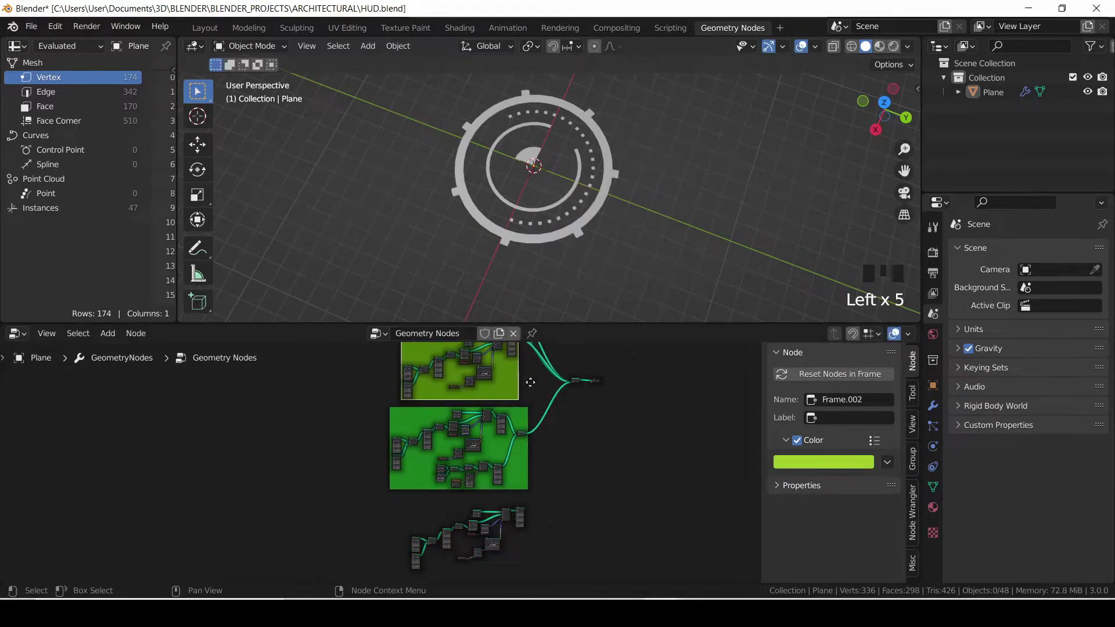
{"action": "middle_click_drag", "start_coordinate": [529, 381], "coordinate": [524, 478]}
{"action": "left_click_drag", "start_coordinate": [473, 421], "coordinate": [474, 424]}
{"action": "middle_click_drag", "start_coordinate": [605, 537], "coordinate": [625, 396]}
{"action": "key", "text": "ctrl+s"}
- Move the final Join Geometry and Group Output nodes down, and link the duplicated ring's Transform output to Join Geometry
{"action": "scroll", "coordinate": [612, 453], "scroll_direction": "up", "scroll_amount": 5}
{"action": "middle_click_drag", "start_coordinate": [630, 456], "coordinate": [403, 542]}
{"action": "left_click_drag", "start_coordinate": [413, 350], "coordinate": [459, 443]}
{"action": "scroll", "coordinate": [464, 402], "scroll_direction": "up", "scroll_amount": 2}
{"action": "middle_click_drag", "start_coordinate": [465, 402], "coordinate": [313, 545]}
{"action": "left_click_drag", "start_coordinate": [313, 546], "coordinate": [461, 433]}
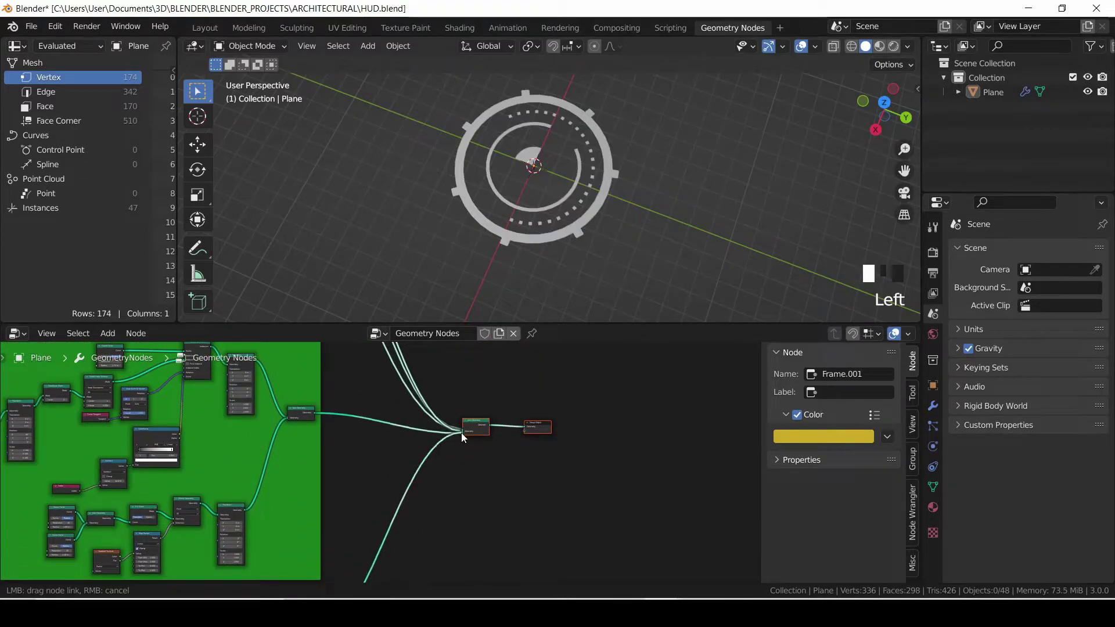
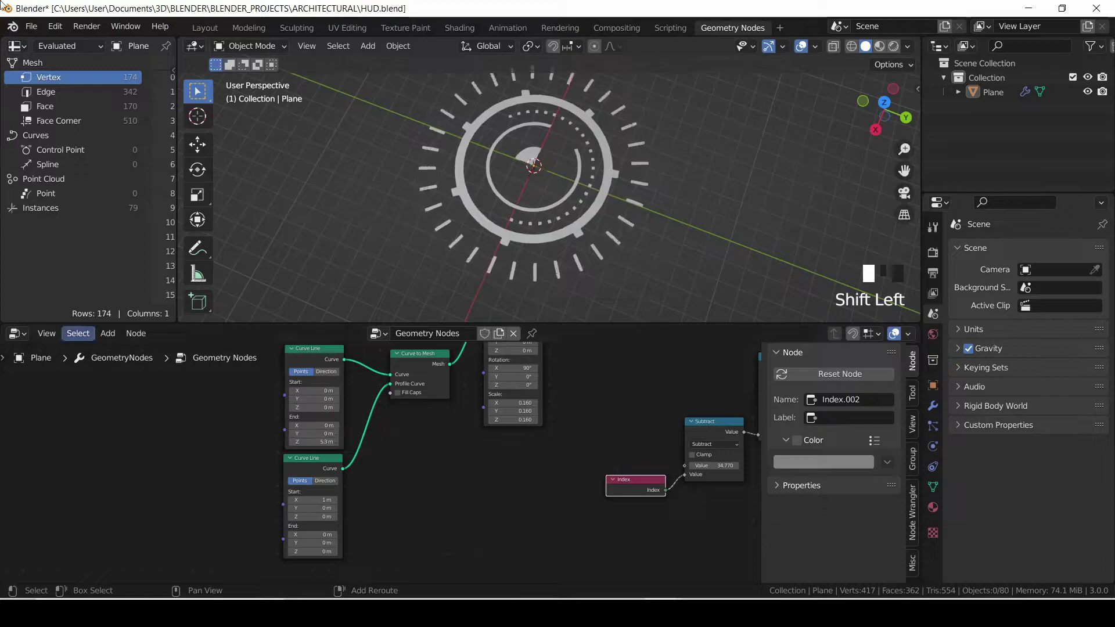
- Set the outer tick ring's first Curve Line to Start Z -1.57 m and End Z 5.42 m, and save the file
{"action": "middle_click_drag", "start_coordinate": [584, 475], "coordinate": [590, 404]}
{"action": "scroll", "coordinate": [590, 405], "scroll_direction": "down", "scroll_amount": 1}
{"action": "mouse_move", "coordinate": [339, 429]}
{"action": "left_mouse_down", "text": "shift"}
{"action": "mouse_move", "coordinate": [325, 429]}
{"action": "mouse_move", "coordinate": [338, 428]}
{"action": "left_mouse_up", "text": "shift"}
{"action": "middle_click_drag", "start_coordinate": [348, 374], "coordinate": [356, 415]}
{"action": "left_click_drag", "start_coordinate": [347, 385], "coordinate": [363, 385], "text": "shift"}
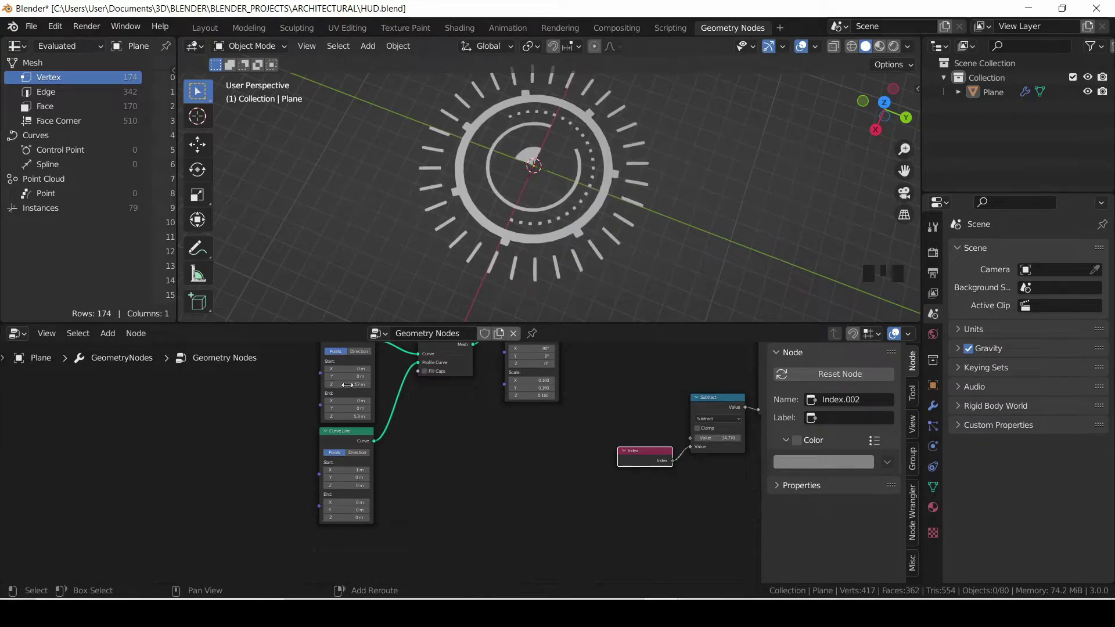
{"action": "middle_click_drag", "start_coordinate": [360, 416], "coordinate": [447, 468]}
{"action": "scroll", "coordinate": [390, 485], "scroll_direction": "down", "scroll_amount": 5}
{"action": "key", "text": "ctrl+s"}
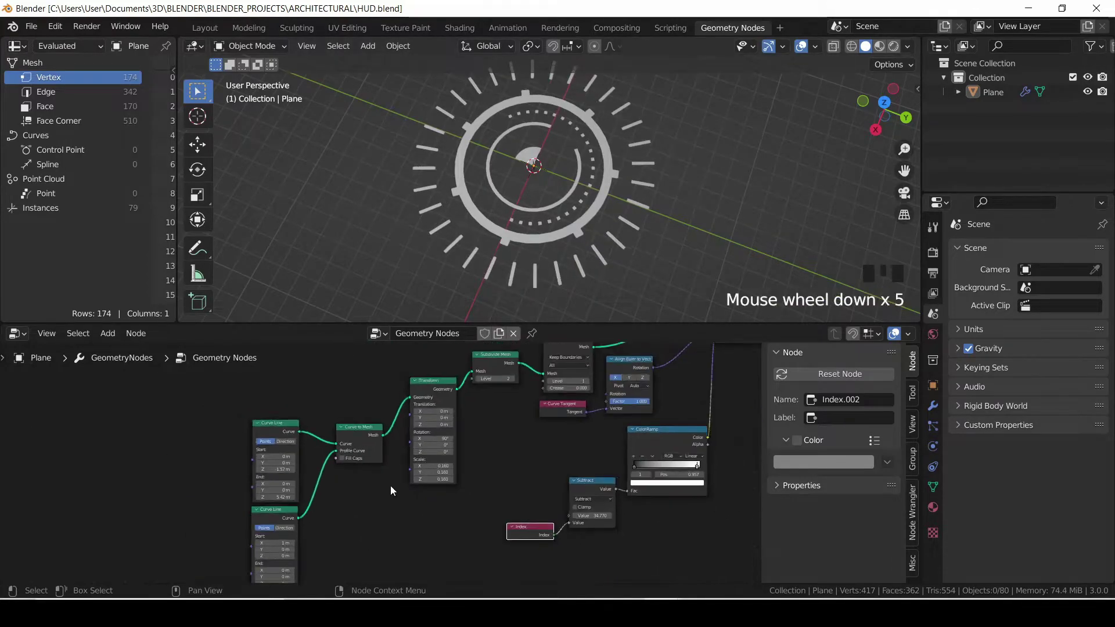
- Duplicate the tick ring's whole node chain and place the copy directly below it
{"action": "scroll", "coordinate": [390, 486], "scroll_direction": "down", "scroll_amount": 4}
{"action": "left_click_drag", "start_coordinate": [309, 390], "coordinate": [547, 505]}
{"action": "key", "text": "shift+d"}
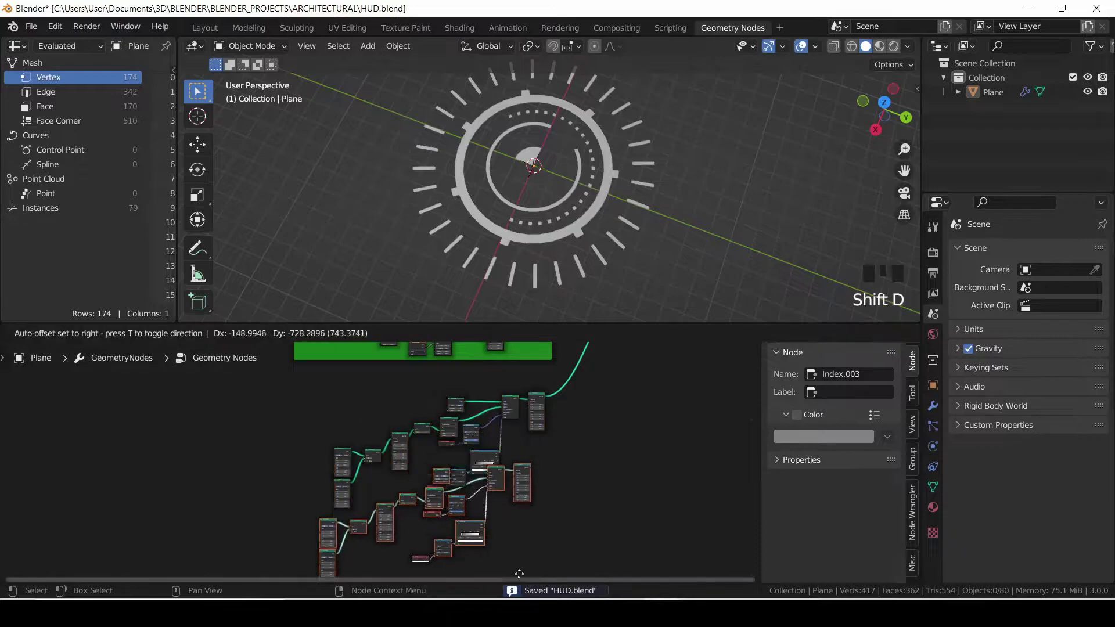
{"action": "left_click", "coordinate": [578, 408]}
- Add a Float to Integer node feeding the first value of the original tick ring's Subtract node, and save the file
{"action": "scroll", "coordinate": [578, 409], "scroll_direction": "up", "scroll_amount": 11}
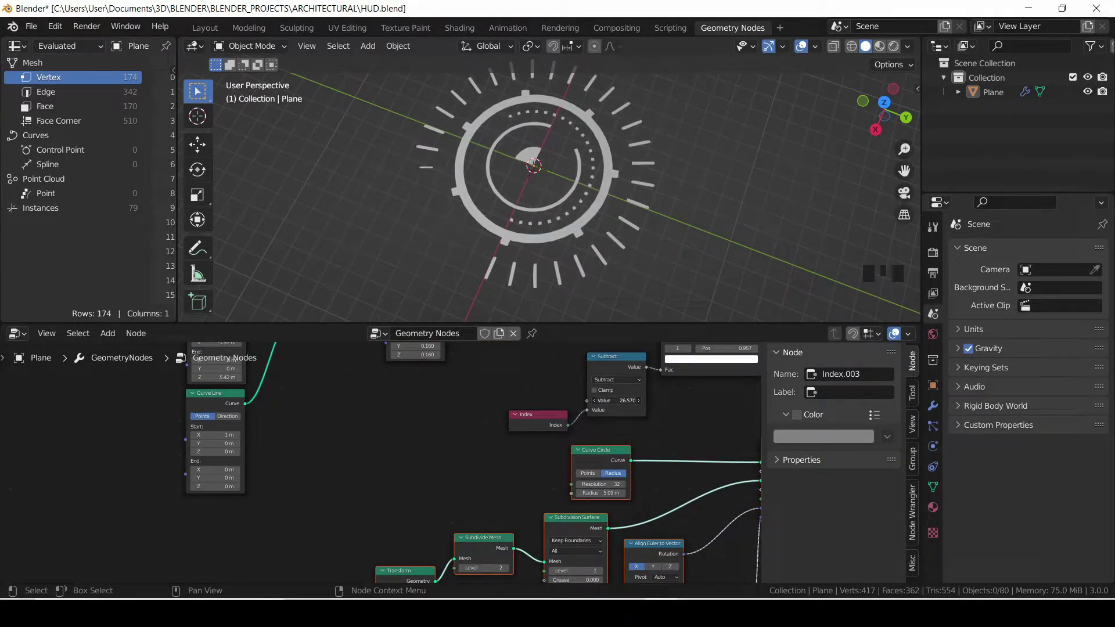
{"action": "key", "text": "shift+a"}
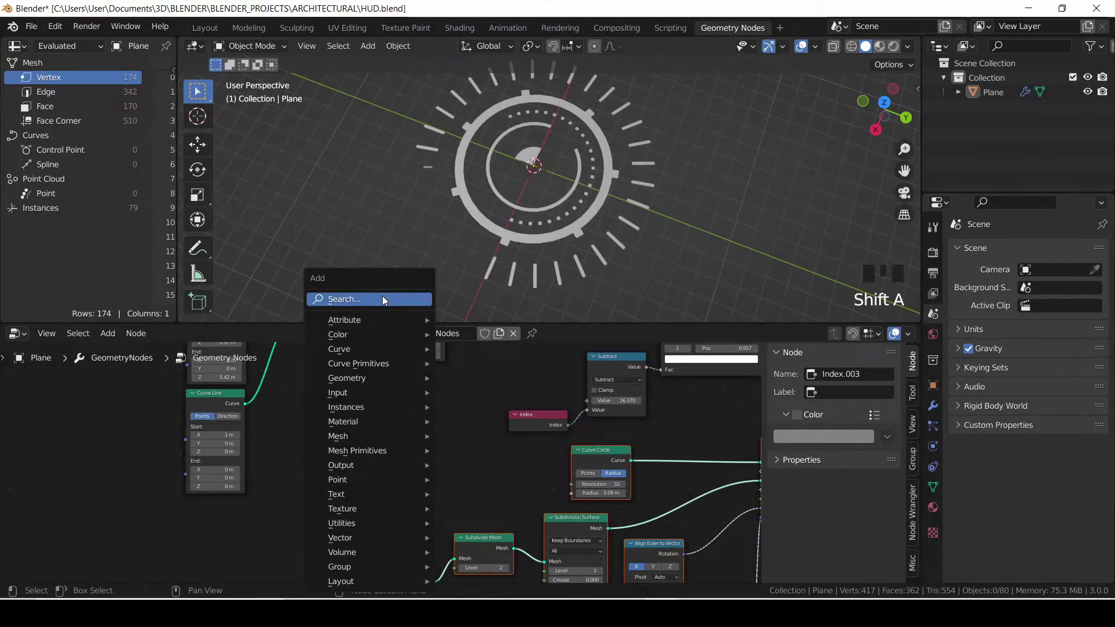
{"action": "left_click", "coordinate": [382, 296]}
{"action": "type", "text": "flo"}
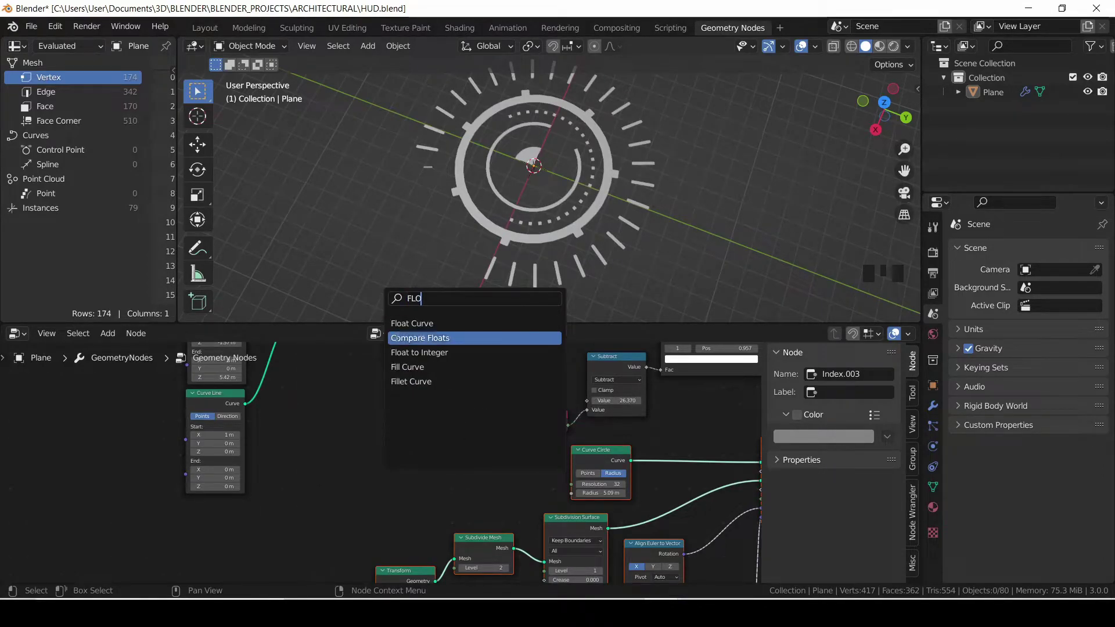
{"action": "left_click", "coordinate": [404, 350]}
{"action": "left_click", "coordinate": [519, 406]}
{"action": "left_click_drag", "start_coordinate": [558, 368], "coordinate": [593, 391]}
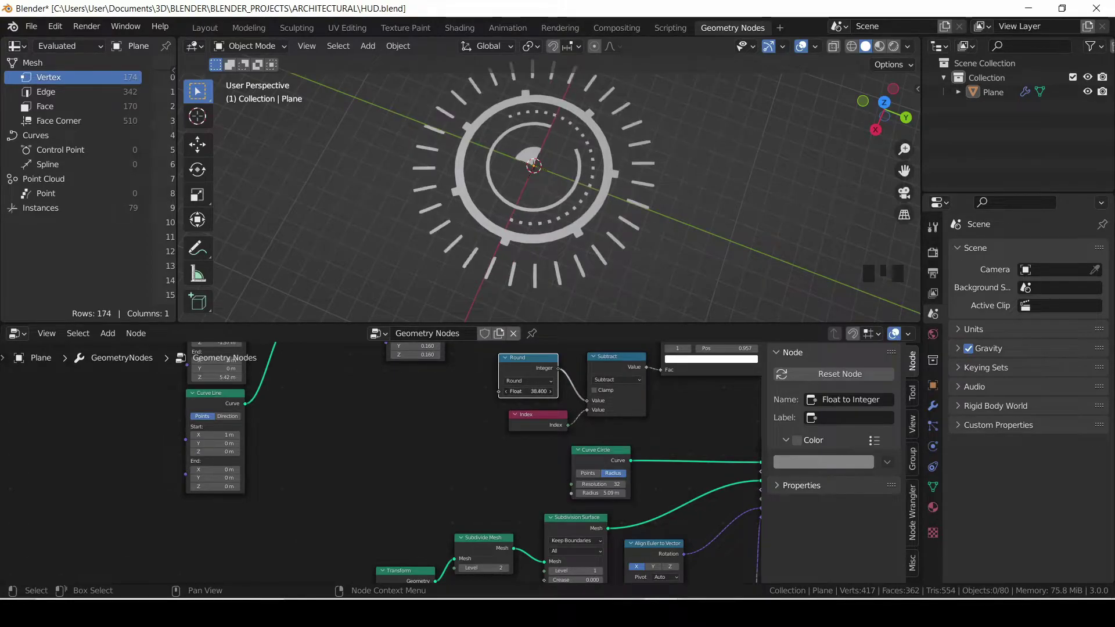
{"action": "middle_click_drag", "start_coordinate": [395, 384], "coordinate": [442, 401]}
{"action": "scroll", "coordinate": [399, 401], "scroll_direction": "up", "scroll_amount": 1}
{"action": "key", "text": "ctrl+s"}
- Insert a Join Geometry node on the link leaving the original tick ring's Transform
{"action": "scroll", "coordinate": [386, 418], "scroll_direction": "down", "scroll_amount": 5}
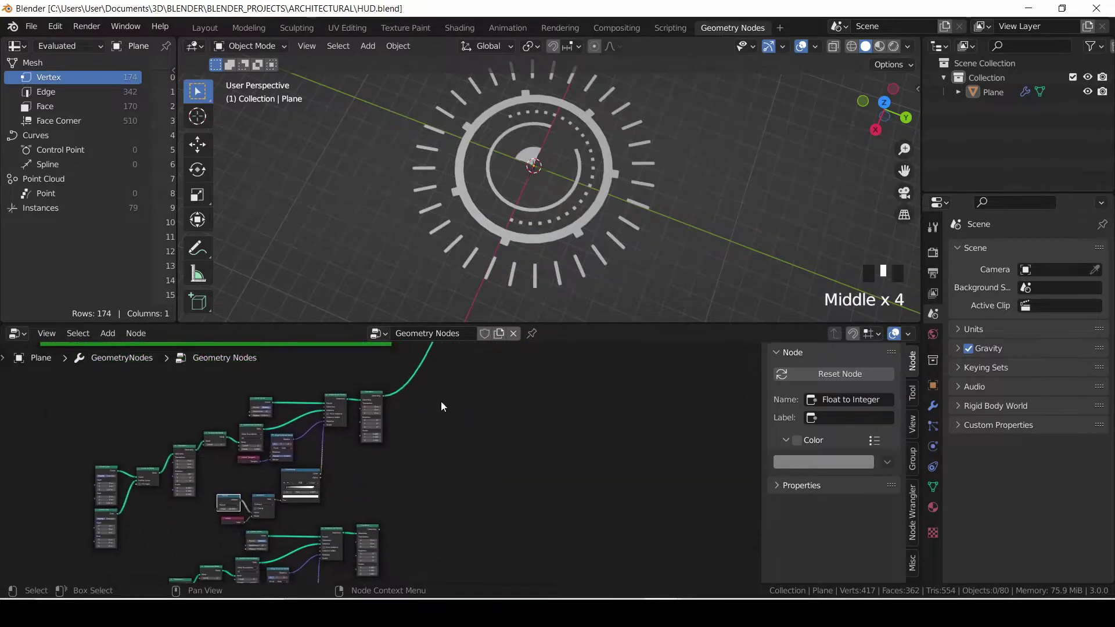
{"action": "key", "text": "shift+a"}
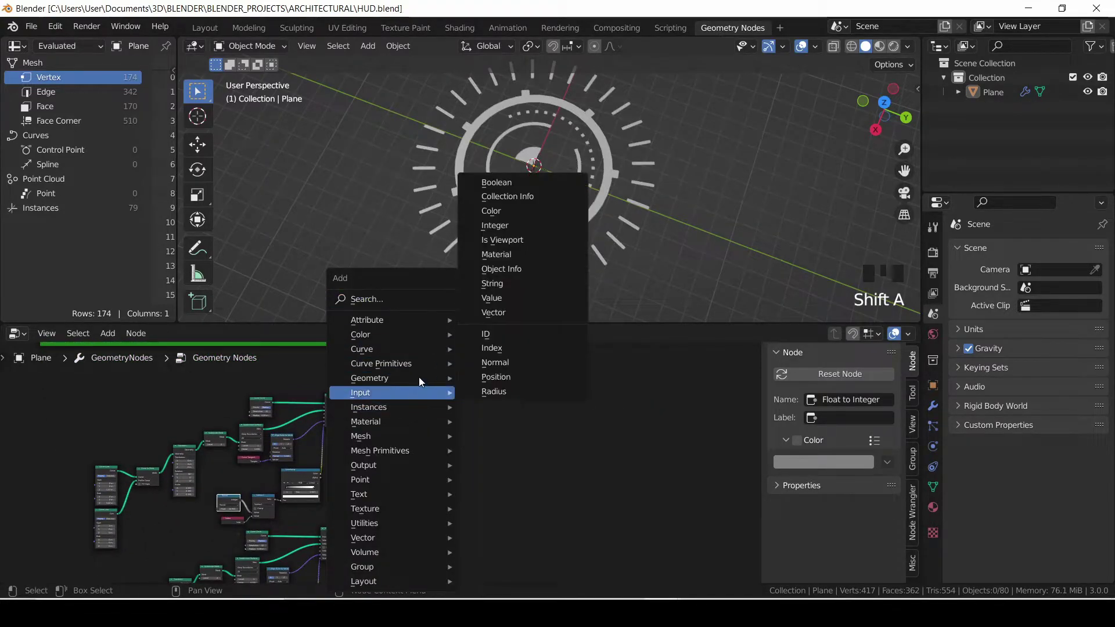
{"action": "mouse_move", "coordinate": [423, 378]}
{"action": "left_click", "coordinate": [512, 416]}
{"action": "left_click", "coordinate": [435, 410]}
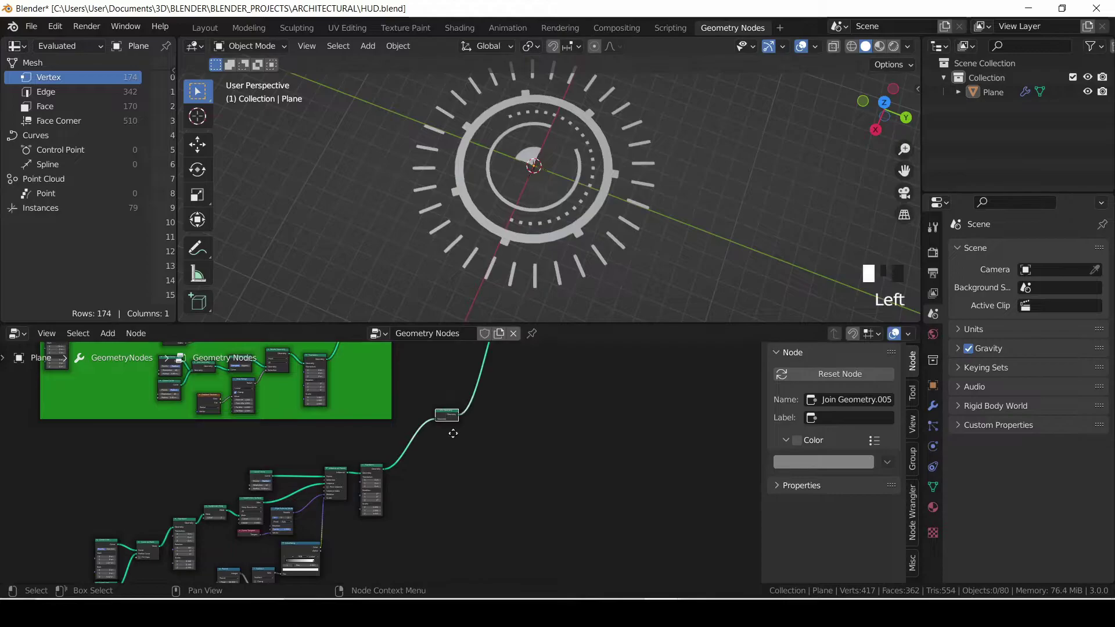
{"action": "left_click_drag", "start_coordinate": [450, 415], "coordinate": [459, 539]}
- Place the new Join Geometry node between both tick chains and link the duplicated ring's Transform output to it
{"action": "middle_click_drag", "start_coordinate": [447, 509], "coordinate": [449, 386]}
{"action": "scroll", "coordinate": [435, 416], "scroll_direction": "up", "scroll_amount": 2}
{"action": "mouse_move", "coordinate": [423, 487]}
{"action": "middle_mouse_down"}
{"action": "mouse_move", "coordinate": [435, 416]}
{"action": "mouse_move", "coordinate": [422, 498]}
{"action": "middle_mouse_up"}
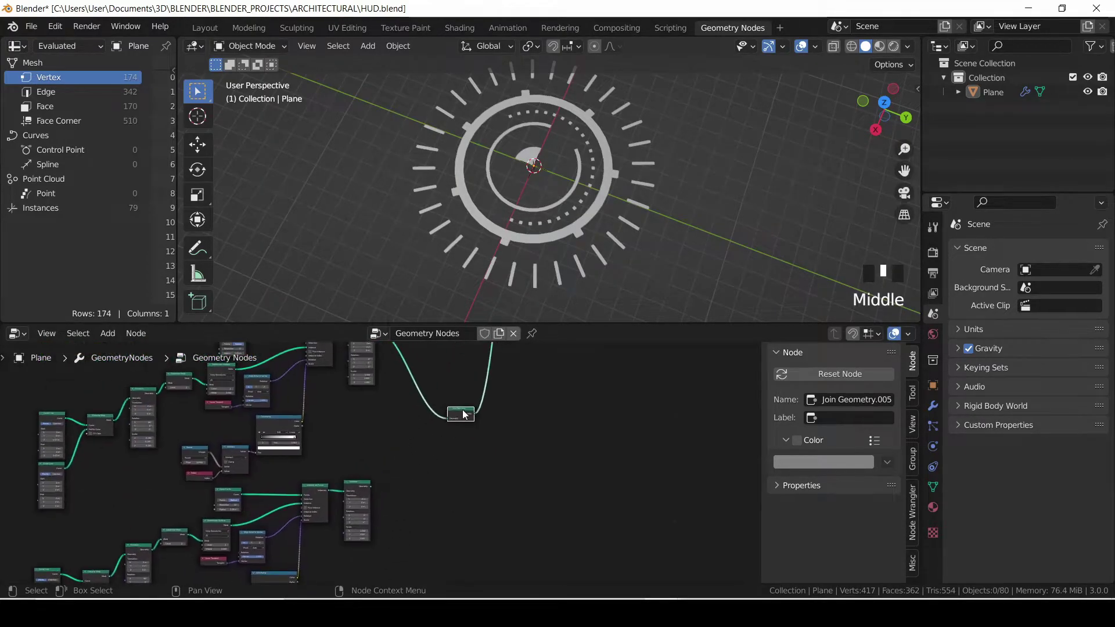
{"action": "left_click_drag", "start_coordinate": [463, 416], "coordinate": [453, 450]}
{"action": "middle_click_drag", "start_coordinate": [425, 491], "coordinate": [415, 454]}
{"action": "scroll", "coordinate": [368, 447], "scroll_direction": "up", "scroll_amount": 3}
{"action": "left_click_drag", "start_coordinate": [365, 445], "coordinate": [442, 400]}
- Lower the Curve Circle resolution of the duplicated tick ring so its ticks are spaced differently from the original
{"action": "scroll", "coordinate": [427, 426], "scroll_direction": "down", "scroll_amount": 1}
{"action": "middle_click_drag", "start_coordinate": [444, 418], "coordinate": [522, 361]}
{"action": "middle_click_drag", "start_coordinate": [456, 437], "coordinate": [529, 405]}
{"action": "scroll", "coordinate": [311, 437], "scroll_direction": "up", "scroll_amount": 5}
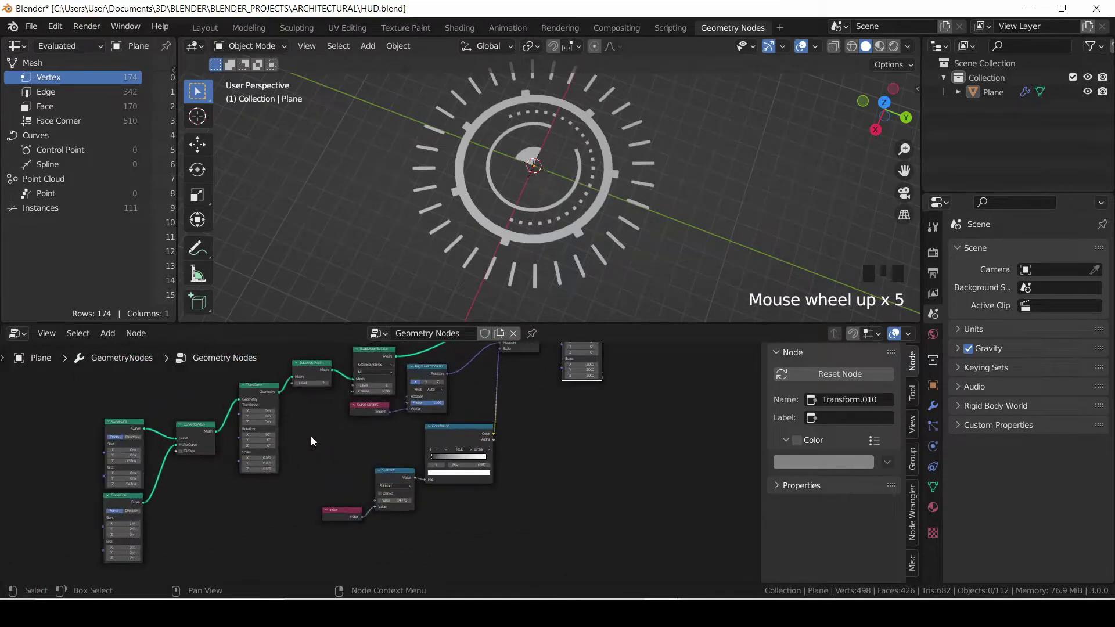
{"action": "middle_click_drag", "start_coordinate": [311, 437], "coordinate": [296, 527]}
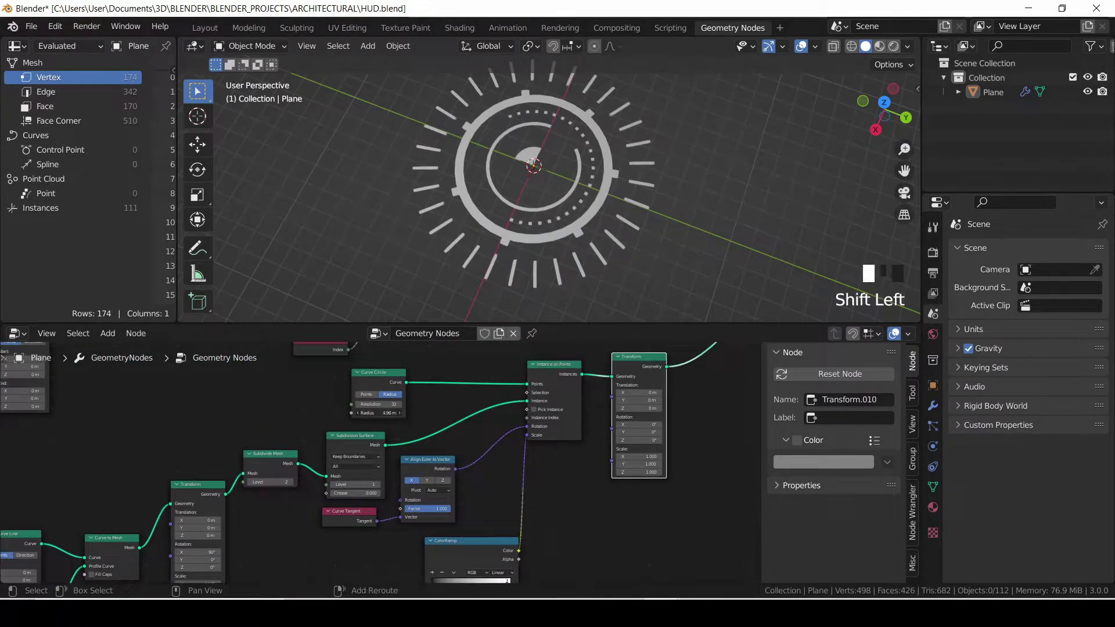
{"action": "middle_click_drag", "start_coordinate": [428, 458], "coordinate": [719, 332]}
{"action": "middle_click_drag", "start_coordinate": [345, 482], "coordinate": [397, 444]}
{"action": "left_click_drag", "start_coordinate": [359, 425], "coordinate": [360, 425], "text": "shift"}
{"action": "middle_click_drag", "start_coordinate": [367, 427], "coordinate": [413, 443]}
{"action": "left_click", "coordinate": [413, 443]}
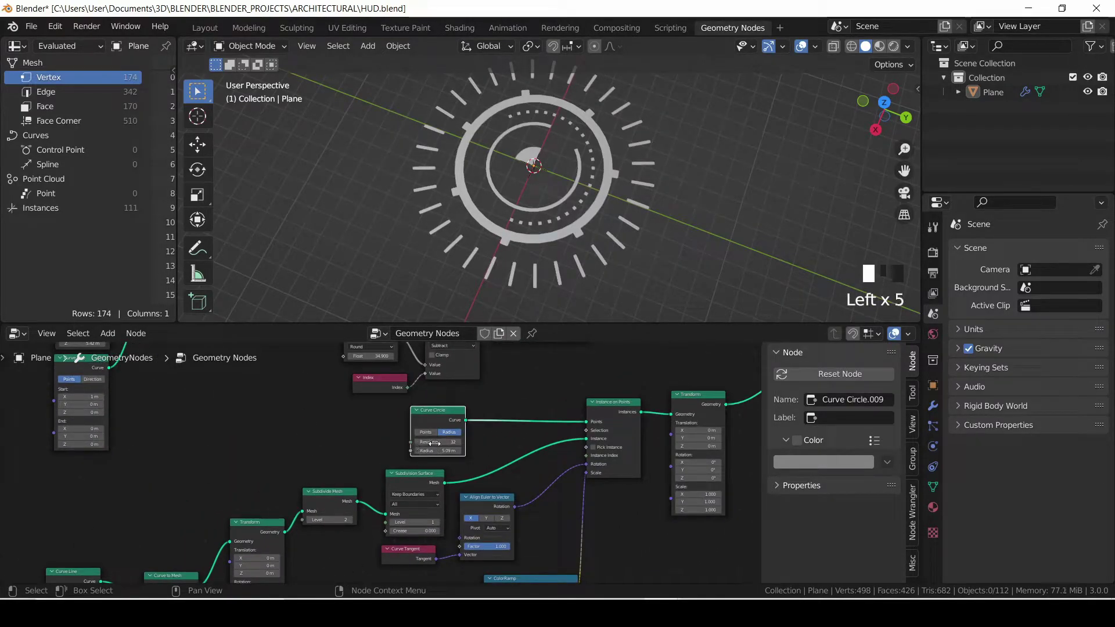
{"action": "left_click", "coordinate": [436, 442]}
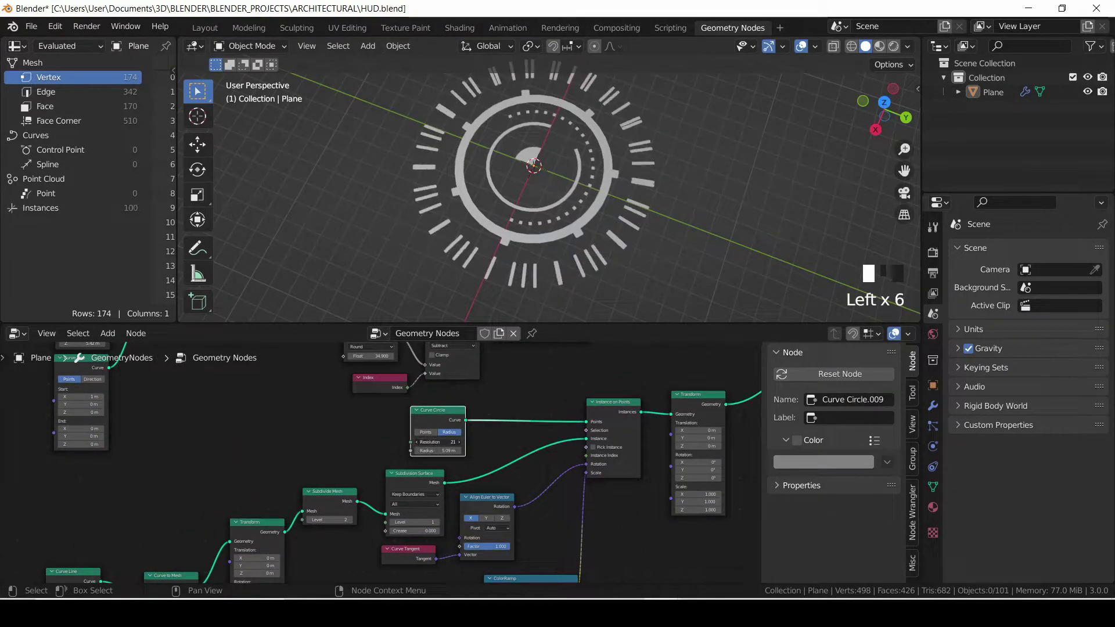
{"action": "left_click", "coordinate": [506, 444]}
- Set the End Z of the duplicated tick ring's first Curve Line to 2.2 m to shorten its ticks
{"action": "middle_click_drag", "start_coordinate": [501, 422], "coordinate": [611, 343]}
{"action": "middle_click_drag", "start_coordinate": [388, 526], "coordinate": [530, 466]}
{"action": "scroll", "coordinate": [530, 466], "scroll_direction": "up", "scroll_amount": 4}
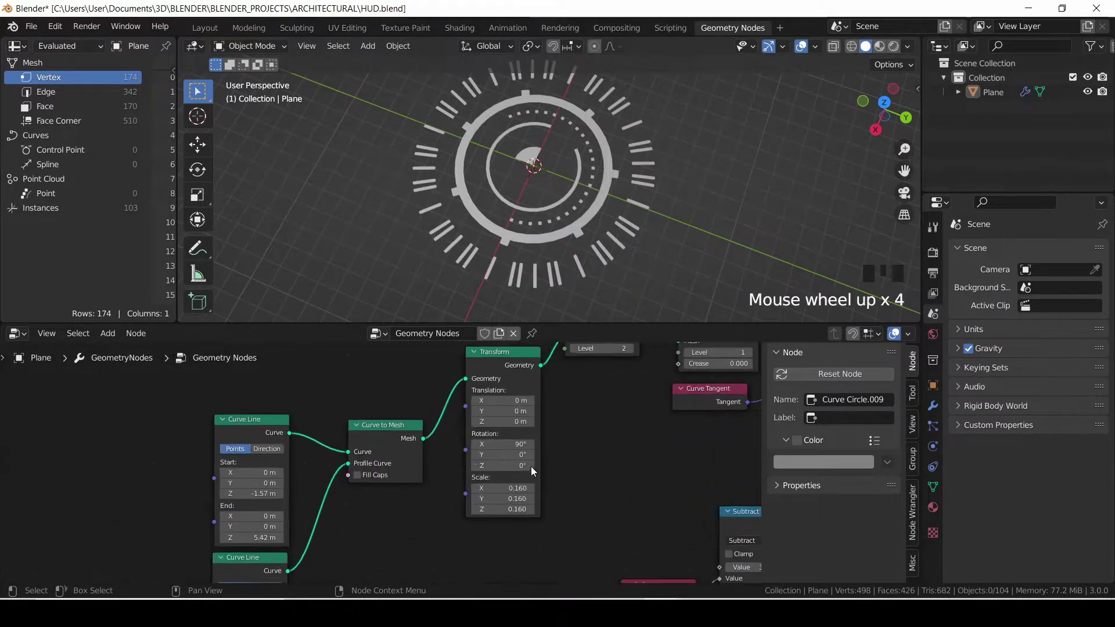
{"action": "middle_click_drag", "start_coordinate": [374, 494], "coordinate": [415, 465]}
{"action": "left_click_drag", "start_coordinate": [303, 464], "coordinate": [305, 464], "text": "shift"}
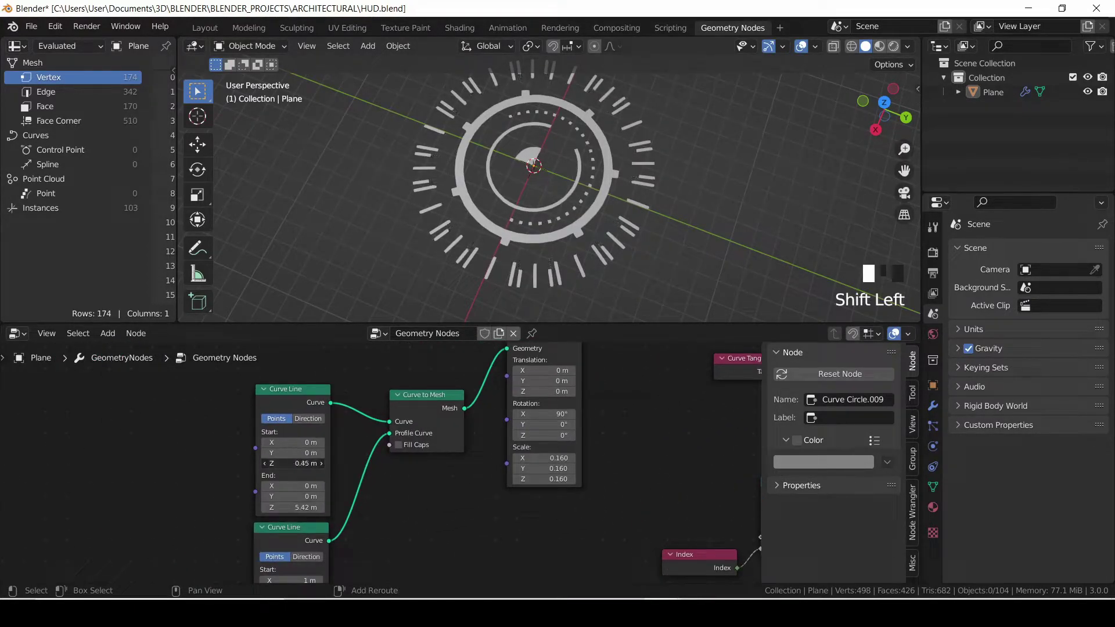
{"action": "middle_click_drag", "start_coordinate": [374, 494], "coordinate": [382, 426]}
{"action": "left_click_drag", "start_coordinate": [302, 439], "coordinate": [293, 439], "text": "shift"}
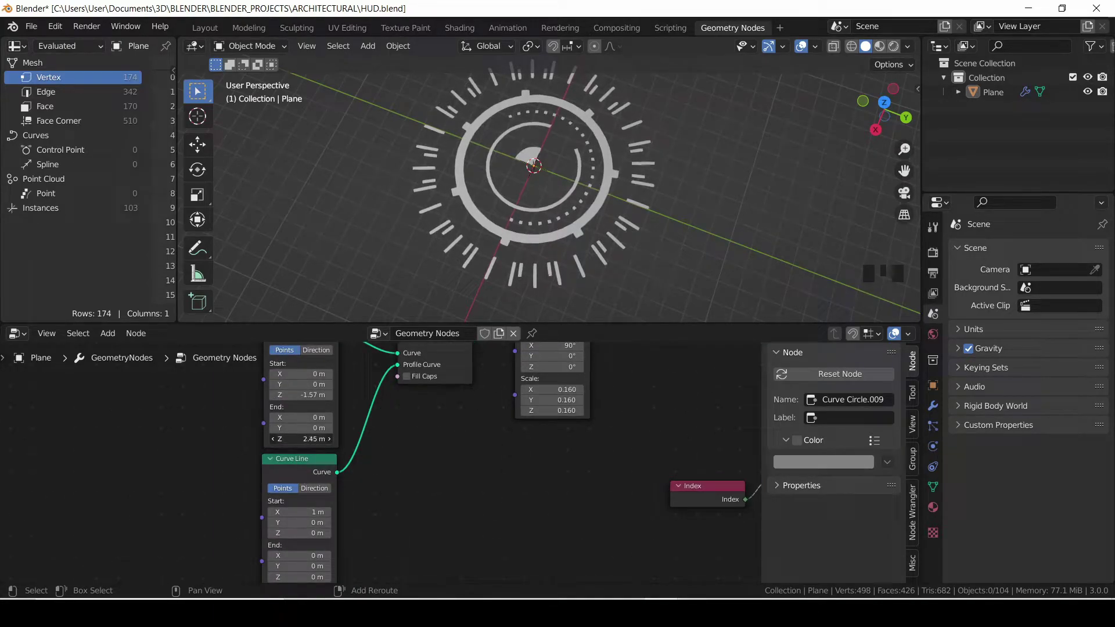
{"action": "left_click_drag", "start_coordinate": [301, 439], "coordinate": [293, 439], "text": "shift"}
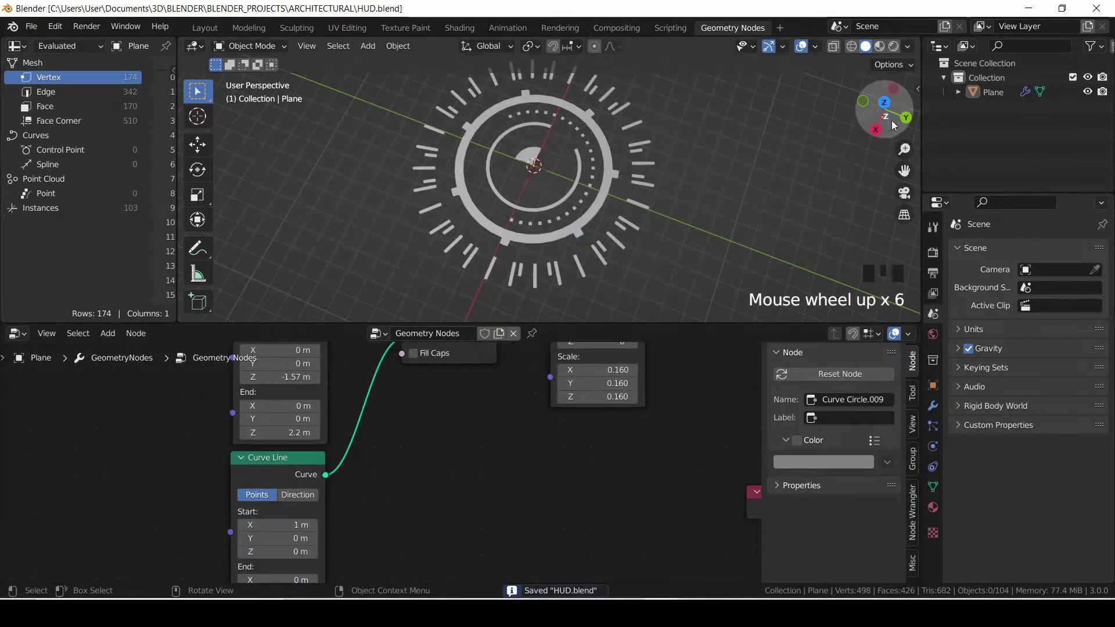
- Try rotating the duplicated tick ring about Z with its Transform node
{"action": "left_click_drag", "start_coordinate": [883, 113], "coordinate": [878, 91]}
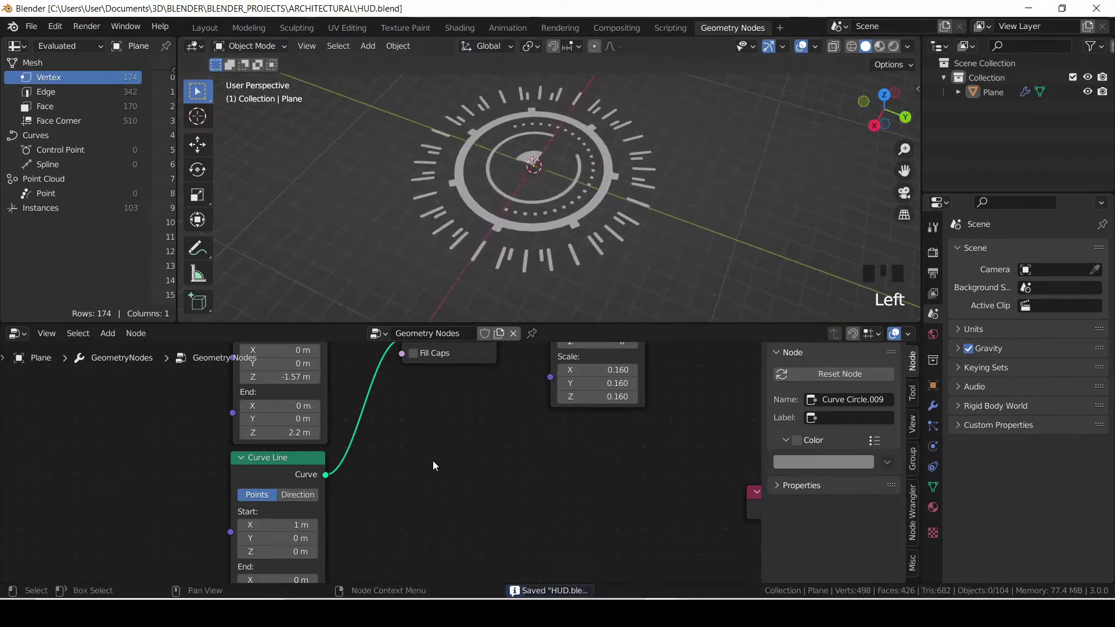
{"action": "scroll", "coordinate": [438, 437], "scroll_direction": "down", "scroll_amount": 8}
{"action": "middle_click_drag", "start_coordinate": [438, 437], "coordinate": [465, 538]}
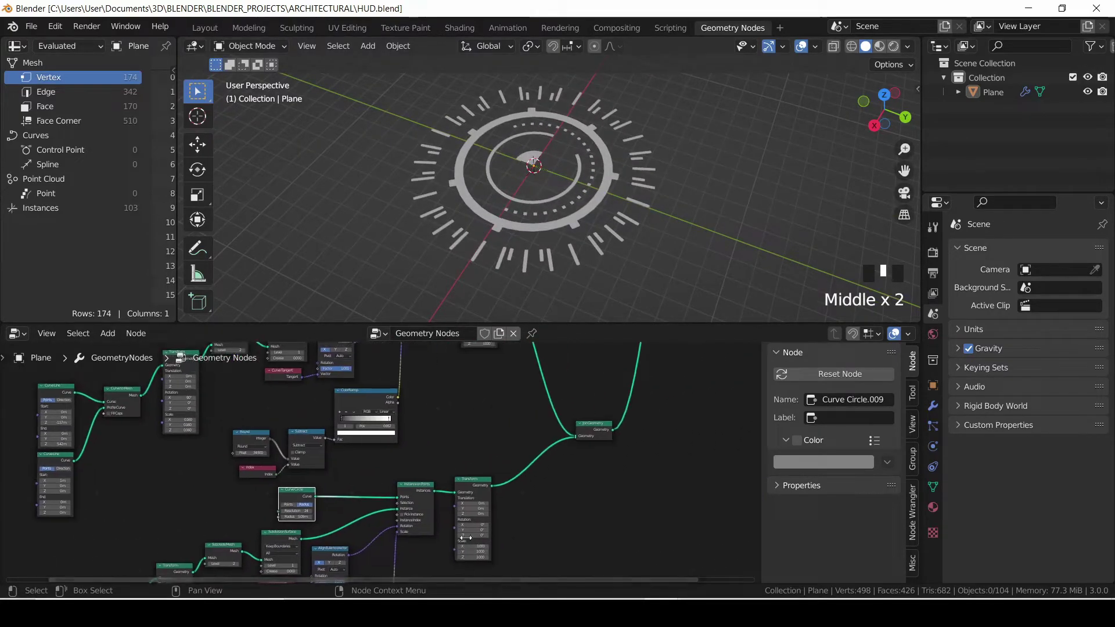
{"action": "mouse_move", "coordinate": [466, 547]}
{"action": "left_mouse_down"}
{"action": "mouse_move", "coordinate": [473, 535]}
{"action": "mouse_move", "coordinate": [510, 537]}
{"action": "mouse_move", "coordinate": [478, 538]}
{"action": "left_mouse_up"}
- Duplicate the original tick ring's Transform node and insert the copy after the tick rings' Join Geometry node
{"action": "scroll", "coordinate": [562, 437], "scroll_direction": "down", "scroll_amount": 2}
{"action": "left_click_drag", "start_coordinate": [562, 437], "coordinate": [521, 413]}
{"action": "middle_click_drag", "start_coordinate": [523, 398], "coordinate": [472, 520]}
{"action": "left_click", "coordinate": [408, 426]}
{"action": "key", "text": "shift+d"}
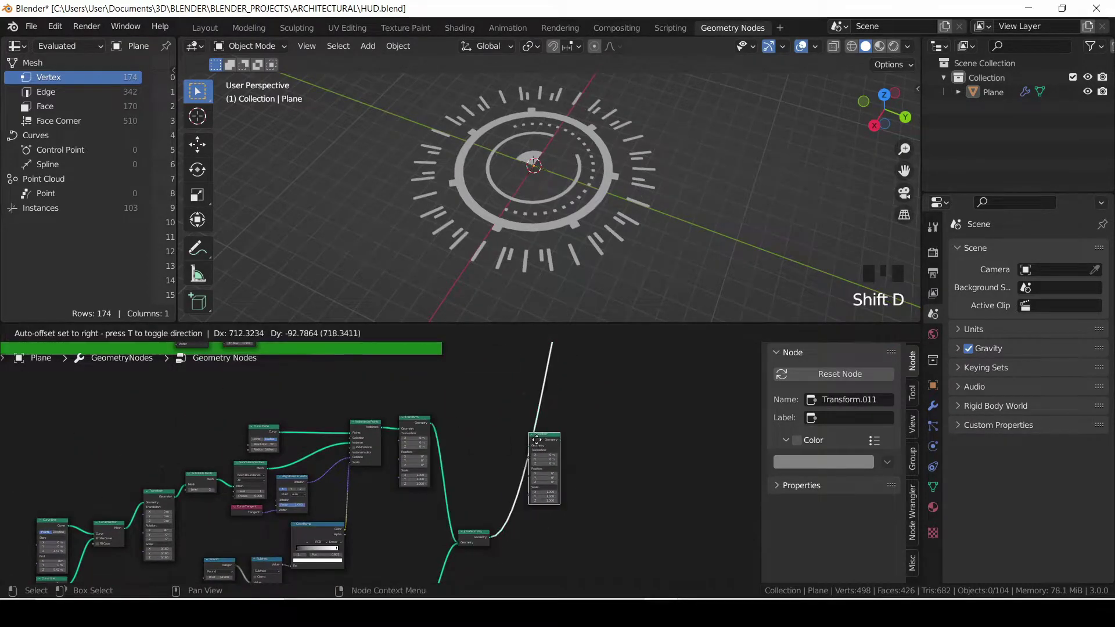
{"action": "left_click", "coordinate": [537, 439]}
{"action": "left_click_drag", "start_coordinate": [546, 444], "coordinate": [555, 469]}
- Try the new Transform node's Z values on both joined tick rings together
{"action": "middle_click_drag", "start_coordinate": [579, 486], "coordinate": [498, 446]}
{"action": "scroll", "coordinate": [506, 456], "scroll_direction": "up", "scroll_amount": 5}
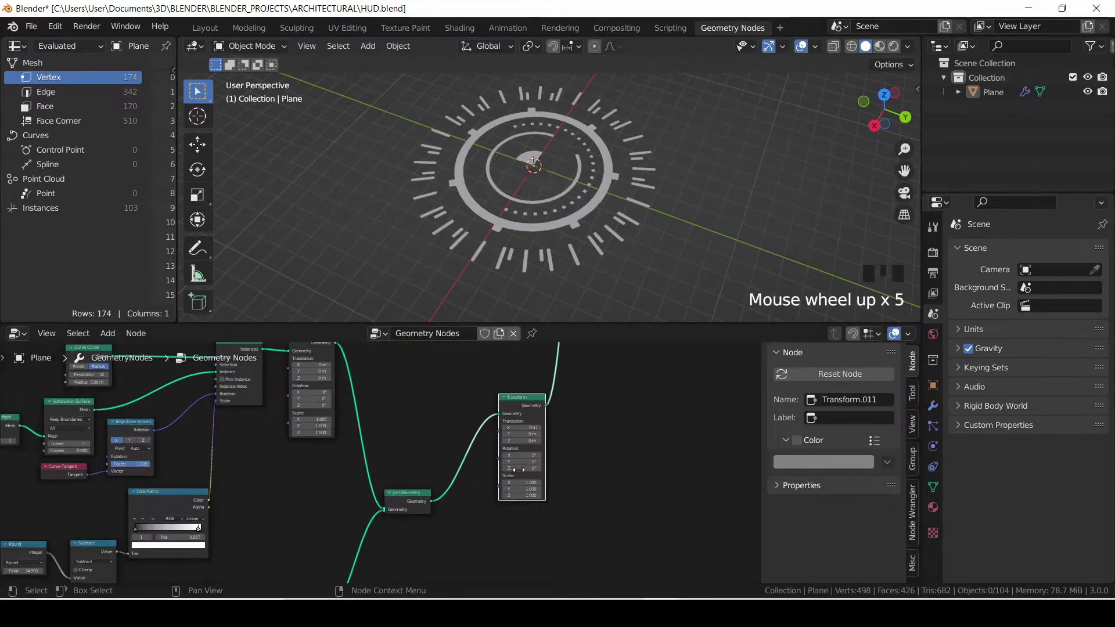
{"action": "left_click_drag", "start_coordinate": [516, 468], "coordinate": [520, 441]}
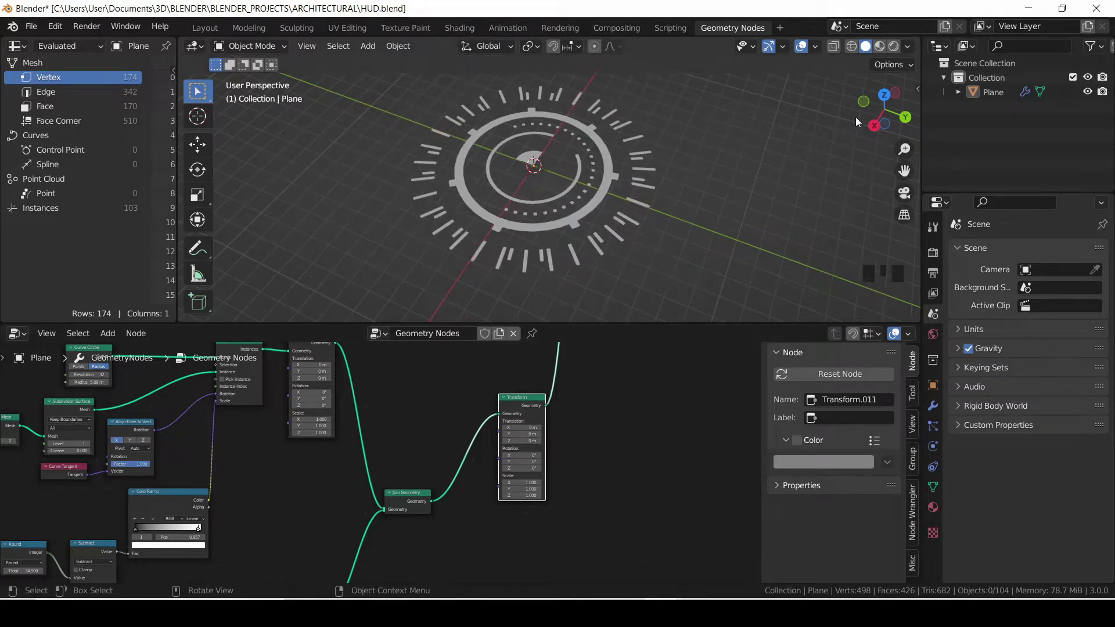
- Save the file
{"action": "scroll", "coordinate": [855, 117], "scroll_direction": "up", "scroll_amount": 4}
{"action": "key", "text": "ctrl+s"}
{"action": "scroll", "coordinate": [464, 430], "scroll_direction": "down", "scroll_amount": 10}
{"action": "middle_click_drag", "start_coordinate": [413, 430], "coordinate": [432, 405]}
{"action": "scroll", "coordinate": [348, 412], "scroll_direction": "down", "scroll_amount": 4}
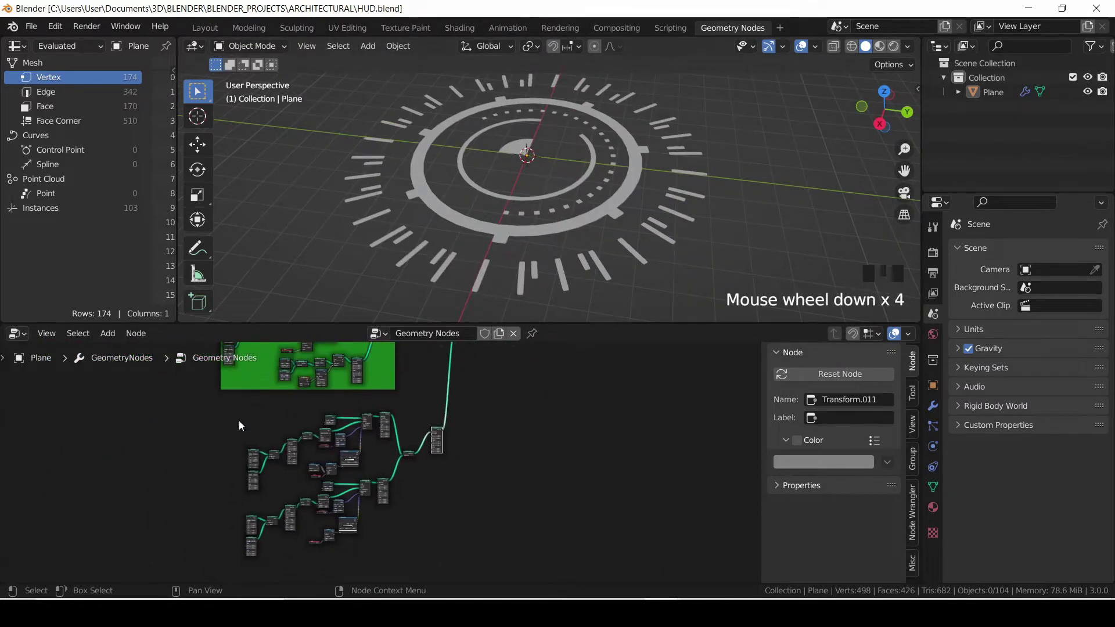
- Enclose all nodes of the two tick rings in one frame, color the frame light blue, and save the file
{"action": "left_click_drag", "start_coordinate": [216, 411], "coordinate": [445, 556]}
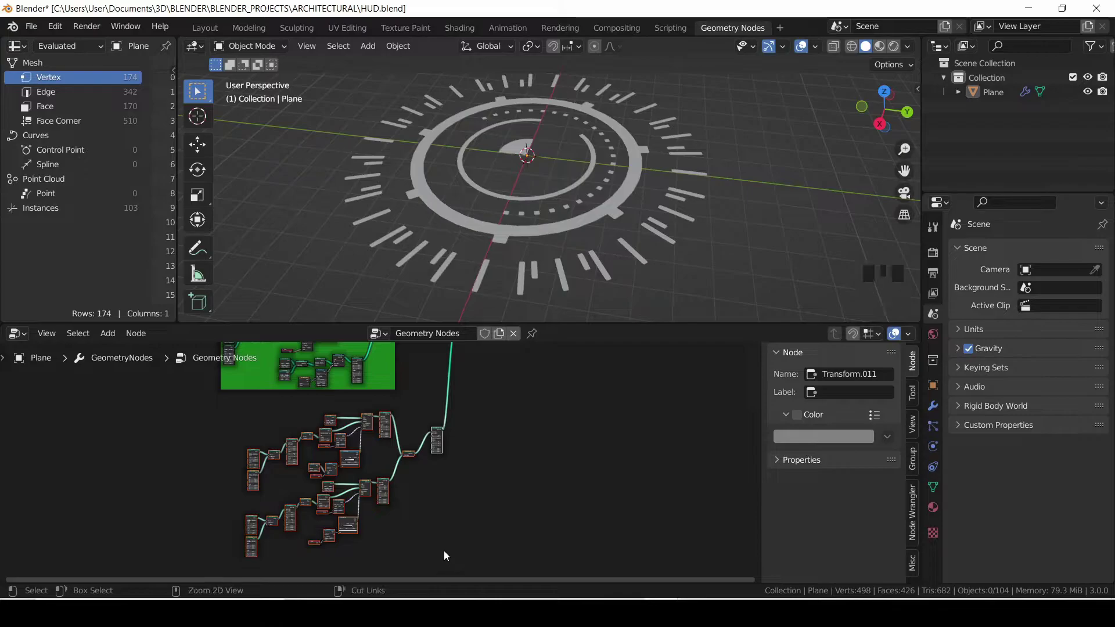
{"action": "key", "text": "ctrl+j"}
{"action": "left_click_drag", "start_coordinate": [286, 420], "coordinate": [248, 405]}
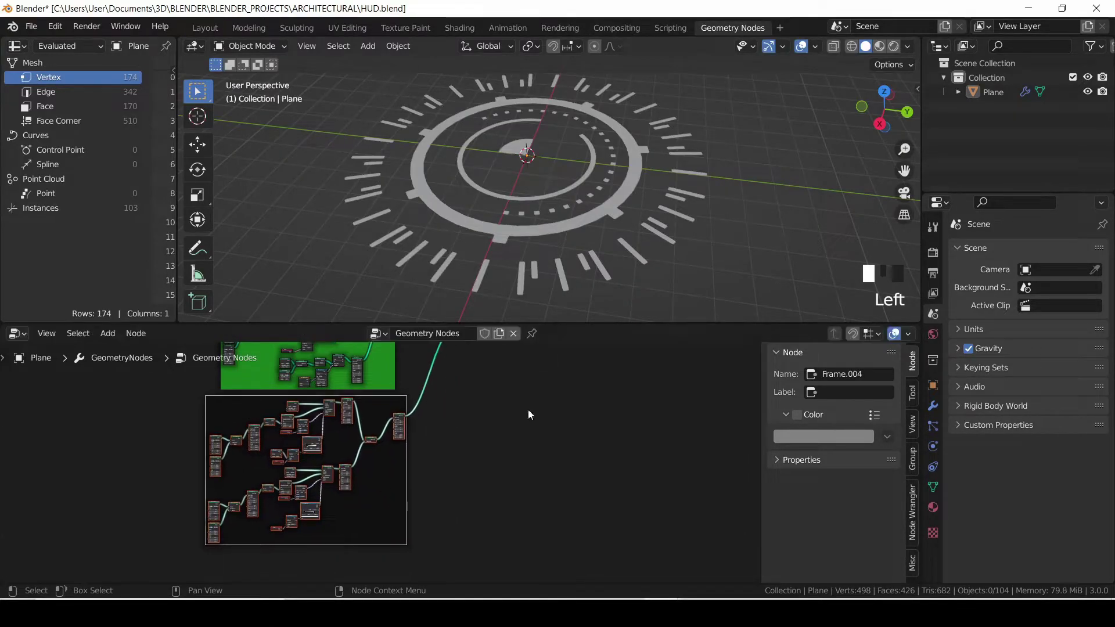
{"action": "left_click", "coordinate": [797, 416]}
{"action": "left_click", "coordinate": [795, 431]}
{"action": "left_click", "coordinate": [831, 267]}
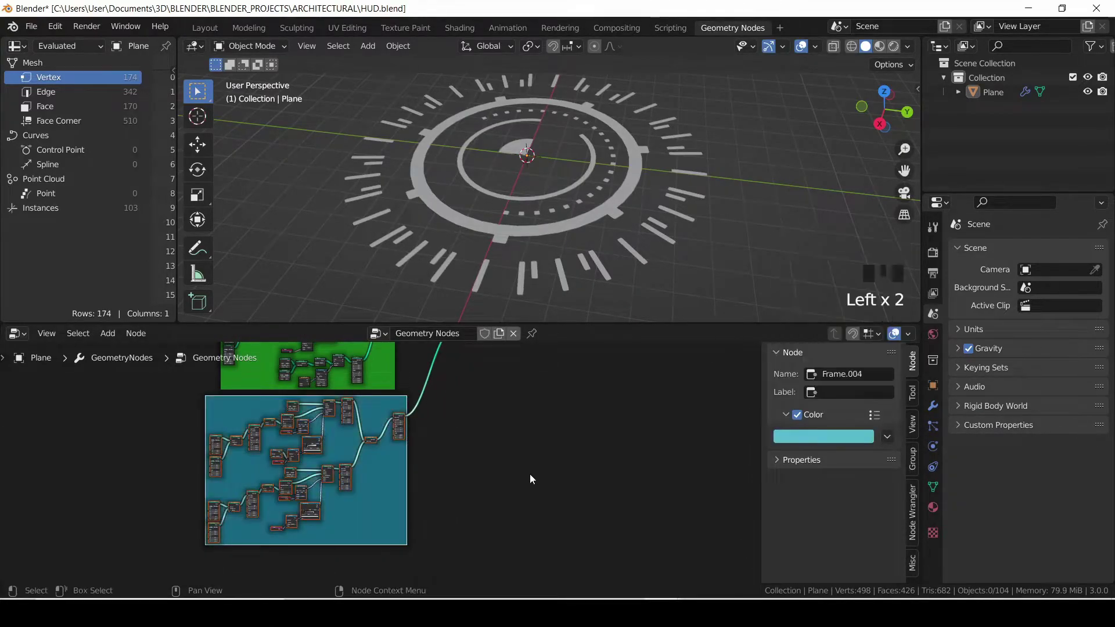
{"action": "middle_click_drag", "start_coordinate": [529, 473], "coordinate": [453, 451]}
{"action": "scroll", "coordinate": [504, 475], "scroll_direction": "down", "scroll_amount": 4}
{"action": "key", "text": "ctrl+s"}
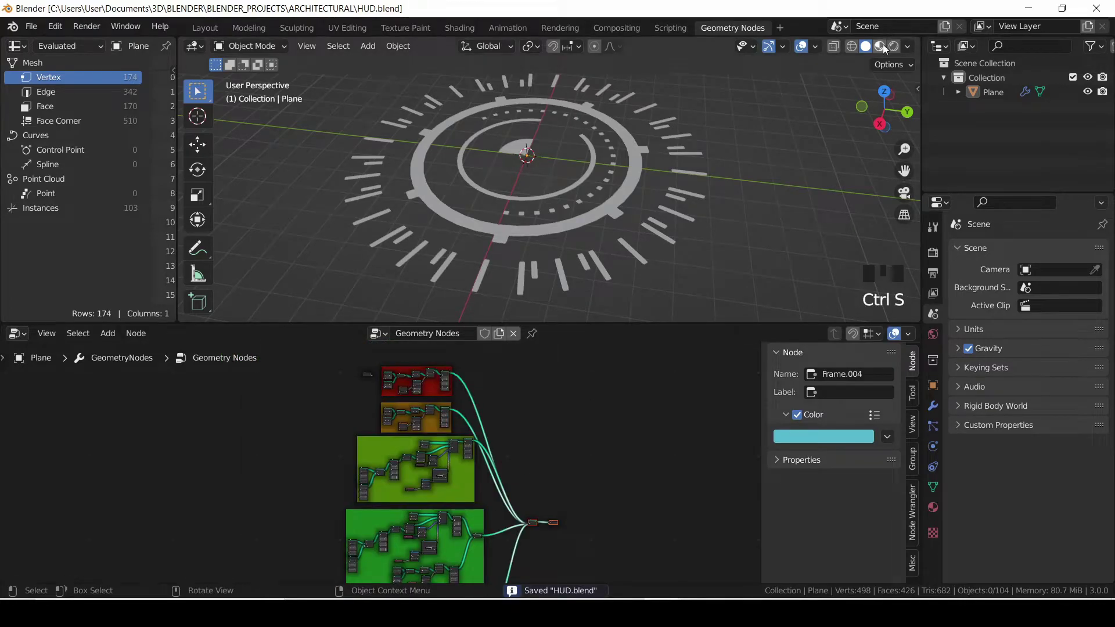
- Switch the viewport to Material Preview shading with Scene Lights and Scene World enabled
{"action": "left_click", "coordinate": [881, 46]}
{"action": "left_click", "coordinate": [907, 48]}
{"action": "left_click", "coordinate": [827, 117]}
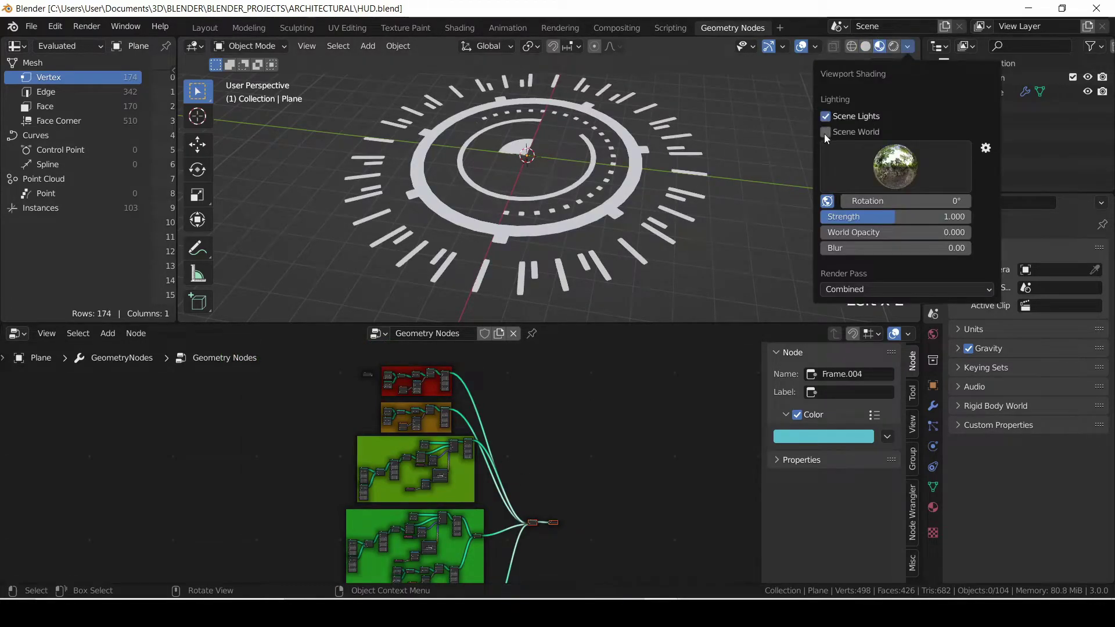
{"action": "left_click", "coordinate": [825, 132]}
- Enable Ambient Occlusion, Bloom and Screen Space Reflections for the Eevee render engine
{"action": "left_click", "coordinate": [933, 253]}
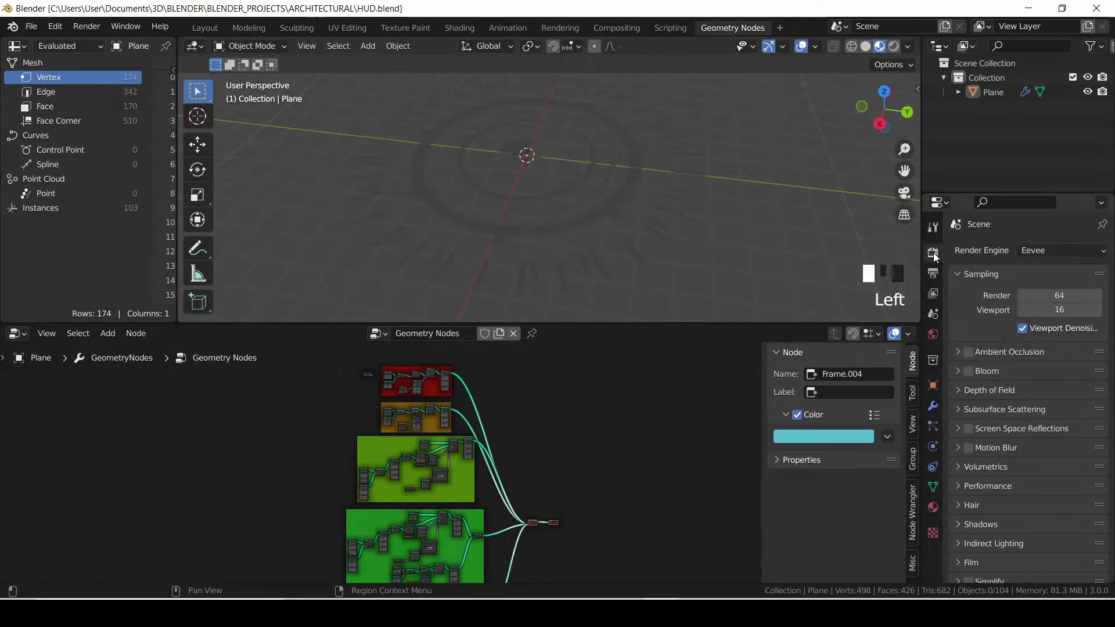
{"action": "left_click", "coordinate": [968, 351]}
{"action": "left_click", "coordinate": [968, 371]}
{"action": "scroll", "coordinate": [973, 468], "scroll_direction": "down", "scroll_amount": 9}
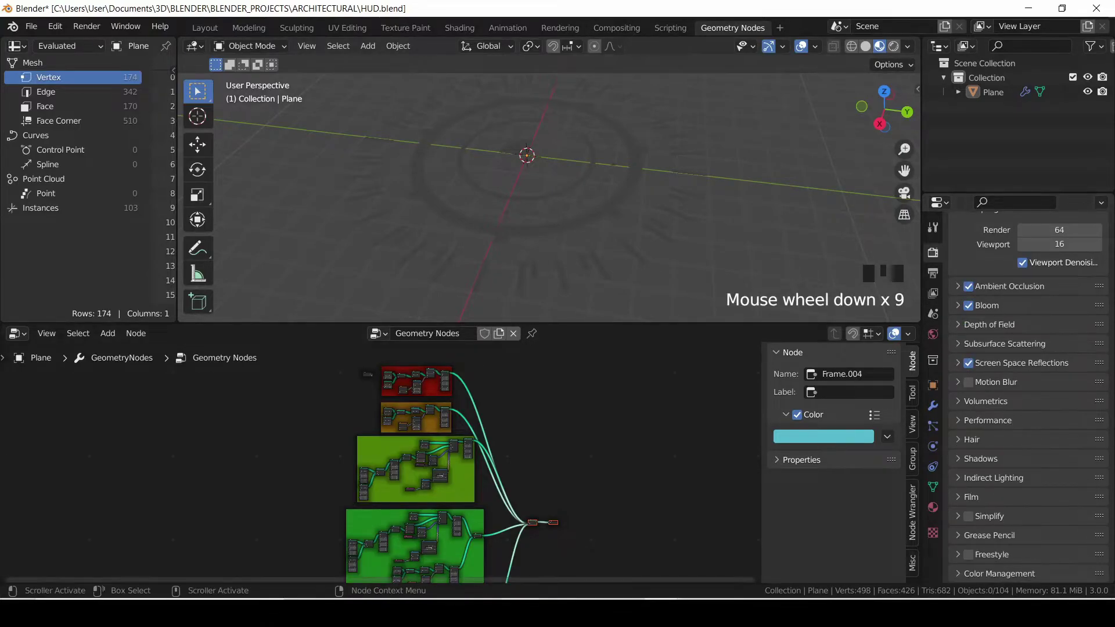
- Set the Color Management look to Very High Contrast
{"action": "scroll", "coordinate": [998, 573], "scroll_direction": "down", "scroll_amount": 2}
{"action": "scroll", "coordinate": [998, 573], "scroll_direction": "down", "scroll_amount": 6}
{"action": "left_click", "coordinate": [1035, 490]}
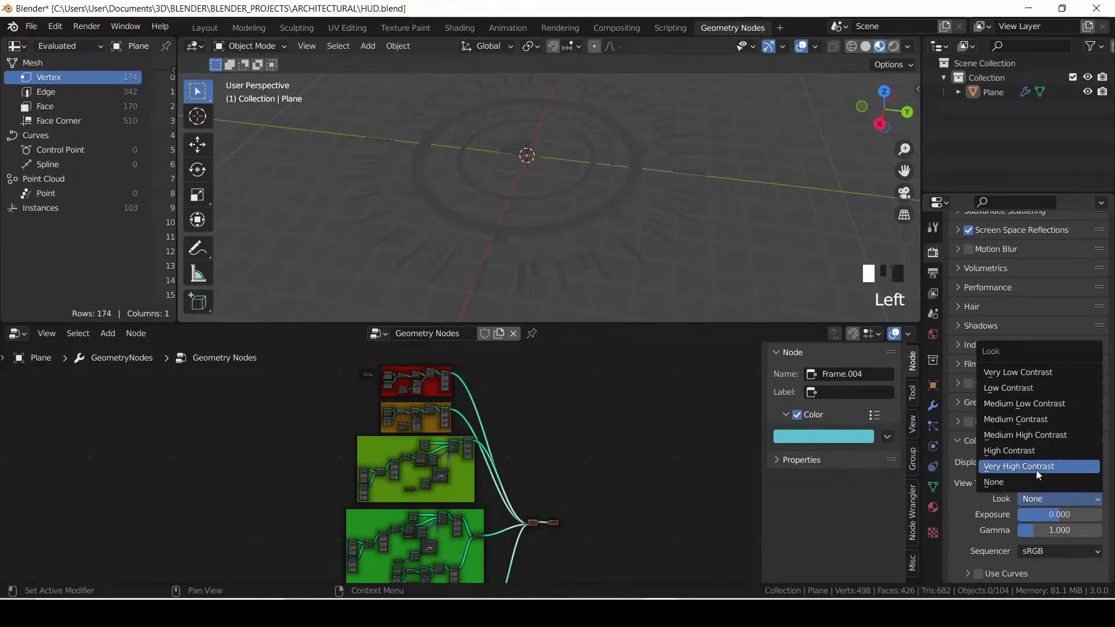
{"action": "left_click", "coordinate": [1036, 469]}
- Add a new material to the plane and show its shader nodes in a Shader Editor beside the geometry nodes
{"action": "left_click", "coordinate": [933, 506]}
{"action": "left_click", "coordinate": [991, 311]}
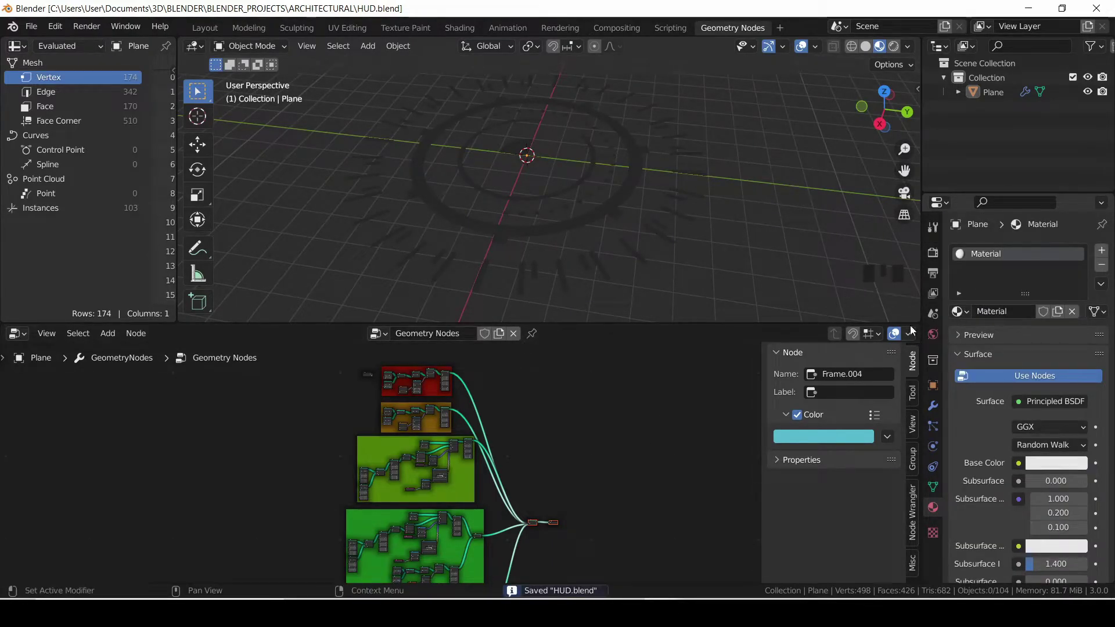
{"action": "left_click_drag", "start_coordinate": [917, 328], "coordinate": [533, 372]}
{"action": "left_click_drag", "start_coordinate": [552, 333], "coordinate": [593, 468]}
{"action": "key", "text": "n"}
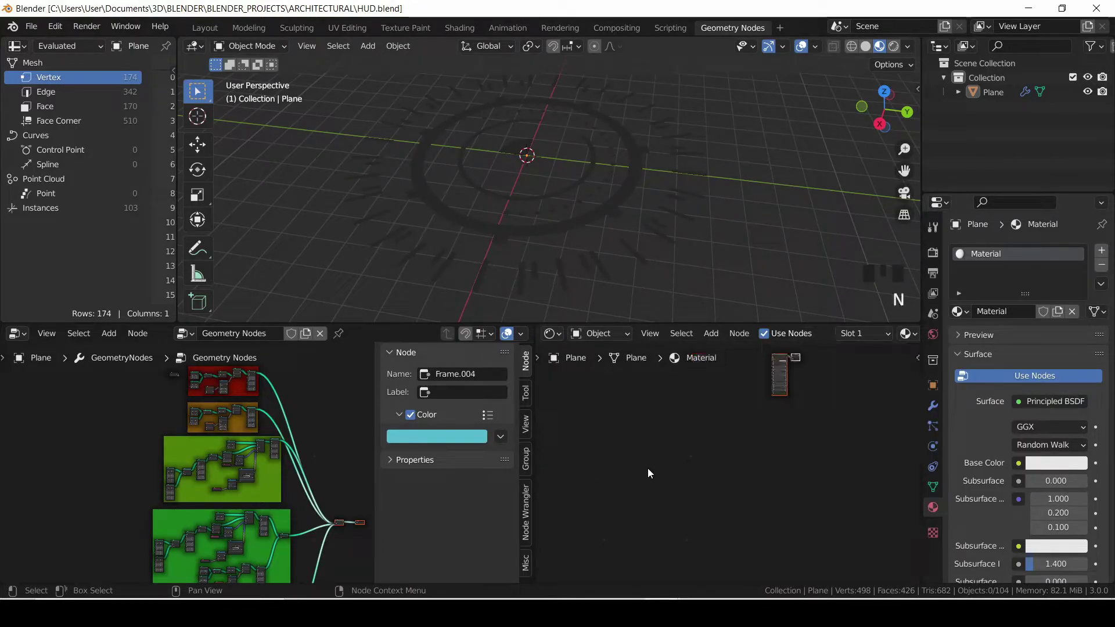
{"action": "key", "text": "KP_Decimal"}
{"action": "scroll", "coordinate": [739, 493], "scroll_direction": "up", "scroll_amount": 5}
{"action": "left_click", "coordinate": [879, 473]}
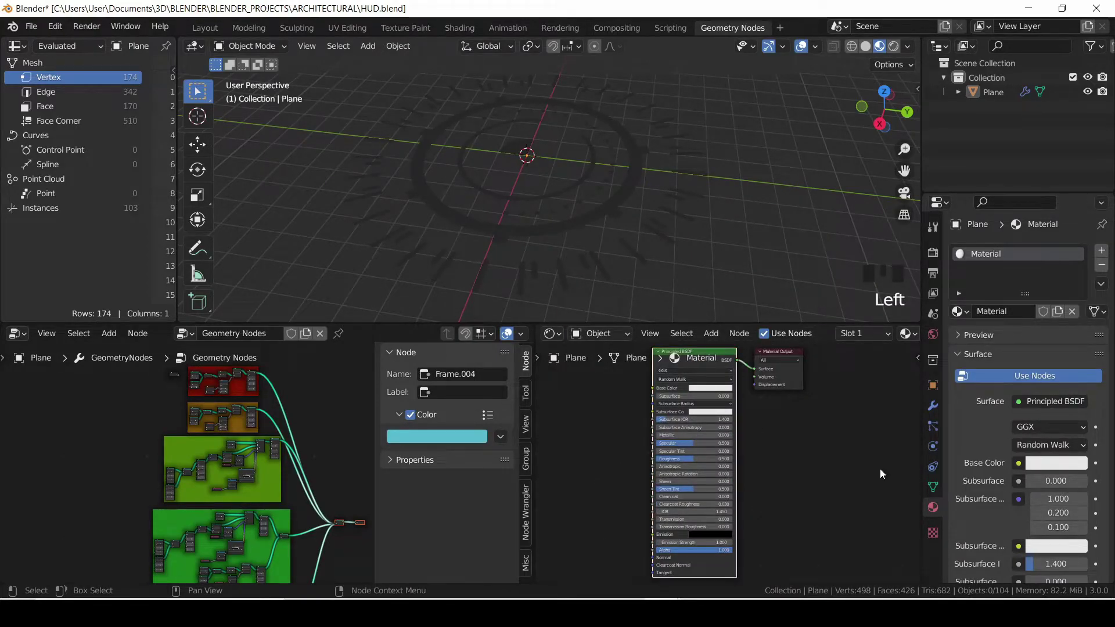
- Replace the material's Principled BSDF surface with an Emission shader
{"action": "left_click", "coordinate": [1056, 401]}
{"action": "left_click", "coordinate": [916, 114]}
{"action": "scroll", "coordinate": [708, 411], "scroll_direction": "down", "scroll_amount": 4}
{"action": "scroll", "coordinate": [732, 472], "scroll_direction": "up", "scroll_amount": 4}
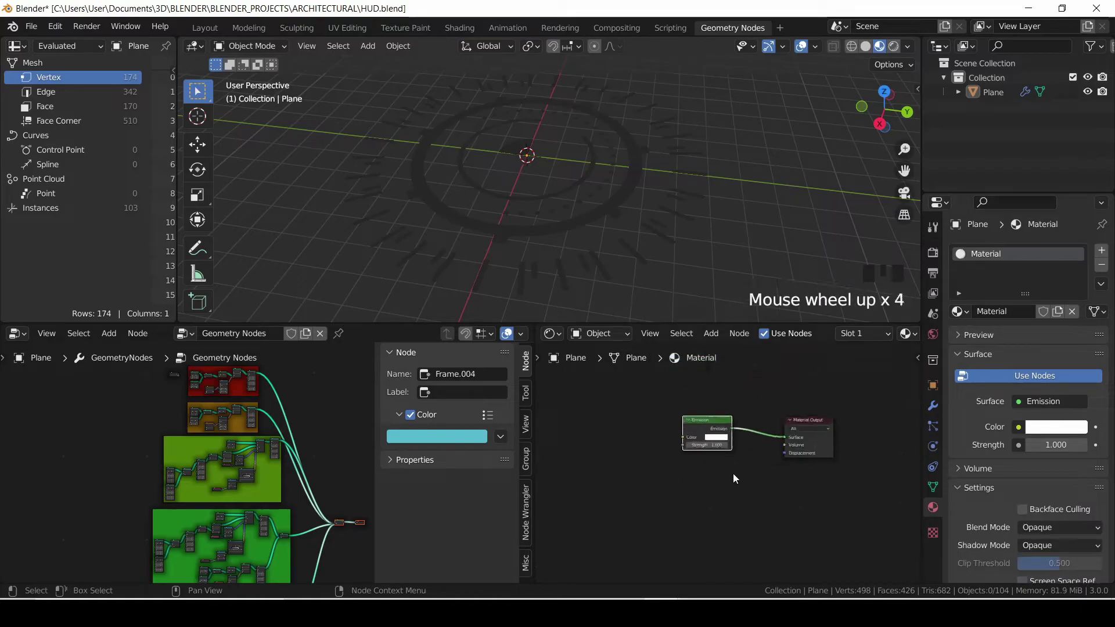
{"action": "scroll", "coordinate": [732, 472], "scroll_direction": "up", "scroll_amount": 4}
{"action": "scroll", "coordinate": [709, 500], "scroll_direction": "up", "scroll_amount": 4}
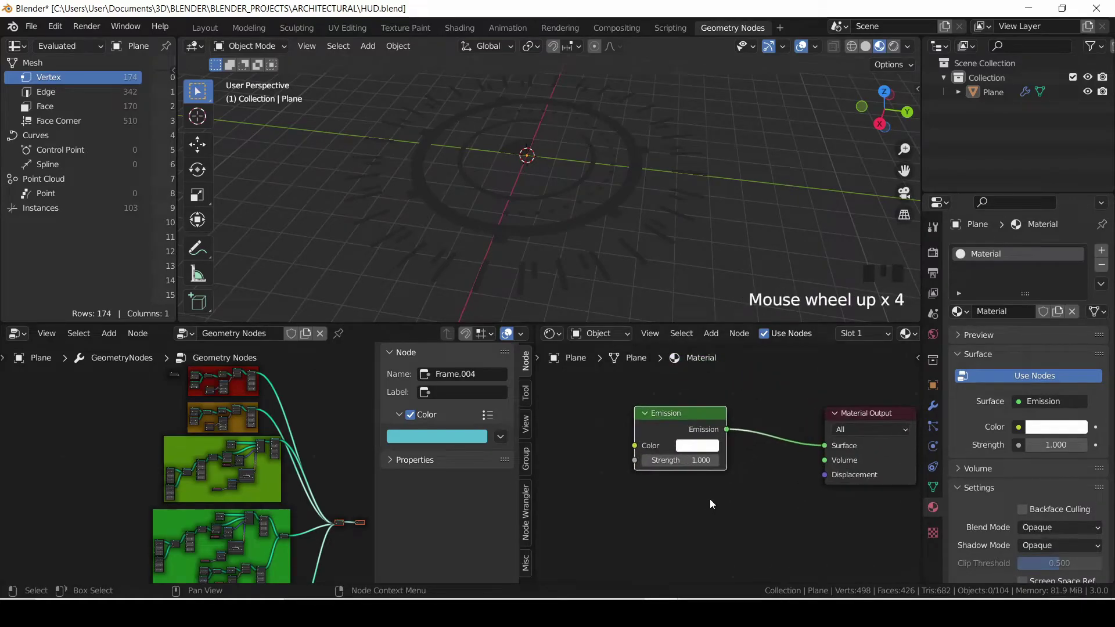
- Give the Emission shader a light blue color and a strength of 4, and save the file
{"action": "left_click", "coordinate": [695, 447]}
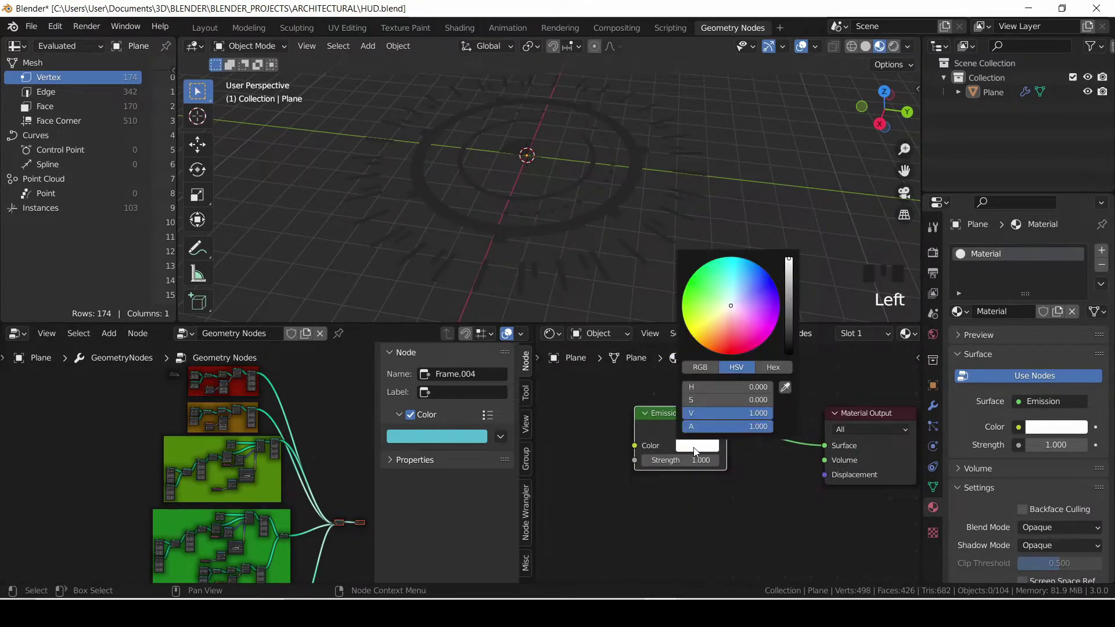
{"action": "left_click", "coordinate": [741, 275]}
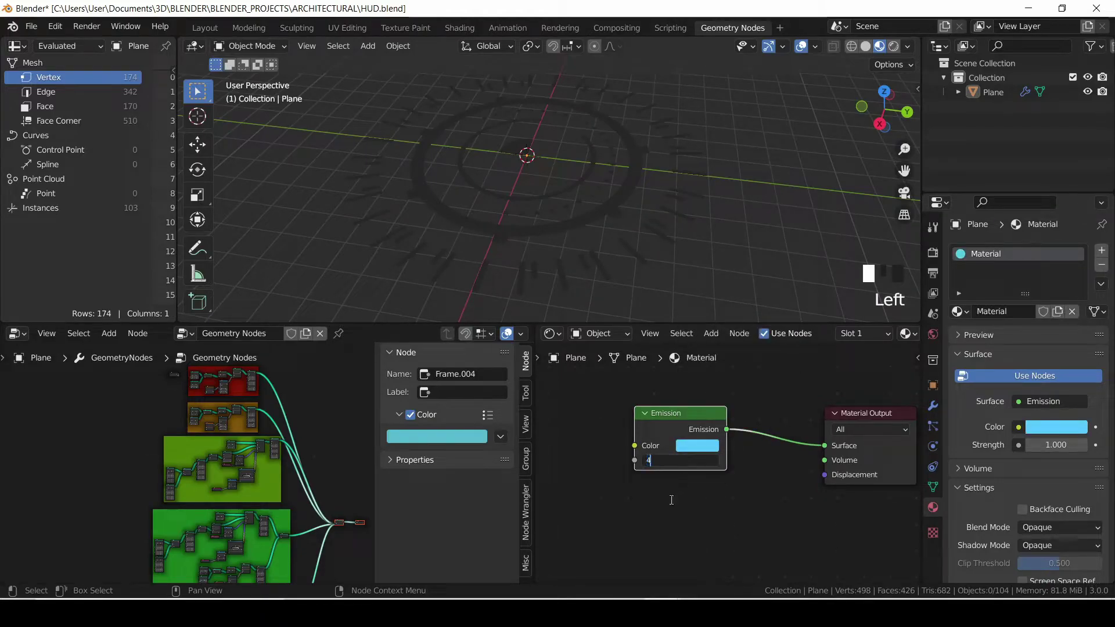
{"action": "middle_click_drag", "start_coordinate": [671, 500], "coordinate": [739, 490]}
{"action": "key", "text": "ctrl+s"}
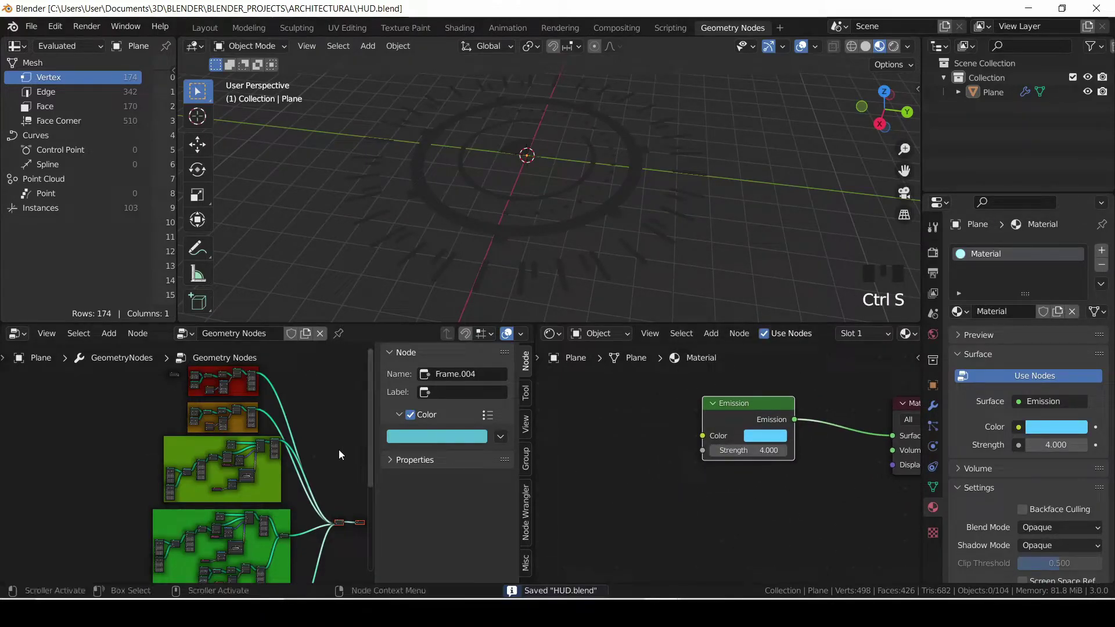
- Close the Shader Editor so the geometry node editor fills the lower area again, without its sidebar
{"action": "key", "text": "n"}
{"action": "left_click_drag", "start_coordinate": [534, 392], "coordinate": [827, 393]}
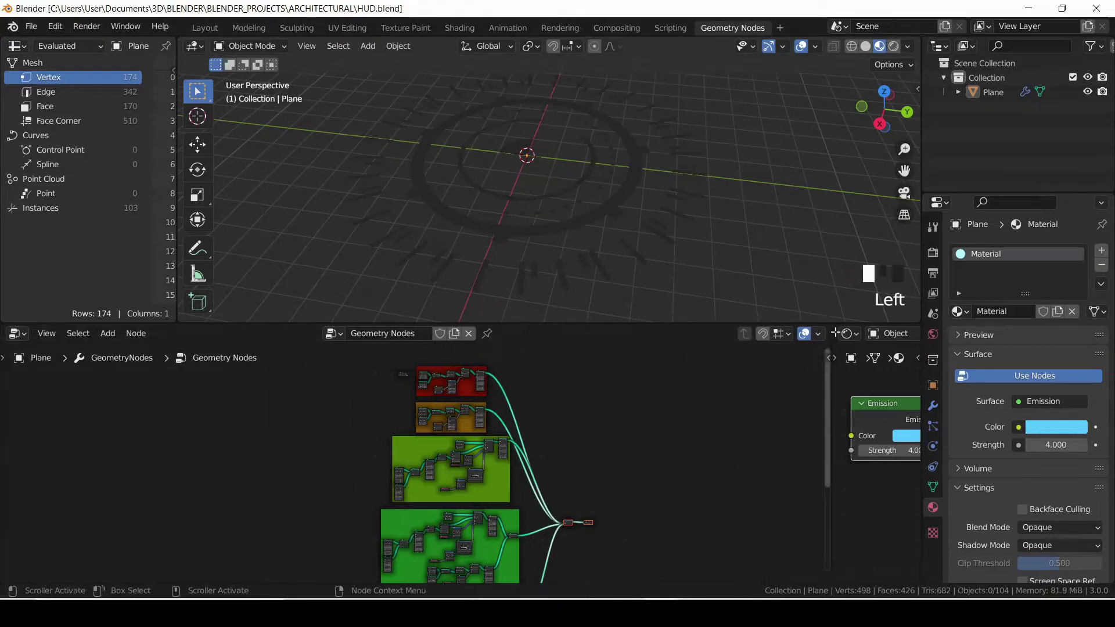
{"action": "left_click_drag", "start_coordinate": [833, 326], "coordinate": [871, 333]}
- Insert a Set Material node between the final Join Geometry and Group Output nodes and assign it Material
{"action": "scroll", "coordinate": [666, 434], "scroll_direction": "up", "scroll_amount": 8}
{"action": "middle_click_drag", "start_coordinate": [621, 462], "coordinate": [619, 437]}
{"action": "scroll", "coordinate": [592, 448], "scroll_direction": "up", "scroll_amount": 5}
{"action": "key", "text": "shift+a"}
{"action": "mouse_move", "coordinate": [586, 421]}
{"action": "left_click", "coordinate": [663, 422]}
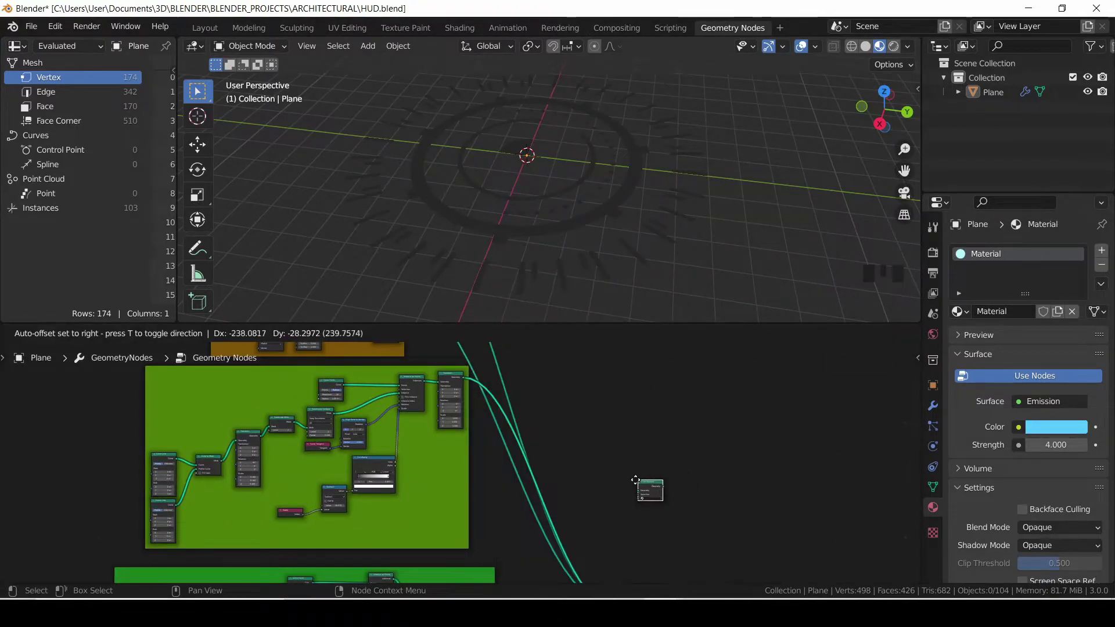
{"action": "left_click", "coordinate": [631, 521]}
{"action": "middle_click_drag", "start_coordinate": [606, 551], "coordinate": [573, 418]}
{"action": "left_click_drag", "start_coordinate": [614, 401], "coordinate": [641, 470]}
{"action": "scroll", "coordinate": [656, 519], "scroll_direction": "up", "scroll_amount": 8}
{"action": "left_click", "coordinate": [787, 499]}
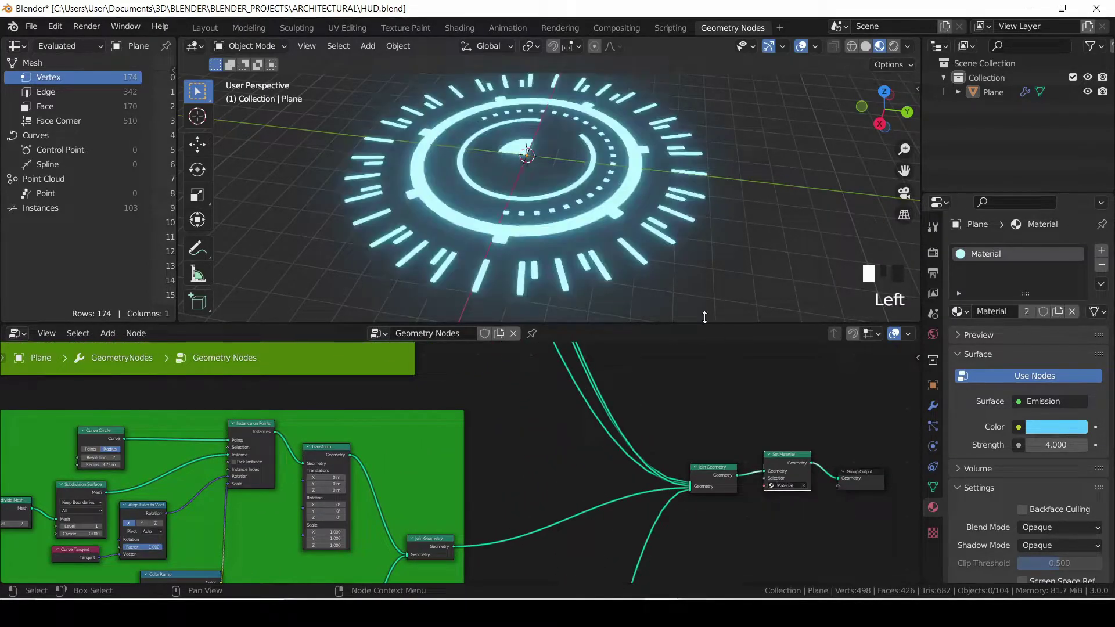
- Change the material's emission color to a deeper blue with hue 0.616 and saturation 0.977
{"action": "scroll", "coordinate": [772, 196], "scroll_direction": "down", "scroll_amount": 3}
{"action": "scroll", "coordinate": [763, 208], "scroll_direction": "up", "scroll_amount": 2}
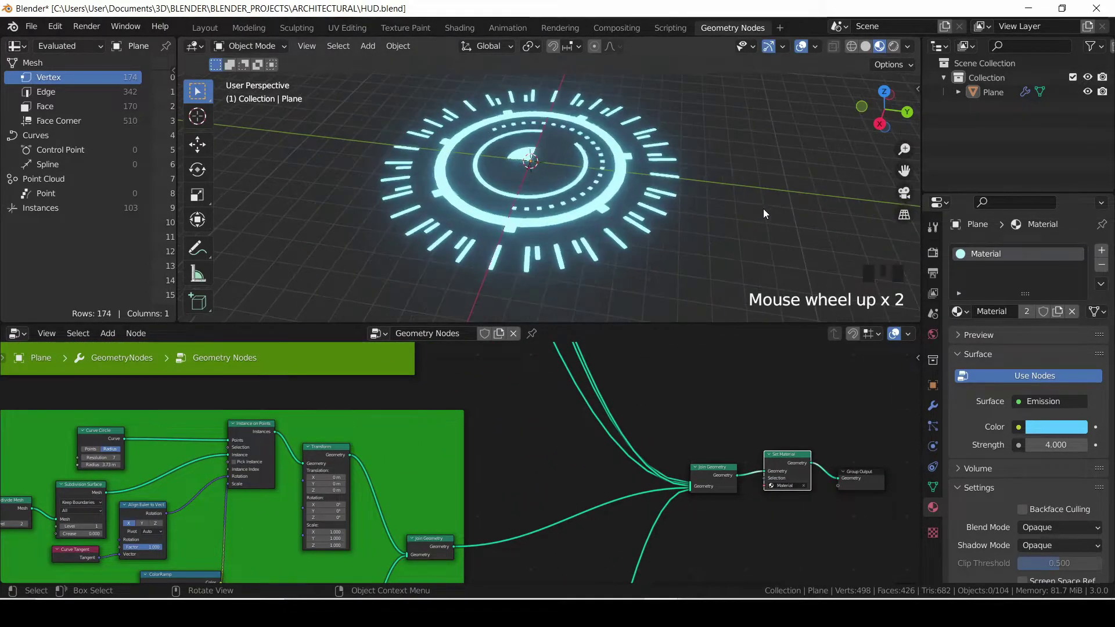
{"action": "left_click", "coordinate": [1065, 433]}
{"action": "left_click", "coordinate": [1036, 238]}
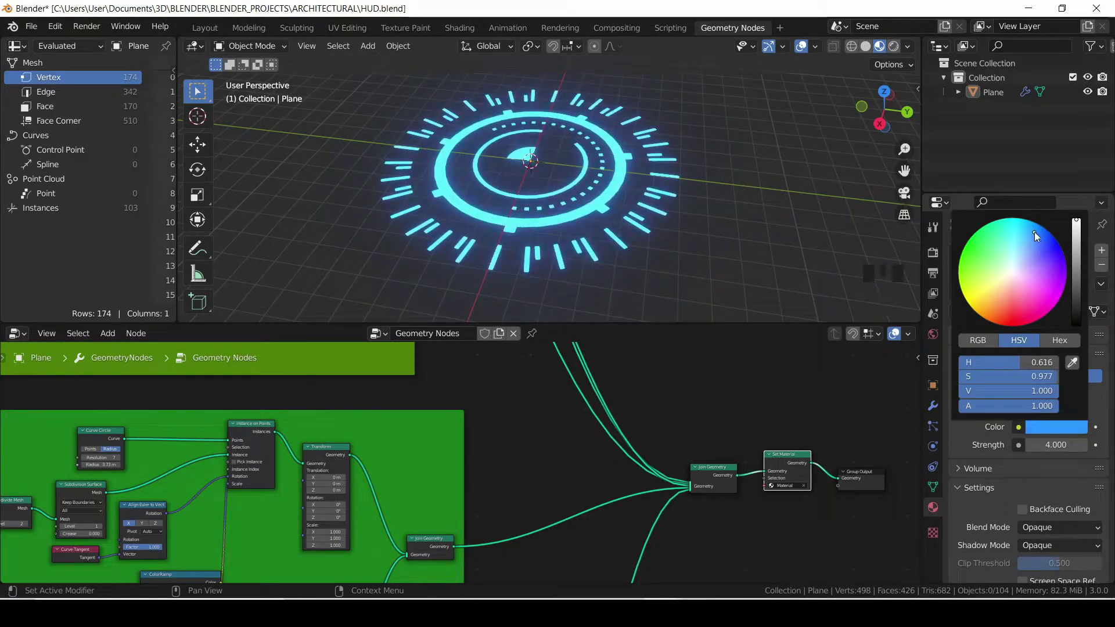
- Detach the Set Material node from the output link and add reroutes on the three upper links into Join Geometry
{"action": "scroll", "coordinate": [687, 451], "scroll_direction": "up", "scroll_amount": 3}
{"action": "left_click_drag", "start_coordinate": [818, 465], "coordinate": [794, 411], "text": "alt"}
{"action": "scroll", "coordinate": [628, 397], "scroll_direction": "down", "scroll_amount": 3}
{"action": "middle_click_drag", "start_coordinate": [628, 397], "coordinate": [457, 365]}
{"action": "scroll", "coordinate": [456, 364], "scroll_direction": "down", "scroll_amount": 2}
{"action": "right_click_drag", "start_coordinate": [457, 378], "coordinate": [417, 419], "text": "shift"}
- Pull the three overlapping reroutes apart so that each upper link has its own visible bend
{"action": "scroll", "coordinate": [452, 410], "scroll_direction": "up", "scroll_amount": 4}
{"action": "left_click", "coordinate": [421, 389]}
{"action": "left_click", "coordinate": [414, 397]}
{"action": "key", "text": "g"}
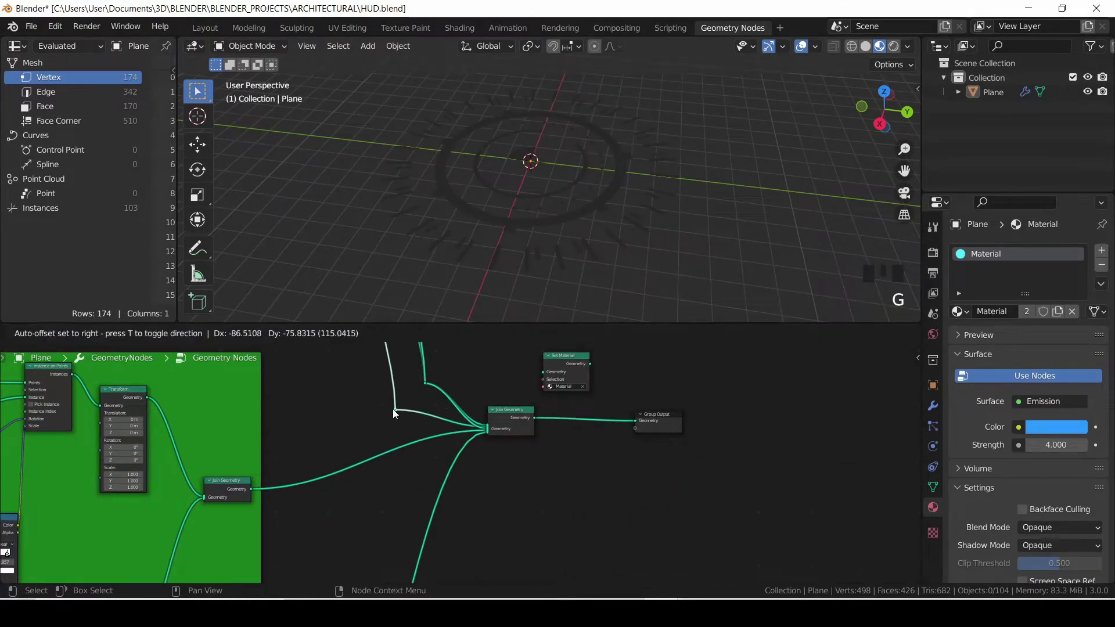
{"action": "left_click", "coordinate": [391, 414]}
{"action": "left_click", "coordinate": [423, 384]}
{"action": "key", "text": "g"}
{"action": "left_click", "coordinate": [410, 399]}
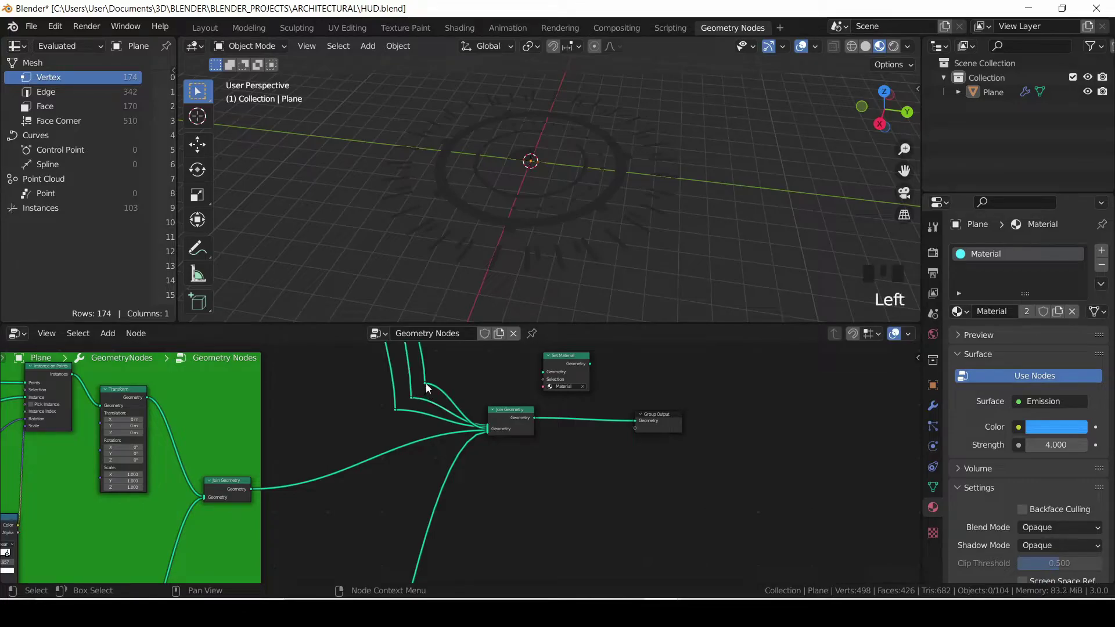
- Space the three reroutes farther apart in a diagonal row before the Join Geometry node
{"action": "left_click", "coordinate": [426, 383]}
{"action": "key", "text": "g"}
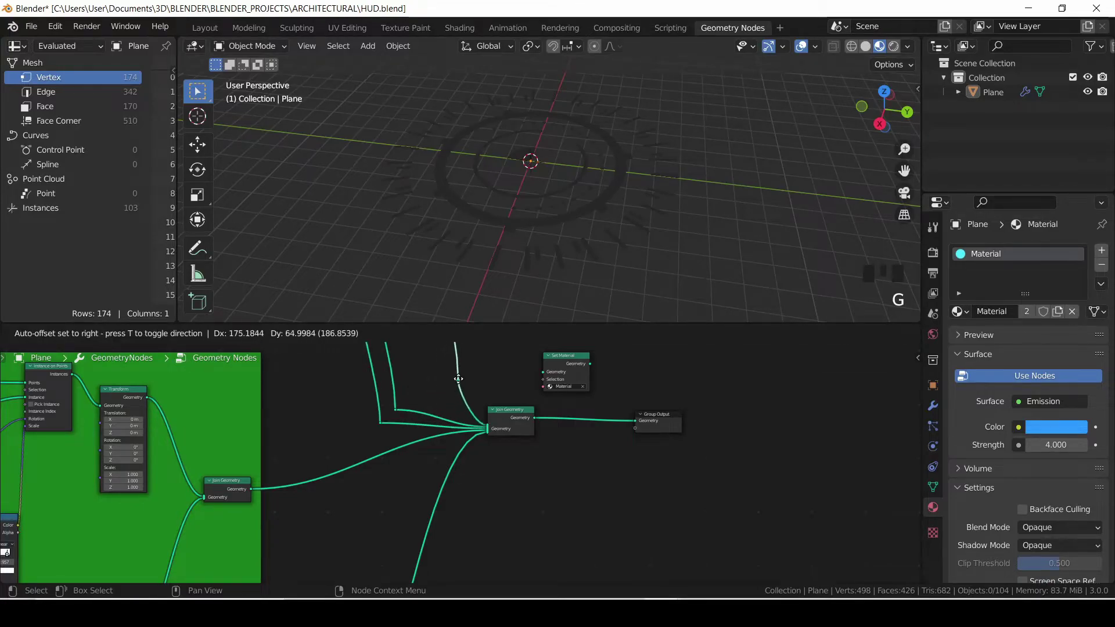
{"action": "left_click", "coordinate": [458, 378]}
{"action": "left_click", "coordinate": [395, 409]}
{"action": "key", "text": "g"}
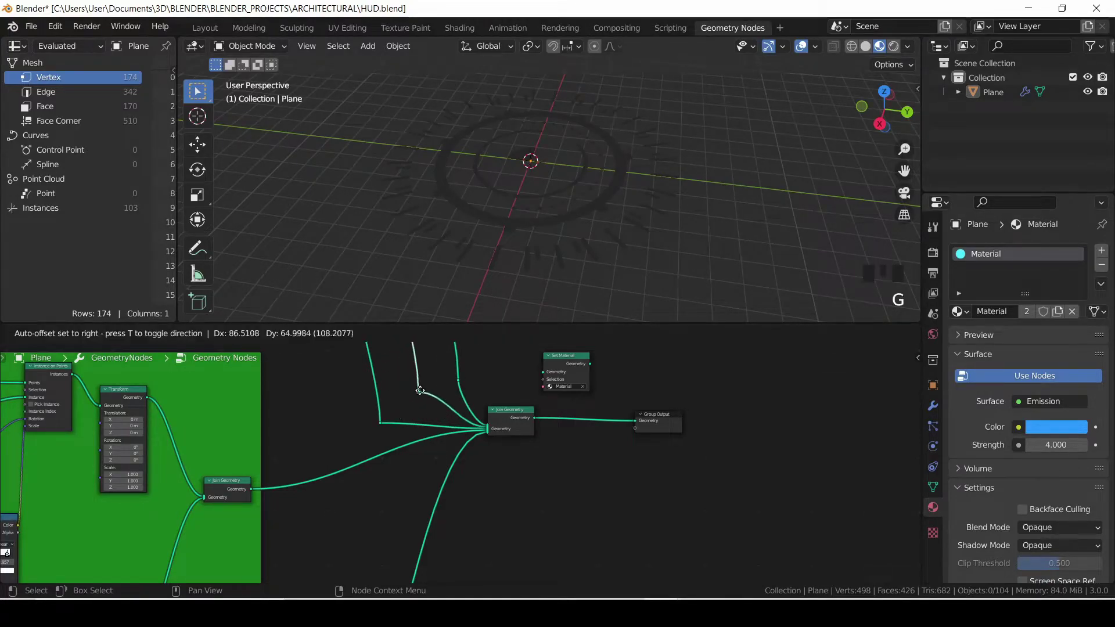
{"action": "left_click", "coordinate": [420, 390]}
{"action": "left_click", "coordinate": [380, 423]}
{"action": "key", "text": "g"}
{"action": "left_click", "coordinate": [380, 406]}
- Insert the detached Set Material node on the rightmost of the three rerouted links
{"action": "middle_click_drag", "start_coordinate": [504, 444], "coordinate": [492, 546]}
{"action": "left_click", "coordinate": [551, 460]}
{"action": "left_click_drag", "start_coordinate": [551, 459], "coordinate": [461, 397]}
- Shift the final Join Geometry node closer to Group Output and tidy the reroute behind the Set Material node
{"action": "left_click", "coordinate": [459, 479]}
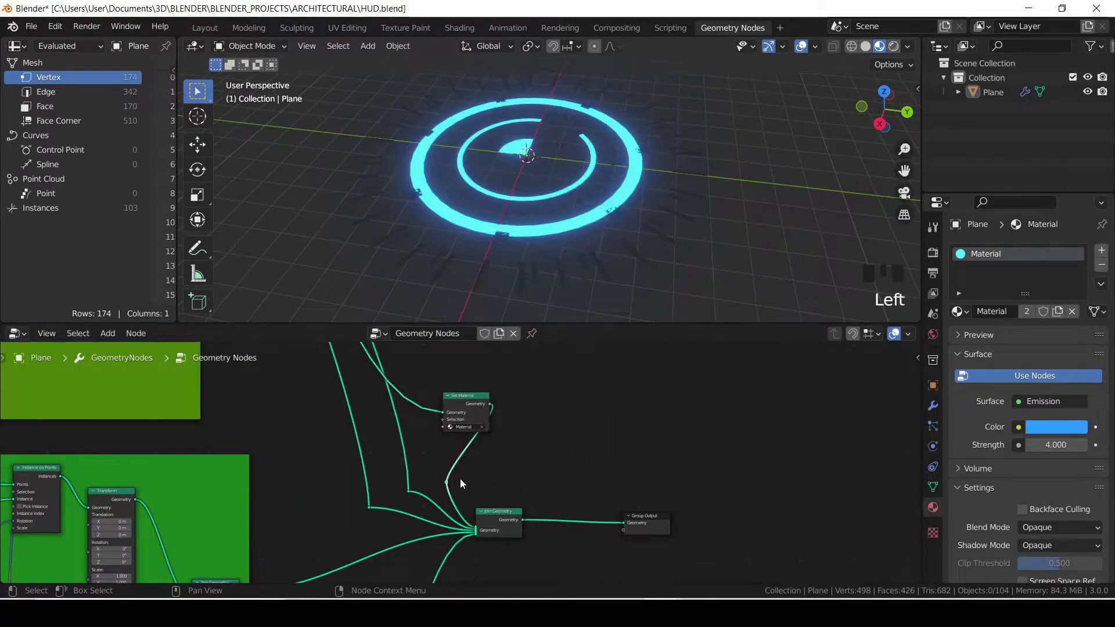
{"action": "key", "text": "g"}
{"action": "left_click", "coordinate": [483, 473]}
{"action": "left_click_drag", "start_coordinate": [495, 520], "coordinate": [558, 524]}
{"action": "left_click", "coordinate": [475, 481]}
{"action": "key", "text": "g"}
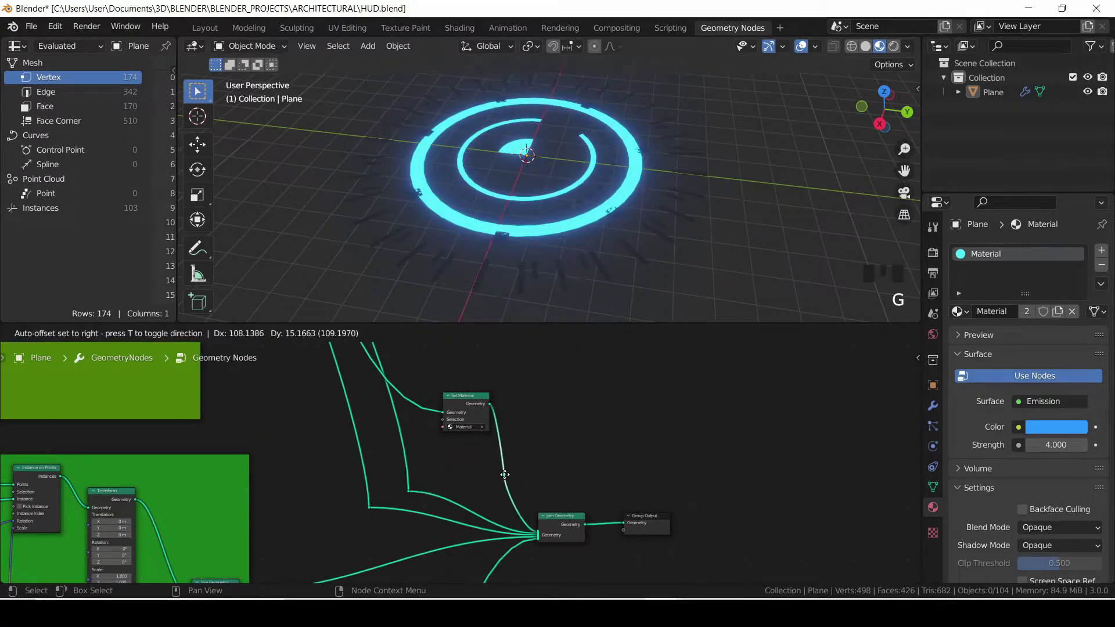
{"action": "left_click", "coordinate": [504, 473]}
- Duplicate the Set Material node twice and insert the copies on the other two rerouted links
{"action": "left_click", "coordinate": [472, 424]}
{"action": "key", "text": "shift+d"}
{"action": "left_click", "coordinate": [467, 506]}
{"action": "middle_click_drag", "start_coordinate": [467, 506], "coordinate": [467, 410]}
{"action": "key", "text": "shift+d"}
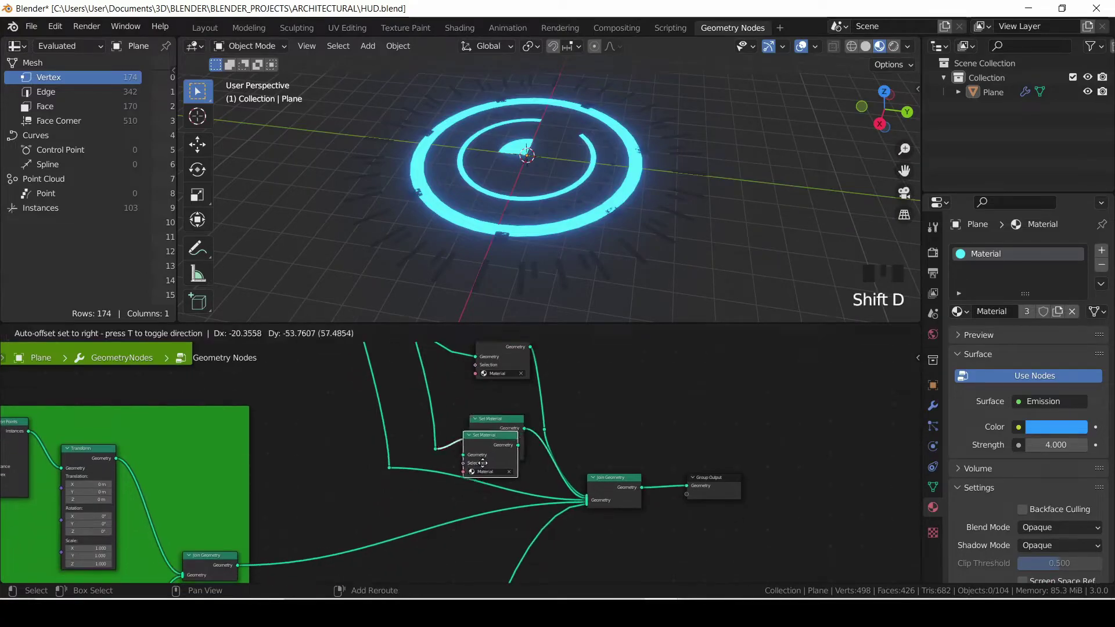
{"action": "left_click", "coordinate": [497, 412]}
{"action": "left_click", "coordinate": [494, 413]}
- Add reroutes on the two lower links into Join Geometry and position them apart from each other
{"action": "scroll", "coordinate": [447, 482], "scroll_direction": "down", "scroll_amount": 1}
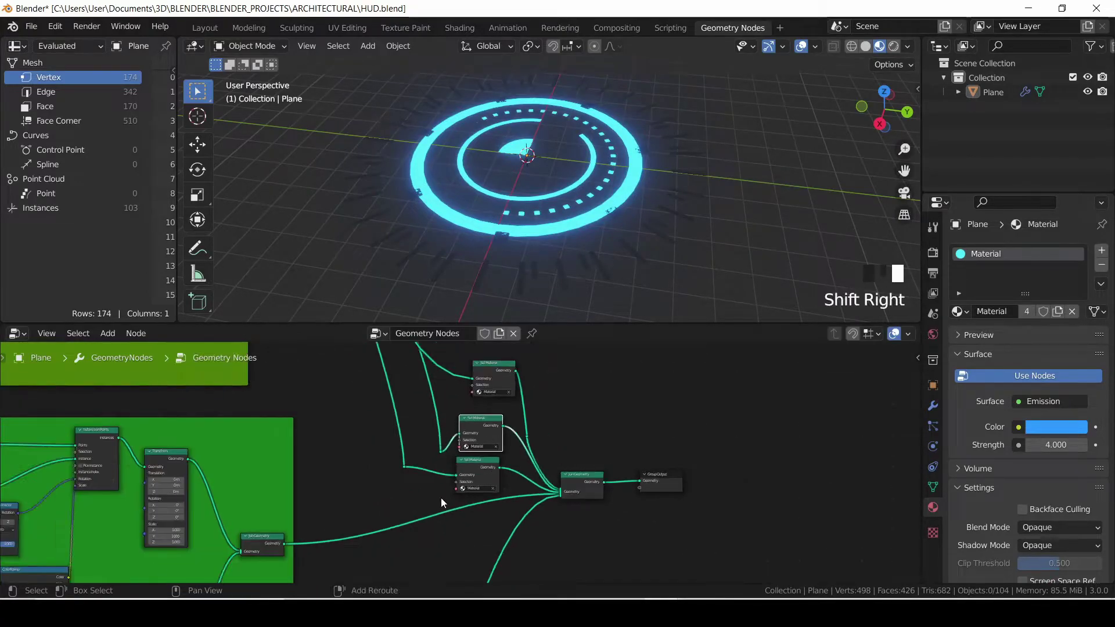
{"action": "right_click_drag", "start_coordinate": [440, 497], "coordinate": [517, 574], "text": "shift"}
{"action": "left_click", "coordinate": [441, 513]}
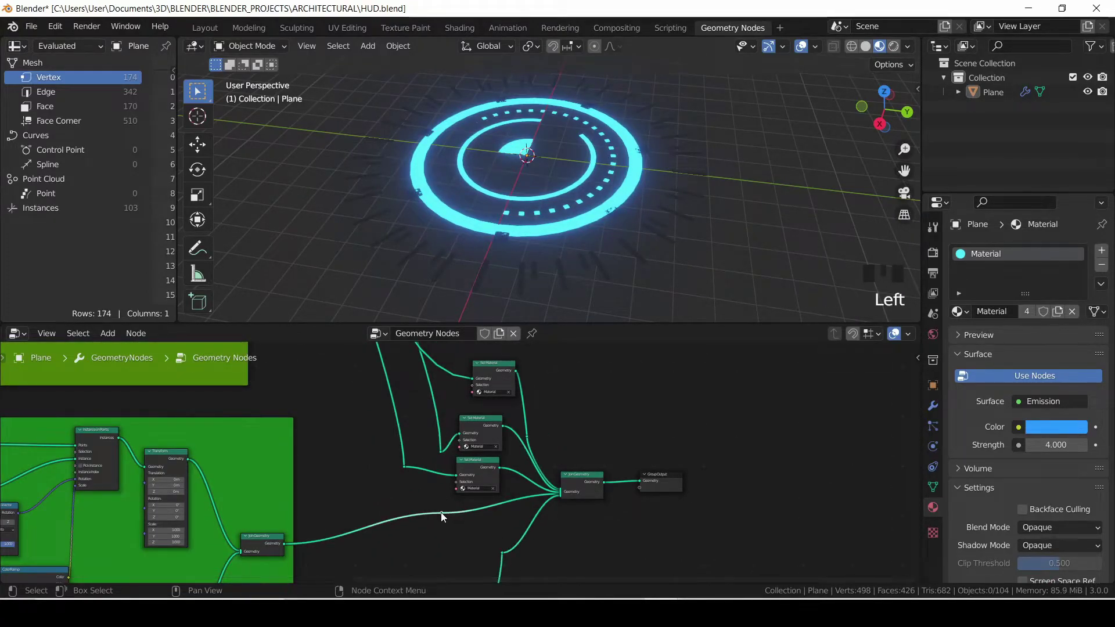
{"action": "key", "text": "g"}
{"action": "left_click", "coordinate": [457, 542]}
{"action": "middle_click_drag", "start_coordinate": [467, 519], "coordinate": [464, 458]}
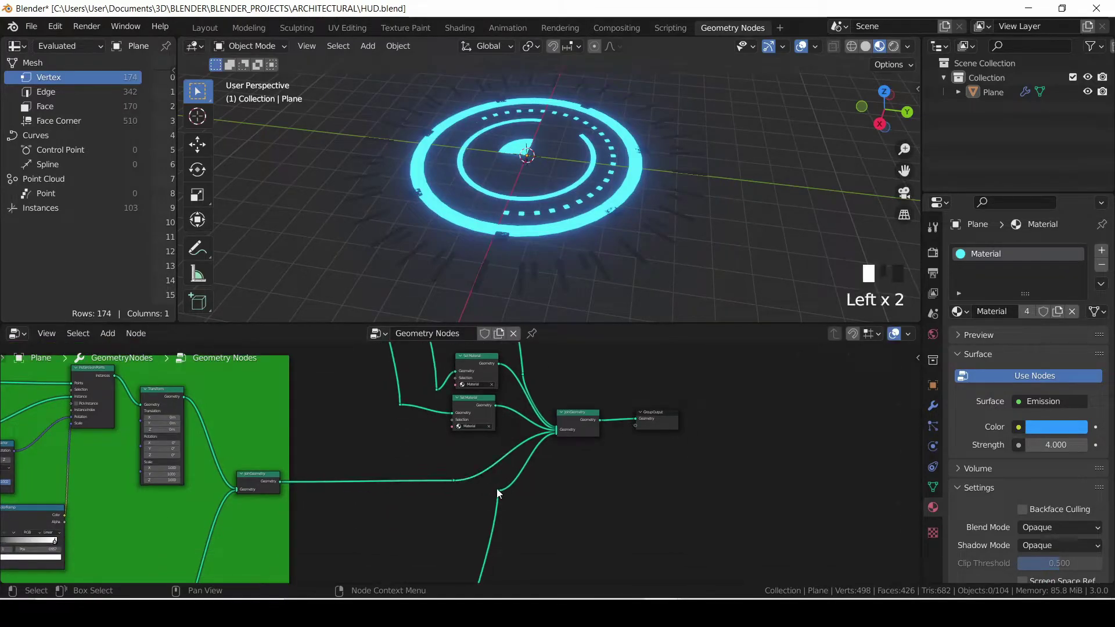
{"action": "left_click_drag", "start_coordinate": [499, 495], "coordinate": [485, 534]}
- Duplicate a Set Material node and insert the copy on the link from the bright green frame's Join Geometry
{"action": "left_click", "coordinate": [476, 411]}
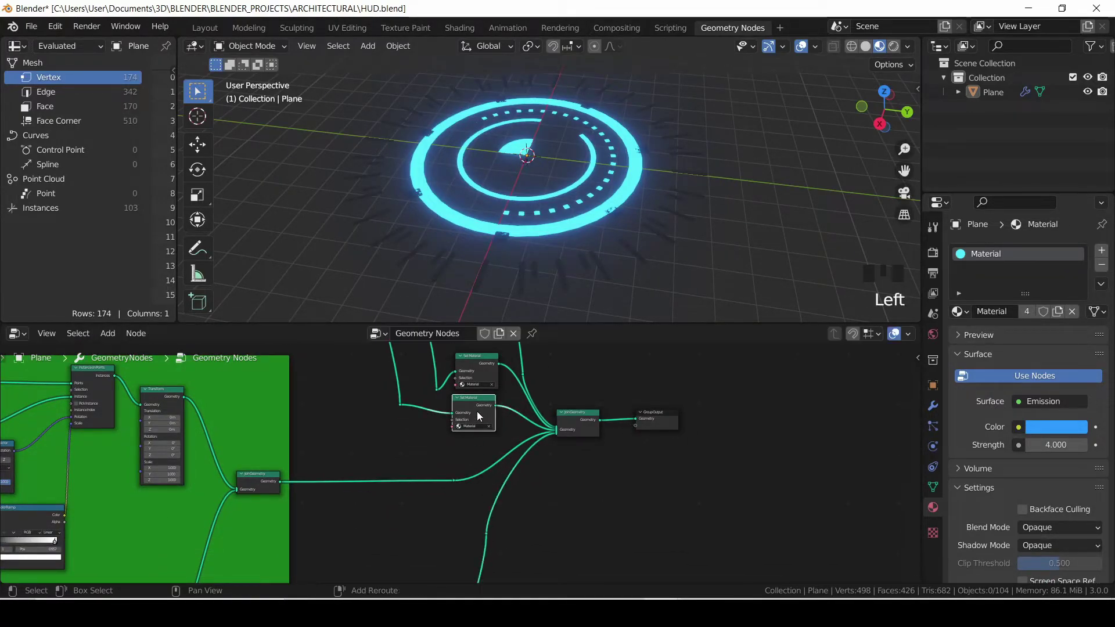
{"action": "key", "text": "shift+d"}
{"action": "left_click", "coordinate": [504, 471]}
{"action": "key", "text": "g"}
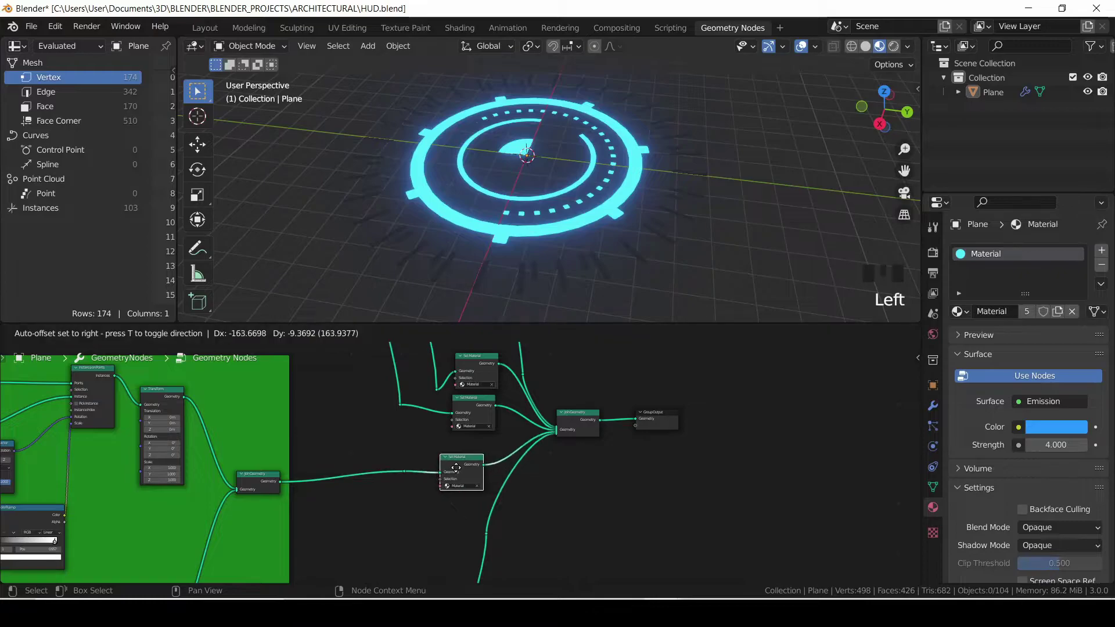
{"action": "left_click", "coordinate": [471, 484]}
- Duplicate Set Material onto the tick rings' link into the final Join Geometry and reposition that link's reroute
{"action": "key", "text": "shift+d"}
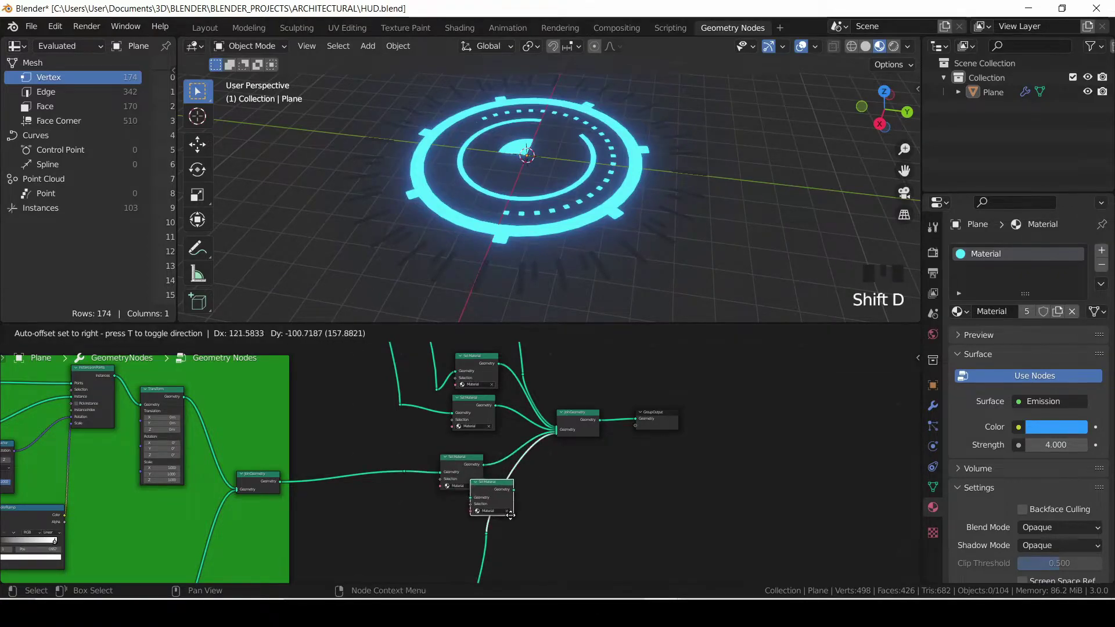
{"action": "left_click", "coordinate": [513, 520]}
{"action": "left_click_drag", "start_coordinate": [517, 517], "coordinate": [512, 515]}
{"action": "left_click", "coordinate": [486, 533]}
{"action": "key", "text": "g"}
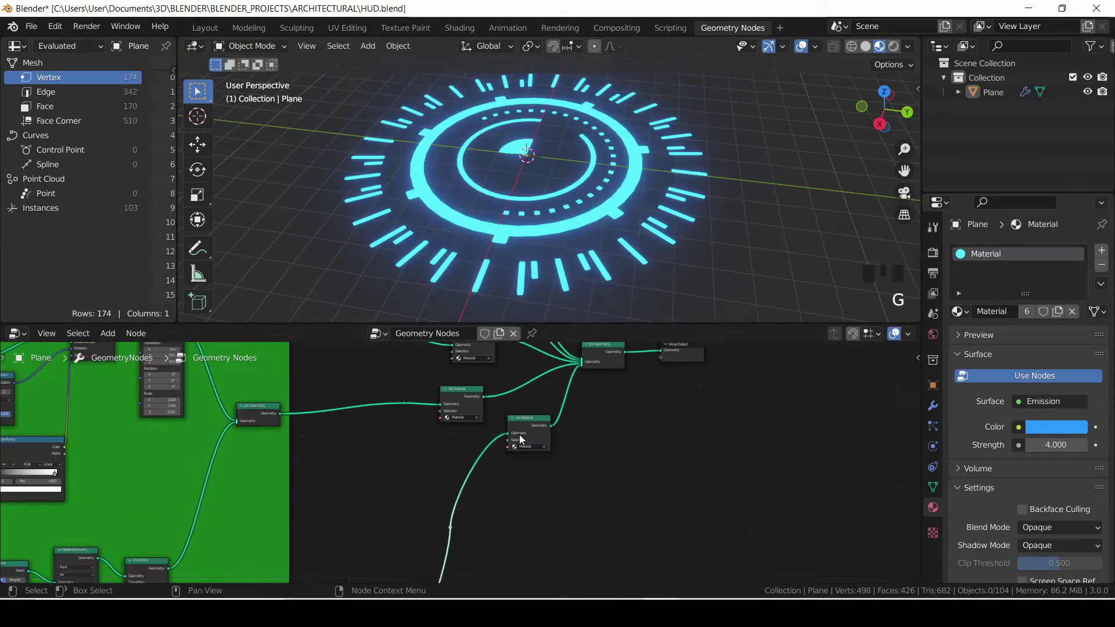
- Line up the Set Material nodes in front of the final Join Geometry and reposition the reroute on the topmost one's output link
{"action": "left_click", "coordinate": [471, 421]}
{"action": "left_click_drag", "start_coordinate": [469, 401], "coordinate": [487, 398]}
{"action": "left_click_drag", "start_coordinate": [472, 451], "coordinate": [487, 451]}
{"action": "middle_click_drag", "start_coordinate": [508, 421], "coordinate": [490, 445]}
{"action": "left_click_drag", "start_coordinate": [479, 373], "coordinate": [470, 367]}
{"action": "key", "text": "g"}
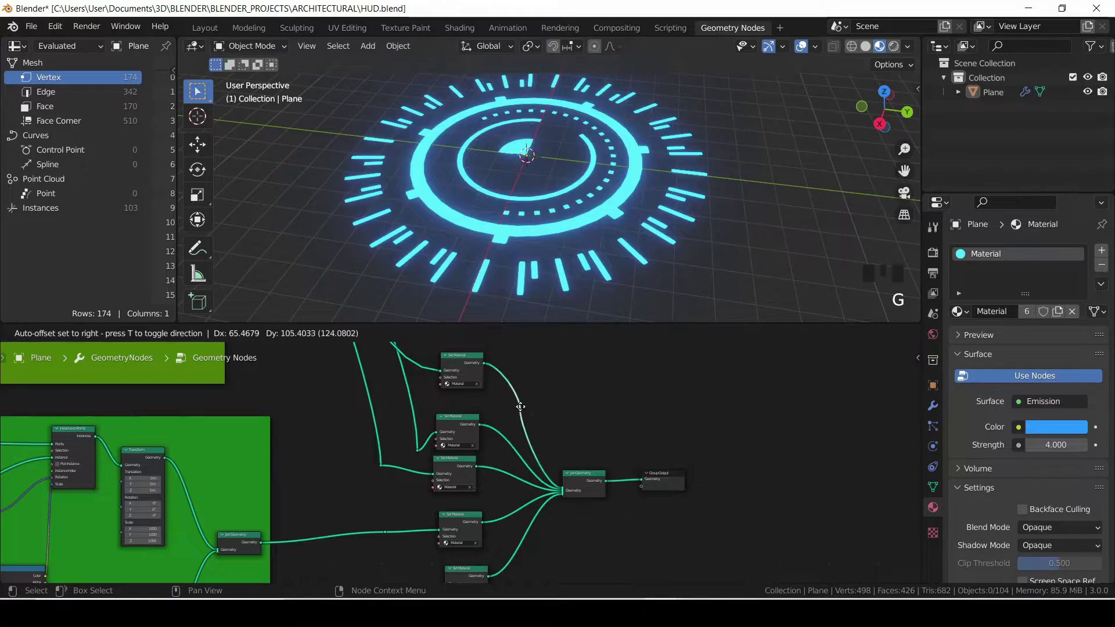
{"action": "left_click", "coordinate": [516, 401]}
- Align the second Set Material node with the first, move its incoming reroute clear of the neighbouring link, and save the file
{"action": "left_click_drag", "start_coordinate": [467, 433], "coordinate": [472, 429]}
{"action": "left_click", "coordinate": [417, 451]}
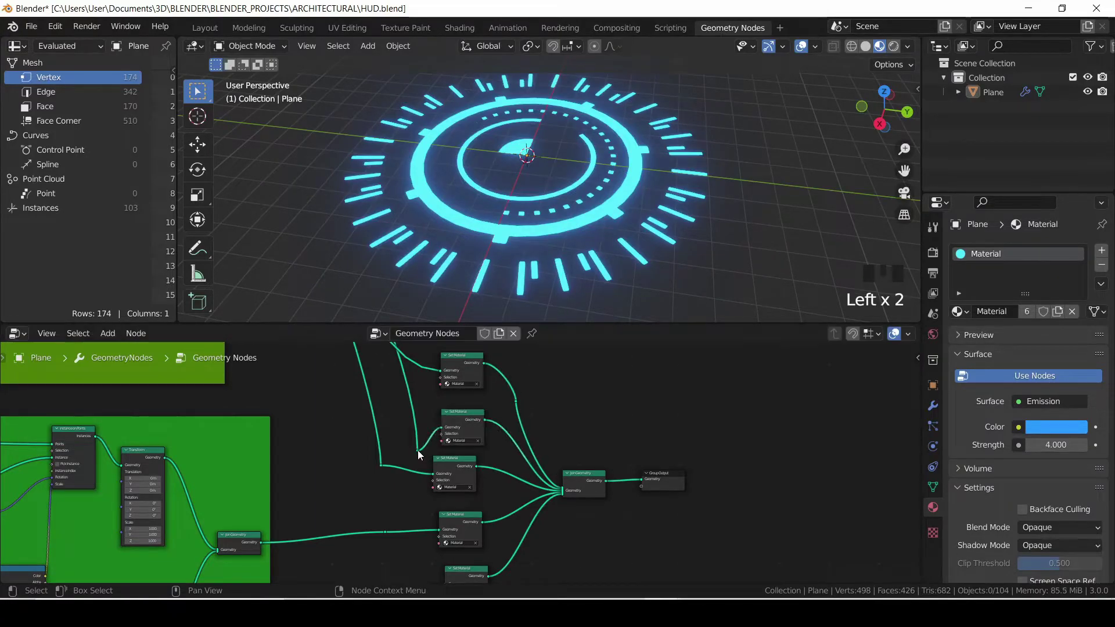
{"action": "left_click", "coordinate": [418, 449]}
{"action": "key", "text": "g"}
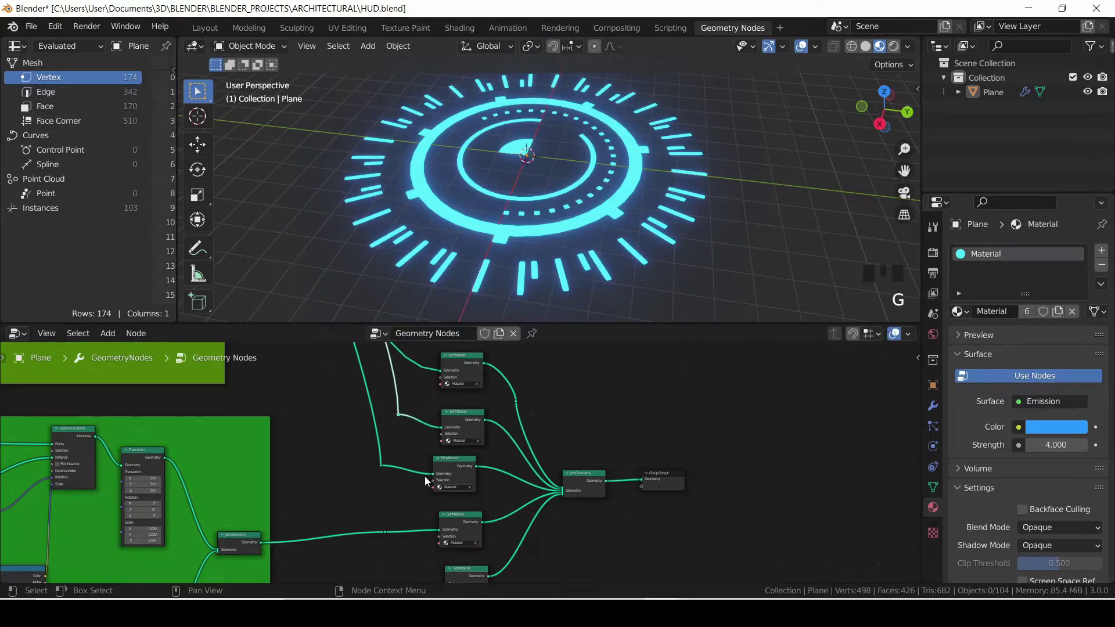
{"action": "left_click", "coordinate": [387, 410]}
{"action": "left_click", "coordinate": [473, 471]}
{"action": "key", "text": "ctrl+s"}
- Add a second material slot to the plane, assign the existing Material to it, and make it a single-user copy
{"action": "scroll", "coordinate": [476, 473], "scroll_direction": "down", "scroll_amount": 5}
{"action": "middle_click_drag", "start_coordinate": [559, 426], "coordinate": [559, 444]}
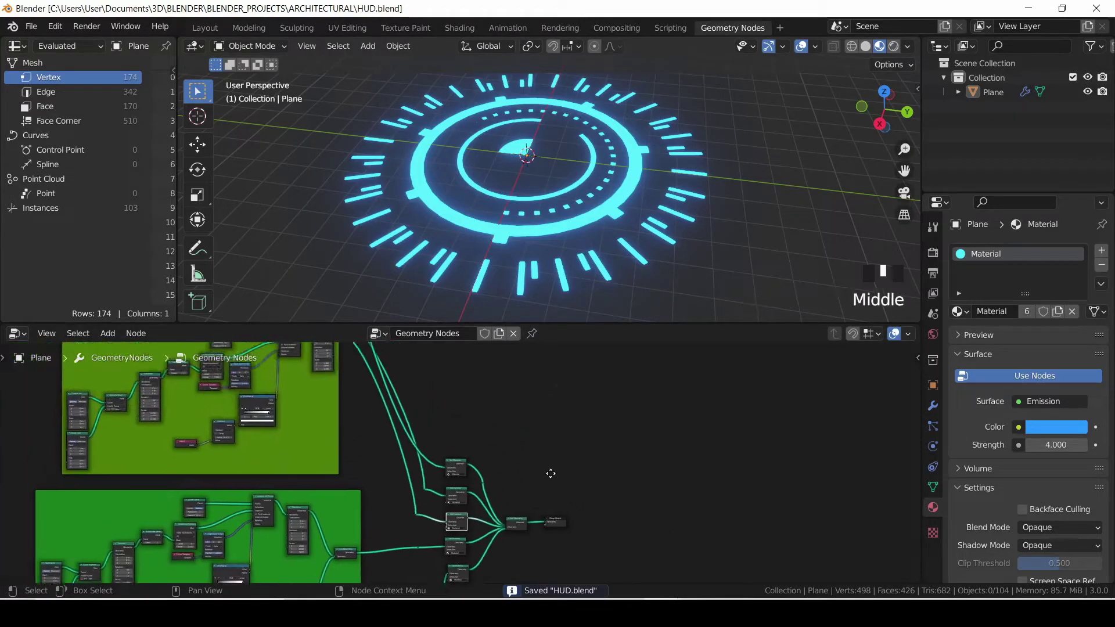
{"action": "scroll", "coordinate": [559, 444], "scroll_direction": "up", "scroll_amount": 11}
{"action": "left_click", "coordinate": [487, 416]}
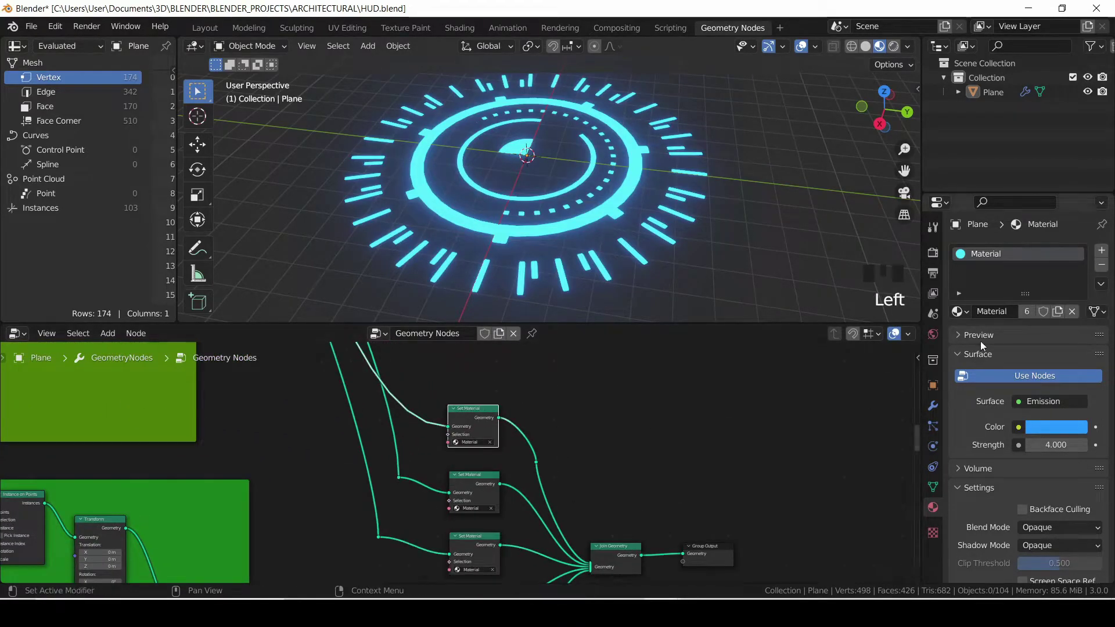
{"action": "left_click", "coordinate": [1102, 251]}
{"action": "left_click", "coordinate": [965, 341]}
{"action": "left_click", "coordinate": [923, 367]}
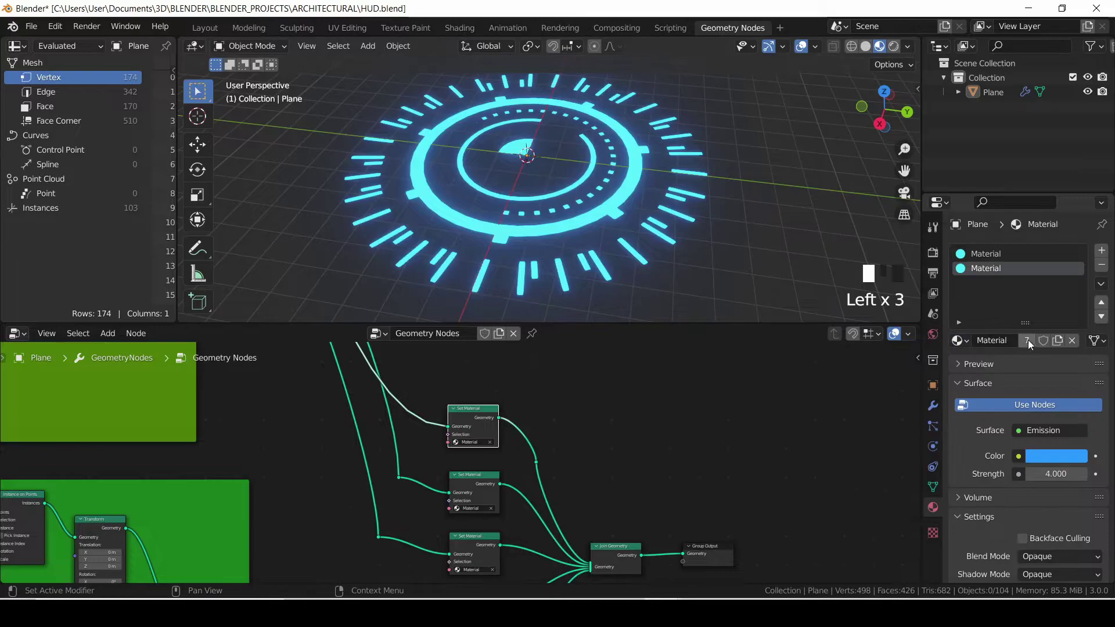
{"action": "left_click", "coordinate": [1026, 340]}
- Add a third material slot holding another single-user copy of the blue emission material
{"action": "left_click", "coordinate": [1101, 251]}
{"action": "left_click", "coordinate": [959, 341]}
{"action": "left_click", "coordinate": [922, 376]}
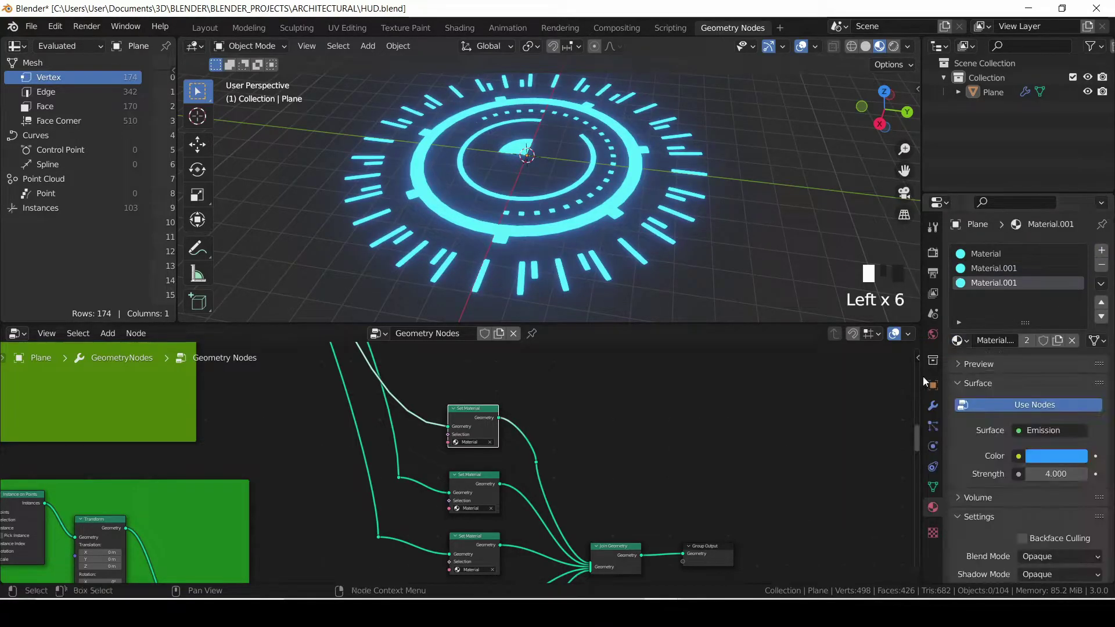
{"action": "left_click", "coordinate": [1025, 342]}
- Set the emission color of Material.001 to pale yellow
{"action": "left_click", "coordinate": [987, 269]}
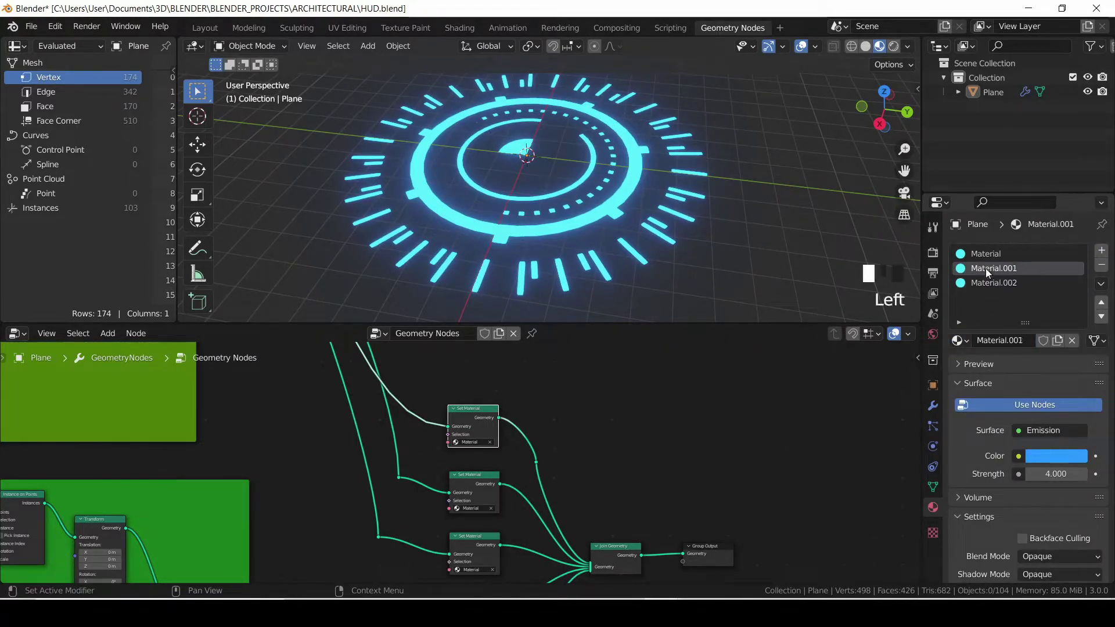
{"action": "left_click", "coordinate": [1051, 455]}
{"action": "left_click", "coordinate": [989, 318]}
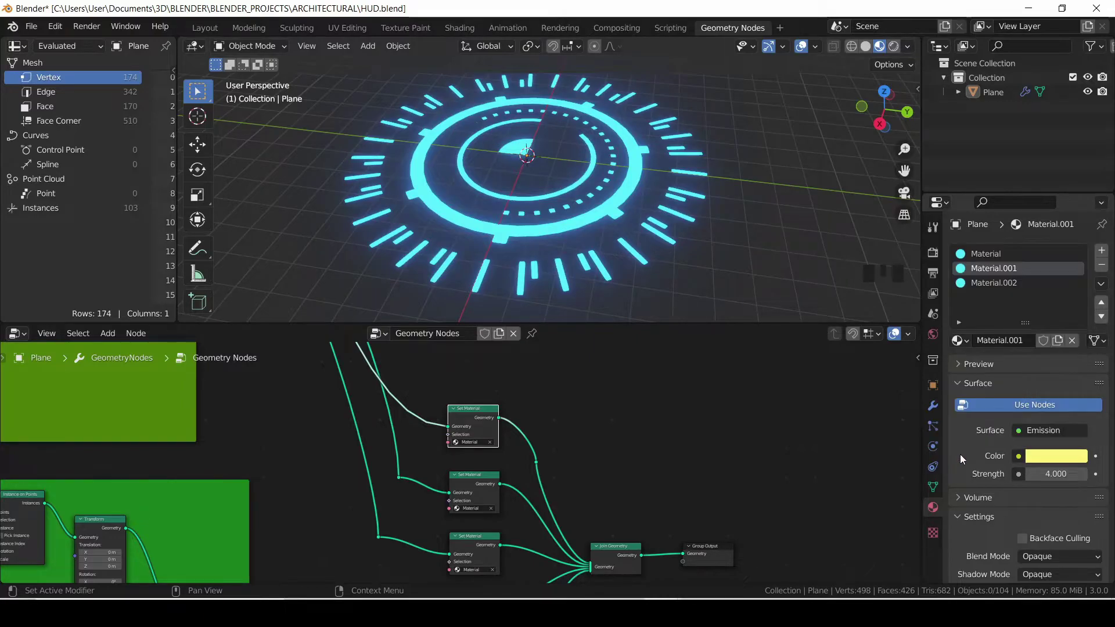
- Add a fourth material slot with a single-user copy of Material and set its emission color to near white
{"action": "left_click", "coordinate": [1101, 251]}
{"action": "left_click", "coordinate": [959, 341]}
{"action": "left_click", "coordinate": [917, 364]}
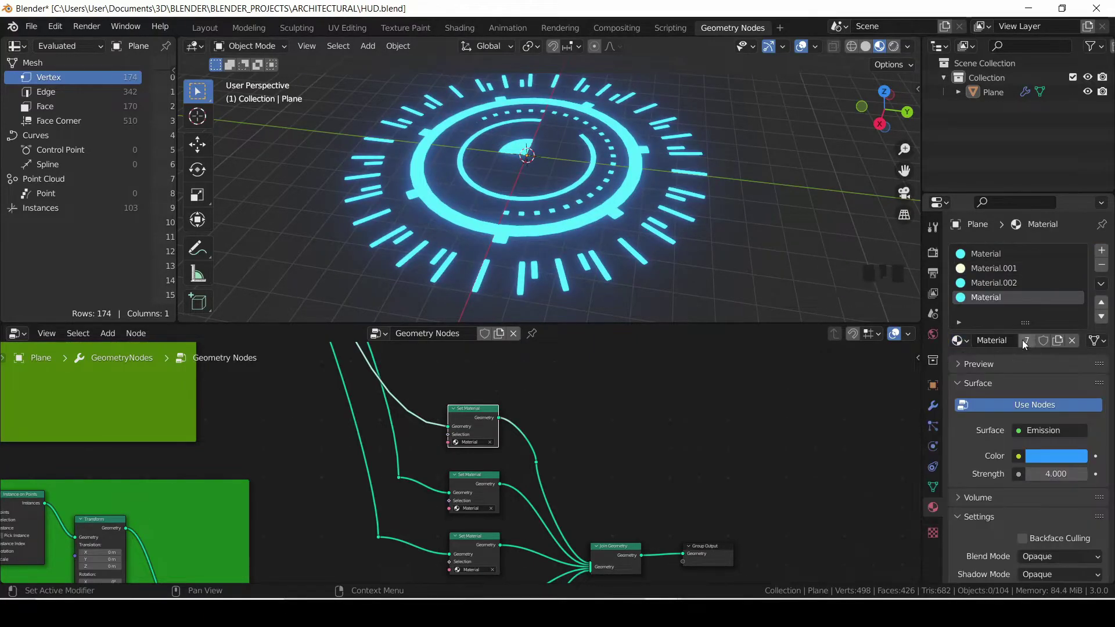
{"action": "left_click", "coordinate": [1022, 339]}
{"action": "left_click", "coordinate": [1054, 458]}
{"action": "left_click", "coordinate": [1011, 303]}
{"action": "key", "text": "Return"}
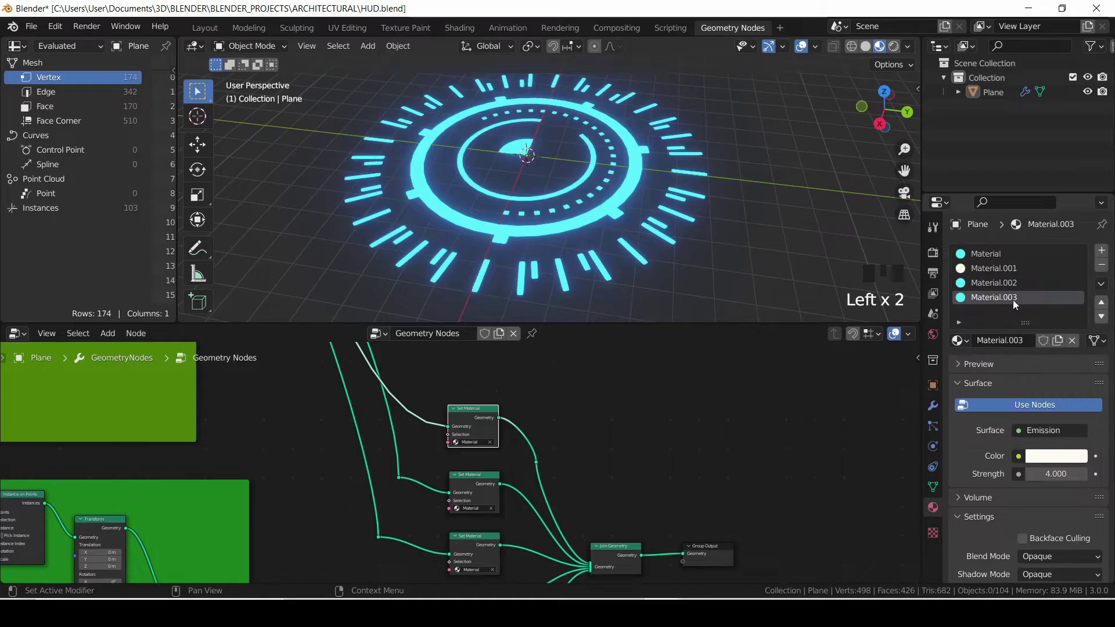
- Assign Material.003 to the topmost Set Material node and Material.001 to the second one
{"action": "left_click", "coordinate": [479, 443]}
{"action": "left_click", "coordinate": [476, 475]}
{"action": "left_click", "coordinate": [471, 508]}
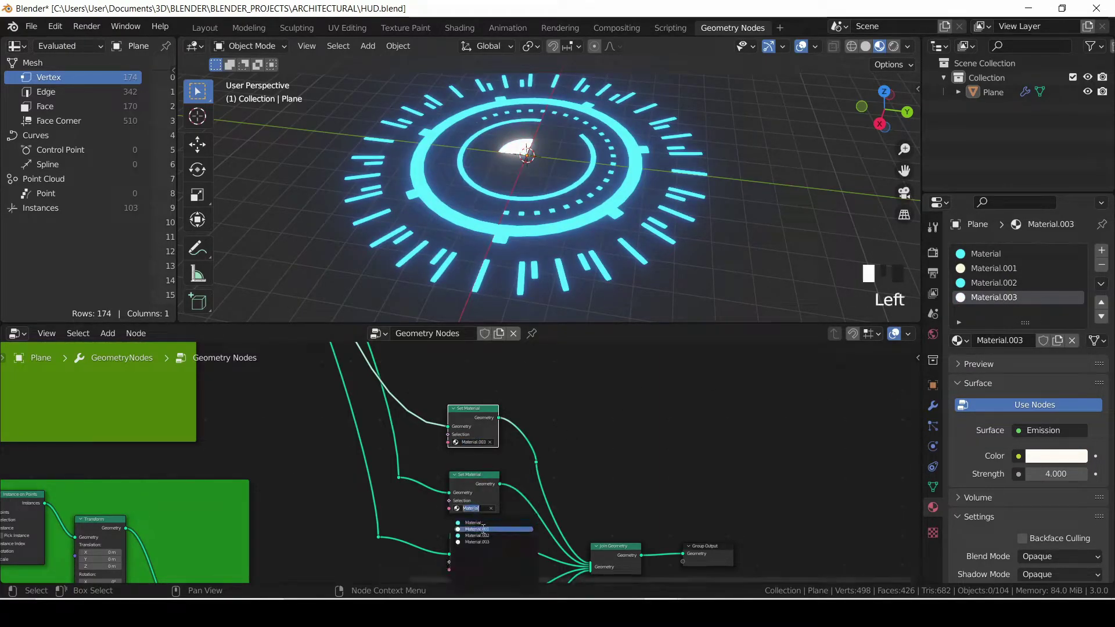
{"action": "left_click", "coordinate": [483, 529]}
- Try Material.001 on the third Set Material node and switch it back to Material
{"action": "middle_click_drag", "start_coordinate": [659, 464], "coordinate": [689, 344]}
{"action": "left_click", "coordinate": [504, 451]}
{"action": "left_click", "coordinate": [509, 472]}
{"action": "left_click", "coordinate": [507, 451]}
{"action": "left_click", "coordinate": [516, 466]}
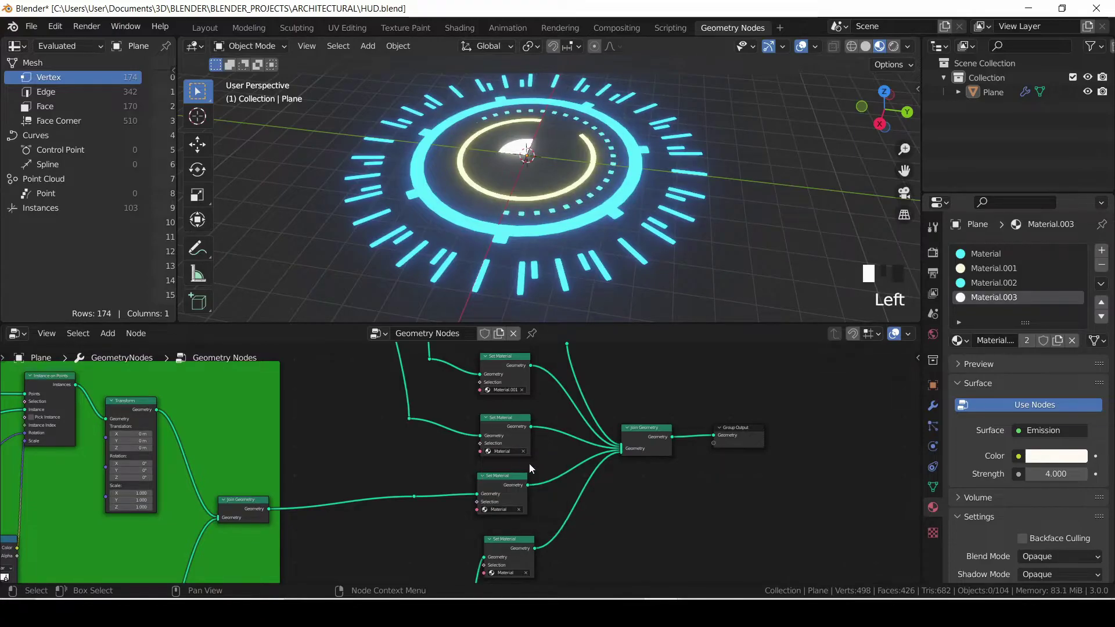
- Assign Material.001 to the lowest Set Material node, which feeds the outer tick rings
{"action": "middle_click_drag", "start_coordinate": [528, 464], "coordinate": [548, 448]}
{"action": "scroll", "coordinate": [549, 465], "scroll_direction": "up", "scroll_amount": 4}
{"action": "left_click", "coordinate": [540, 470]}
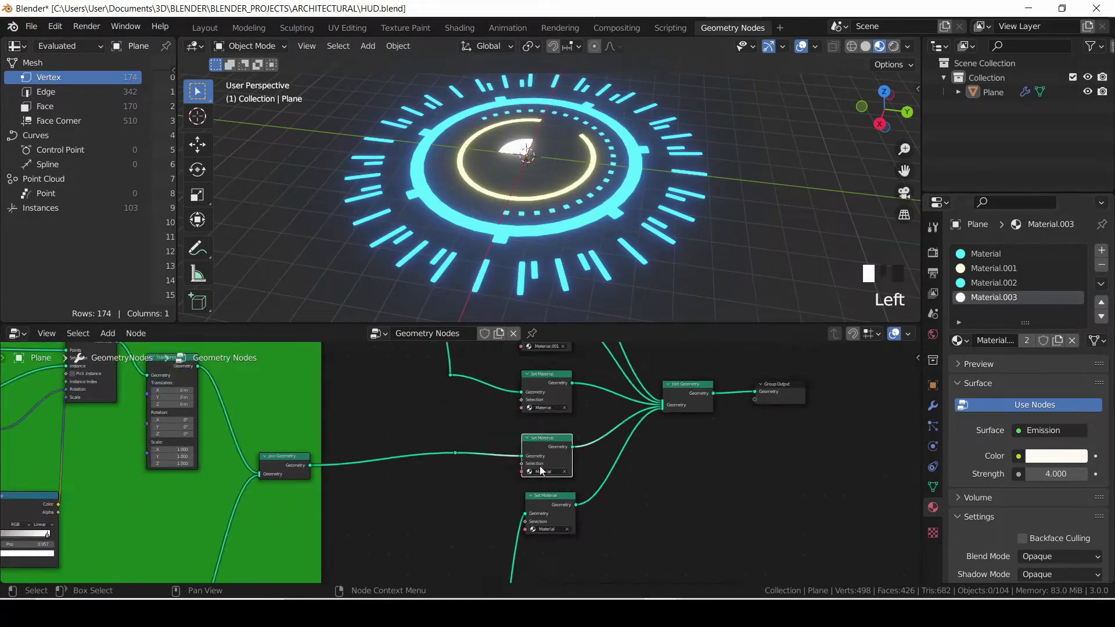
{"action": "left_click", "coordinate": [548, 529]}
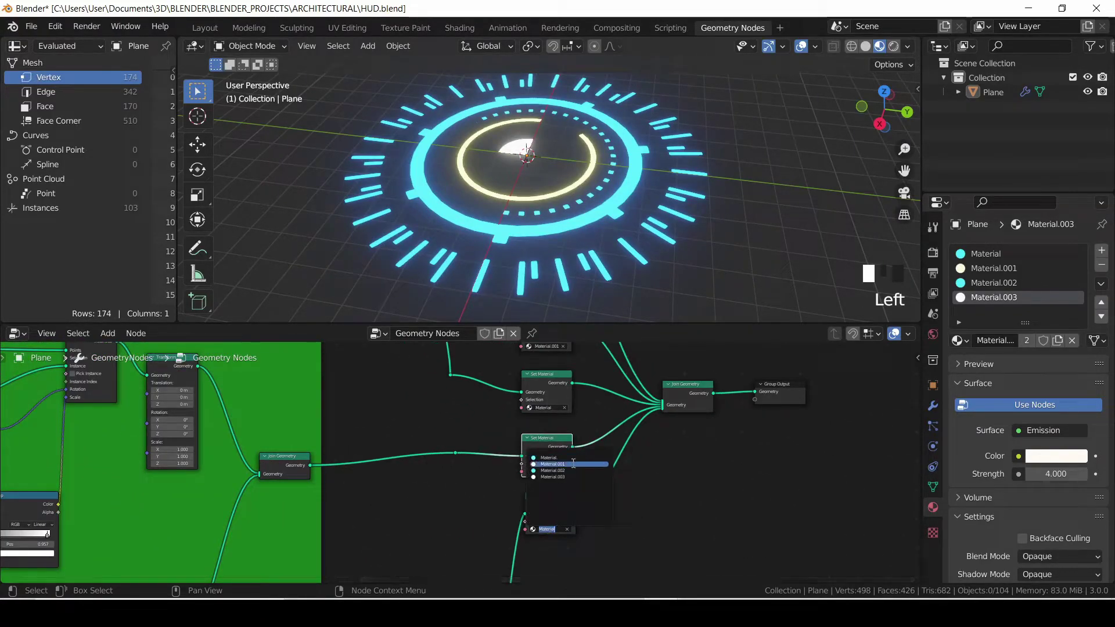
{"action": "left_click", "coordinate": [551, 464]}
- Change the emission color of Material.001 to a more saturated orange
{"action": "scroll", "coordinate": [619, 215], "scroll_direction": "down", "scroll_amount": 4}
{"action": "scroll", "coordinate": [619, 215], "scroll_direction": "up", "scroll_amount": 1}
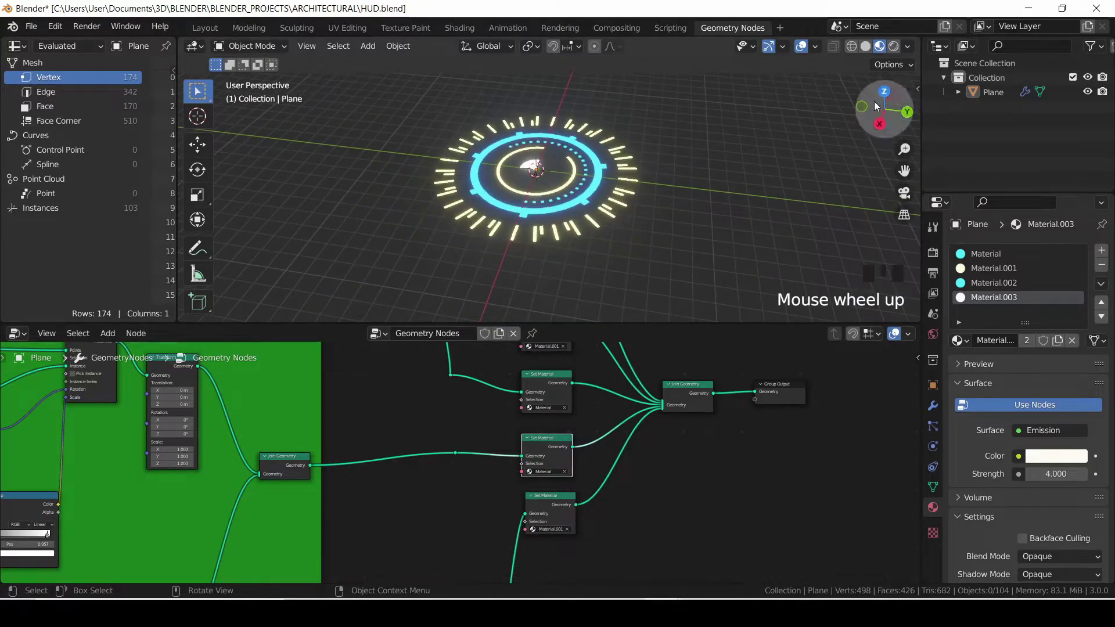
{"action": "left_click_drag", "start_coordinate": [883, 114], "coordinate": [847, 119]}
{"action": "scroll", "coordinate": [831, 120], "scroll_direction": "up", "scroll_amount": 5}
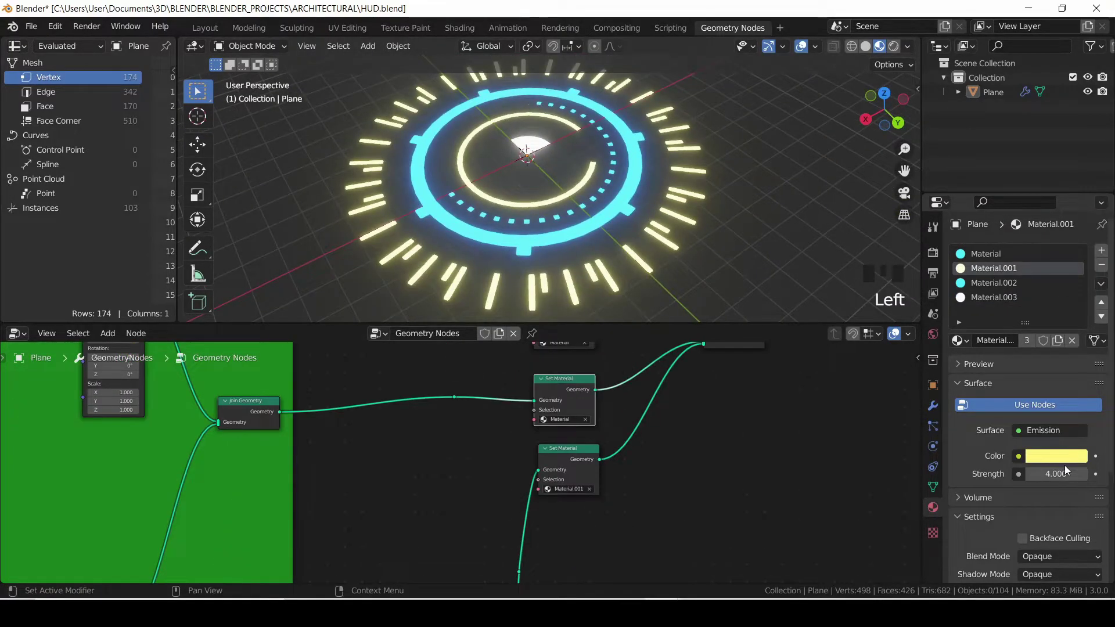
{"action": "left_click", "coordinate": [1055, 456]}
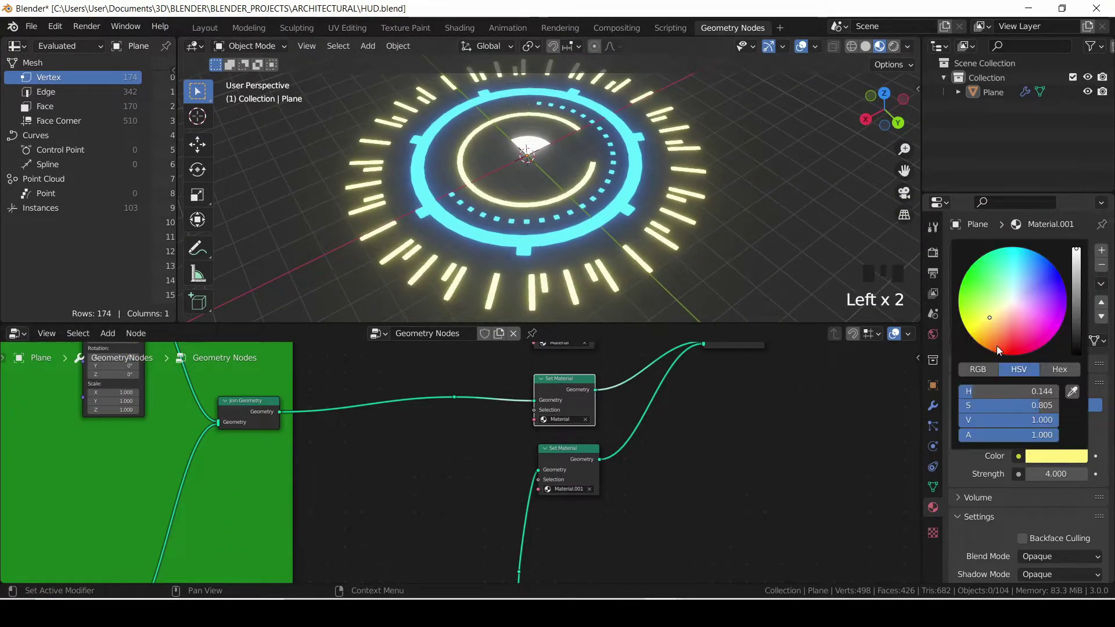
{"action": "left_click_drag", "start_coordinate": [996, 346], "coordinate": [991, 339]}
- Shift the emission color of the first material, Material, to a deeper blue and save the file
{"action": "left_click", "coordinate": [989, 252]}
{"action": "left_click", "coordinate": [1053, 457]}
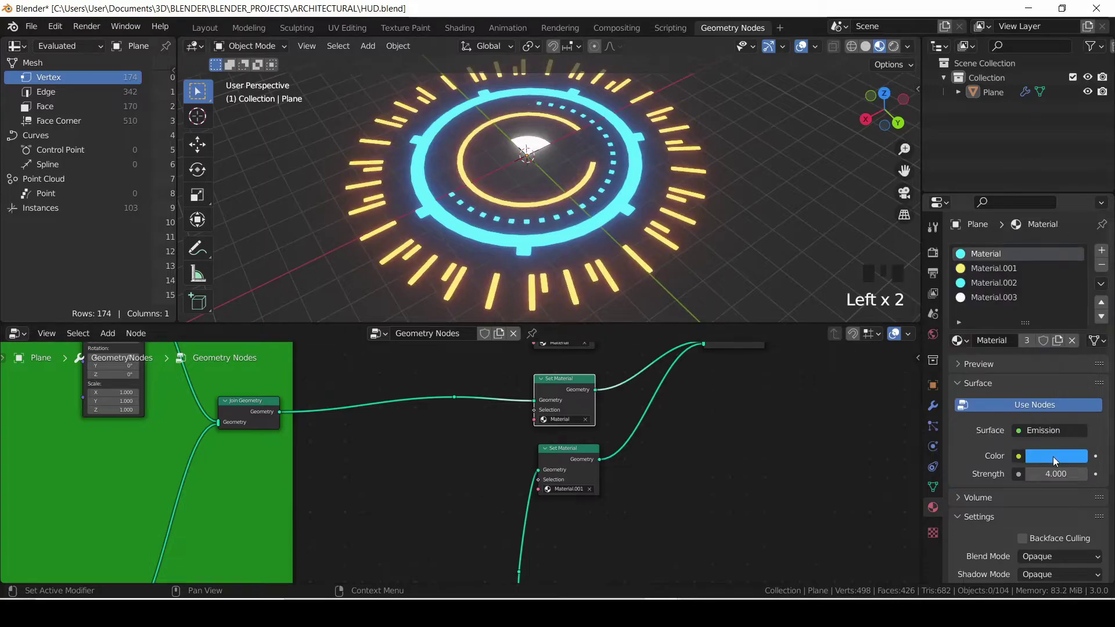
{"action": "left_click", "coordinate": [1024, 262]}
{"action": "left_click", "coordinate": [734, 262]}
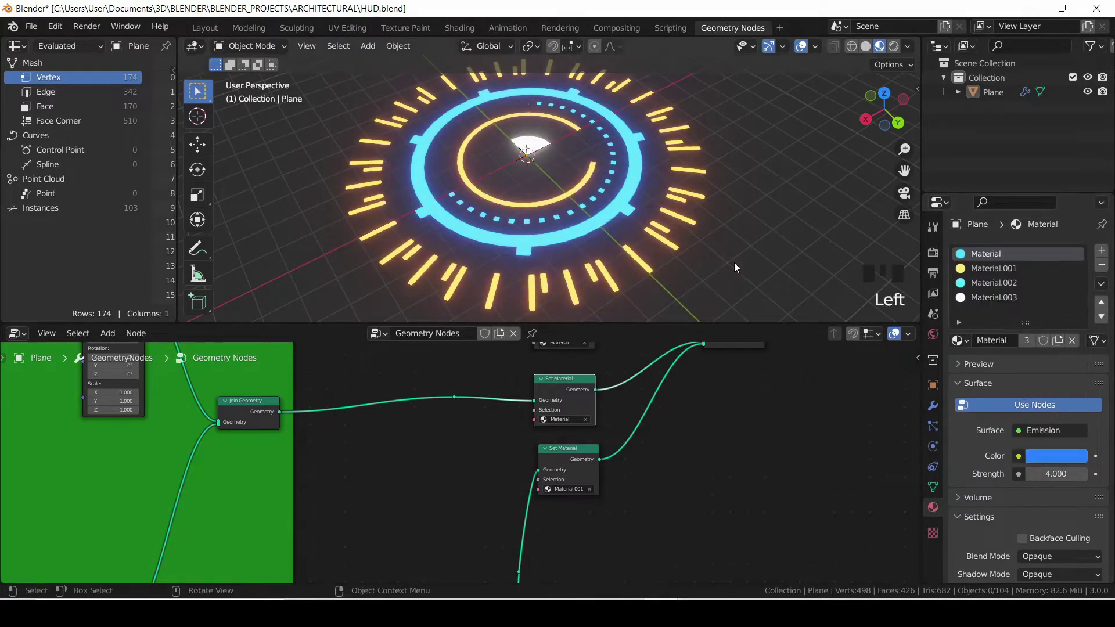
{"action": "scroll", "coordinate": [734, 263], "scroll_direction": "down", "scroll_amount": 4}
{"action": "scroll", "coordinate": [688, 228], "scroll_direction": "up", "scroll_amount": 3}
{"action": "key", "text": "ctrl+s"}
- Review the colored HUD from a lower angle and look over the framed node groups from the final Join Geometry back to Group Input
{"action": "left_click_drag", "start_coordinate": [889, 112], "coordinate": [918, 76]}
{"action": "middle_click_drag", "start_coordinate": [743, 402], "coordinate": [741, 523]}
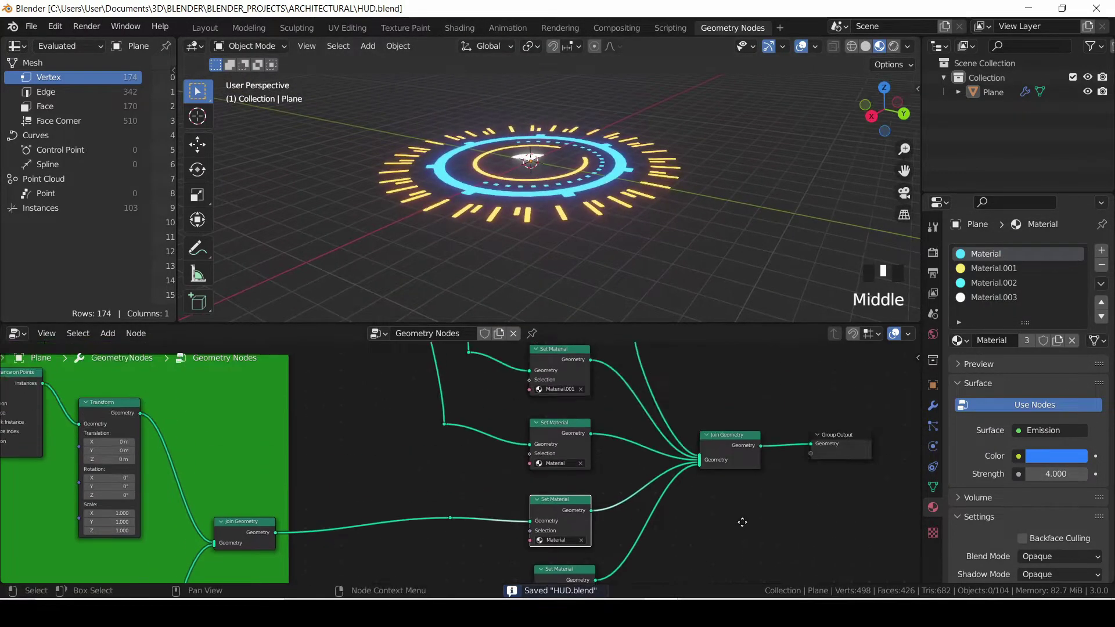
{"action": "middle_click_drag", "start_coordinate": [713, 412], "coordinate": [731, 556]}
{"action": "scroll", "coordinate": [729, 550], "scroll_direction": "down", "scroll_amount": 5}
{"action": "middle_click_drag", "start_coordinate": [730, 464], "coordinate": [726, 346]}
{"action": "scroll", "coordinate": [685, 305], "scroll_direction": "down", "scroll_amount": 1}
{"action": "scroll", "coordinate": [587, 387], "scroll_direction": "down", "scroll_amount": 1}
{"action": "scroll", "coordinate": [588, 386], "scroll_direction": "down", "scroll_amount": 4}
{"action": "middle_click_drag", "start_coordinate": [587, 387], "coordinate": [699, 522]}
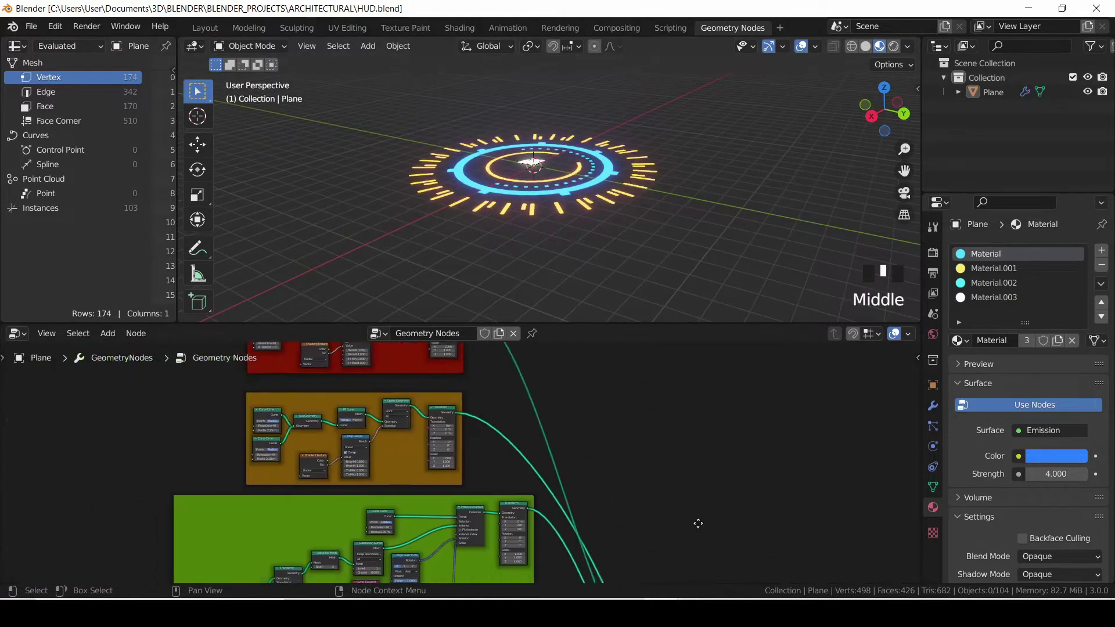
{"action": "scroll", "coordinate": [627, 455], "scroll_direction": "down", "scroll_amount": 4}
{"action": "scroll", "coordinate": [627, 455], "scroll_direction": "up", "scroll_amount": 3}
{"action": "middle_click_drag", "start_coordinate": [499, 397], "coordinate": [653, 423]}
{"action": "key", "text": "ctrl+s"}
{"action": "scroll", "coordinate": [652, 423], "scroll_direction": "down", "scroll_amount": 9}
{"action": "middle_click_drag", "start_coordinate": [588, 388], "coordinate": [666, 428]}
{"action": "scroll", "coordinate": [656, 390], "scroll_direction": "up", "scroll_amount": 10}
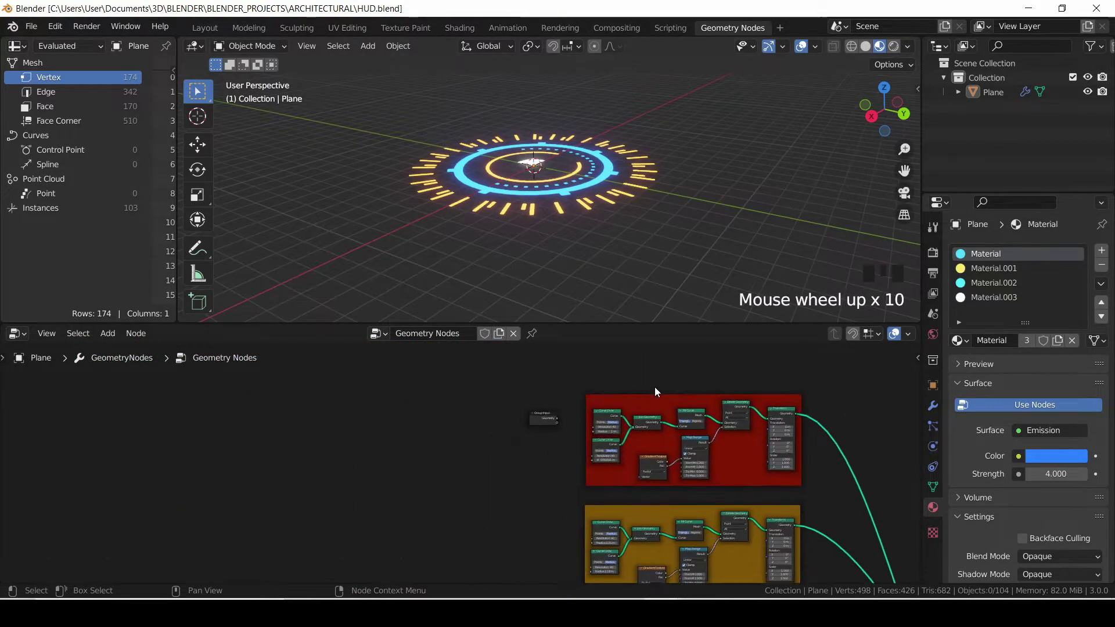
- Expose the upper Curve Circle's Radius in the red frame through Group Input and check it in the plane's modifier settings
{"action": "scroll", "coordinate": [409, 501], "scroll_direction": "up", "scroll_amount": 5}
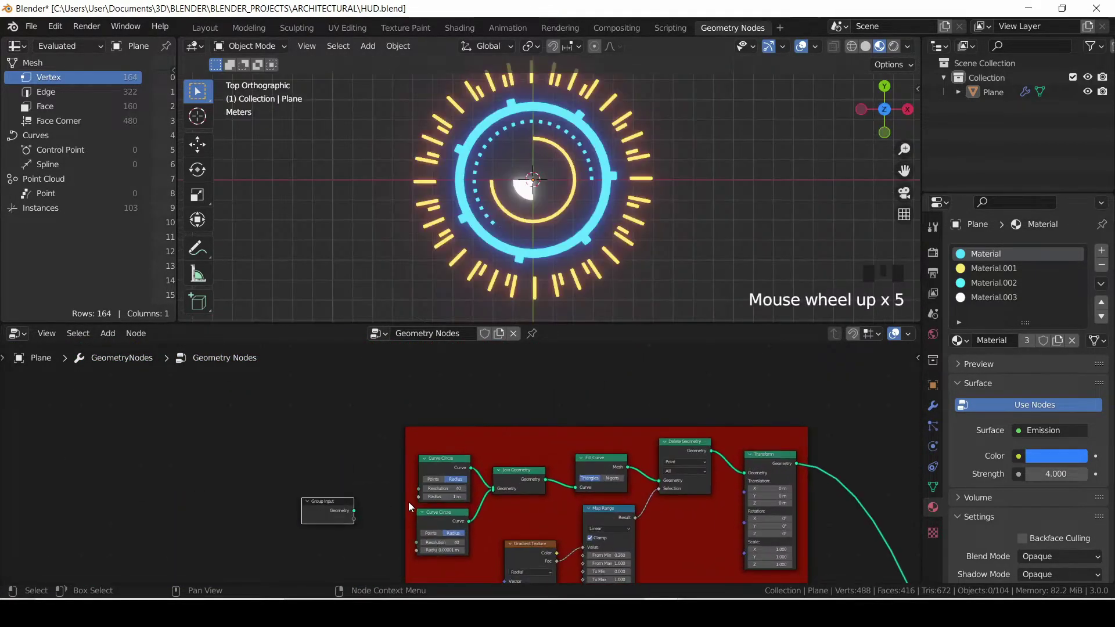
{"action": "middle_click_drag", "start_coordinate": [409, 502], "coordinate": [428, 453]}
{"action": "left_click_drag", "start_coordinate": [473, 446], "coordinate": [342, 473], "text": "shift"}
{"action": "left_click", "coordinate": [932, 406]}
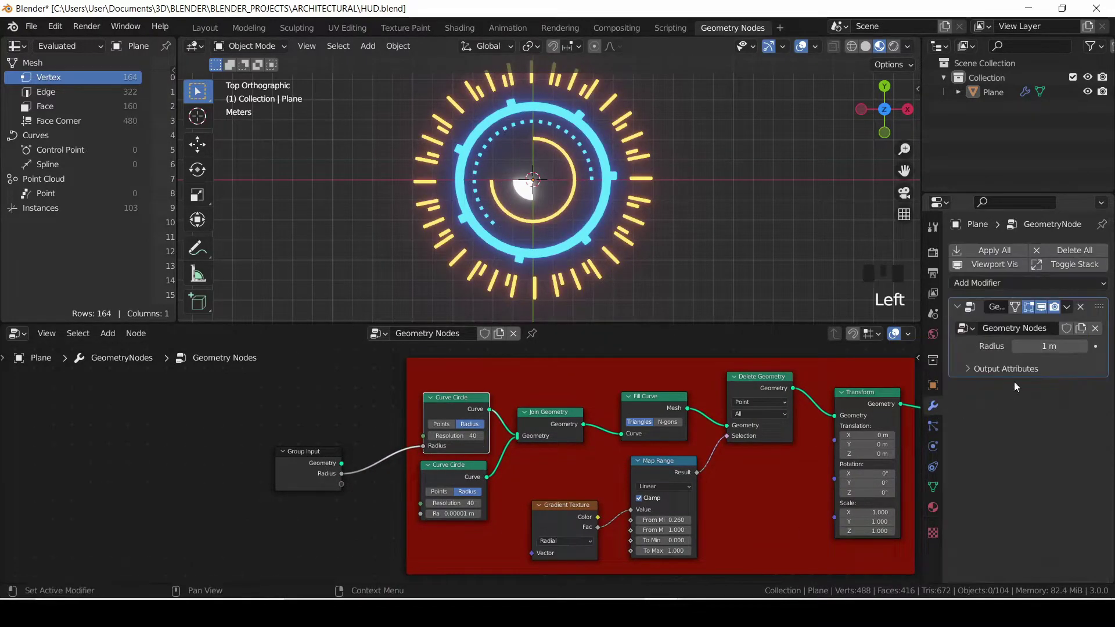
{"action": "left_click_drag", "start_coordinate": [1047, 346], "coordinate": [1047, 346]}
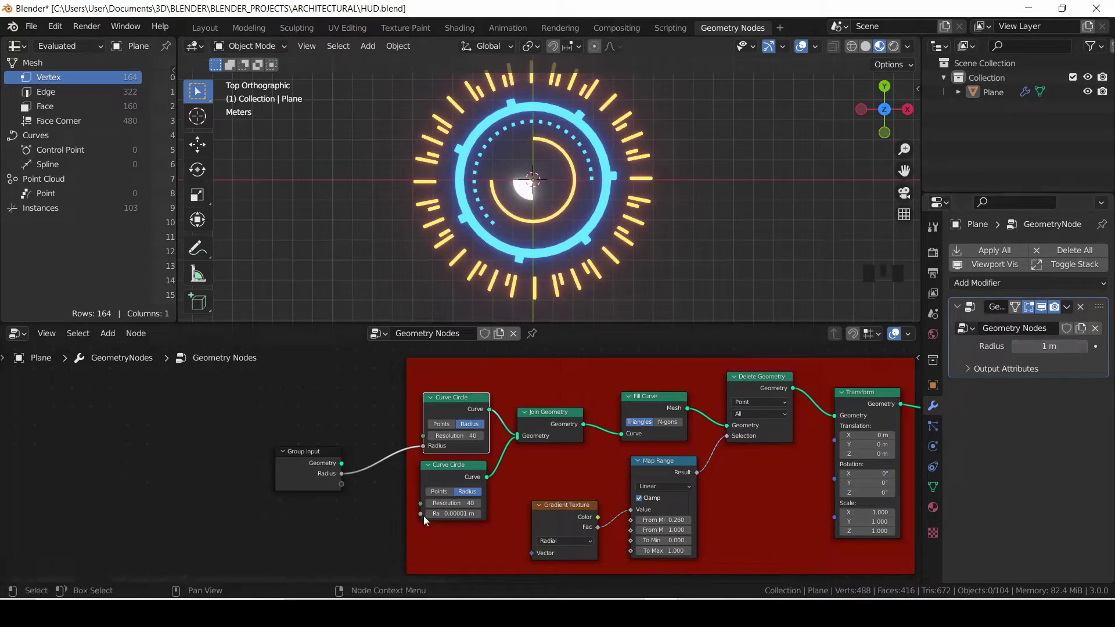
- Expose the lower Curve Circle's Radius in the red frame through Group Input and save the file
{"action": "left_click_drag", "start_coordinate": [420, 514], "coordinate": [341, 484]}
{"action": "middle_click_drag", "start_coordinate": [362, 524], "coordinate": [347, 494]}
{"action": "key", "text": "ctrl+s"}
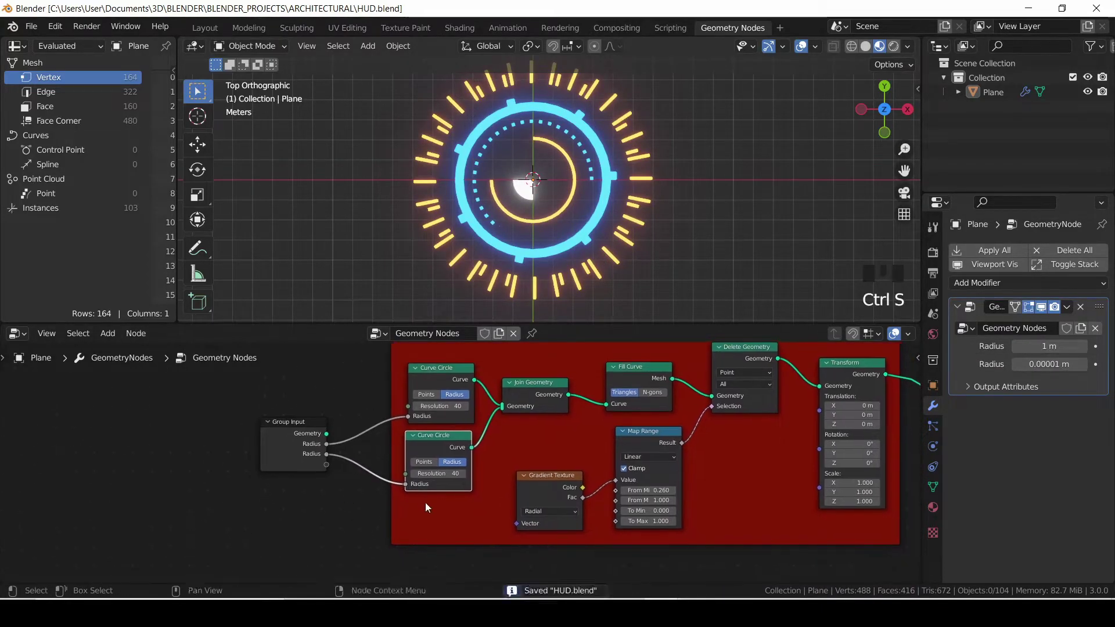
- Expose the red frame's Map Range From Min value through Group Input
{"action": "middle_click_drag", "start_coordinate": [635, 490], "coordinate": [632, 466]}
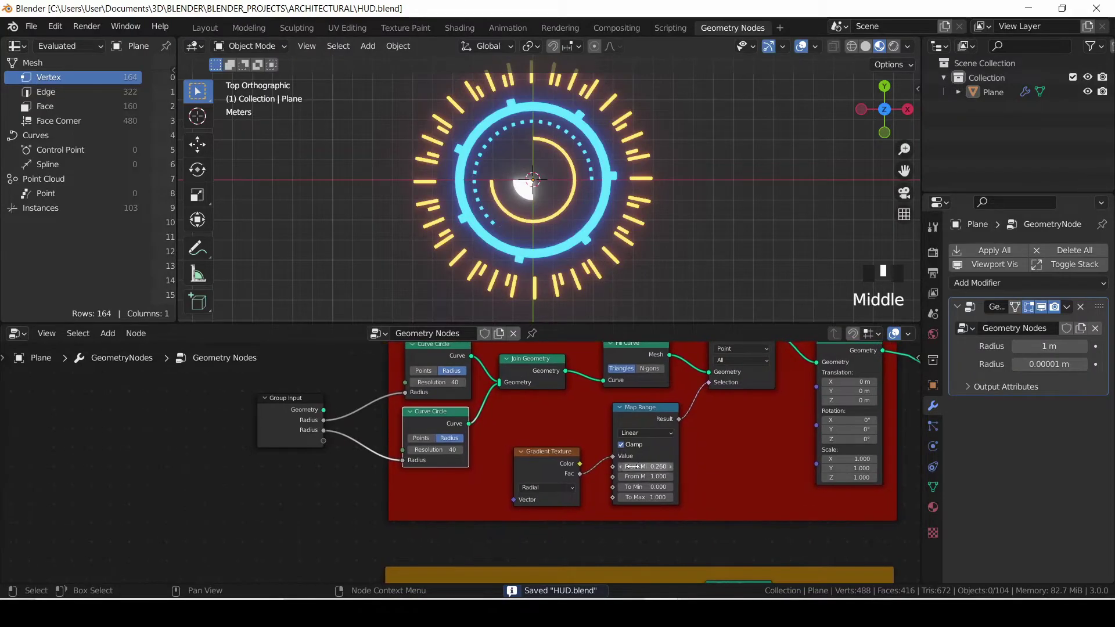
{"action": "left_click_drag", "start_coordinate": [632, 466], "coordinate": [324, 441]}
{"action": "left_click", "coordinate": [606, 469]}
- Add a Combine XYZ node in the red frame and connect its Vector to the Transform node's Translation
{"action": "middle_click_drag", "start_coordinate": [671, 520], "coordinate": [628, 559]}
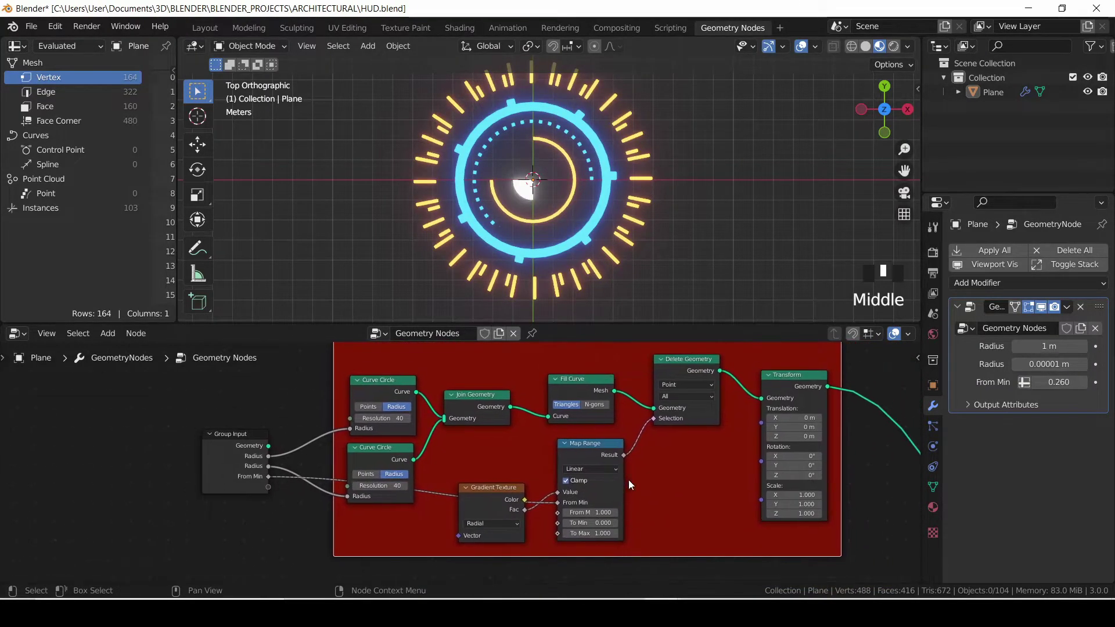
{"action": "key", "text": "shift+a"}
{"action": "left_click", "coordinate": [679, 306]}
{"action": "type", "text": "COMB"}
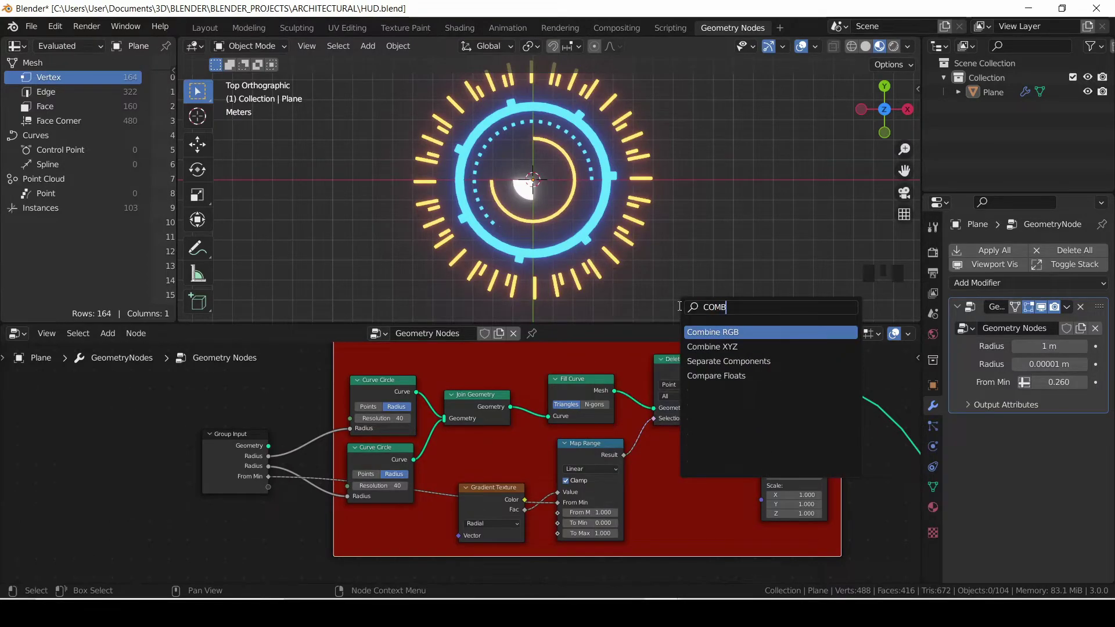
{"action": "left_click", "coordinate": [712, 346]}
{"action": "left_click", "coordinate": [734, 423]}
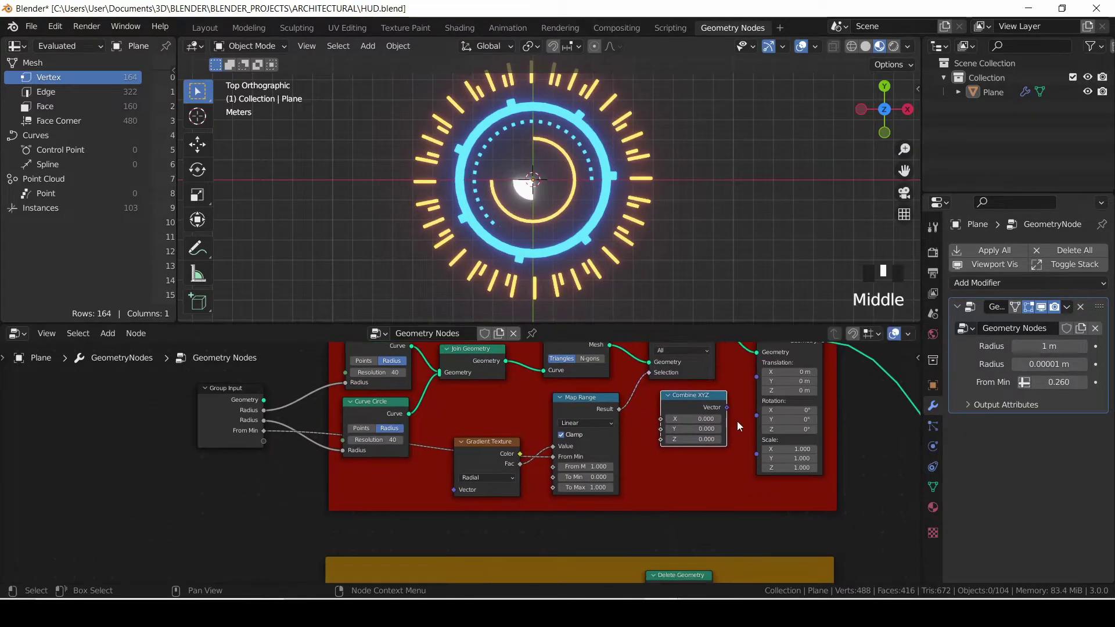
{"action": "scroll", "coordinate": [737, 420], "scroll_direction": "down", "scroll_amount": 3}
{"action": "left_click_drag", "start_coordinate": [671, 418], "coordinate": [695, 395]}
{"action": "middle_click_drag", "start_coordinate": [679, 433], "coordinate": [696, 419]}
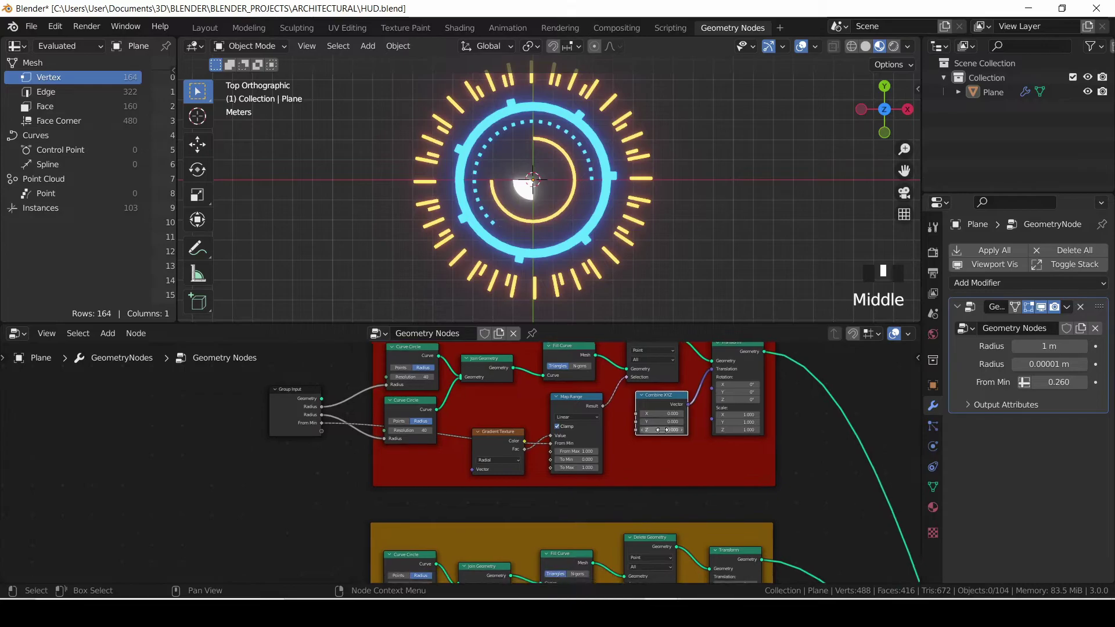
- Expose the Z value of the translation's Combine XYZ node through Group Input
{"action": "mouse_move", "coordinate": [662, 429]}
{"action": "left_mouse_down"}
{"action": "mouse_move", "coordinate": [691, 429]}
{"action": "mouse_move", "coordinate": [662, 429]}
{"action": "left_mouse_up"}
{"action": "left_click_drag", "start_coordinate": [868, 125], "coordinate": [885, 47]}
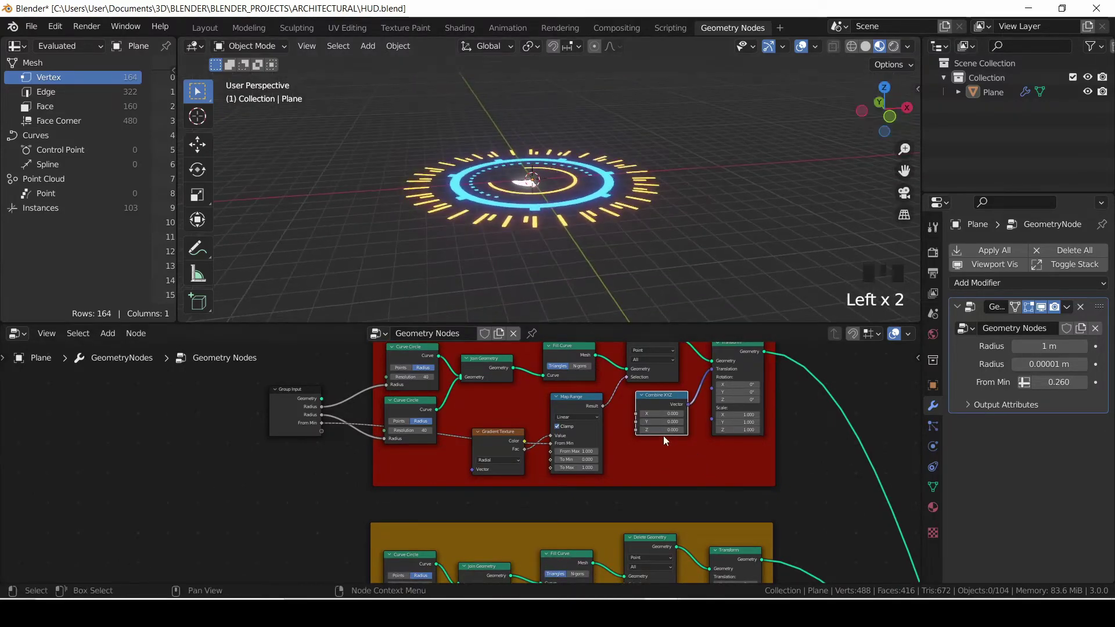
{"action": "left_click_drag", "start_coordinate": [662, 430], "coordinate": [323, 431]}
- Rearrange the nodes in the red frame to make room around Combine XYZ and Transform
{"action": "scroll", "coordinate": [674, 464], "scroll_direction": "up", "scroll_amount": 4}
{"action": "middle_click_drag", "start_coordinate": [757, 462], "coordinate": [688, 455]}
{"action": "left_click_drag", "start_coordinate": [711, 433], "coordinate": [764, 437]}
{"action": "left_click_drag", "start_coordinate": [617, 470], "coordinate": [685, 439]}
{"action": "left_click_drag", "start_coordinate": [763, 406], "coordinate": [781, 393]}
{"action": "left_click_drag", "start_coordinate": [713, 427], "coordinate": [718, 414]}
- Duplicate the Combine XYZ node below the original and connect the copy to the Transform node's Rotation
{"action": "key", "text": "shift+d"}
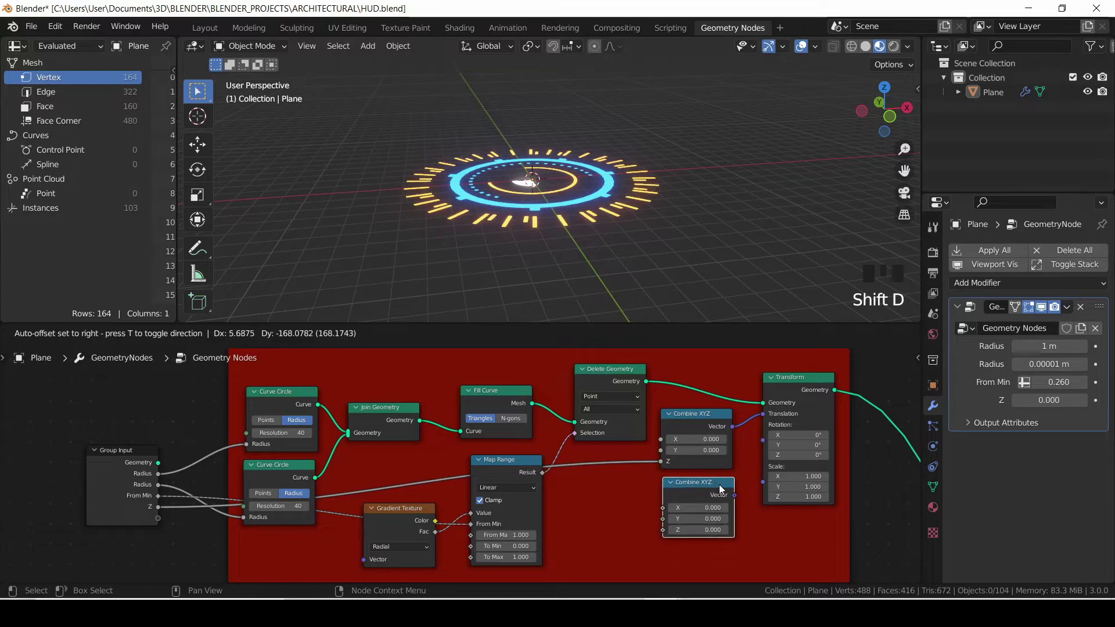
{"action": "left_click", "coordinate": [721, 481]}
{"action": "left_click_drag", "start_coordinate": [734, 495], "coordinate": [768, 444]}
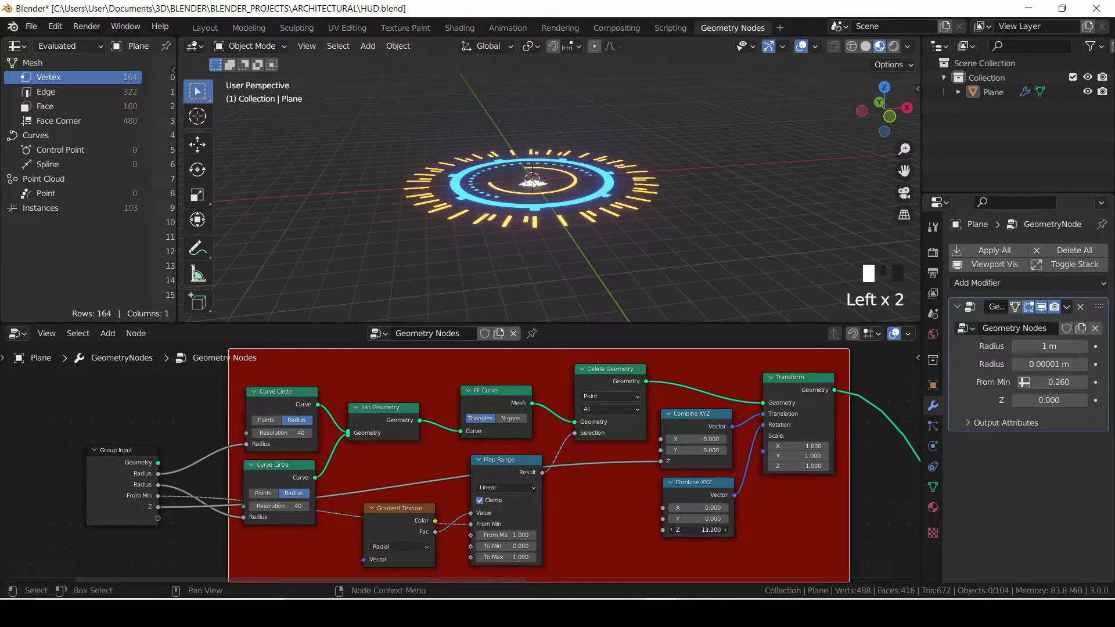
- Expose the Z value of the rotation's Combine XYZ node through Group Input and save the file
{"action": "left_click_drag", "start_coordinate": [663, 529], "coordinate": [164, 515]}
{"action": "scroll", "coordinate": [654, 475], "scroll_direction": "up", "scroll_amount": 4, "text": "ctrl"}
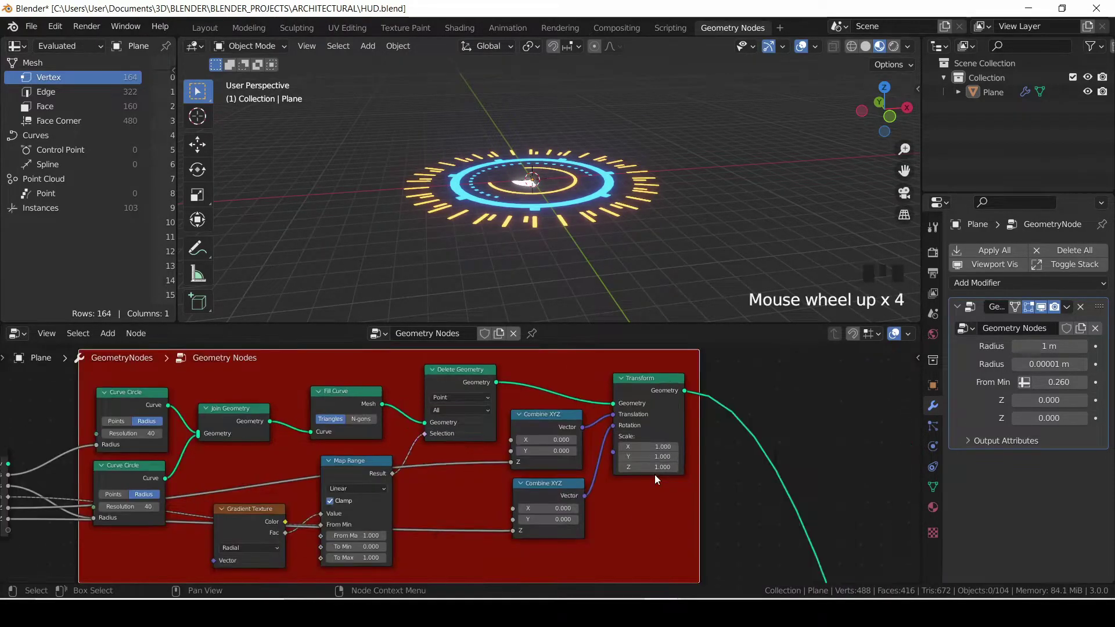
{"action": "left_click_drag", "start_coordinate": [648, 467], "coordinate": [637, 447]}
{"action": "right_click", "coordinate": [637, 469]}
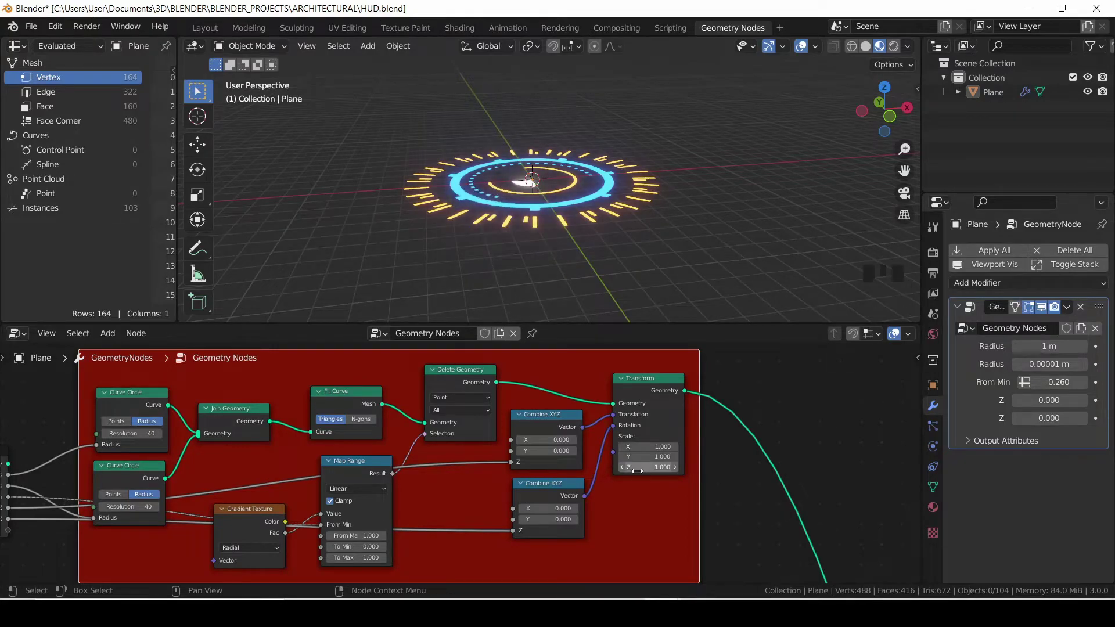
{"action": "left_click_drag", "start_coordinate": [555, 495], "coordinate": [551, 492]}
{"action": "key", "text": "ctrl+s"}
{"action": "scroll", "coordinate": [675, 243], "scroll_direction": "down", "scroll_amount": 2}
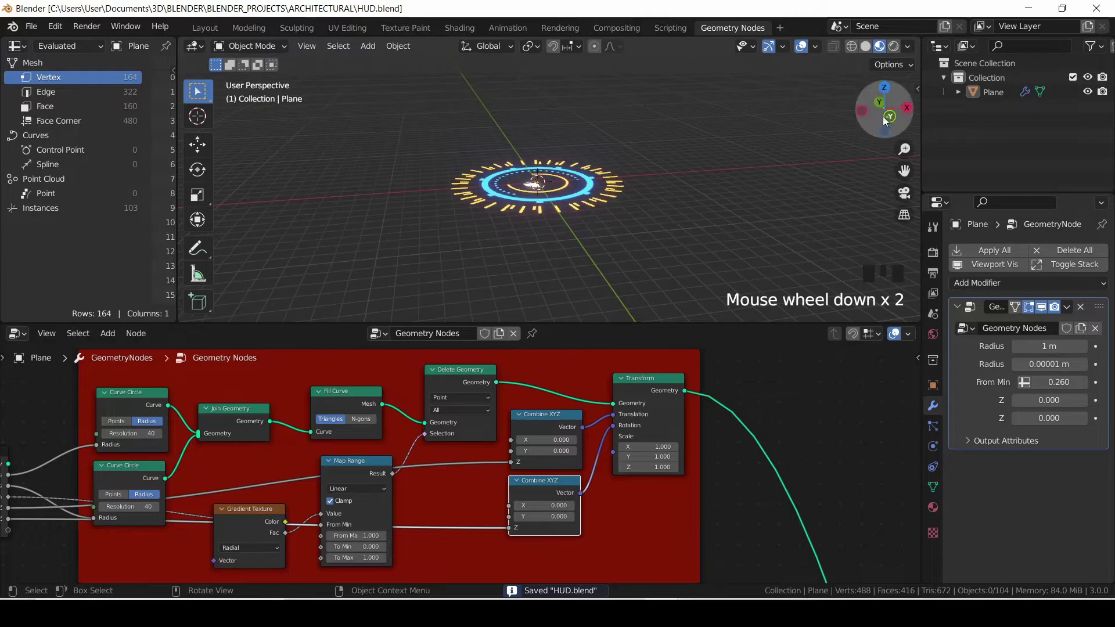
- Rename the two Radius group inputs as Outer_Radius and Inner_Radius, and save the file
{"action": "left_click_drag", "start_coordinate": [884, 108], "coordinate": [859, 141]}
{"action": "scroll", "coordinate": [830, 250], "scroll_direction": "up", "scroll_amount": 2}
{"action": "middle_click_drag", "start_coordinate": [726, 499], "coordinate": [729, 430]}
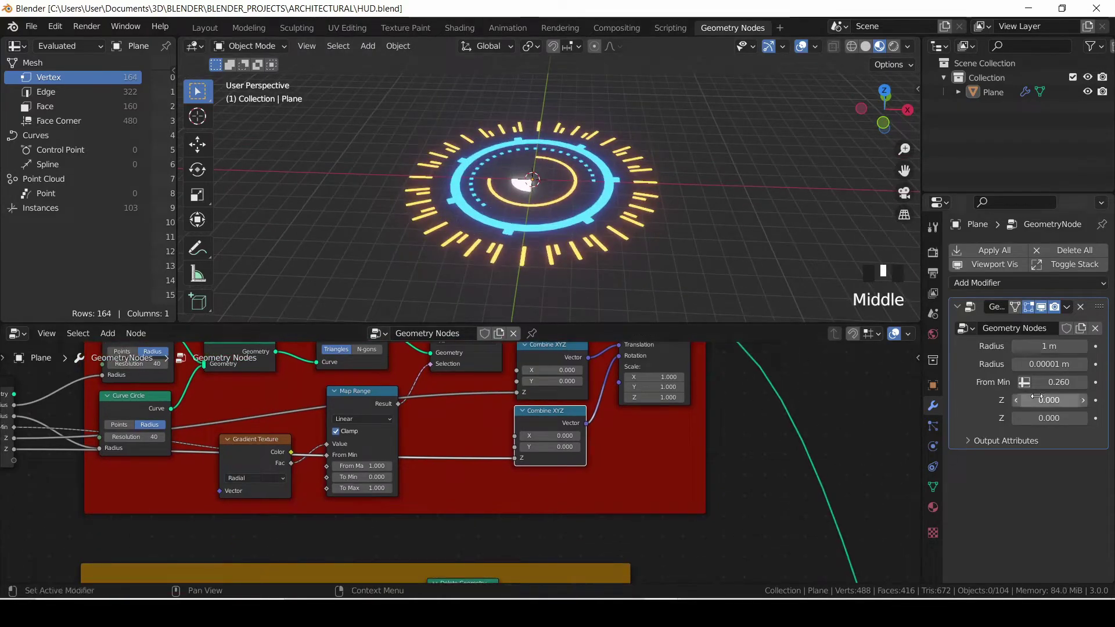
{"action": "key", "text": "n"}
{"action": "left_click", "coordinate": [913, 452]}
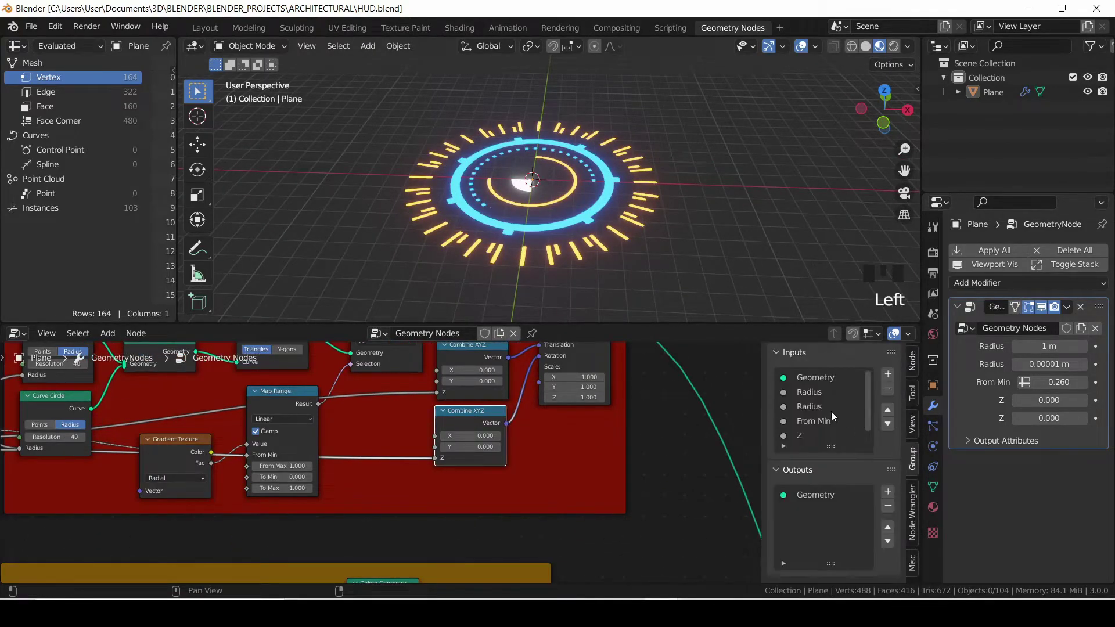
{"action": "left_click", "coordinate": [813, 393]}
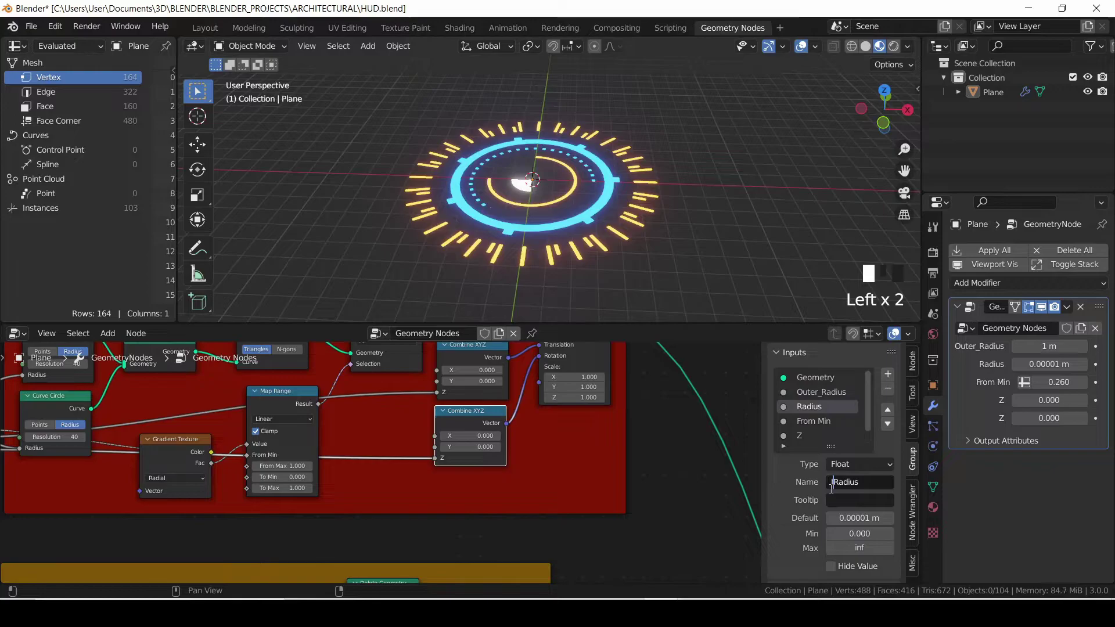
{"action": "key", "text": "ctrl+s"}
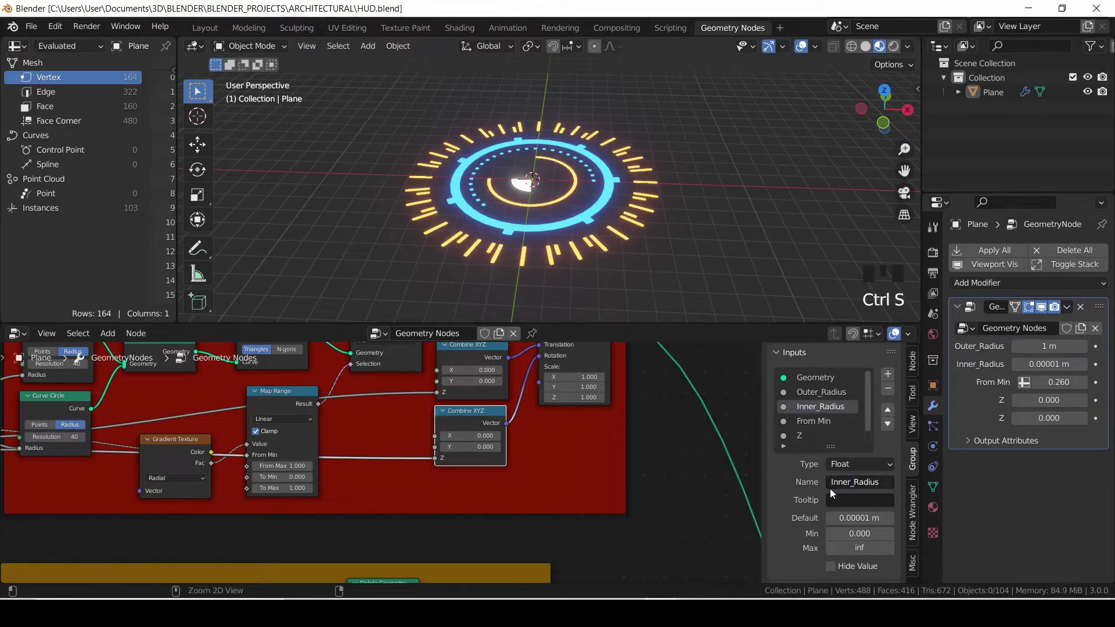
- Rename the From Min group input as Reveal
{"action": "left_click", "coordinate": [813, 421]}
{"action": "left_click", "coordinate": [848, 482]}
{"action": "type", "text": "Revea"}
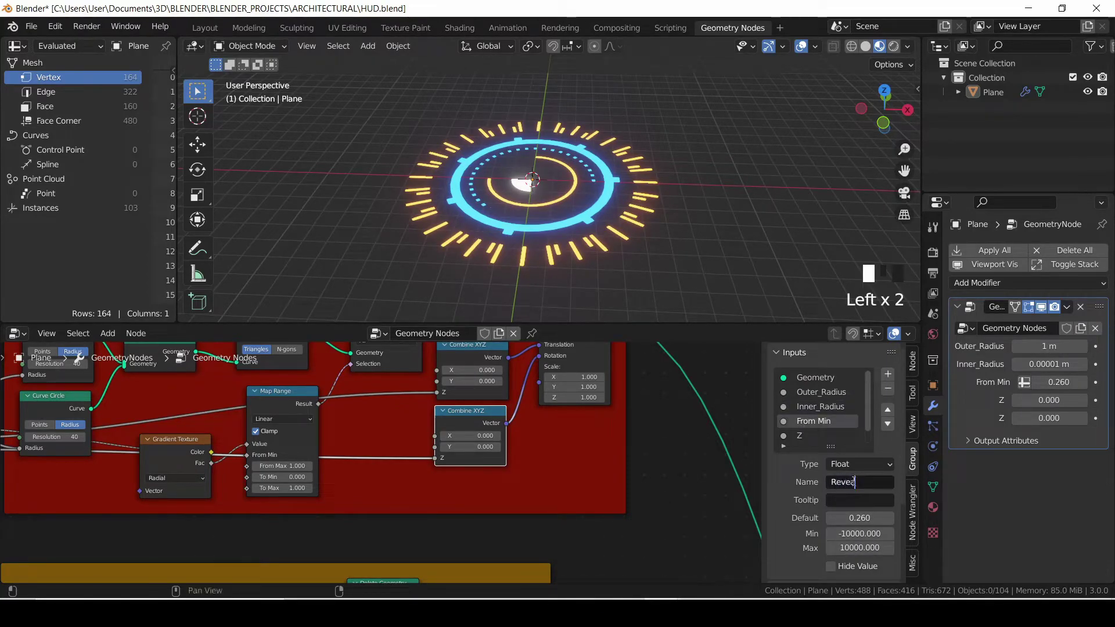
{"action": "type", "text": "l"}
{"action": "key", "text": "Return"}
- Limit the Reveal input to a minimum of 0 and a maximum of 1, and save the file
{"action": "left_click_drag", "start_coordinate": [857, 518], "coordinate": [857, 518]}
{"action": "mouse_move", "coordinate": [1046, 381]}
{"action": "left_mouse_down", "text": "shift"}
{"action": "mouse_move", "coordinate": [1028, 382]}
{"action": "mouse_move", "coordinate": [1046, 381]}
{"action": "left_mouse_up", "text": "shift"}
{"action": "left_click", "coordinate": [874, 534]}
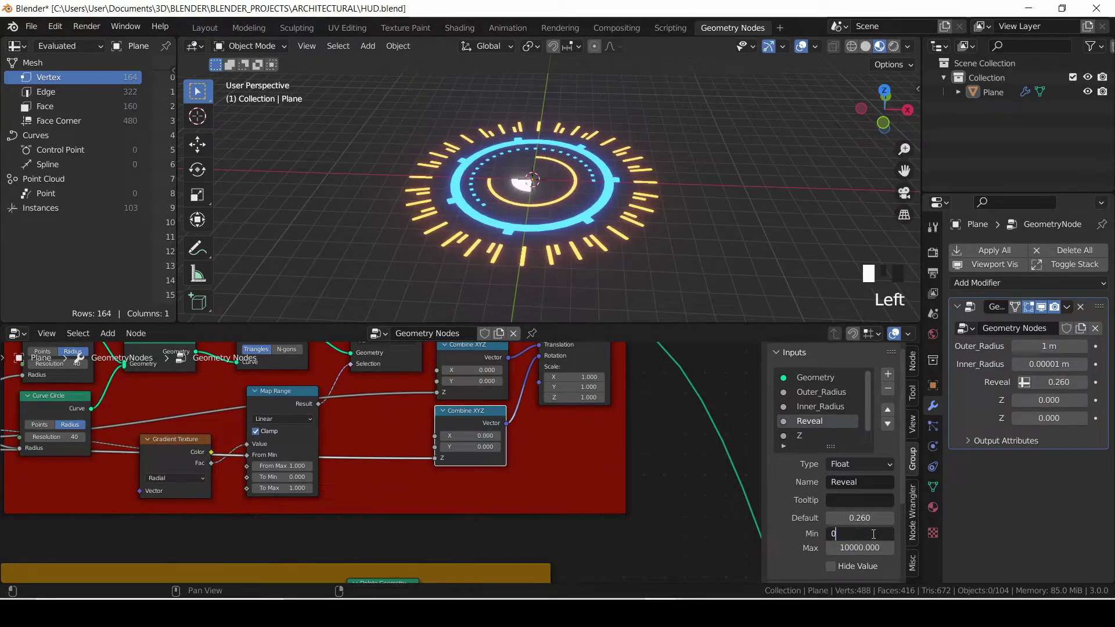
{"action": "type", "text": "0"}
{"action": "key", "text": "Escape"}
{"action": "left_click", "coordinate": [871, 547]}
{"action": "type", "text": "1"}
{"action": "key", "text": "Return"}
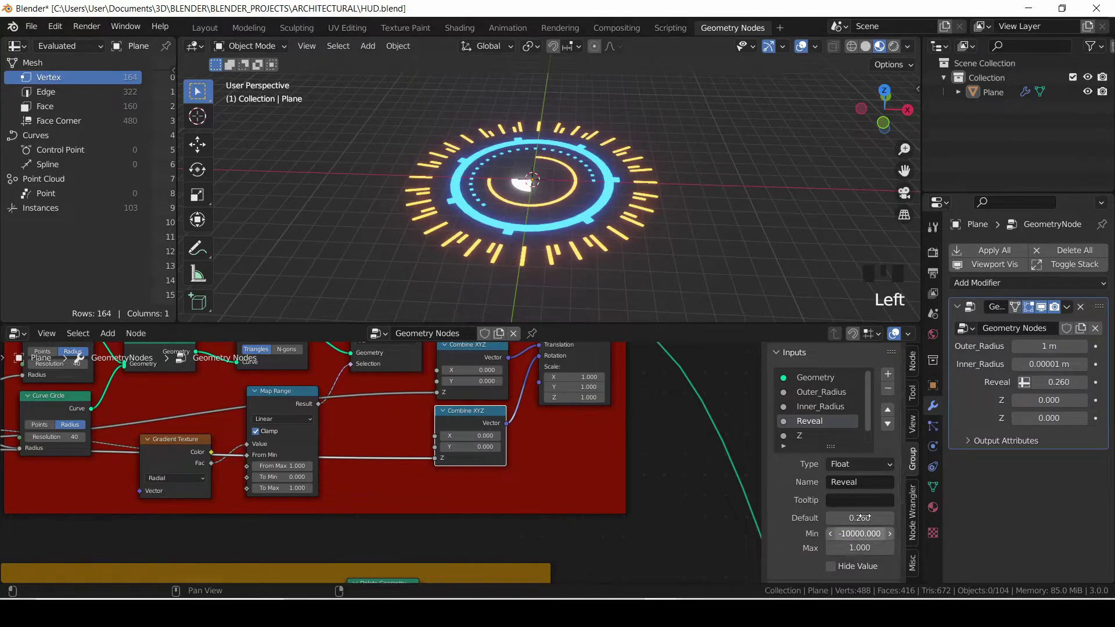
{"action": "left_click_drag", "start_coordinate": [1052, 381], "coordinate": [1083, 381]}
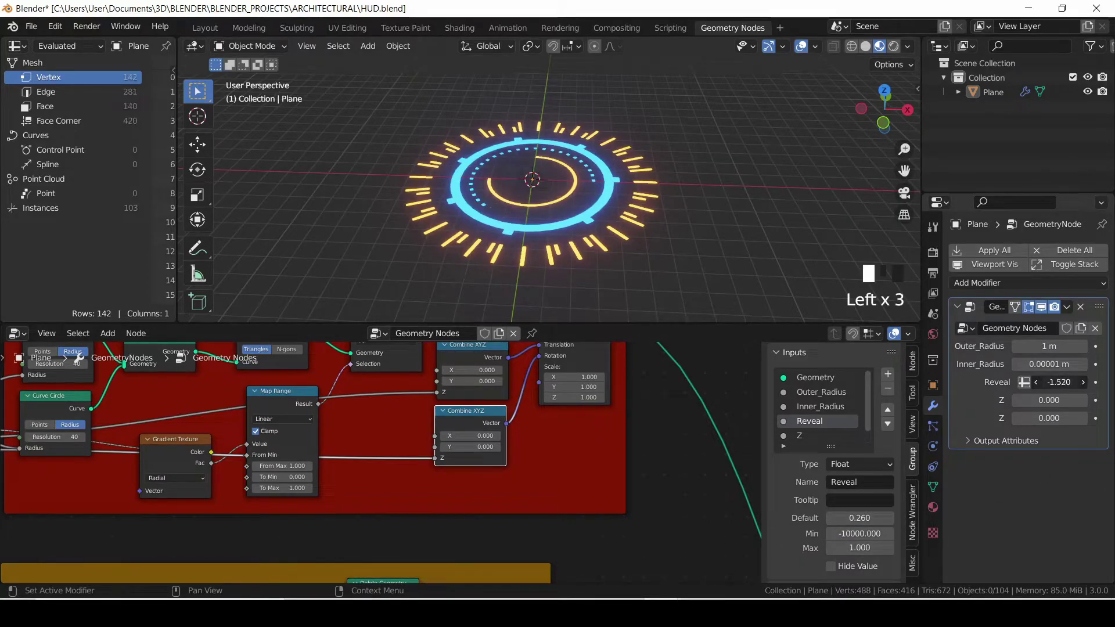
{"action": "key", "text": "Escape"}
{"action": "left_click", "coordinate": [860, 533]}
{"action": "key", "text": "Return"}
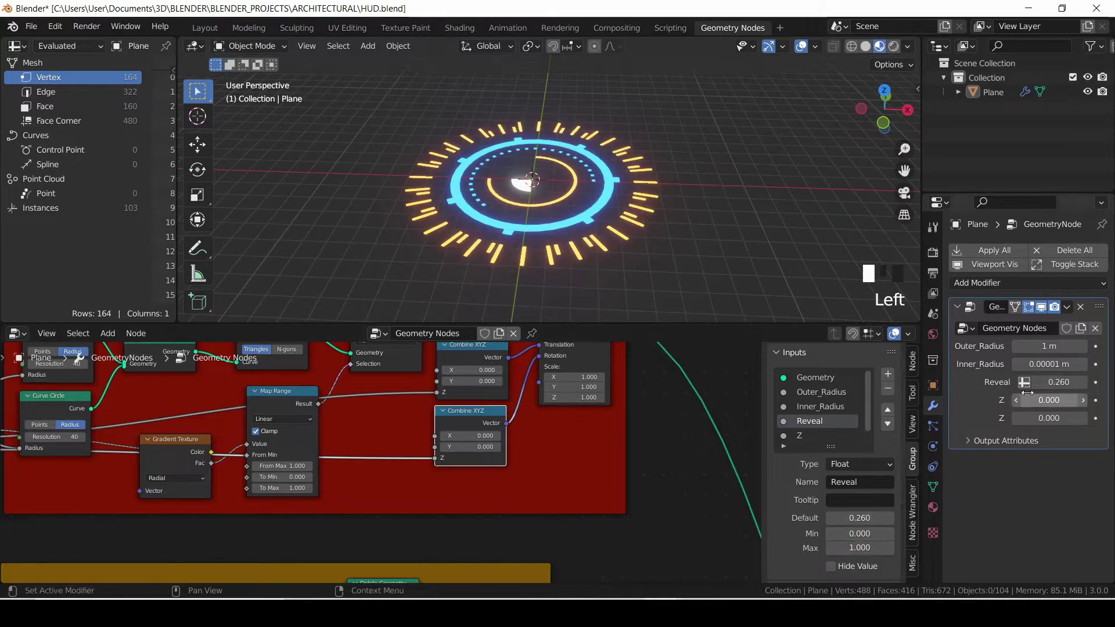
{"action": "mouse_move", "coordinate": [1053, 383]}
{"action": "left_mouse_down"}
{"action": "mouse_move", "coordinate": [1027, 382]}
{"action": "mouse_move", "coordinate": [1085, 383]}
{"action": "mouse_move", "coordinate": [1056, 382]}
{"action": "left_mouse_up"}
{"action": "key", "text": "ctrl+s"}
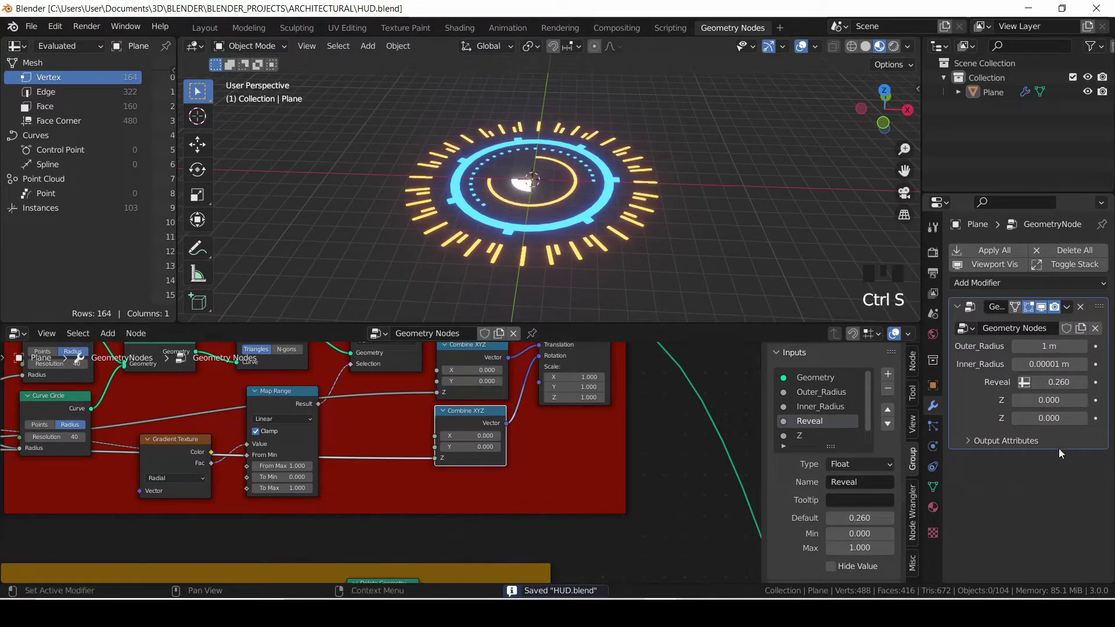
- Rename the first Z group input as Translate and give it a tooltip beginning with "Move_up and"
{"action": "left_click", "coordinate": [816, 436]}
{"action": "double_click", "coordinate": [864, 482]}
{"action": "key", "text": "BackSpace"}
{"action": "type", "text": "Trans"}
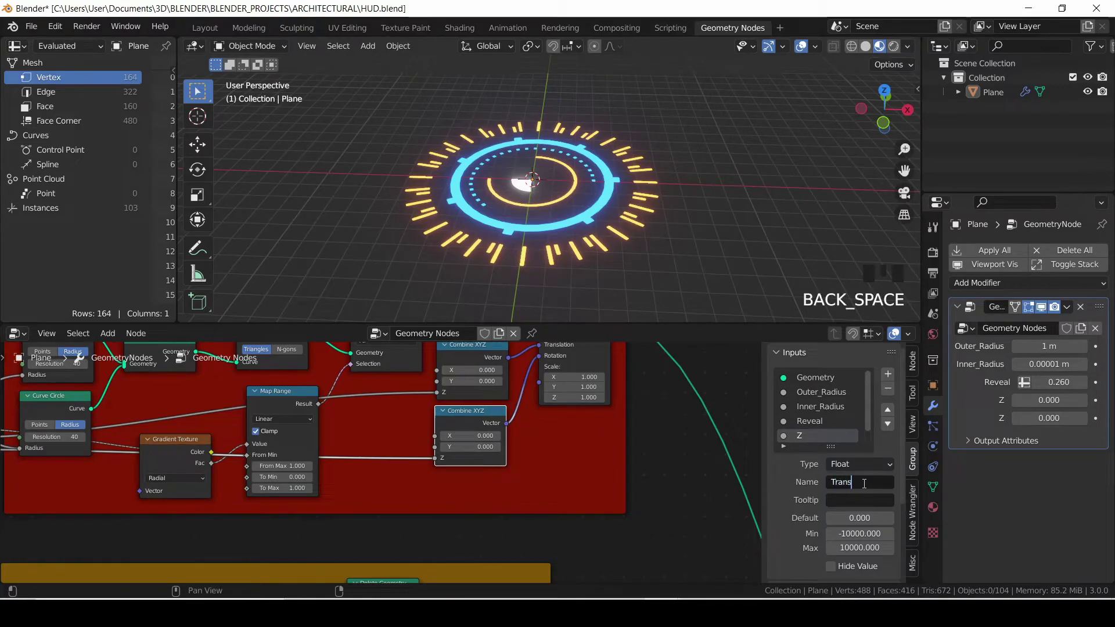
{"action": "type", "text": "late"}
{"action": "key", "text": "ctrl+s"}
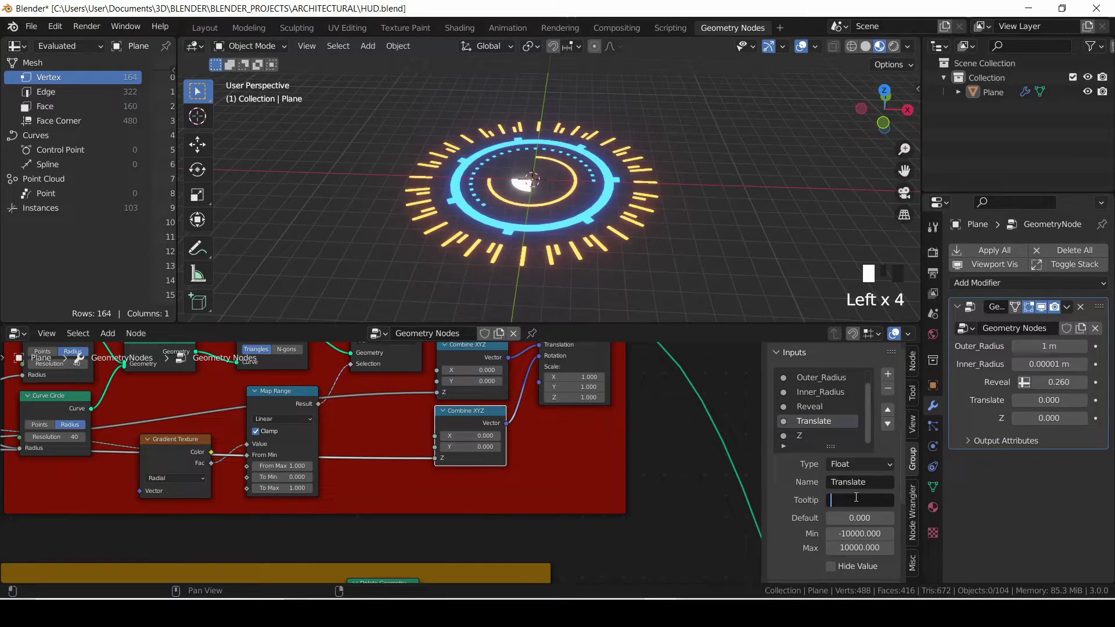
{"action": "type", "text": "Move_up and ..."}
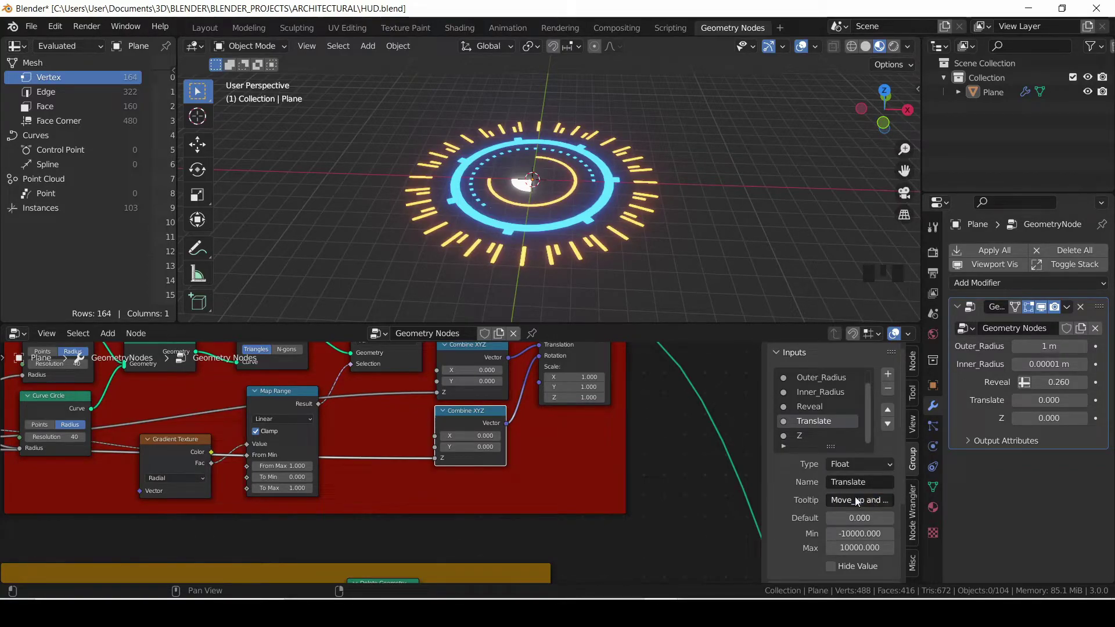
- Rename the remaining Z group input as Rotation and save the file
{"action": "left_click", "coordinate": [803, 435]}
{"action": "left_click", "coordinate": [845, 479]}
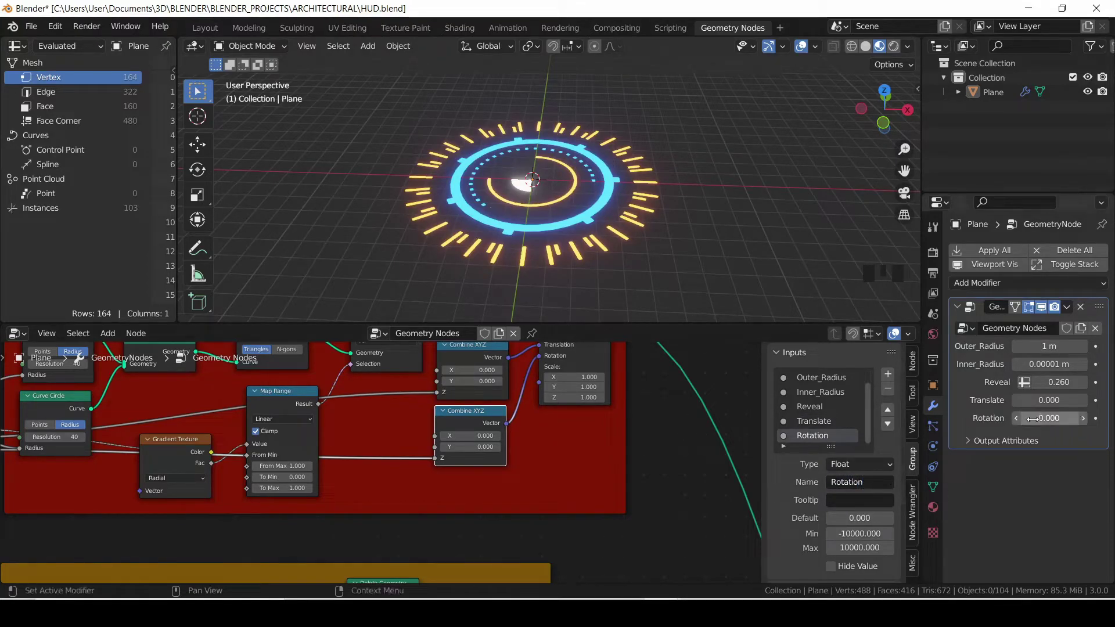
{"action": "left_click_drag", "start_coordinate": [1036, 420], "coordinate": [1065, 420]}
{"action": "right_click", "coordinate": [1065, 421]}
{"action": "mouse_move", "coordinate": [468, 420]}
{"action": "middle_mouse_down"}
{"action": "mouse_move", "coordinate": [471, 497]}
{"action": "mouse_move", "coordinate": [471, 410]}
{"action": "middle_mouse_up"}
{"action": "scroll", "coordinate": [471, 497], "scroll_direction": "down", "scroll_amount": 3}
{"action": "key", "text": "ctrl+s"}
- Duplicate the Group Input node and place the copy beside the green frame
{"action": "scroll", "coordinate": [192, 432], "scroll_direction": "down", "scroll_amount": 2}
{"action": "middle_click_drag", "start_coordinate": [181, 429], "coordinate": [221, 457]}
{"action": "scroll", "coordinate": [222, 457], "scroll_direction": "up", "scroll_amount": 1}
{"action": "left_click", "coordinate": [234, 385]}
{"action": "key", "text": "shift+d"}
{"action": "left_click", "coordinate": [206, 536]}
{"action": "middle_click_drag", "start_coordinate": [255, 506], "coordinate": [286, 380]}
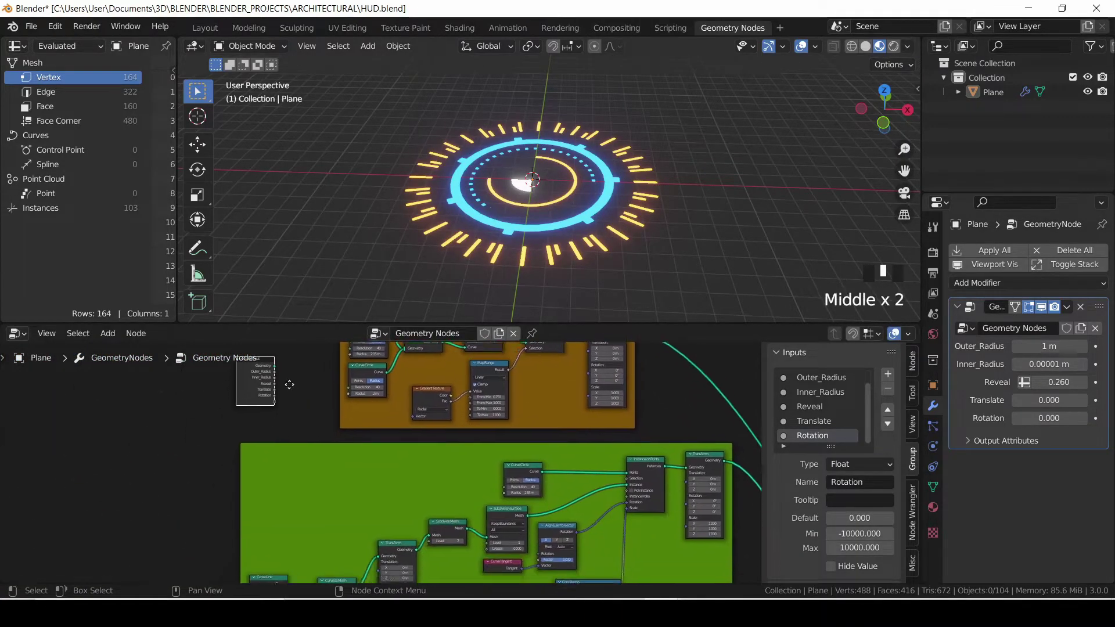
{"action": "left_click", "coordinate": [231, 513]}
{"action": "scroll", "coordinate": [340, 427], "scroll_direction": "up", "scroll_amount": 9}
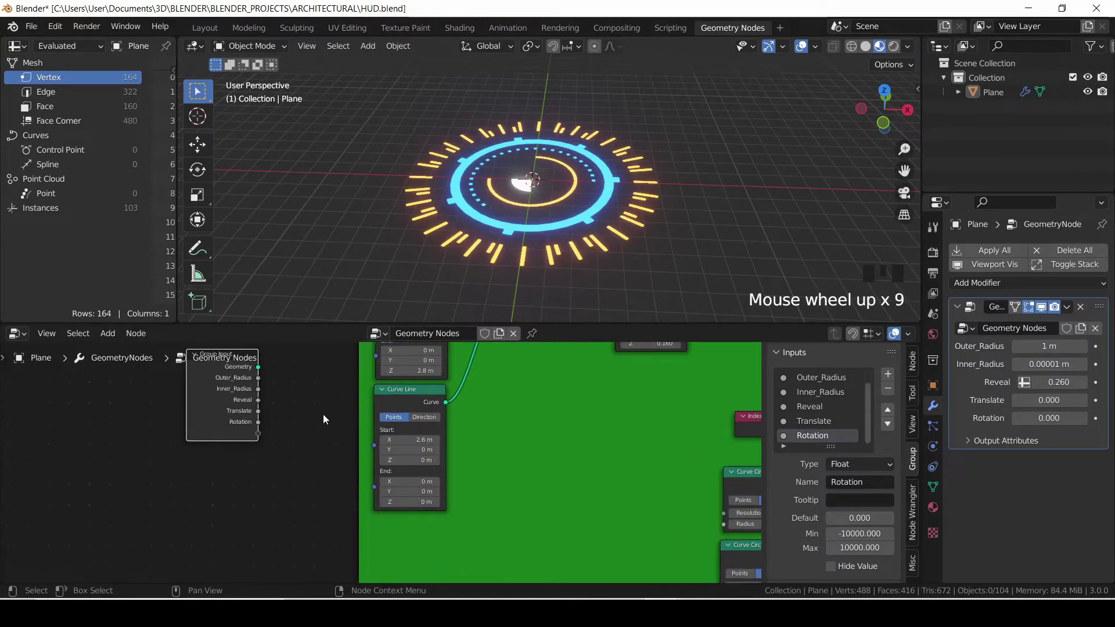
{"action": "scroll", "coordinate": [323, 413], "scroll_direction": "down", "scroll_amount": 1}
{"action": "middle_click_drag", "start_coordinate": [343, 394], "coordinate": [321, 455]}
- Add a Combine XYZ node in the green frame and connect its Vector to the upper Curve Line's Start
{"action": "key", "text": "shift+a"}
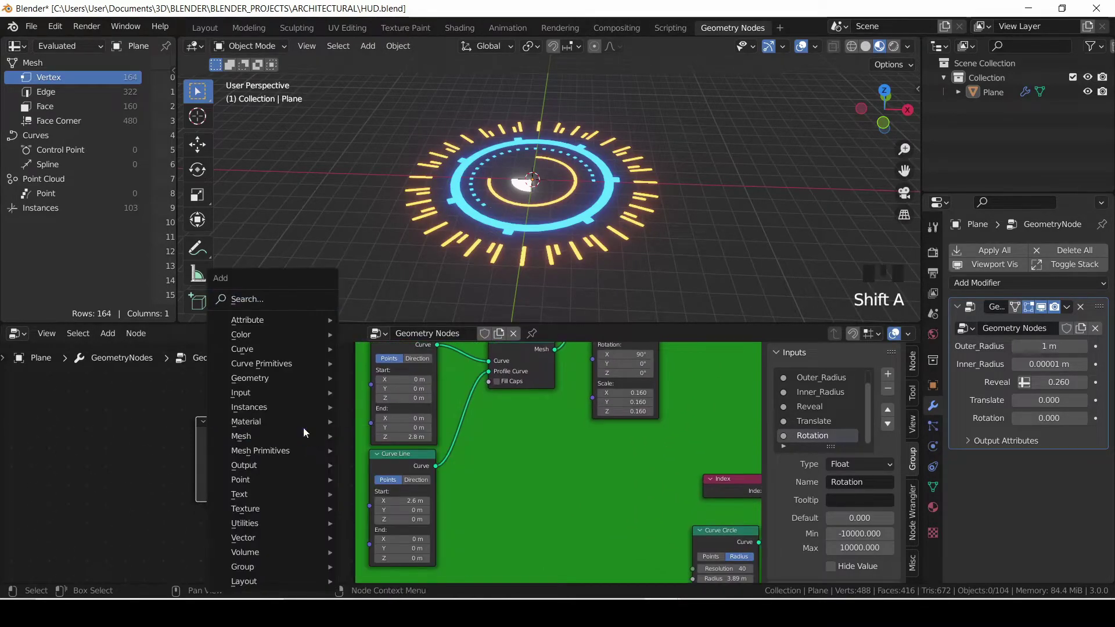
{"action": "left_click", "coordinate": [275, 299]}
{"action": "type", "text": "com"}
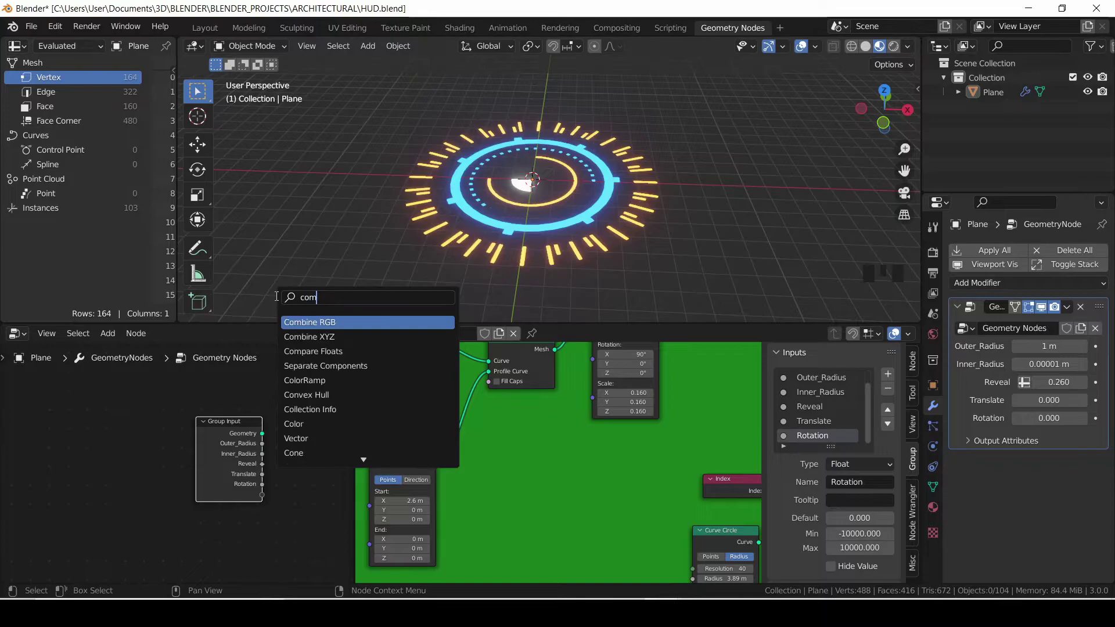
{"action": "left_click", "coordinate": [313, 335]}
{"action": "left_click", "coordinate": [321, 398]}
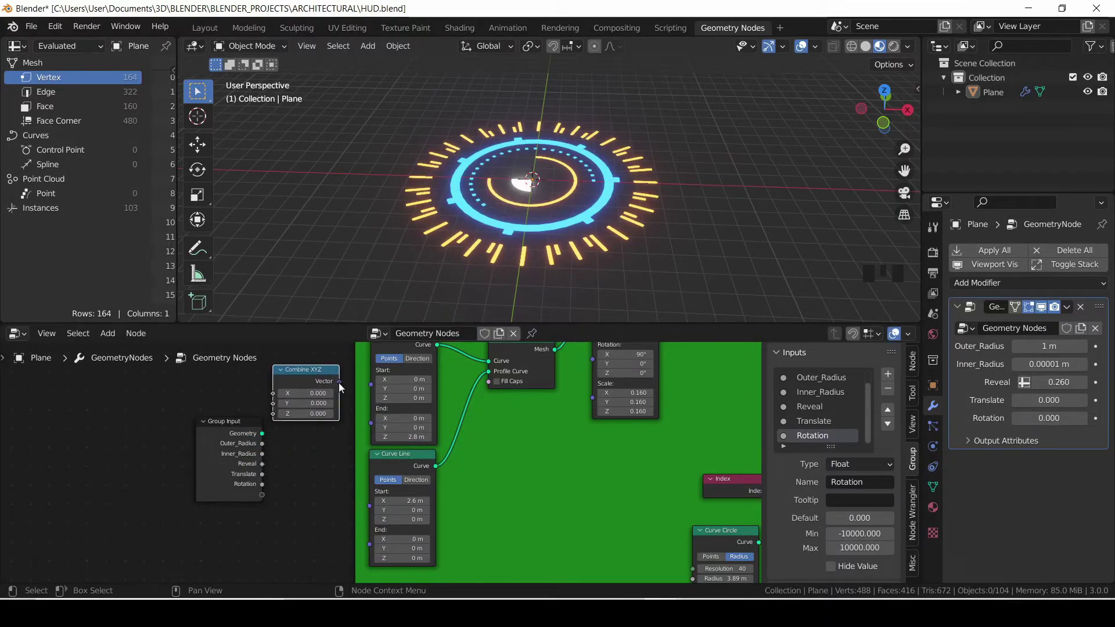
{"action": "left_click_drag", "start_coordinate": [339, 382], "coordinate": [375, 389]}
{"action": "key", "text": "ctrl+shift+z"}
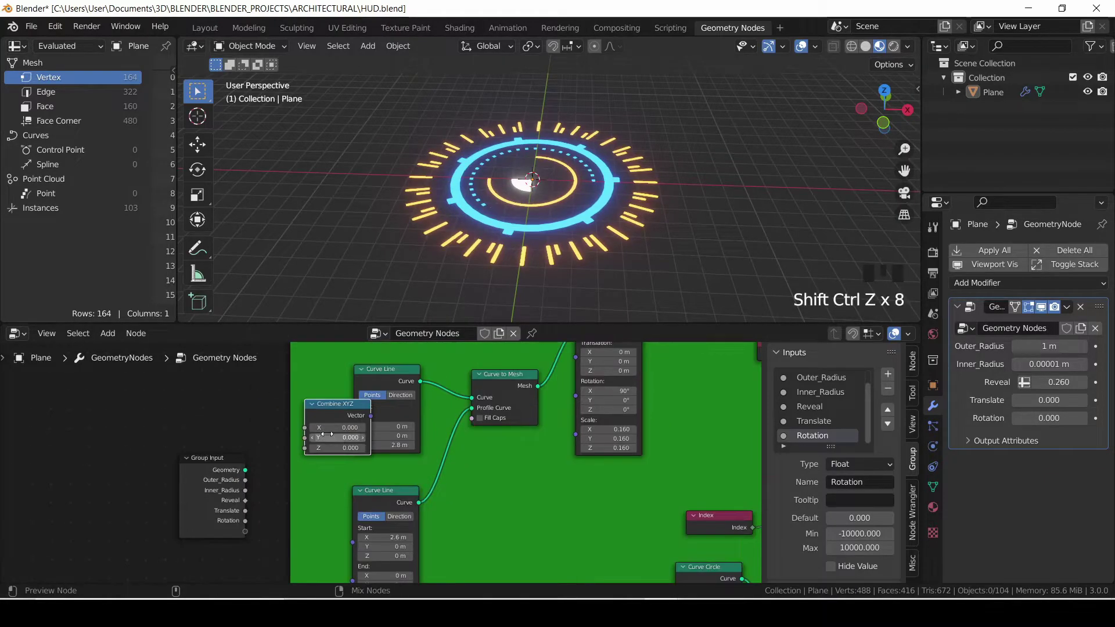
{"action": "key", "text": "ctrl+shift+z"}
{"action": "key", "text": "ctrl+shift+z"}
{"action": "key", "text": "ctrl+shift+z"}
{"action": "left_click_drag", "start_coordinate": [290, 412], "coordinate": [287, 388]}
- Duplicate the Combine XYZ node, connect the copy to the upper Curve Line's End, and set its Z to 2.8
{"action": "key", "text": "shift+d"}
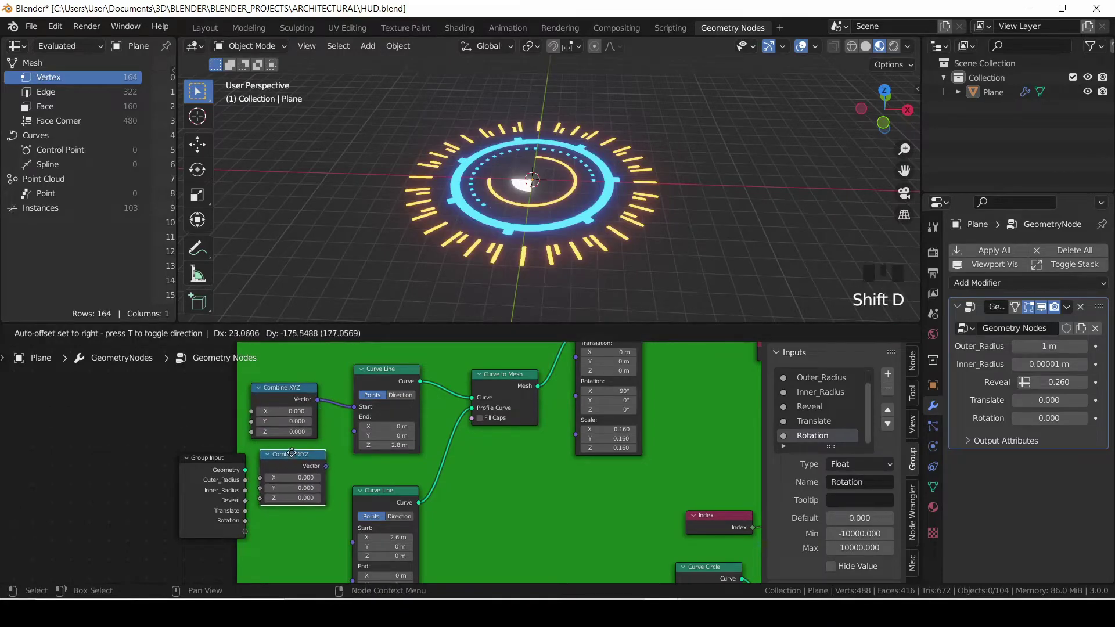
{"action": "left_click", "coordinate": [288, 447]}
{"action": "left_click_drag", "start_coordinate": [318, 458], "coordinate": [354, 431]}
{"action": "double_click", "coordinate": [298, 491]}
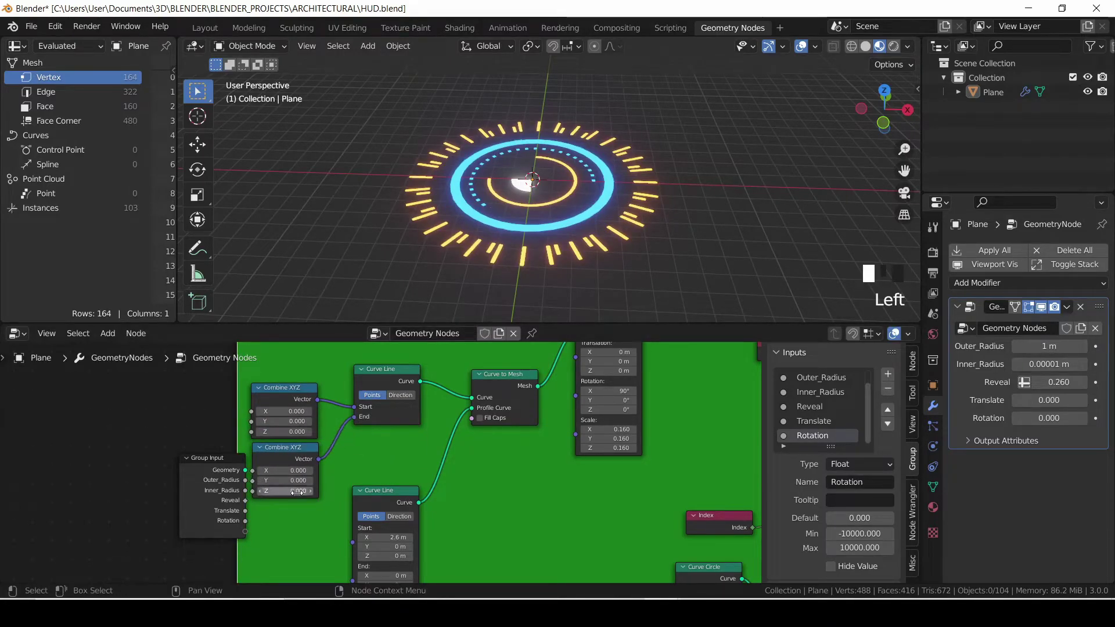
{"action": "type", "text": "2.6"}
{"action": "key", "text": "Return"}
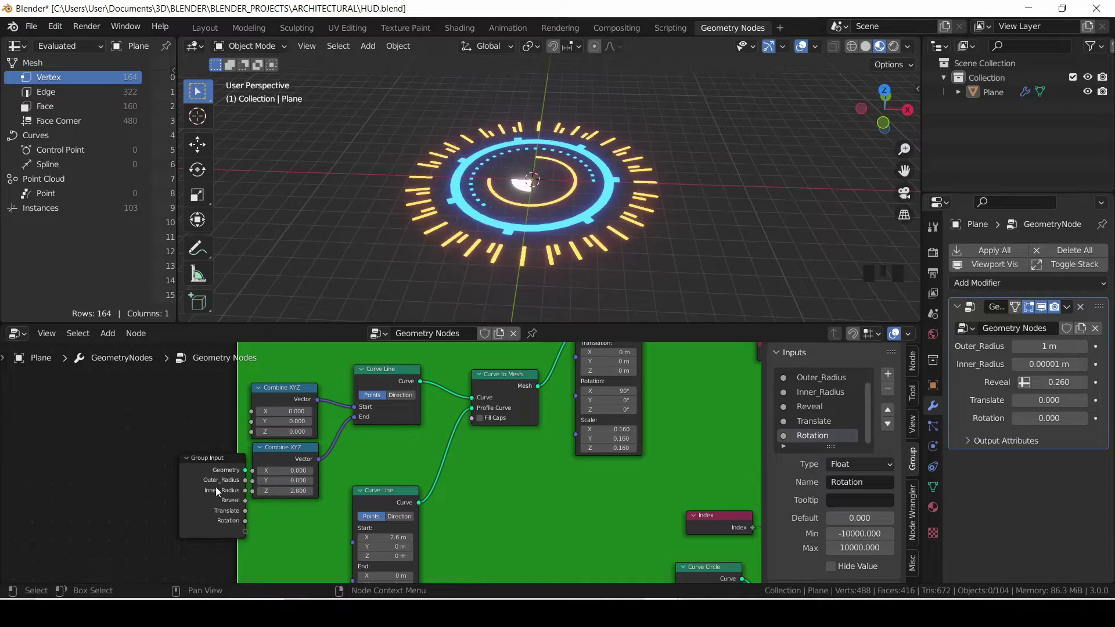
- Move the copied Group Input node clear of the green frame's Combine XYZ nodes
{"action": "left_click_drag", "start_coordinate": [215, 486], "coordinate": [128, 463]}
{"action": "middle_click_drag", "start_coordinate": [216, 421], "coordinate": [247, 396]}
{"action": "mouse_move", "coordinate": [311, 406]}
{"action": "left_mouse_down"}
{"action": "mouse_move", "coordinate": [349, 406]}
{"action": "mouse_move", "coordinate": [311, 406]}
{"action": "left_mouse_up"}
{"action": "mouse_move", "coordinate": [307, 465]}
{"action": "left_mouse_down"}
{"action": "mouse_move", "coordinate": [319, 465]}
{"action": "mouse_move", "coordinate": [309, 465]}
{"action": "left_mouse_up"}
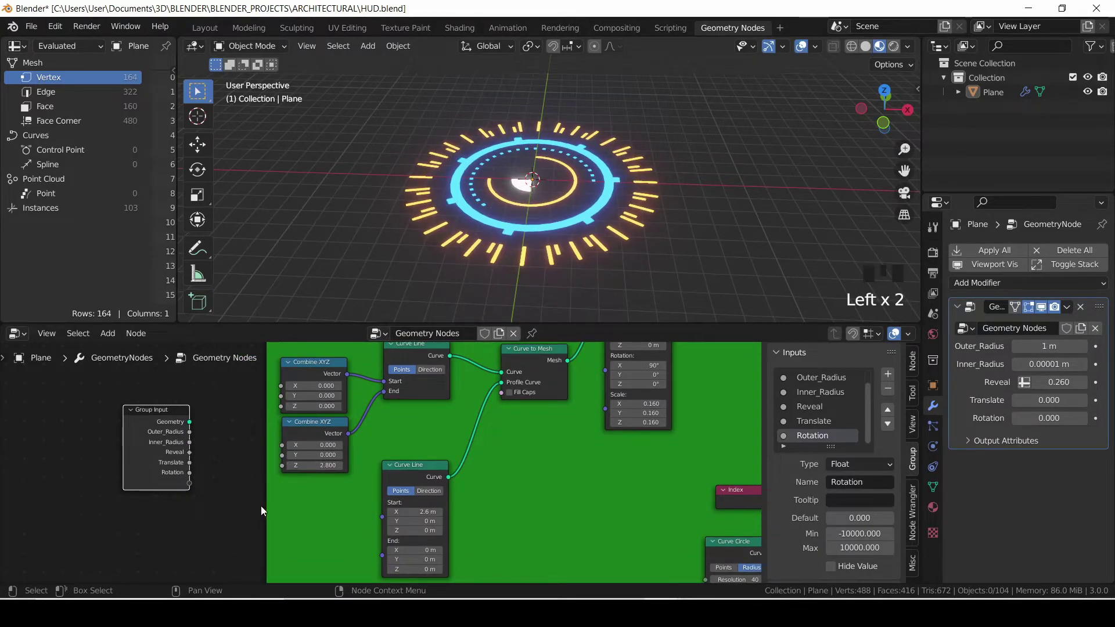
- Duplicate Combine XYZ for the lower Curve Line's Start with X 2.6 and Z 0, and save the file
{"action": "scroll", "coordinate": [262, 510], "scroll_direction": "down", "scroll_amount": 5}
{"action": "scroll", "coordinate": [326, 414], "scroll_direction": "up", "scroll_amount": 4}
{"action": "left_click_drag", "start_coordinate": [406, 466], "coordinate": [424, 465]}
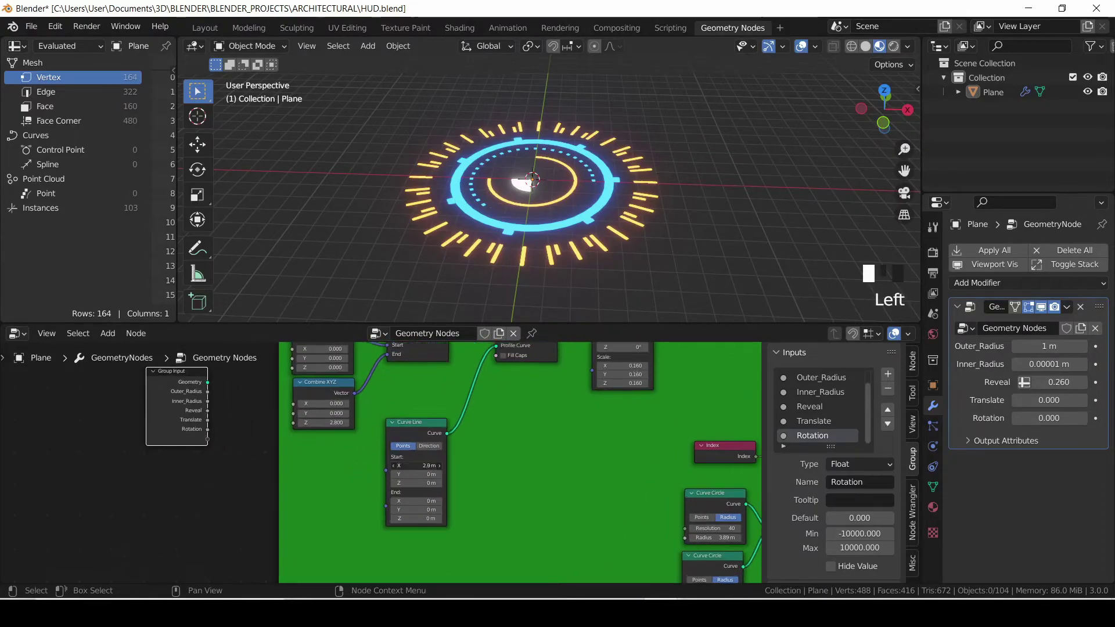
{"action": "left_click", "coordinate": [315, 391]}
{"action": "key", "text": "shift+d"}
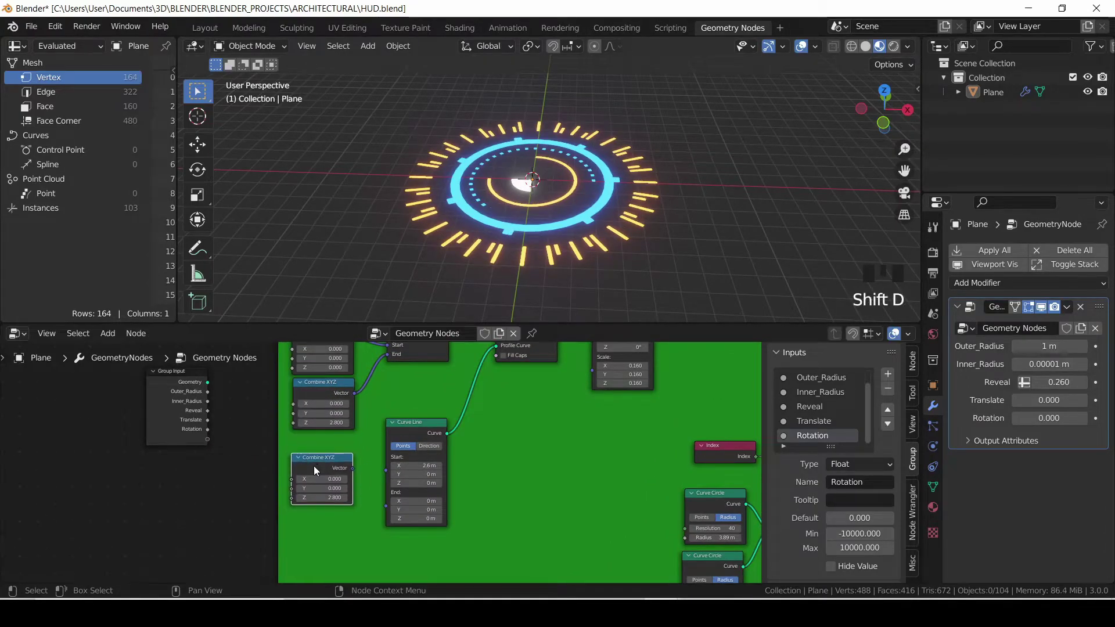
{"action": "left_click", "coordinate": [350, 467]}
{"action": "left_click_drag", "start_coordinate": [351, 468], "coordinate": [386, 457]}
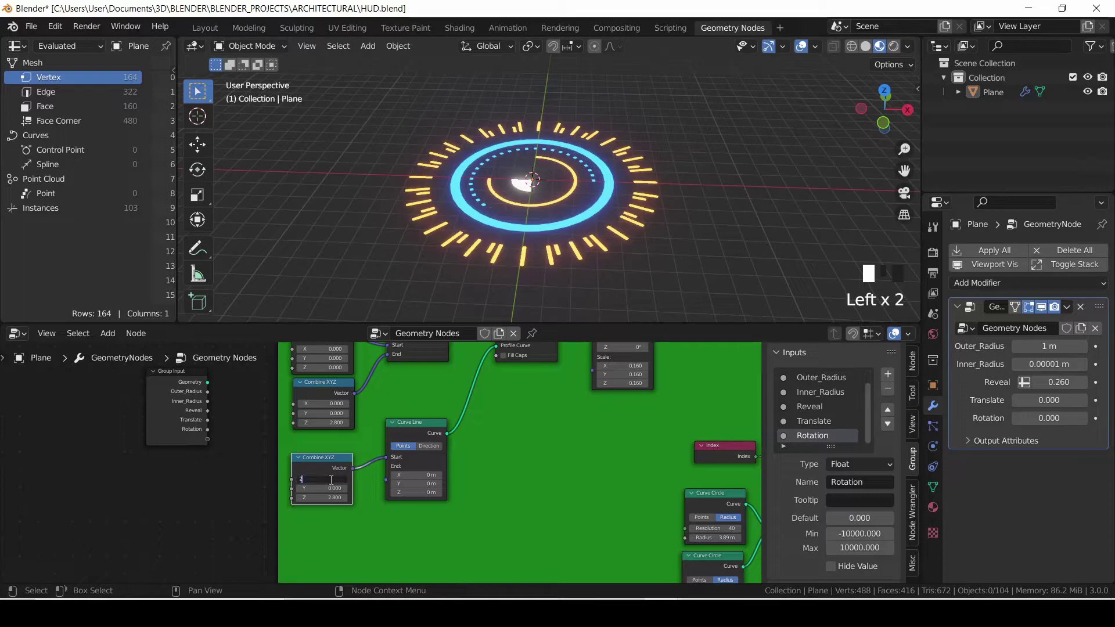
{"action": "key", "text": "ctrl+z"}
{"action": "left_click", "coordinate": [333, 497]}
{"action": "key", "text": "ctrl+s"}
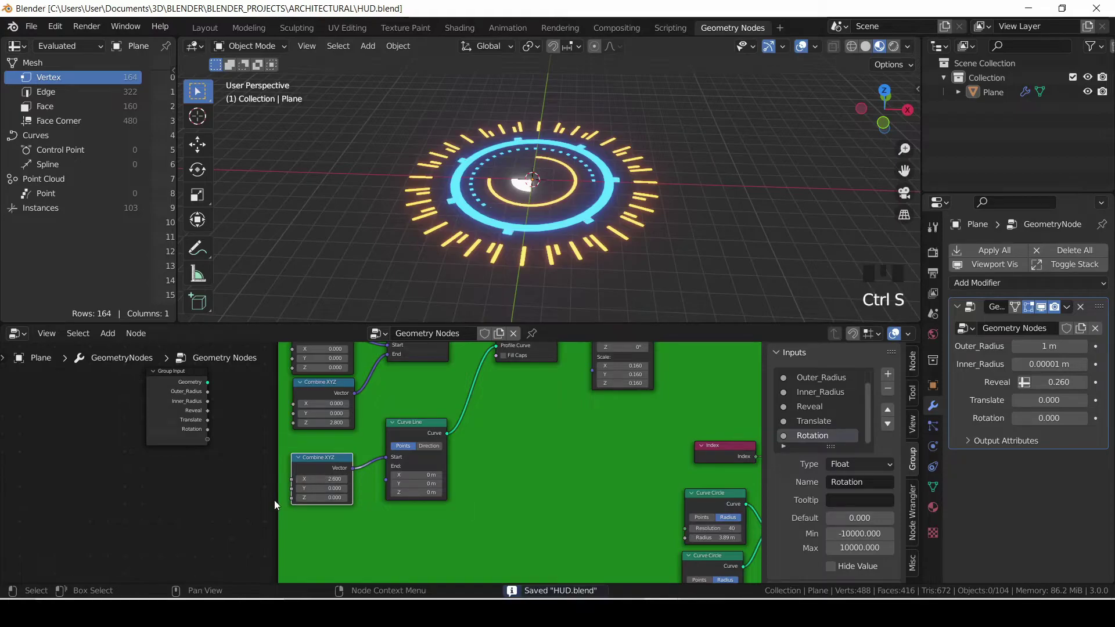
- Add a Separate XYZ node and place it ahead of the upper Combine XYZ nodes in the green frame
{"action": "middle_click_drag", "start_coordinate": [271, 500], "coordinate": [351, 452]}
{"action": "scroll", "coordinate": [350, 452], "scroll_direction": "down", "scroll_amount": 6}
{"action": "key", "text": "shift+a"}
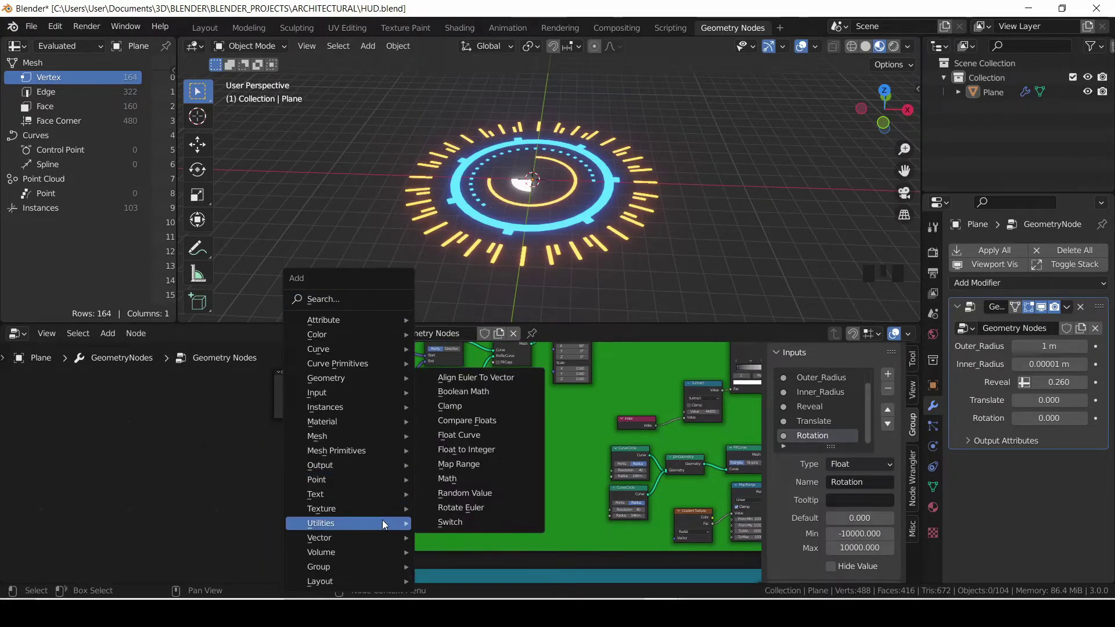
{"action": "mouse_move", "coordinate": [380, 537]}
{"action": "left_click", "coordinate": [463, 493]}
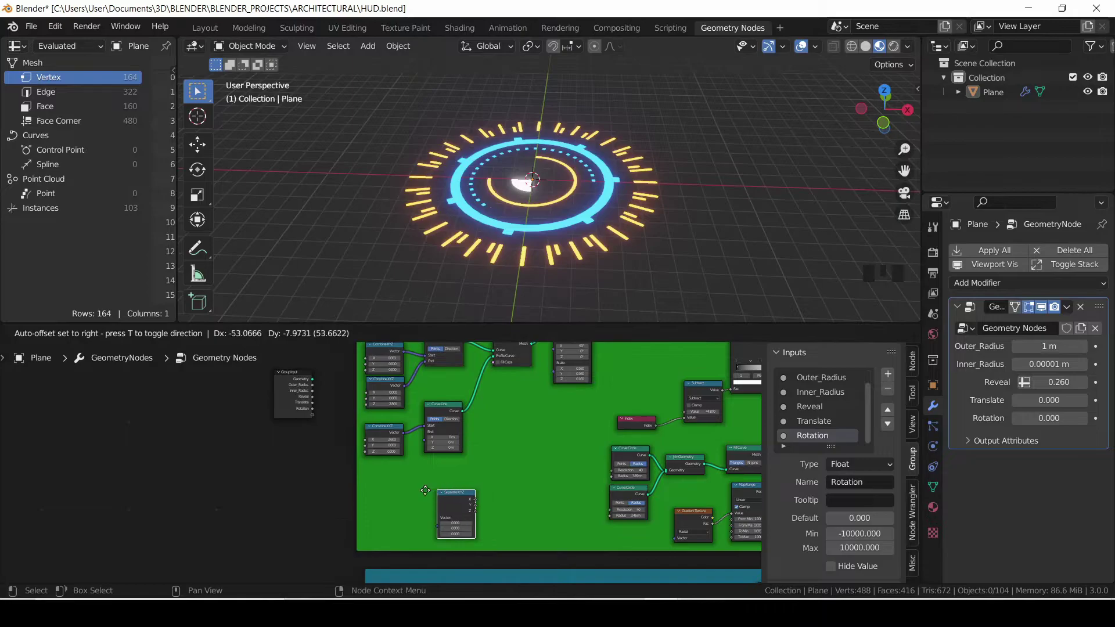
{"action": "left_click", "coordinate": [465, 493]}
{"action": "scroll", "coordinate": [463, 489], "scroll_direction": "up", "scroll_amount": 4}
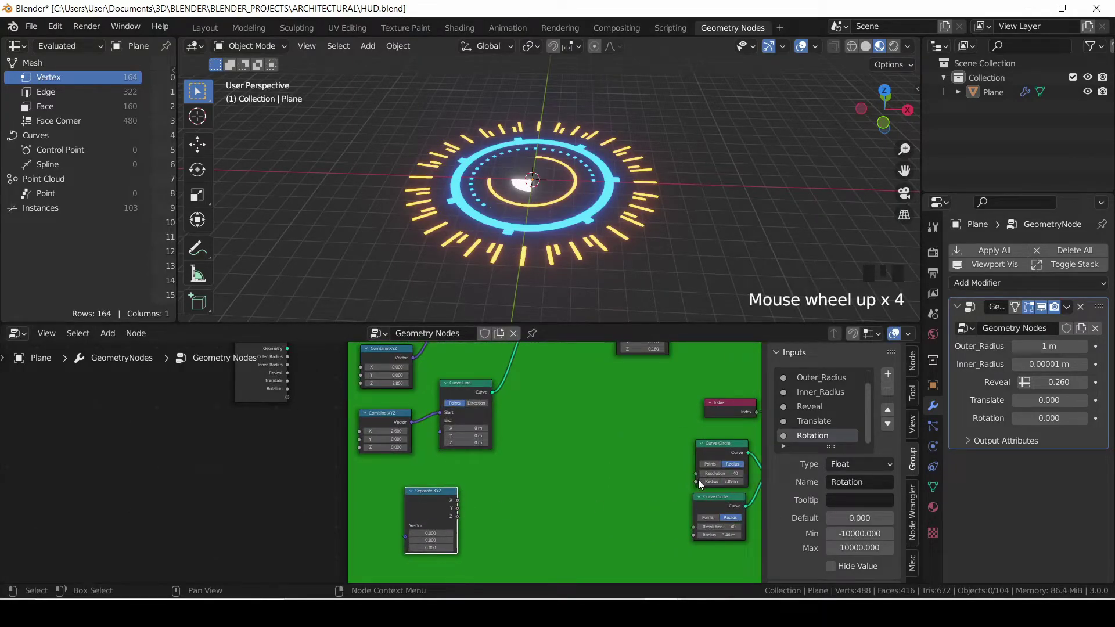
{"action": "left_click_drag", "start_coordinate": [695, 481], "coordinate": [310, 421]}
{"action": "middle_click_drag", "start_coordinate": [381, 382], "coordinate": [378, 515]}
{"action": "left_click_drag", "start_coordinate": [314, 553], "coordinate": [314, 447]}
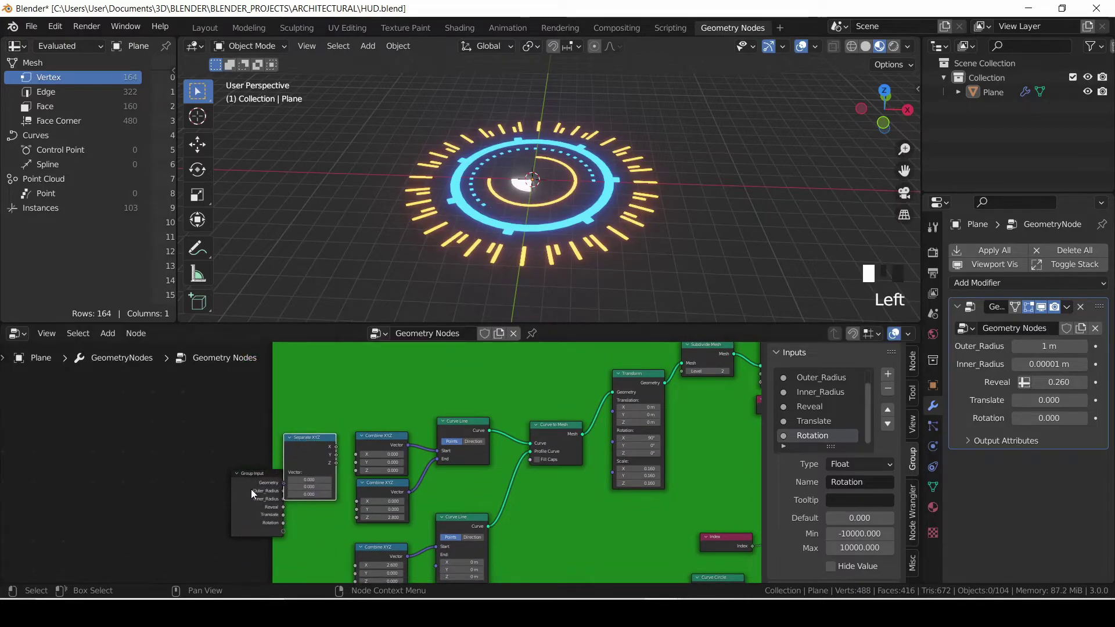
- Connect Separate XYZ's X to the upper Combine XYZ's Z and its Y to the lower Curve Circle's Radius, with Y set to 3.46
{"action": "left_click_drag", "start_coordinate": [253, 494], "coordinate": [192, 483]}
{"action": "left_click_drag", "start_coordinate": [383, 470], "coordinate": [335, 447]}
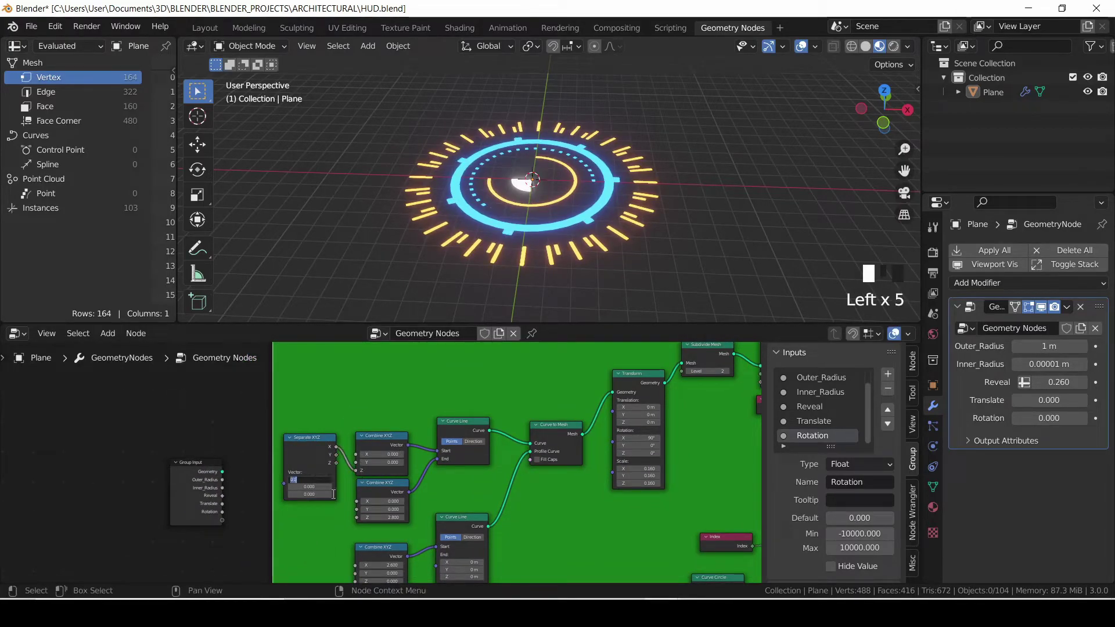
{"action": "middle_click_drag", "start_coordinate": [333, 494], "coordinate": [320, 429]}
{"action": "scroll", "coordinate": [320, 429], "scroll_direction": "down", "scroll_amount": 4}
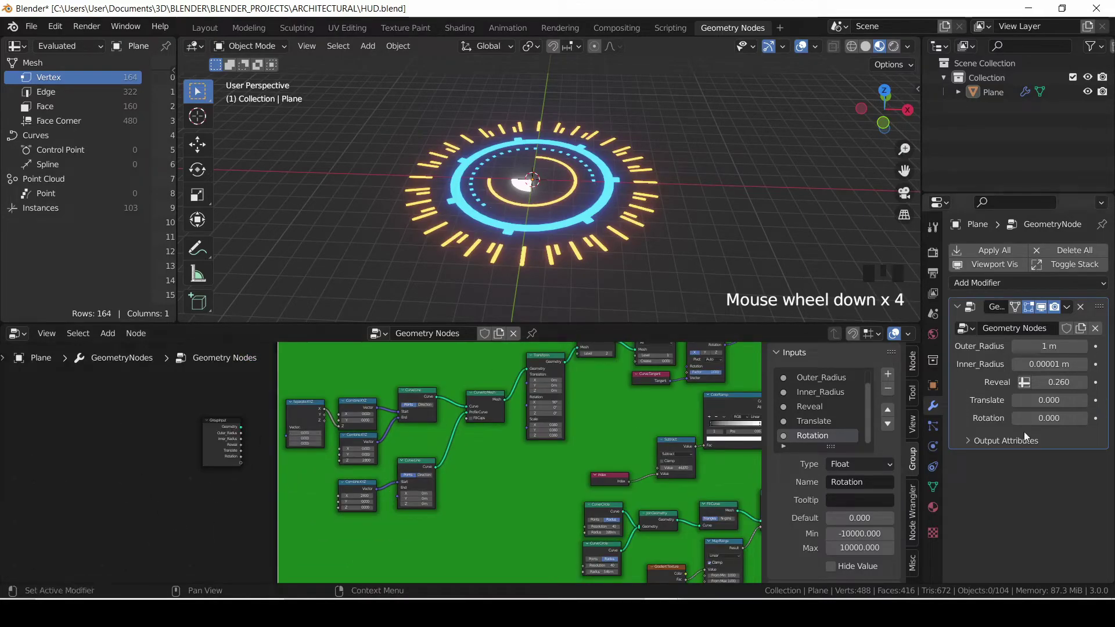
{"action": "scroll", "coordinate": [302, 469], "scroll_direction": "up", "scroll_amount": 3}
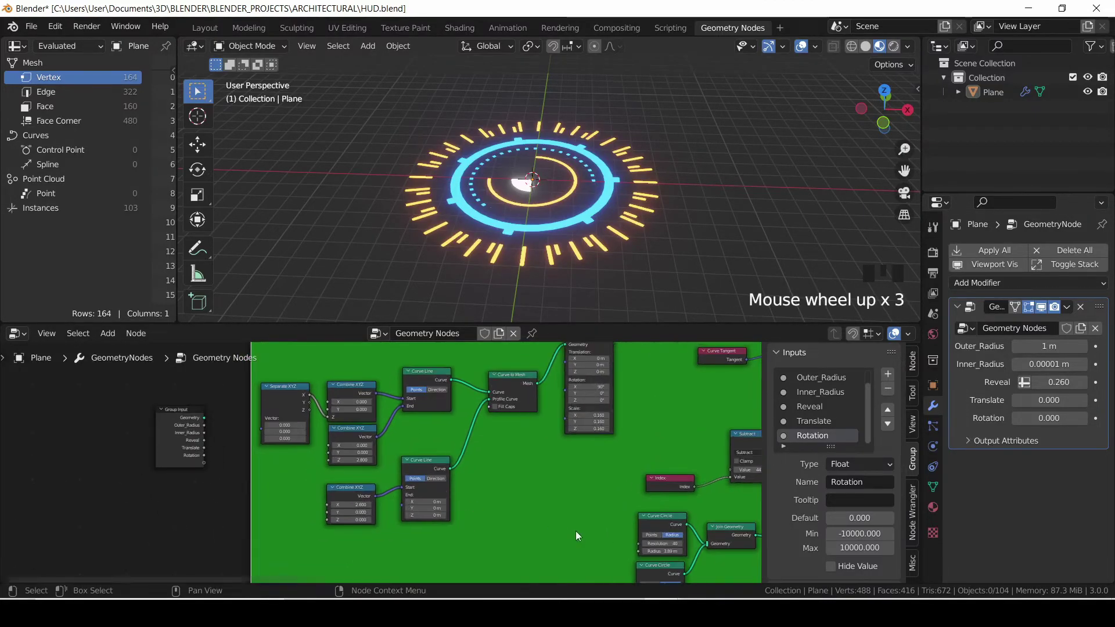
{"action": "middle_click_drag", "start_coordinate": [576, 530], "coordinate": [533, 496]}
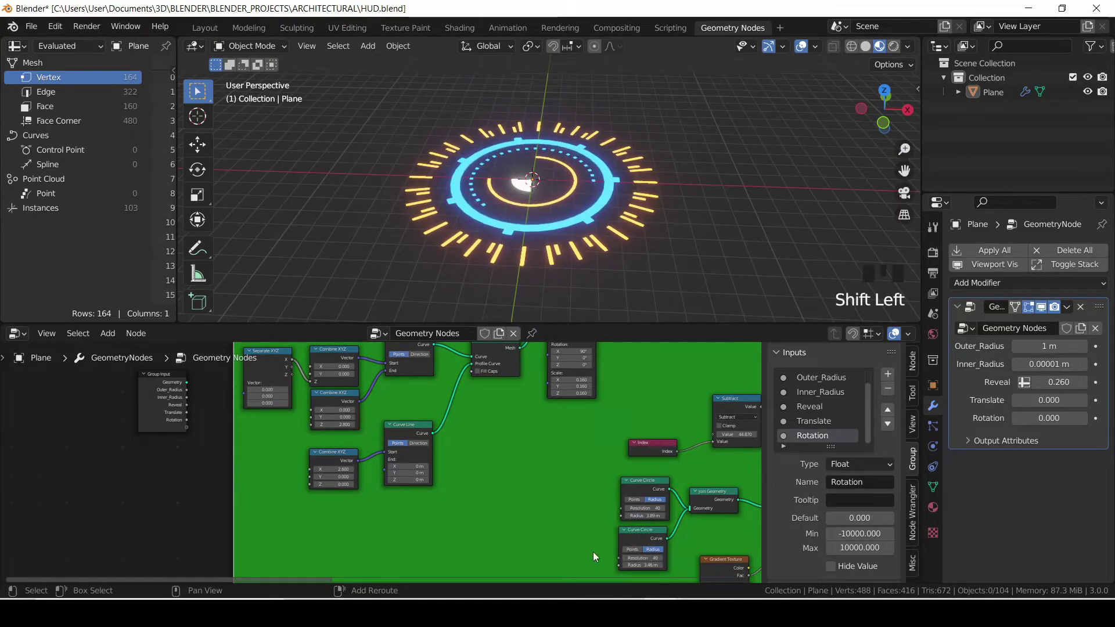
{"action": "left_click_drag", "start_coordinate": [620, 565], "coordinate": [293, 393]}
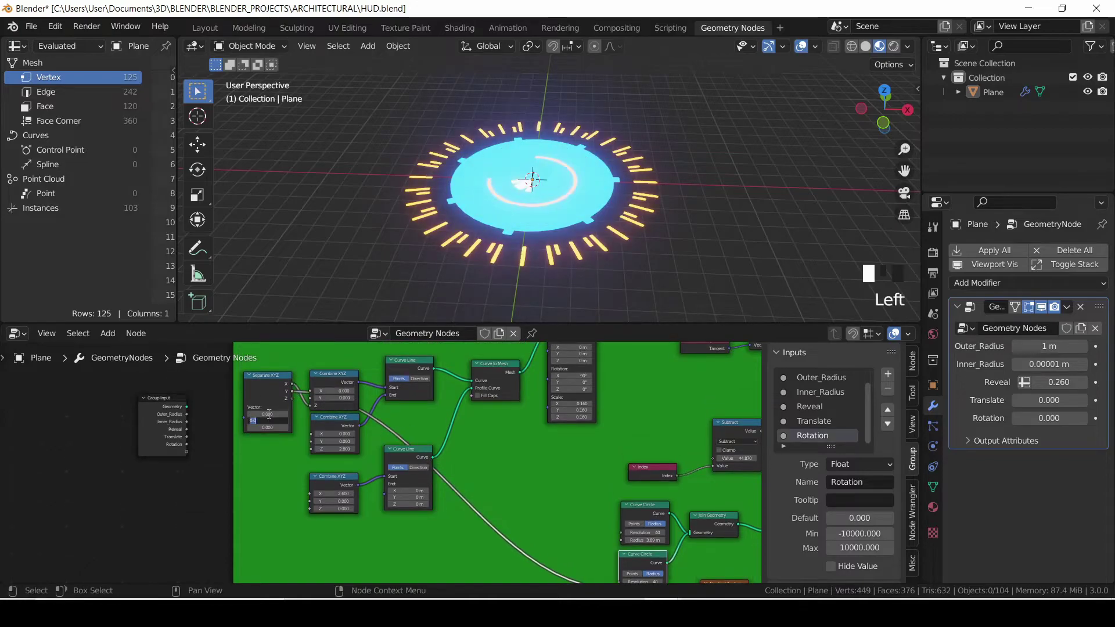
{"action": "key", "text": "Return"}
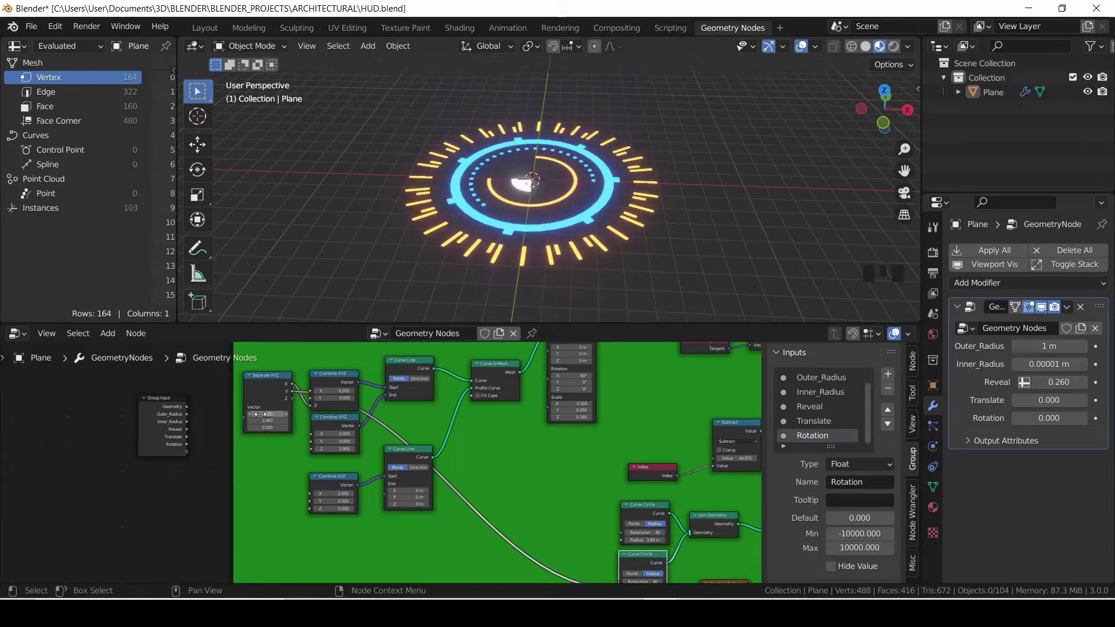
- Expose Separate XYZ's Vector through a new Group Input socket and reset the modifier vector's X to its default
{"action": "left_click_drag", "start_coordinate": [243, 417], "coordinate": [186, 451]}
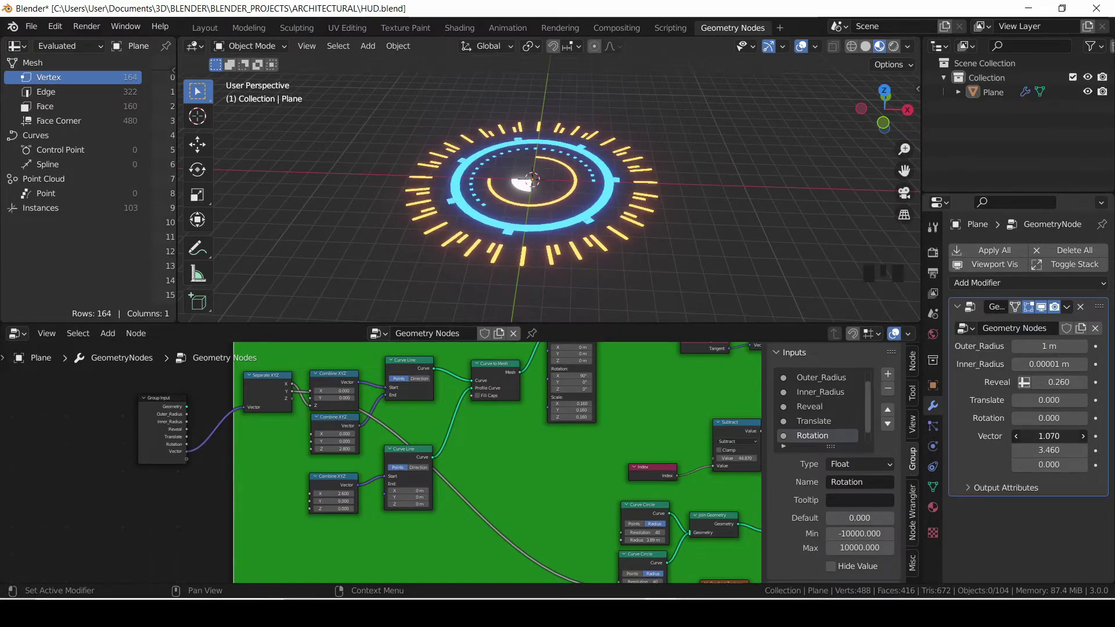
{"action": "mouse_move", "coordinate": [1056, 440]}
{"action": "left_mouse_down"}
{"action": "mouse_move", "coordinate": [1058, 450]}
{"action": "mouse_move", "coordinate": [1086, 451]}
{"action": "mouse_move", "coordinate": [1050, 450]}
{"action": "left_mouse_up"}
{"action": "key", "text": "BackSpace"}
- Rename the new Vector group input to Inner_radius and save the file
{"action": "scroll", "coordinate": [811, 433], "scroll_direction": "down", "scroll_amount": 3}
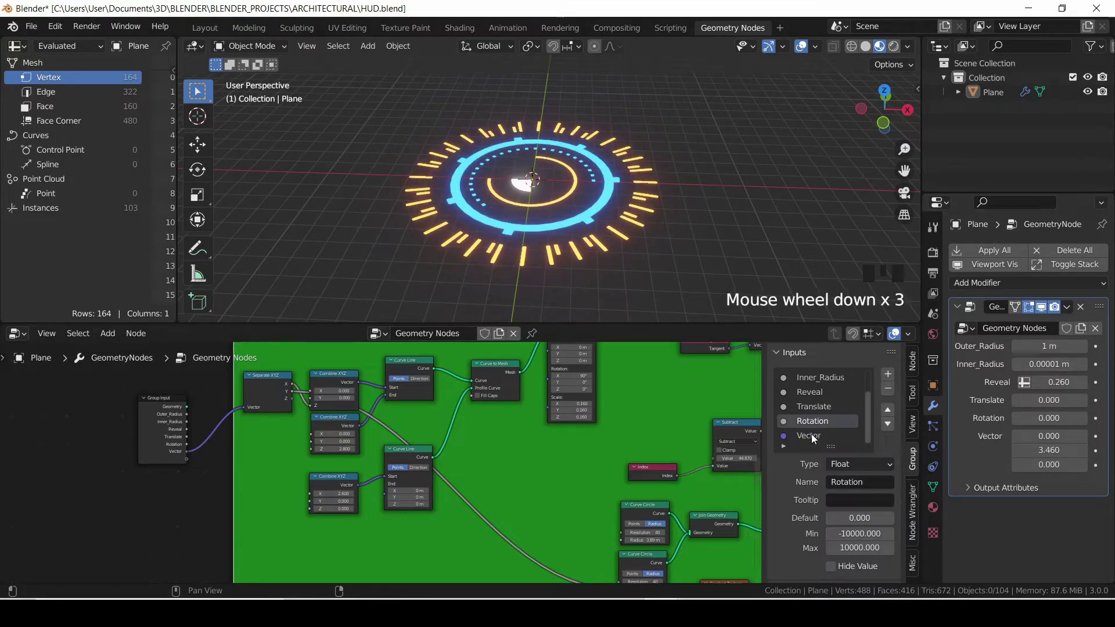
{"action": "left_click", "coordinate": [811, 435]}
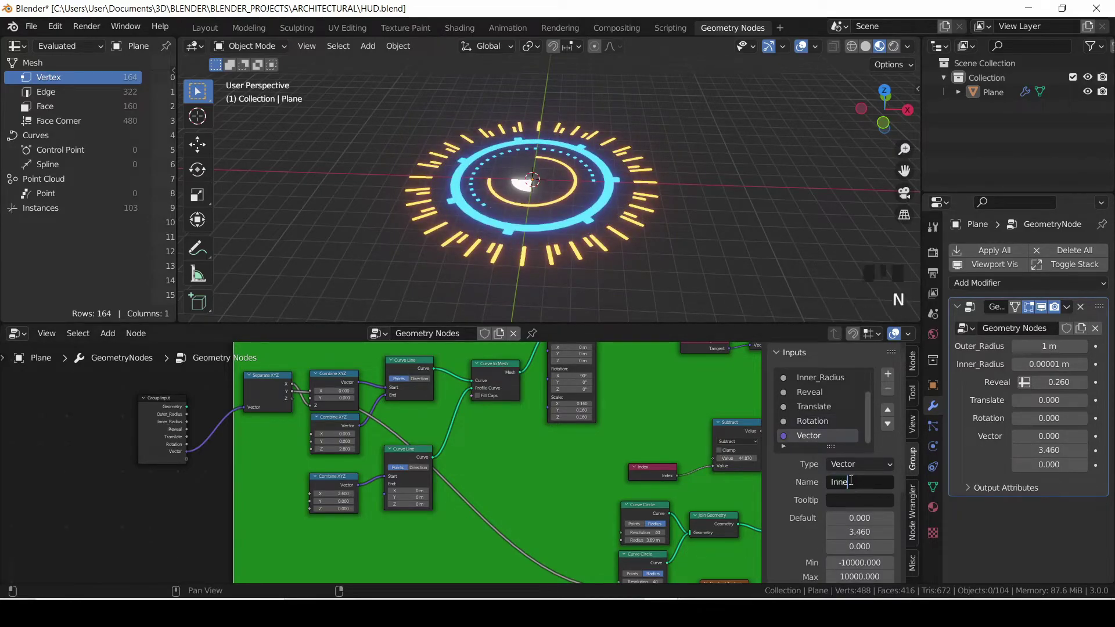
{"action": "key", "text": "Return"}
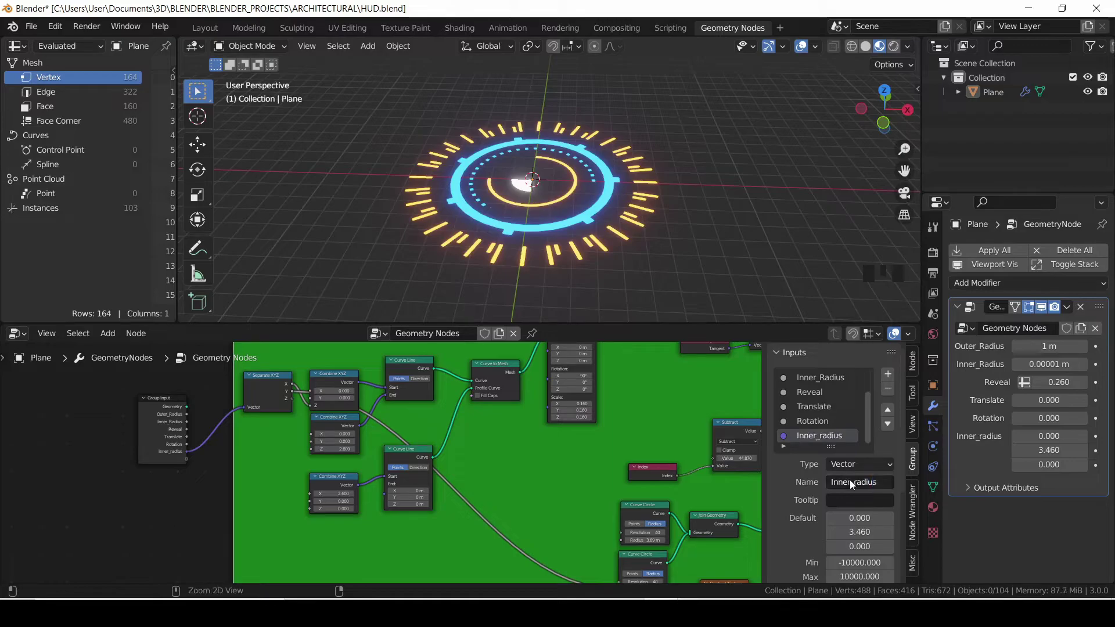
{"action": "key", "text": "ctrl+s"}
- Give the Inner_radius input the tooltip "(Z value has no function)" and save the file
{"action": "left_click", "coordinate": [862, 500]}
{"action": "key", "text": "BackSpace"}
{"action": "type", "text": "Z"}
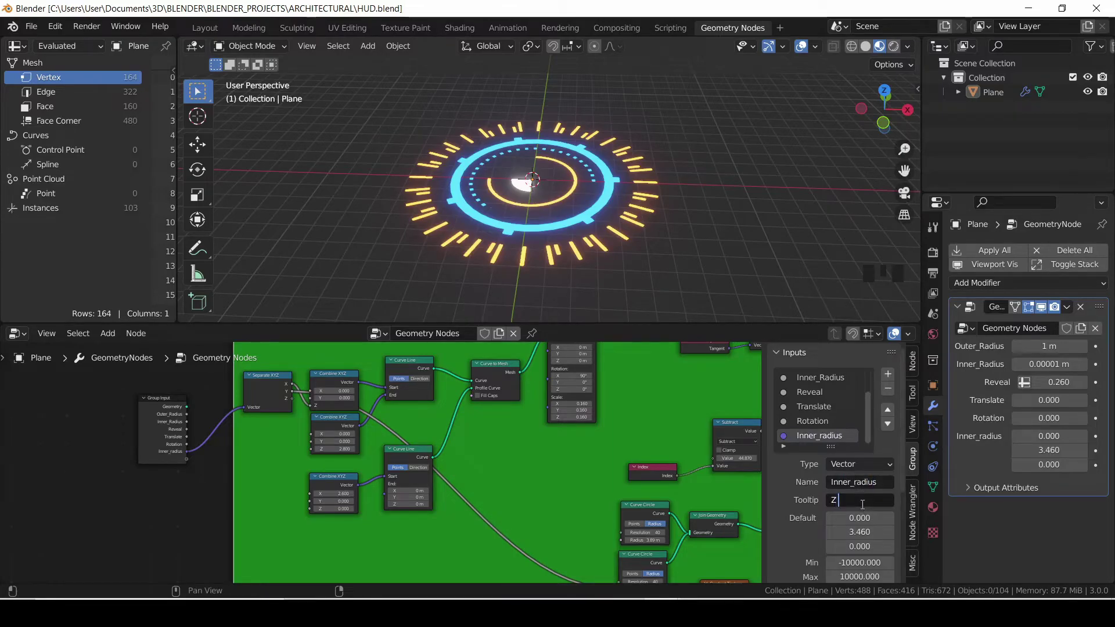
{"action": "type", "text": " value has n"}
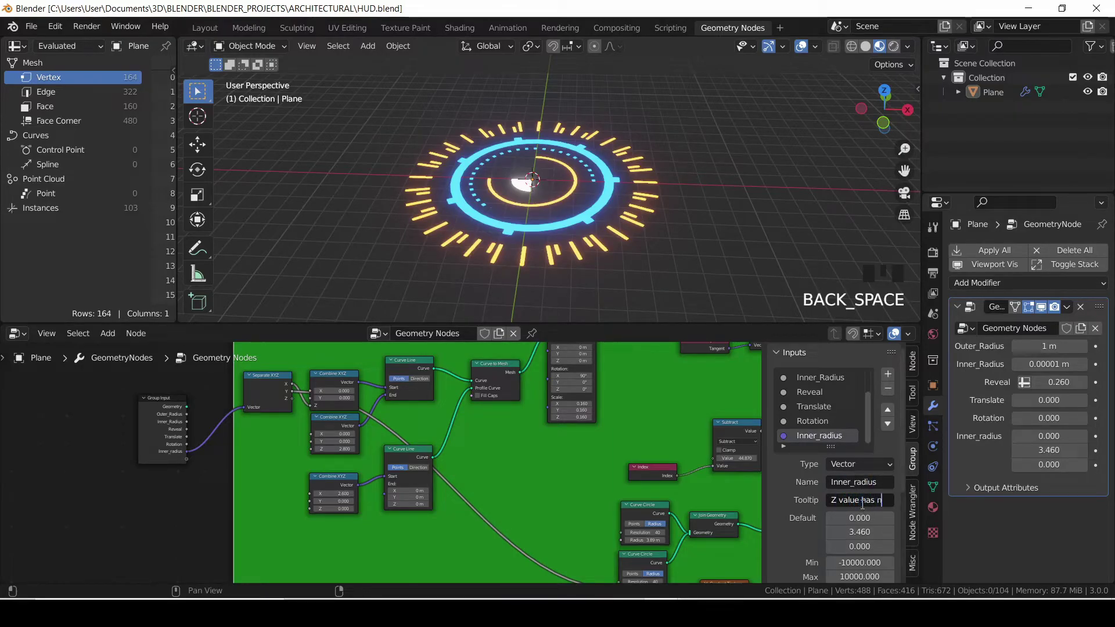
{"action": "type", "text": "o fu"}
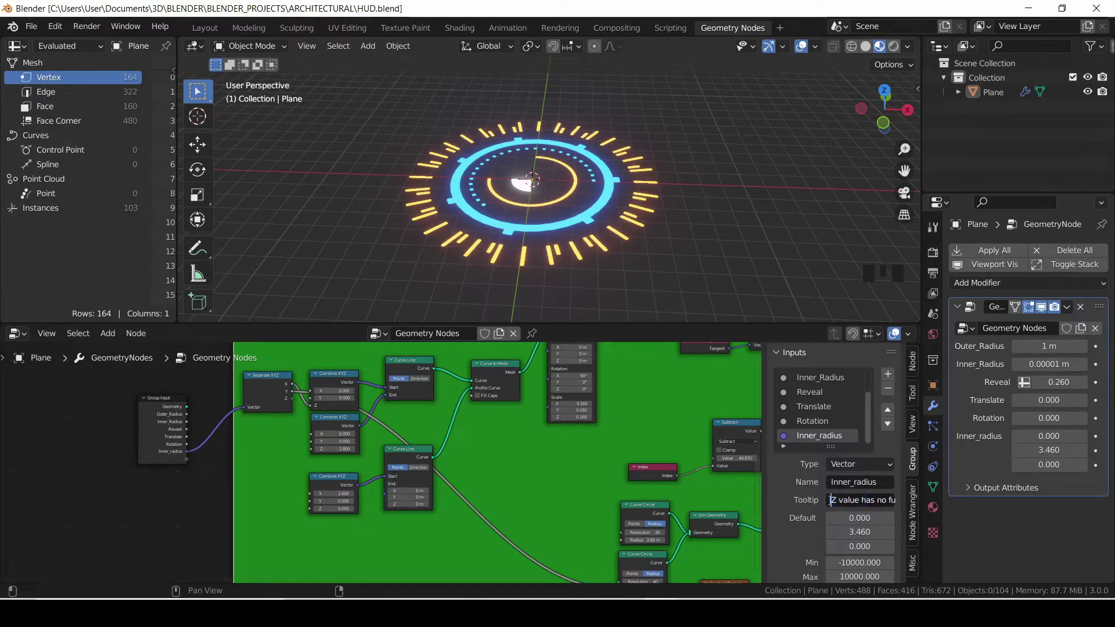
{"action": "key", "text": "Return"}
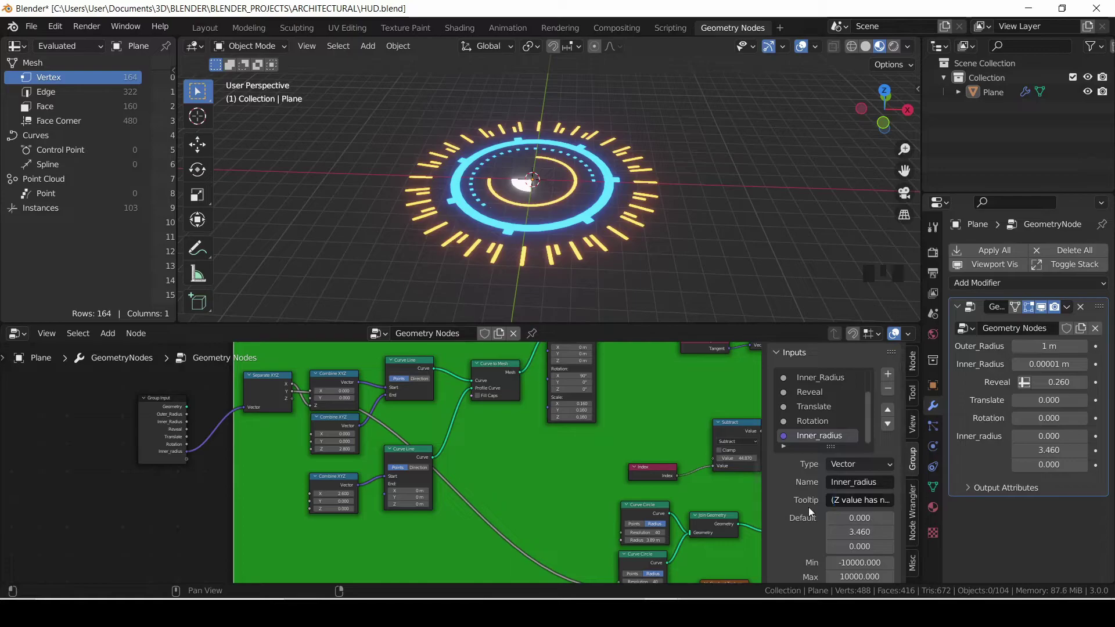
{"action": "key", "text": "ctrl+s"}
{"action": "mouse_move", "coordinate": [1051, 464]}
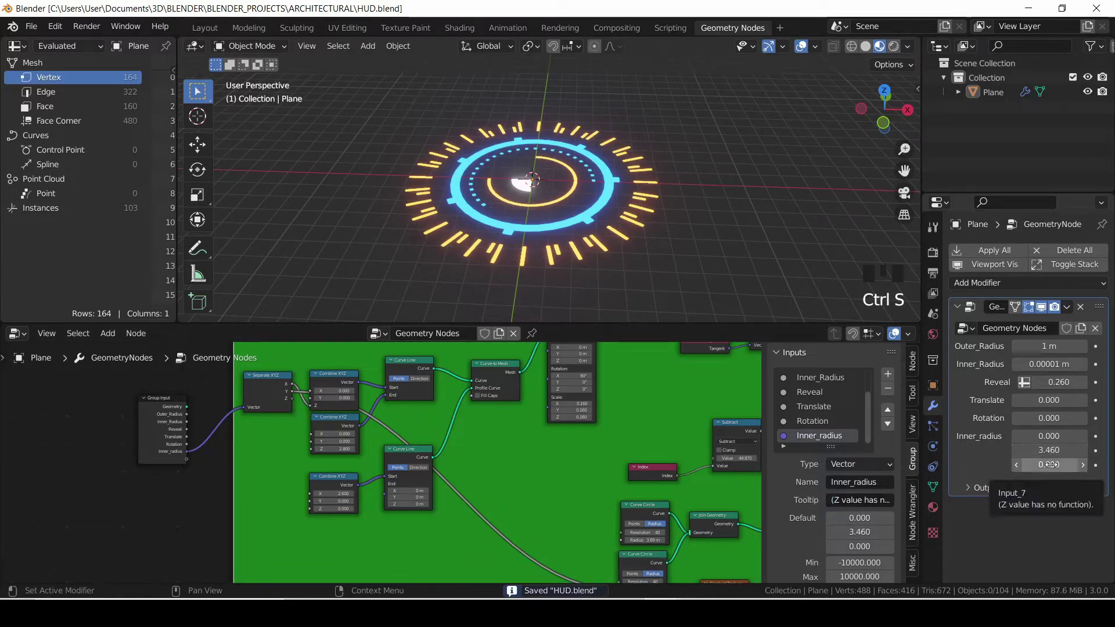
- Examine the remaining nodes in the green frame and save the file
{"action": "scroll", "coordinate": [664, 514], "scroll_direction": "down", "scroll_amount": 10}
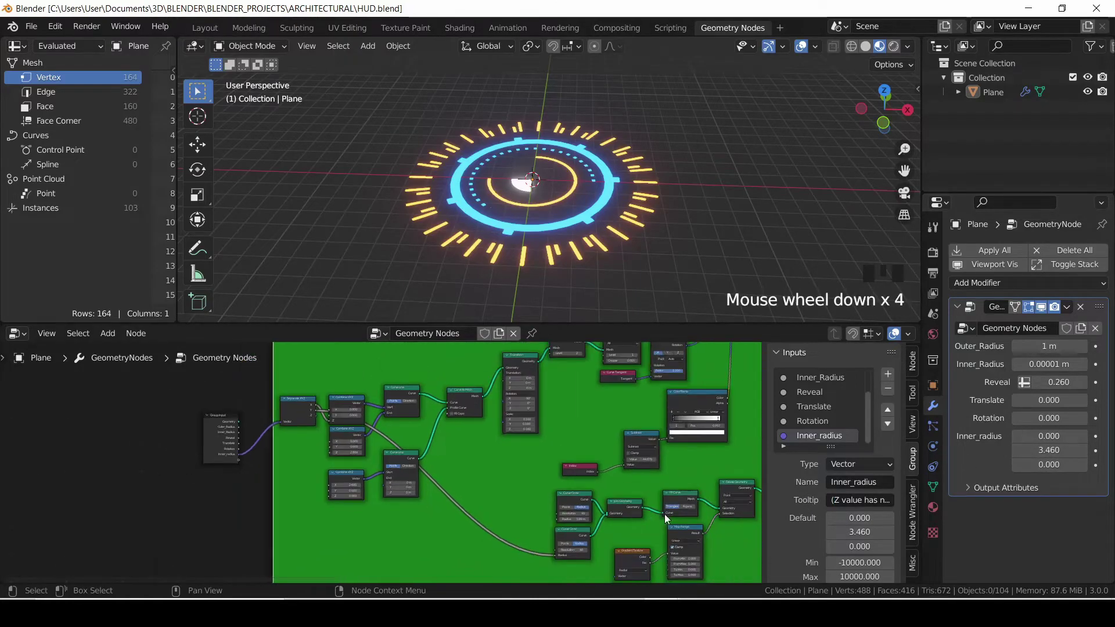
{"action": "middle_click_drag", "start_coordinate": [670, 514], "coordinate": [566, 463]}
{"action": "scroll", "coordinate": [581, 464], "scroll_direction": "down", "scroll_amount": 3}
{"action": "middle_click_drag", "start_coordinate": [603, 465], "coordinate": [526, 465]}
{"action": "key", "text": "ctrl+s"}
{"action": "scroll", "coordinate": [586, 484], "scroll_direction": "down", "scroll_amount": 3}
{"action": "scroll", "coordinate": [619, 471], "scroll_direction": "down", "scroll_amount": 1}
{"action": "scroll", "coordinate": [619, 472], "scroll_direction": "down", "scroll_amount": 3}
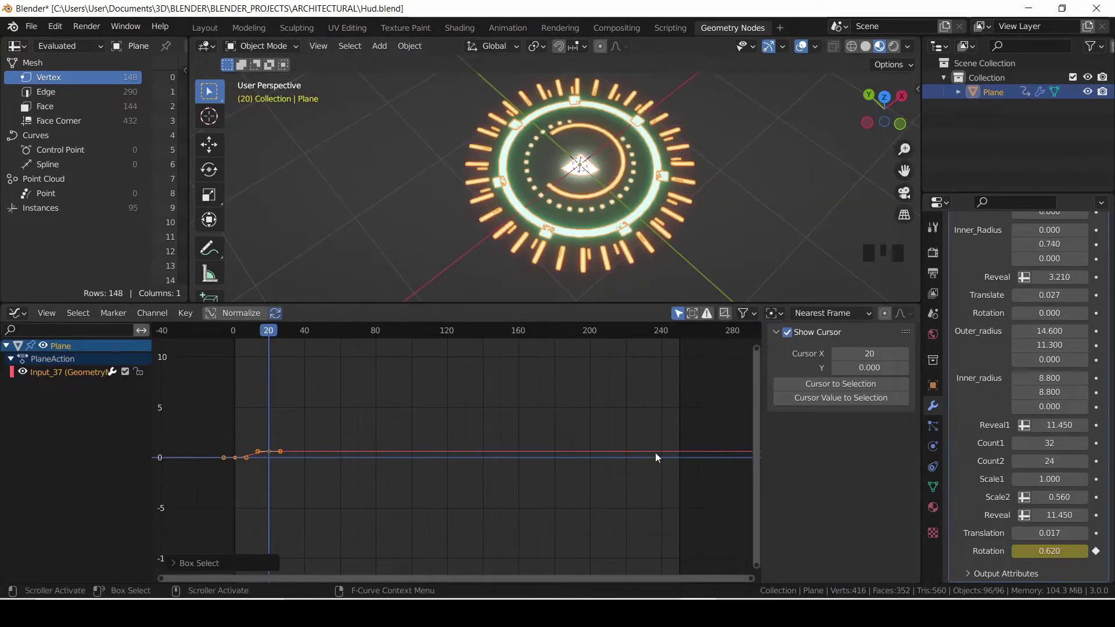
- Select the Rotation curve's keyframe at frame 20 in the Graph Editor and show its F-curve properties
{"action": "key", "text": "n"}
{"action": "key", "text": "n"}
{"action": "left_click", "coordinate": [835, 314]}
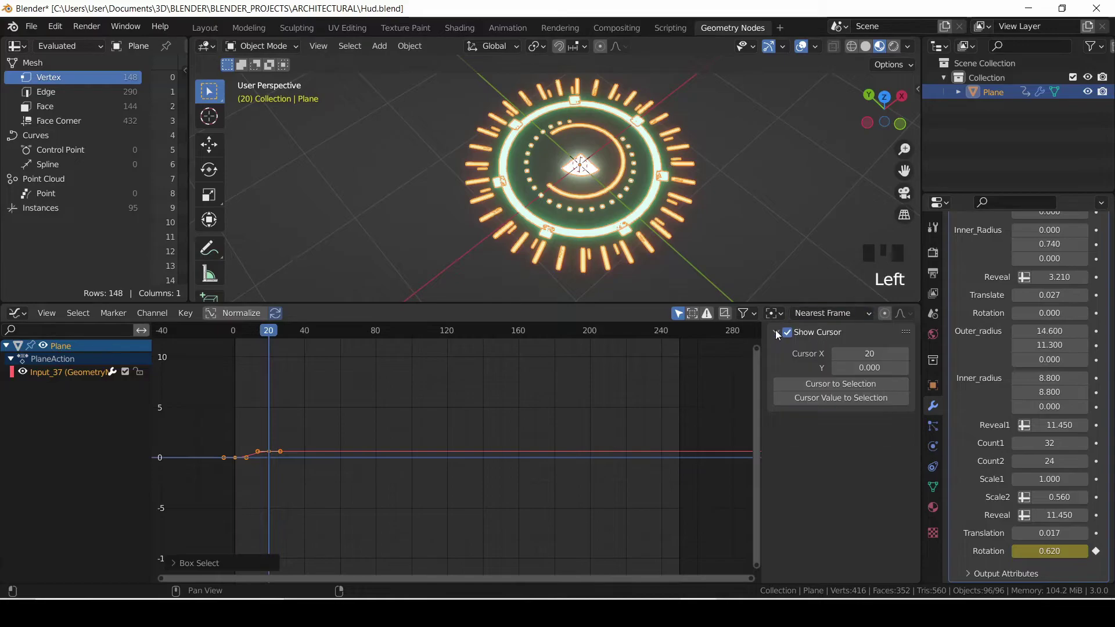
{"action": "left_click", "coordinate": [775, 314]}
{"action": "left_click", "coordinate": [748, 314]}
{"action": "left_click", "coordinate": [723, 315]}
{"action": "left_click", "coordinate": [269, 451]}
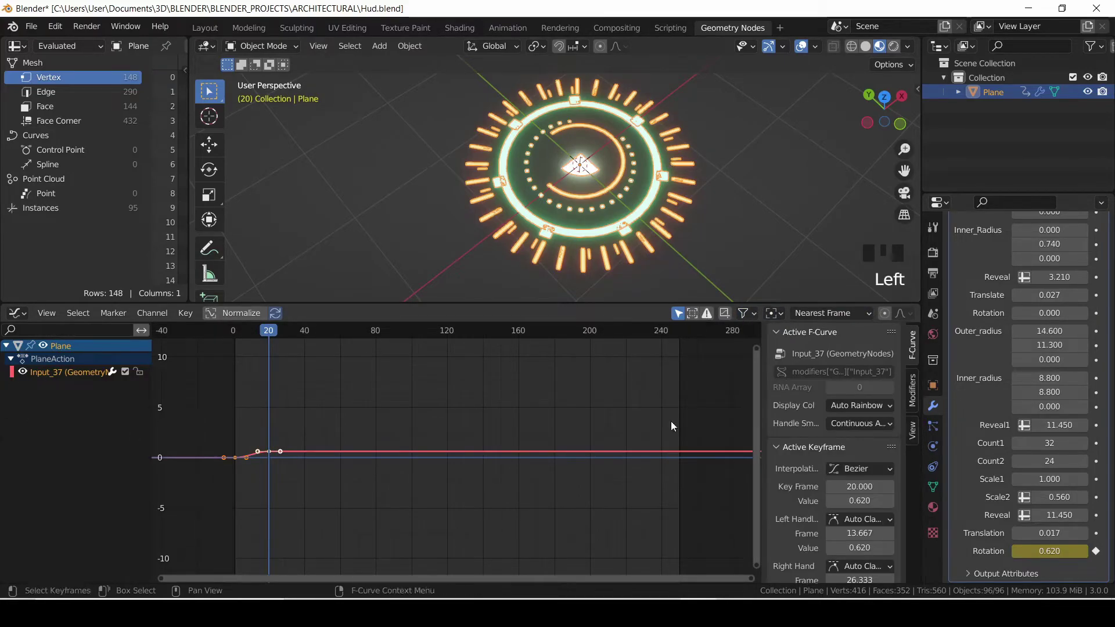
{"action": "scroll", "coordinate": [870, 418], "scroll_direction": "up", "scroll_amount": 4}
{"action": "left_click", "coordinate": [879, 406]}
{"action": "left_click", "coordinate": [875, 423]}
{"action": "left_click", "coordinate": [901, 313]}
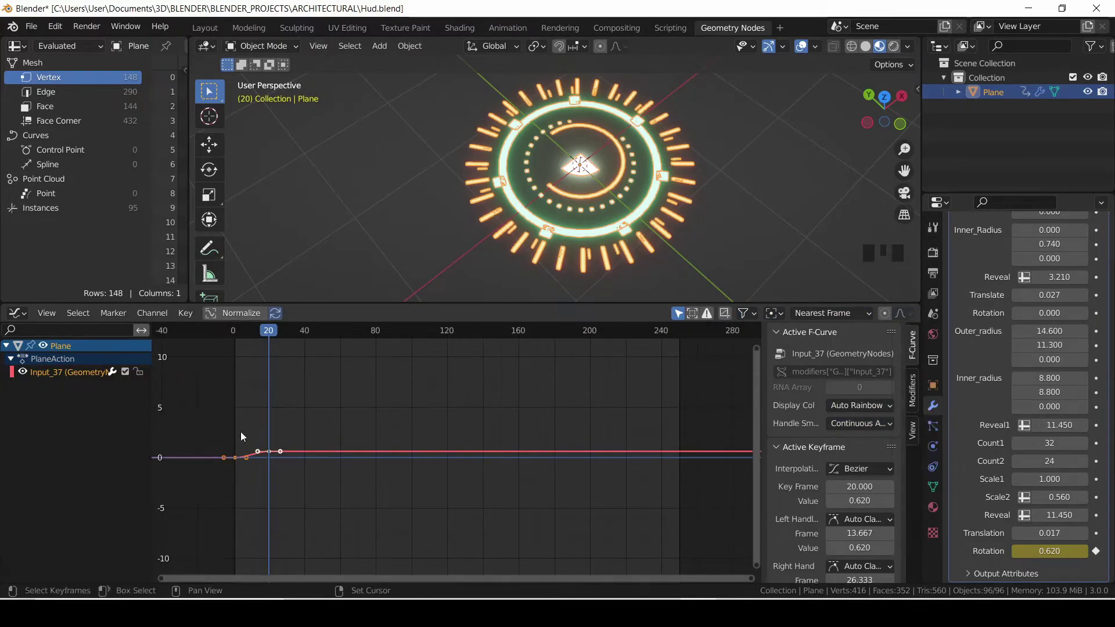
{"action": "left_click", "coordinate": [18, 313]}
{"action": "left_click", "coordinate": [209, 368]}
{"action": "key", "text": "n"}
{"action": "left_click", "coordinate": [17, 312]}
{"action": "left_click", "coordinate": [220, 383]}
- Add a Noise modifier to the Rotation curve and set its Scale to 17.6 during playback
{"action": "left_click", "coordinate": [848, 334]}
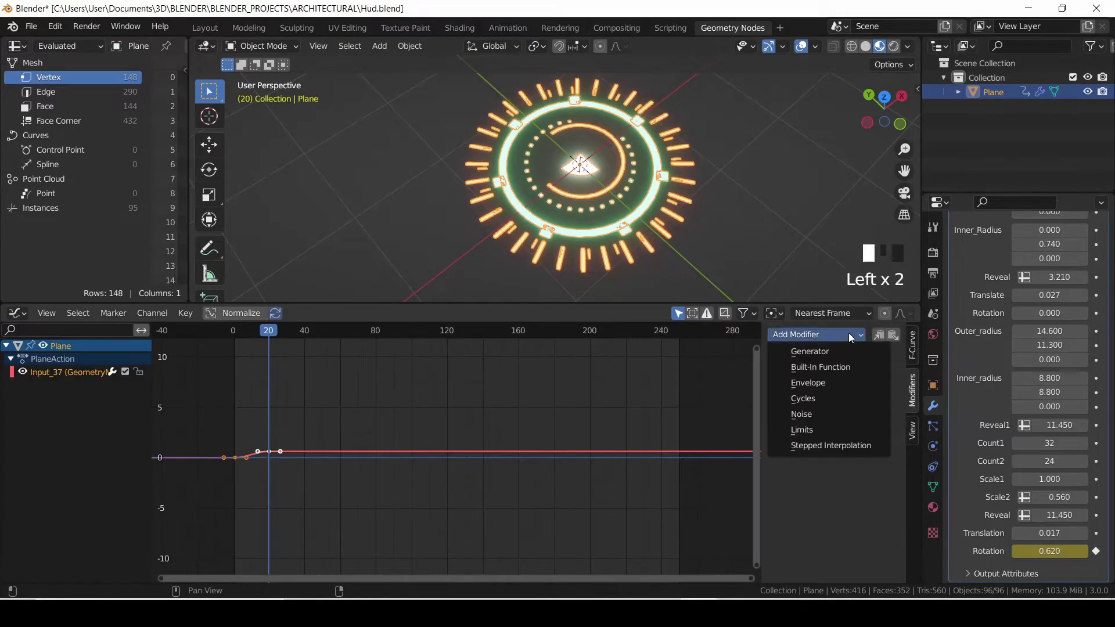
{"action": "left_click", "coordinate": [809, 412]}
{"action": "key", "text": "space"}
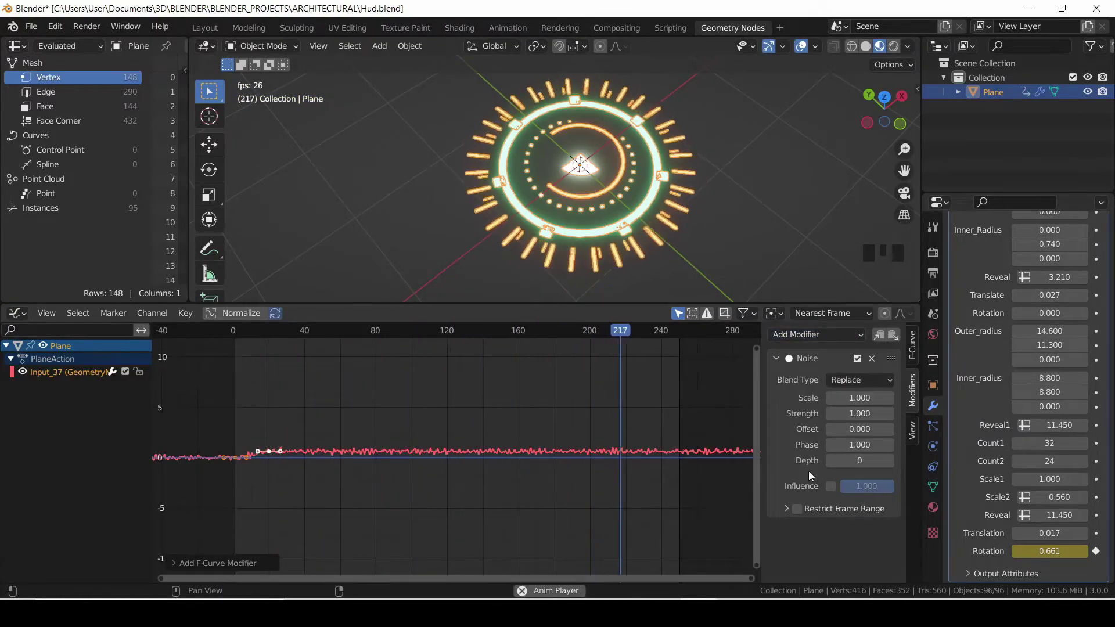
{"action": "left_click_drag", "start_coordinate": [861, 445], "coordinate": [905, 445]}
{"action": "left_click_drag", "start_coordinate": [859, 460], "coordinate": [830, 460]}
{"action": "left_click_drag", "start_coordinate": [857, 398], "coordinate": [927, 398]}
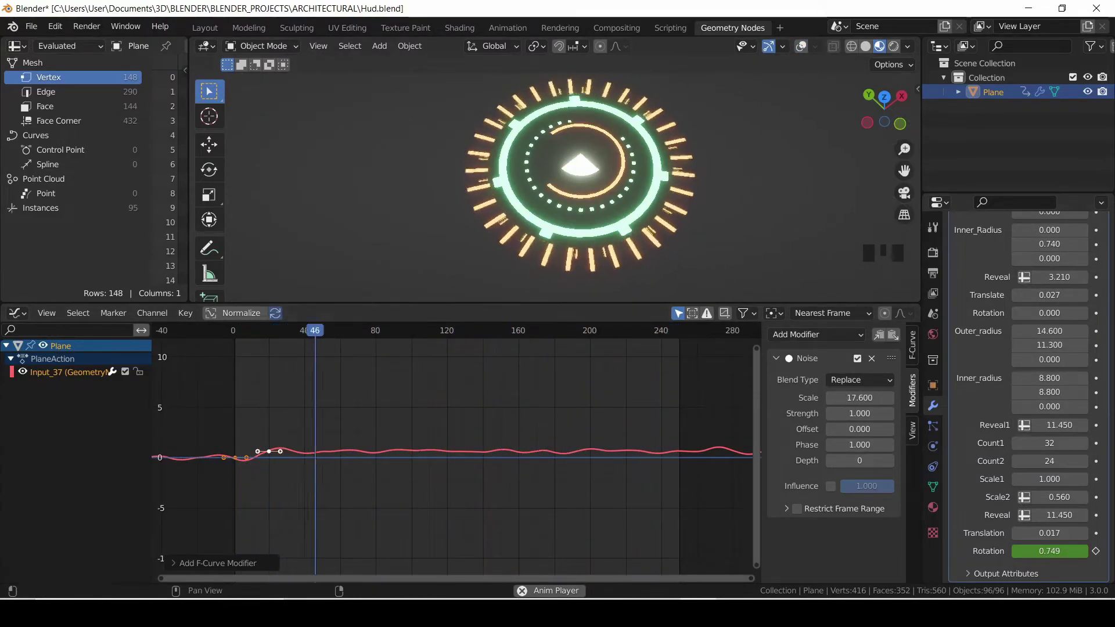
- Stop playback and keyframe the green ring's Rotation to -0.89 at frame 21
{"action": "scroll", "coordinate": [1038, 498], "scroll_direction": "down", "scroll_amount": 7}
{"action": "scroll", "coordinate": [1038, 498], "scroll_direction": "up", "scroll_amount": 10}
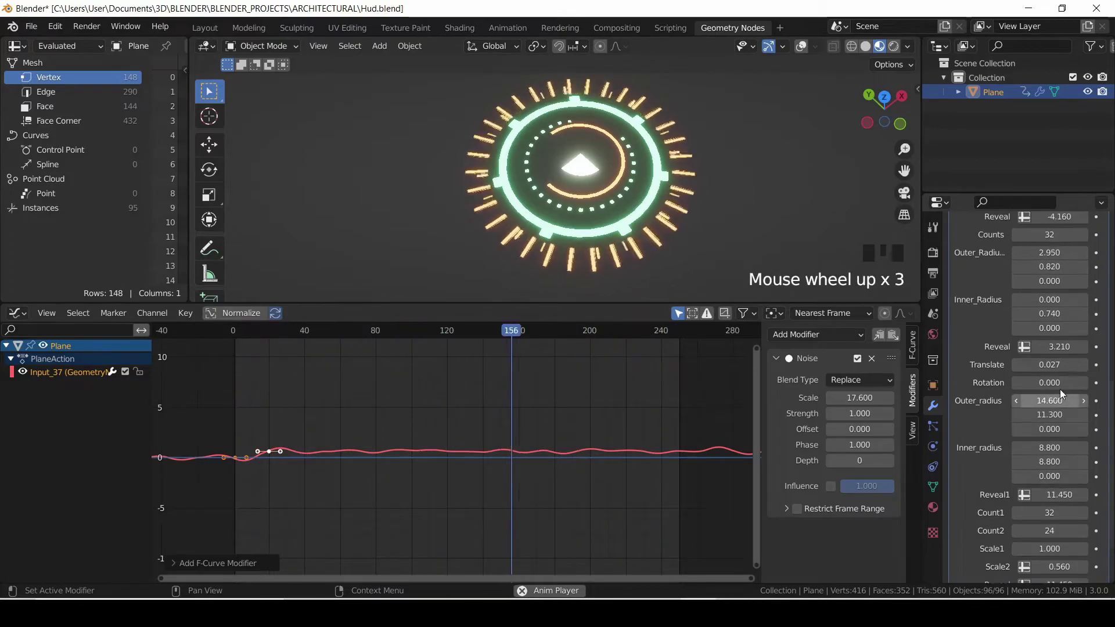
{"action": "key", "text": "space"}
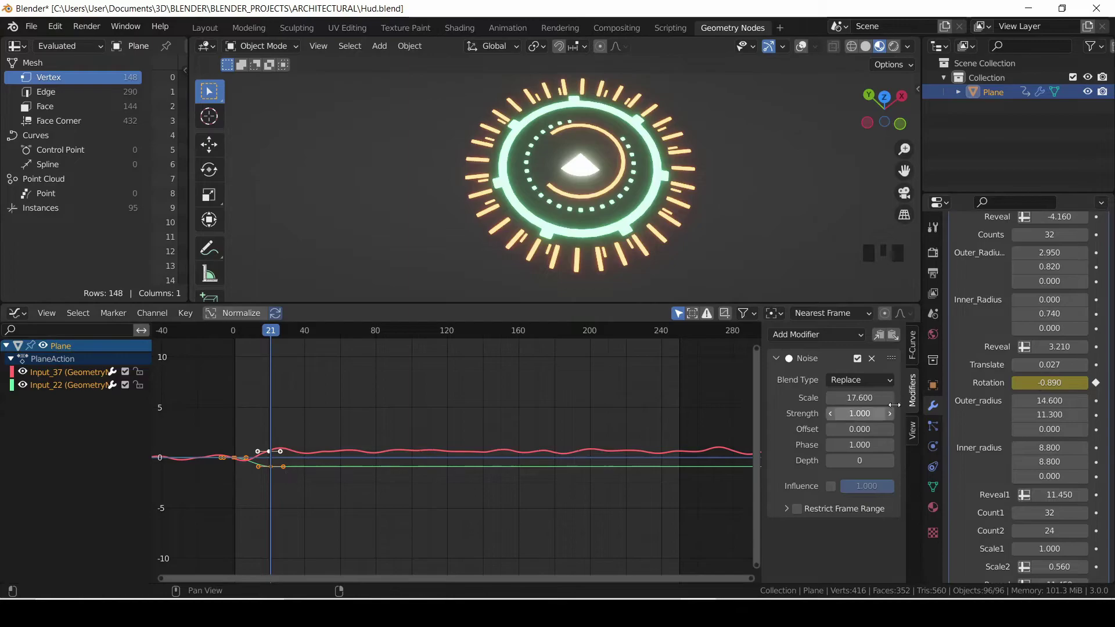
- Add a Noise modifier with Scale 30.7 to the green ring's Rotation curve, play the animation, and save the file
{"action": "scroll", "coordinate": [1045, 464], "scroll_direction": "down", "scroll_amount": 3}
{"action": "left_click", "coordinate": [58, 383]}
{"action": "left_click", "coordinate": [58, 383]}
{"action": "left_click", "coordinate": [809, 336]}
{"action": "left_click", "coordinate": [806, 413]}
{"action": "left_click_drag", "start_coordinate": [857, 398], "coordinate": [893, 399]}
{"action": "key", "text": "space"}
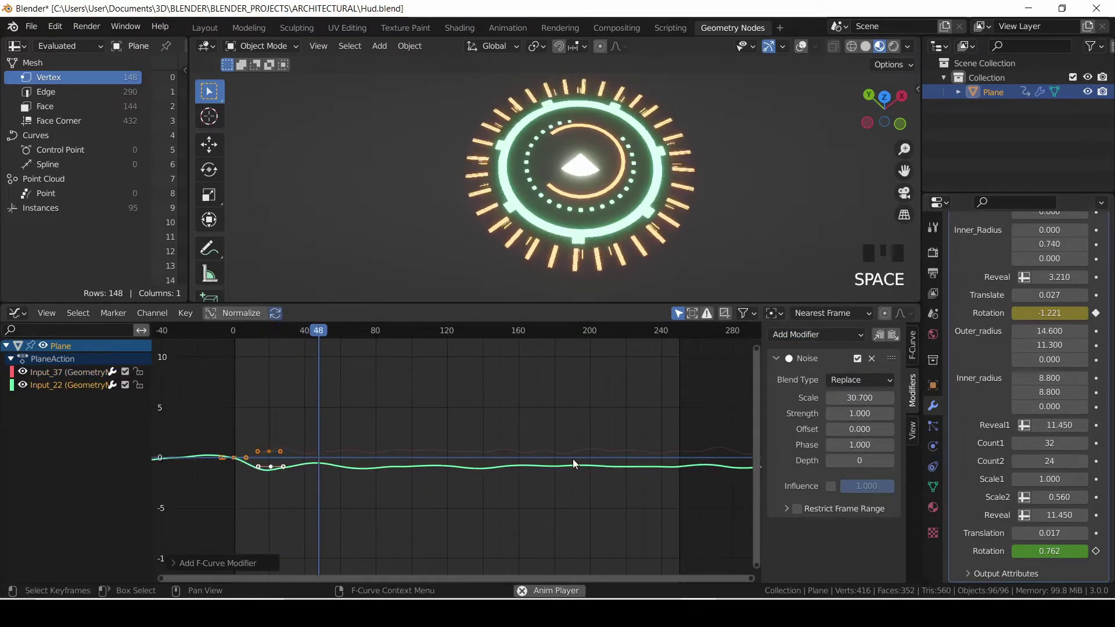
{"action": "key", "text": "ctrl+s"}
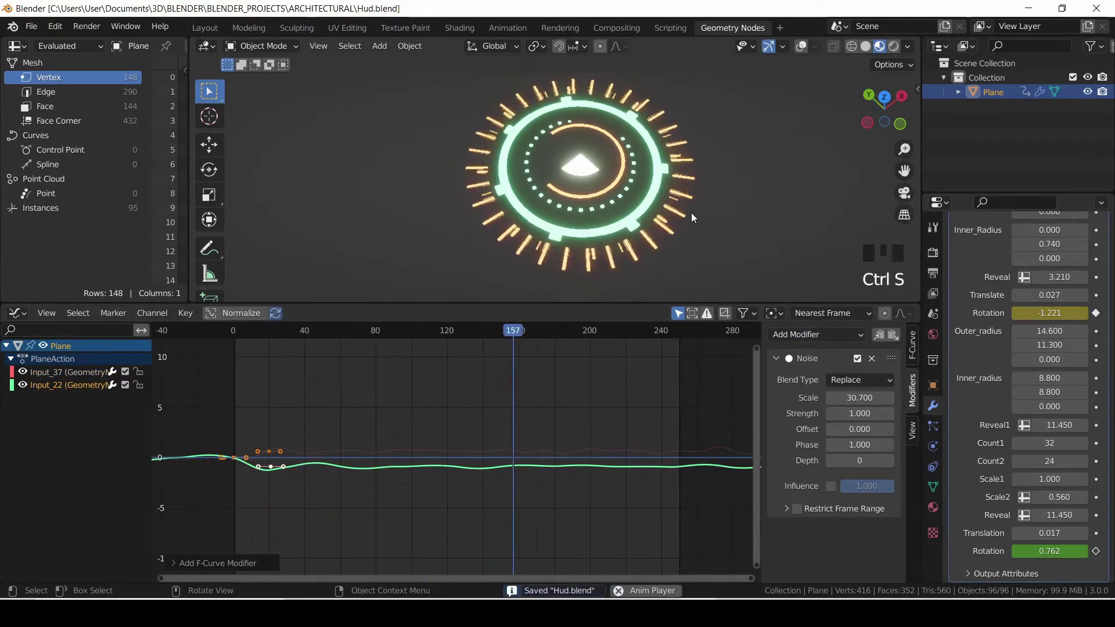
- Stop playback and animate the white sector's Rotation from the start of the timeline to 6.62 at frame 20
{"action": "scroll", "coordinate": [1027, 406], "scroll_direction": "up", "scroll_amount": 18}
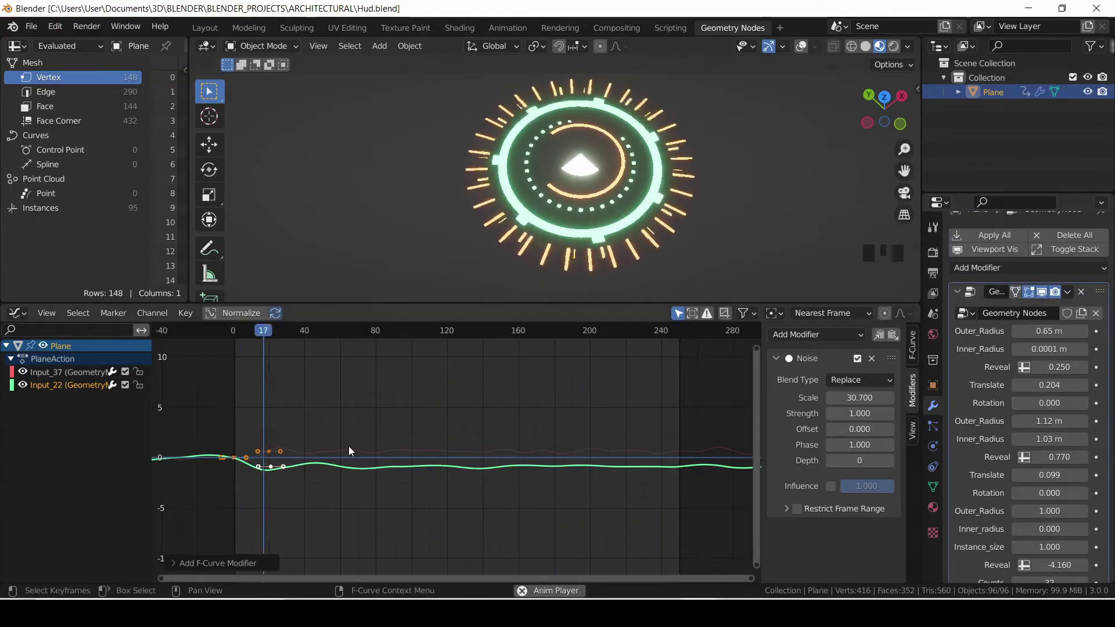
{"action": "key", "text": "space"}
{"action": "left_click", "coordinate": [237, 332]}
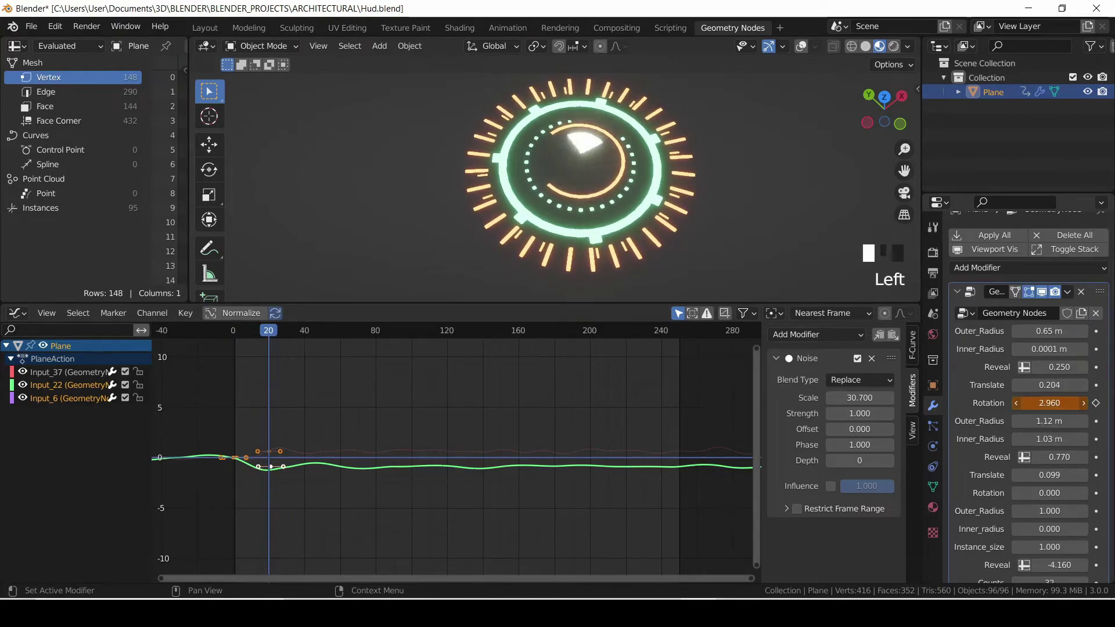
- Add a Cycles modifier to the white sector's Rotation curve and play the animation
{"action": "left_click", "coordinate": [68, 399]}
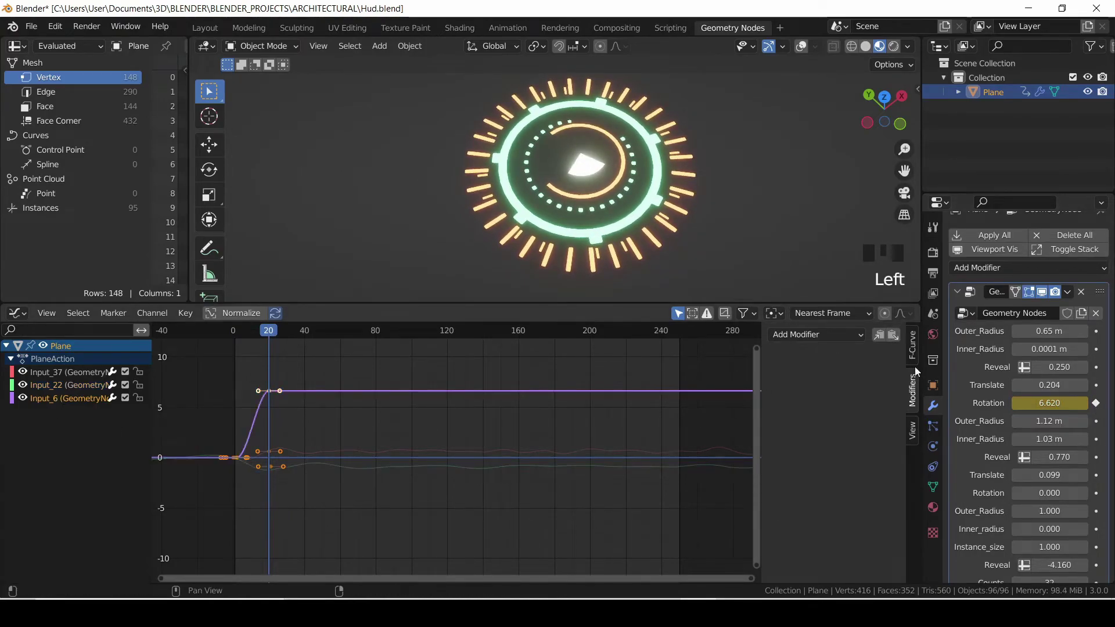
{"action": "left_click", "coordinate": [817, 335]}
{"action": "left_click", "coordinate": [802, 397]}
{"action": "key", "text": "space"}
- Try a before-mode Count of 0 and a reduced Influence on the Cycles modifier, and switch Influence back off
{"action": "mouse_move", "coordinate": [861, 397]}
{"action": "left_mouse_down"}
{"action": "mouse_move", "coordinate": [874, 398]}
{"action": "mouse_move", "coordinate": [848, 397]}
{"action": "left_mouse_up"}
{"action": "left_click", "coordinate": [861, 398]}
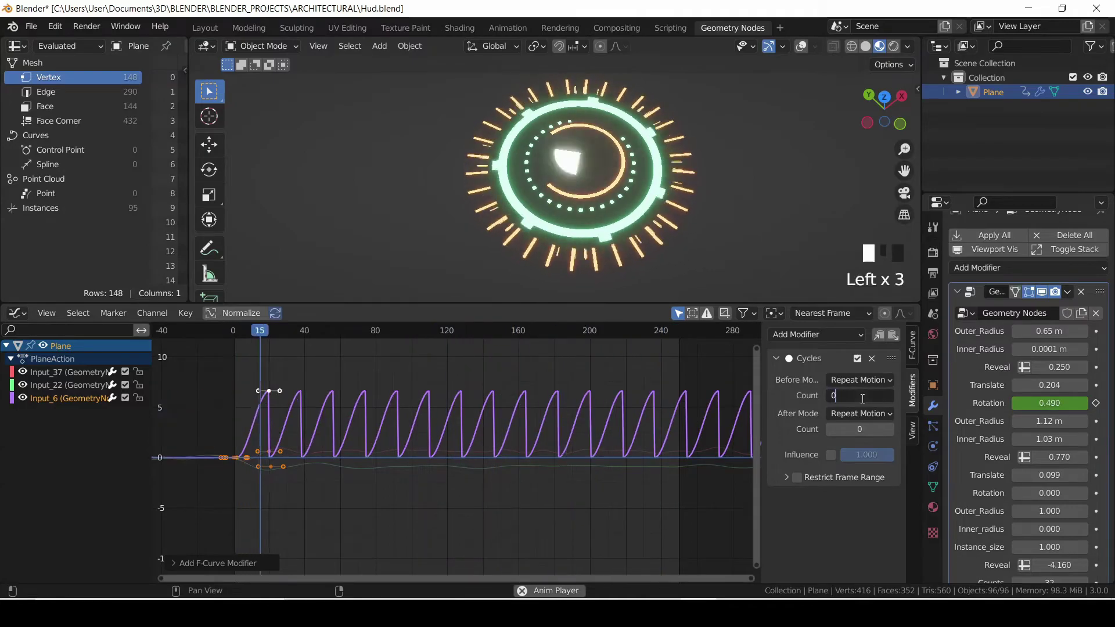
{"action": "type", "text": "0"}
{"action": "key", "text": "Return"}
{"action": "left_click", "coordinate": [830, 455]}
{"action": "mouse_move", "coordinate": [871, 456]}
{"action": "left_mouse_down"}
{"action": "mouse_move", "coordinate": [859, 457]}
{"action": "mouse_move", "coordinate": [890, 455]}
{"action": "left_mouse_up"}
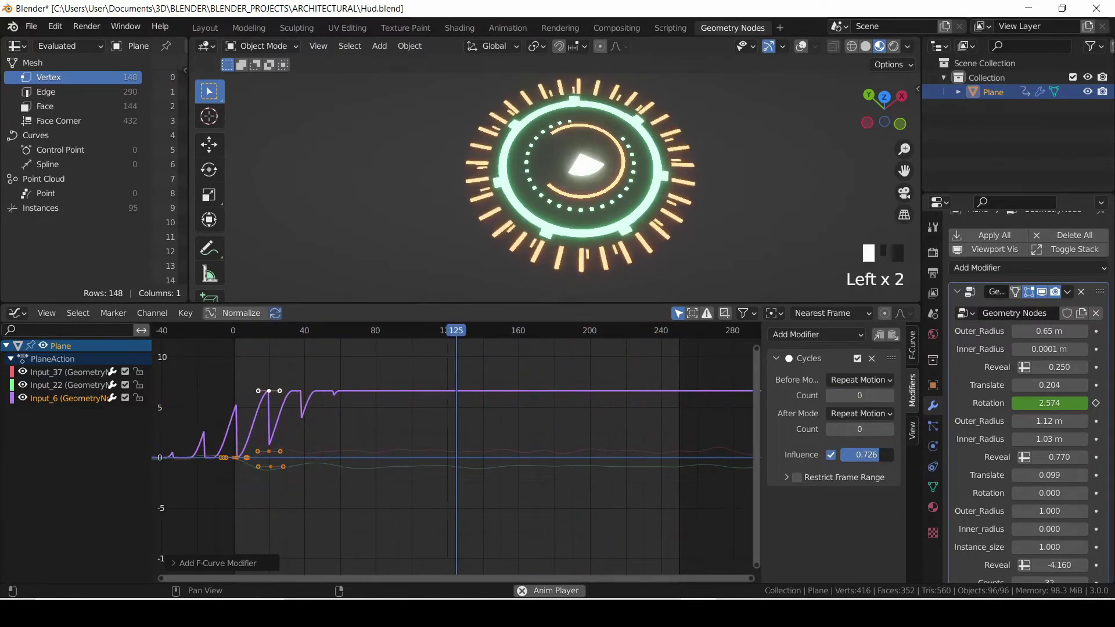
{"action": "left_click", "coordinate": [831, 454]}
- Try Repeat with Offset and No Cycles as the Cycles modifier's Before Mode, and return it to Repeat Motion
{"action": "left_click", "coordinate": [859, 380]}
{"action": "left_click", "coordinate": [871, 428]}
{"action": "left_click", "coordinate": [859, 380]}
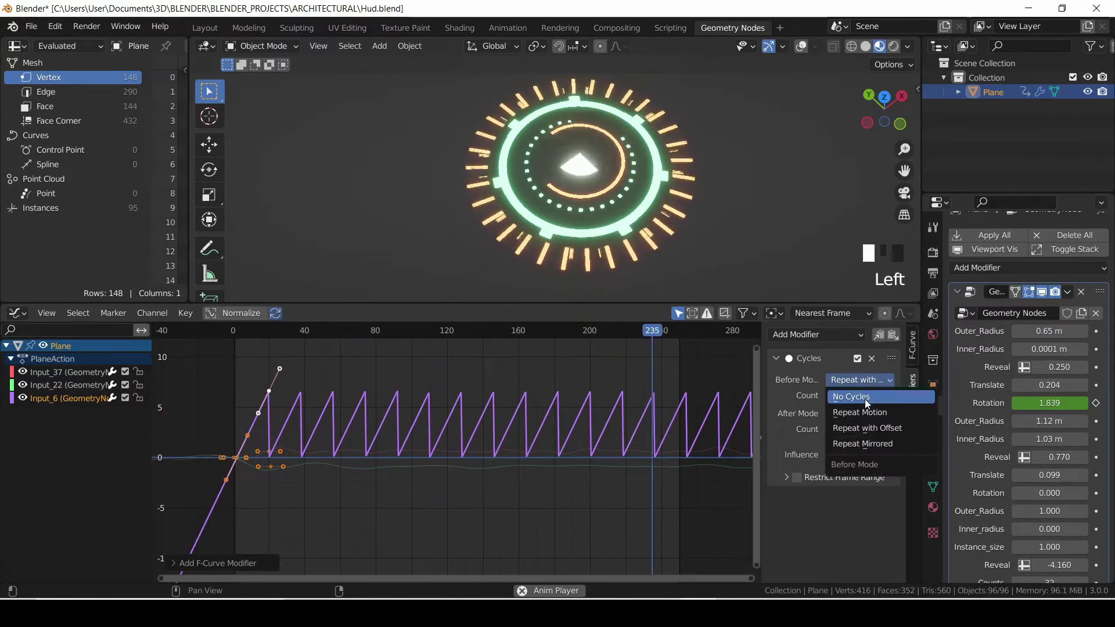
{"action": "left_click", "coordinate": [865, 399]}
{"action": "left_click", "coordinate": [859, 380]}
{"action": "left_click", "coordinate": [858, 410]}
- Move the white sector's end Rotation keyframe to about frame 50 and value 5.5, and save the file
{"action": "left_click", "coordinate": [269, 391]}
{"action": "left_click_drag", "start_coordinate": [268, 391], "coordinate": [364, 392]}
{"action": "left_click", "coordinate": [351, 384]}
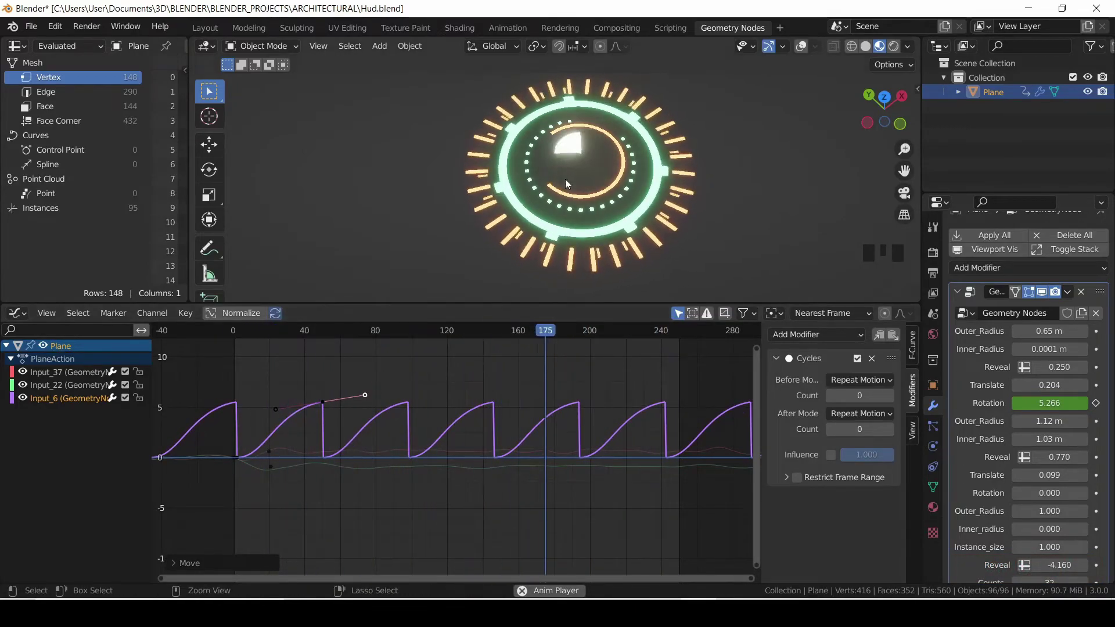
{"action": "key", "text": "ctrl+s"}
- Lower the inner orange arc's Reveal and keyframe it at the start of the animation
{"action": "scroll", "coordinate": [1045, 441], "scroll_direction": "down", "scroll_amount": 1}
{"action": "left_click_drag", "start_coordinate": [1059, 434], "coordinate": [1035, 434]}
{"action": "left_click_drag", "start_coordinate": [246, 330], "coordinate": [517, 357]}
{"action": "left_click", "coordinate": [1096, 434]}
- Keyframe the orange arc's Reveal at 0.980 on frame 160 and 0.020 on frame 250, and play the animation
{"action": "left_click_drag", "start_coordinate": [1059, 433], "coordinate": [1106, 434]}
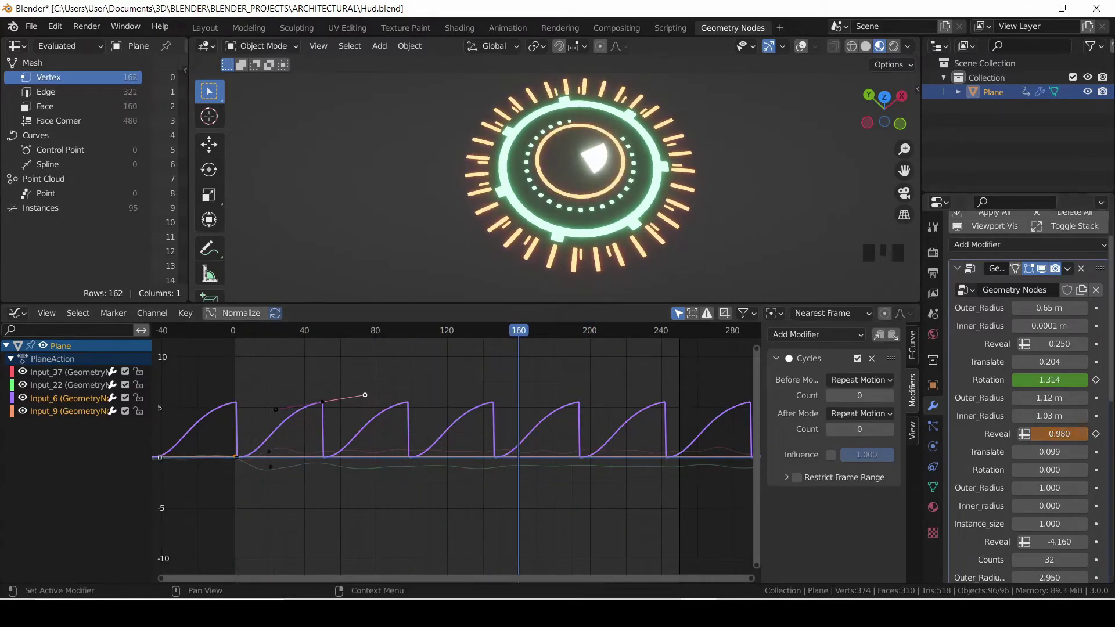
{"action": "left_click_drag", "start_coordinate": [518, 356], "coordinate": [678, 361]}
{"action": "left_click", "coordinate": [1096, 434]}
{"action": "key", "text": "space"}
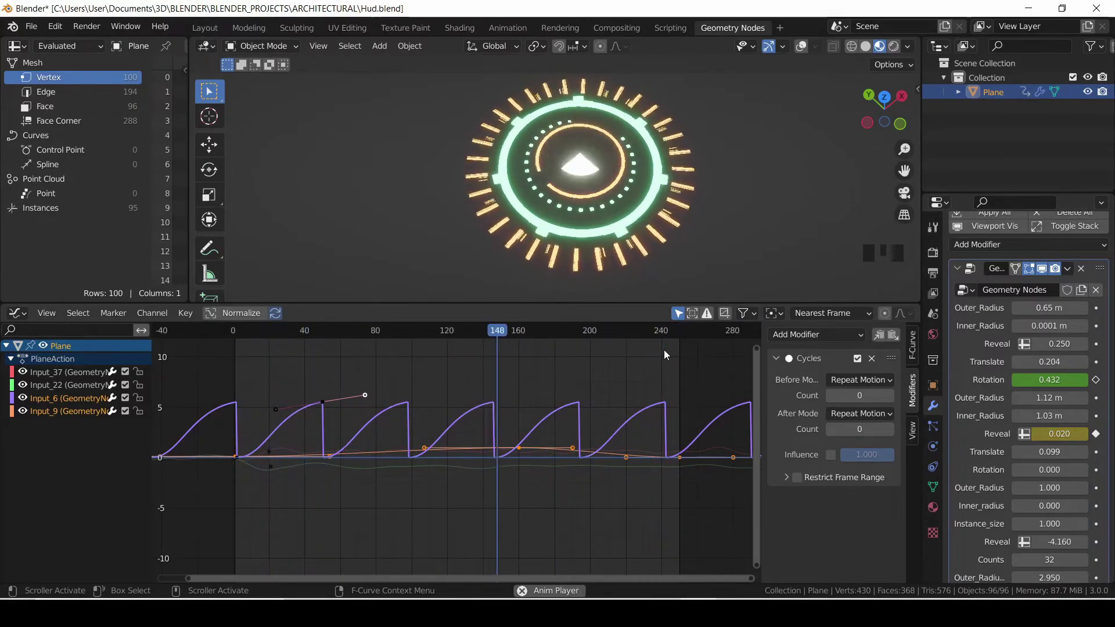
- Save the file and inspect the playing HUD graphic close up from a lower angle
{"action": "key", "text": "ctrl+s"}
{"action": "left_click_drag", "start_coordinate": [876, 120], "coordinate": [871, 73]}
{"action": "scroll", "coordinate": [875, 120], "scroll_direction": "up", "scroll_amount": 4}
{"action": "scroll", "coordinate": [768, 242], "scroll_direction": "down", "scroll_amount": 1}
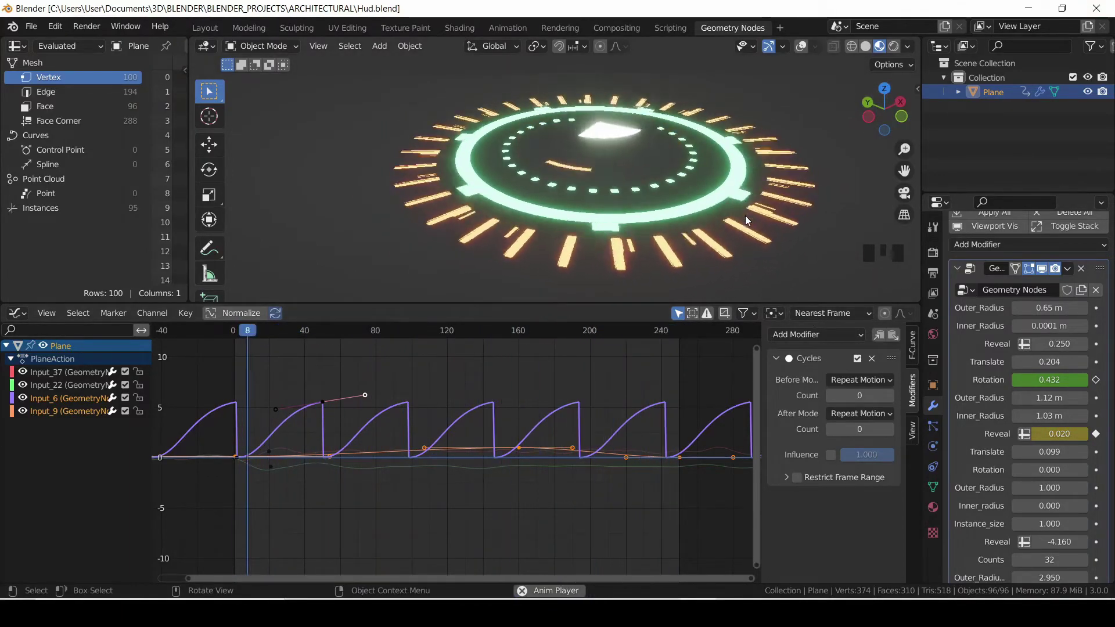
{"action": "scroll", "coordinate": [520, 445], "scroll_direction": "up", "scroll_amount": 1}
- Try raising the orange arc's Reveal keyframe at frame 160, and undo the move
{"action": "left_click", "coordinate": [520, 446]}
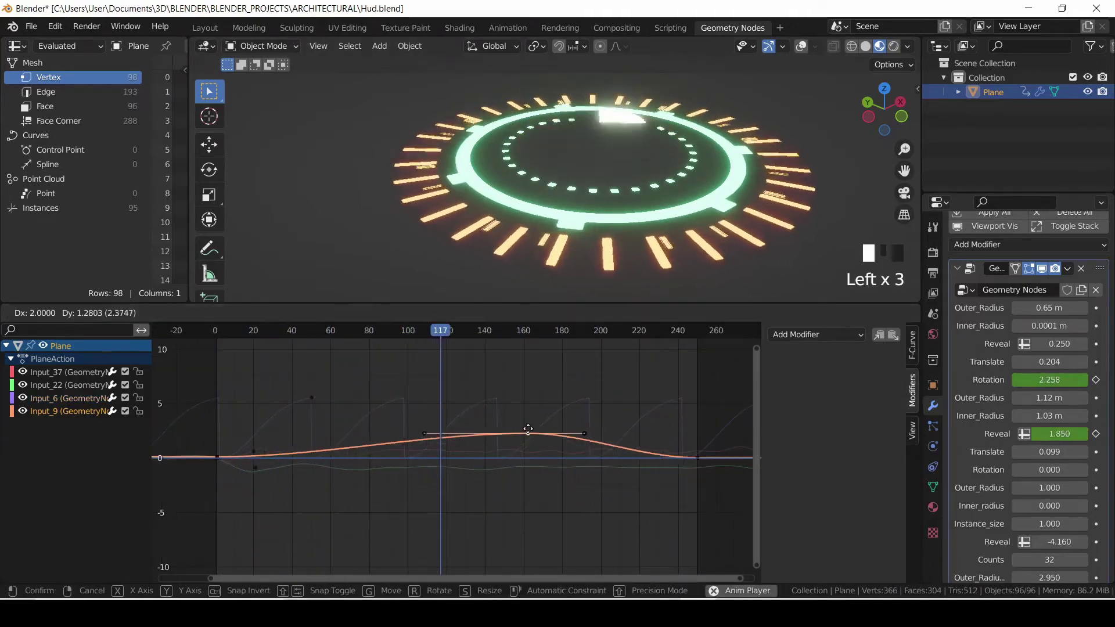
{"action": "left_click_drag", "start_coordinate": [521, 446], "coordinate": [533, 444]}
{"action": "key", "text": "ctrl+z"}
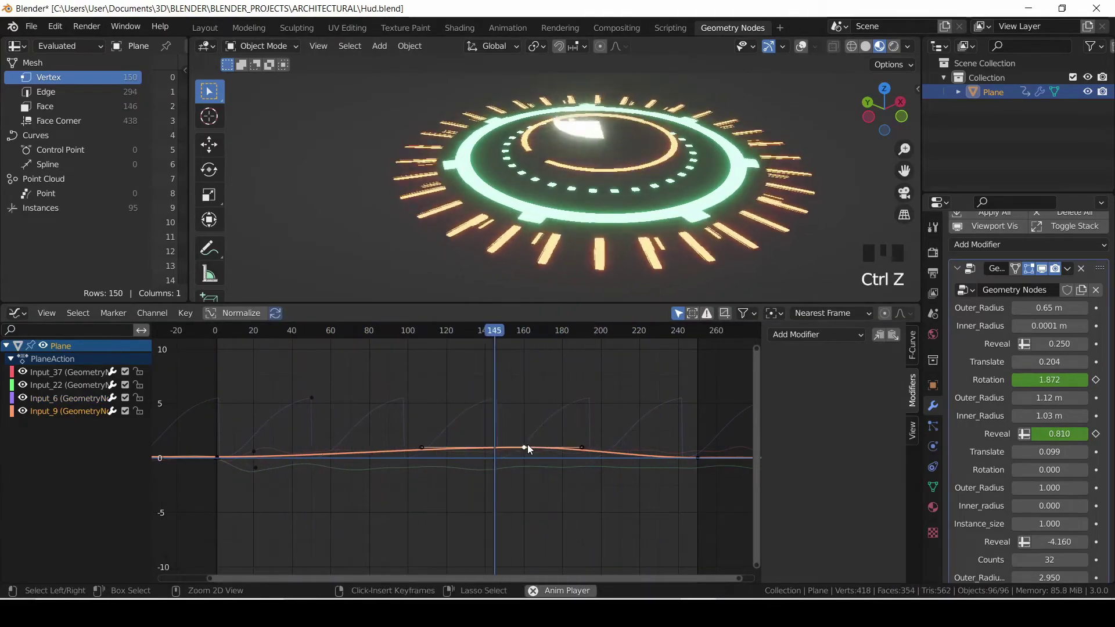
- Hide the Input_37, Input_22 and Input_6 curves, leaving only the orange arc's Reveal curve Input_9 displayed
{"action": "left_click", "coordinate": [224, 456]}
{"action": "left_click", "coordinate": [224, 457]}
{"action": "left_click", "coordinate": [254, 451]}
{"action": "left_click", "coordinate": [71, 379]}
{"action": "left_click", "coordinate": [71, 411]}
{"action": "left_click_drag", "start_coordinate": [126, 372], "coordinate": [128, 396]}
{"action": "left_click", "coordinate": [125, 397]}
{"action": "left_click", "coordinate": [126, 385]}
{"action": "left_click", "coordinate": [126, 372]}
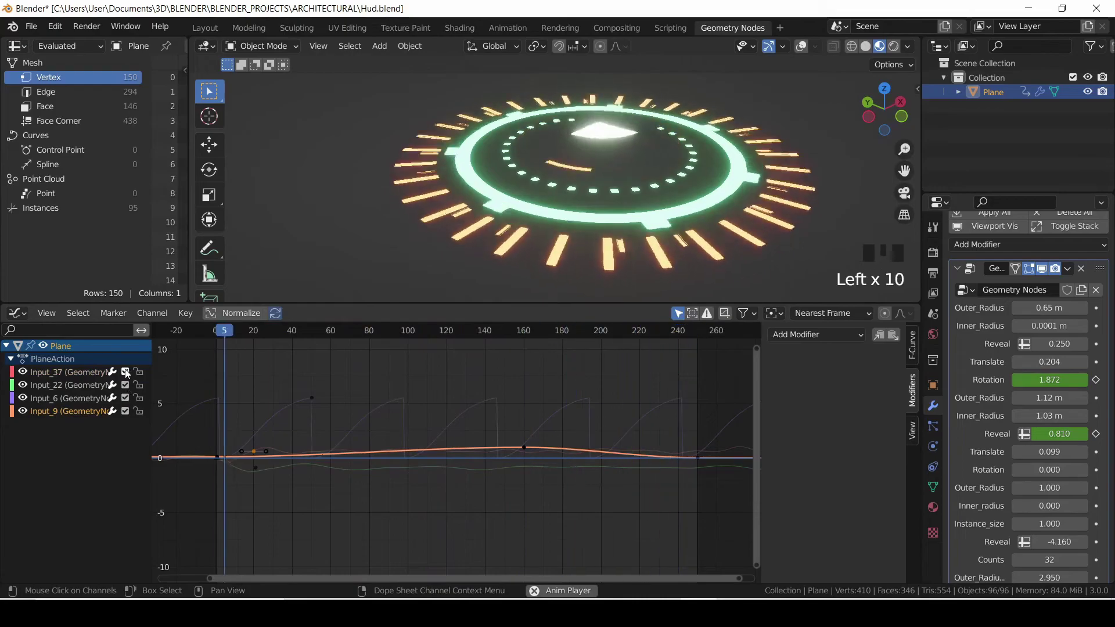
{"action": "left_click_drag", "start_coordinate": [23, 372], "coordinate": [22, 397]}
- Try moving the Reveal curve's middle keyframe to about frame 75 and its end keyframe to about frame 195
{"action": "left_click", "coordinate": [219, 456]}
{"action": "left_click", "coordinate": [218, 455]}
{"action": "left_click", "coordinate": [522, 448]}
{"action": "left_click_drag", "start_coordinate": [523, 447], "coordinate": [359, 453]}
{"action": "left_click", "coordinate": [633, 461]}
{"action": "left_click_drag", "start_coordinate": [696, 458], "coordinate": [592, 454]}
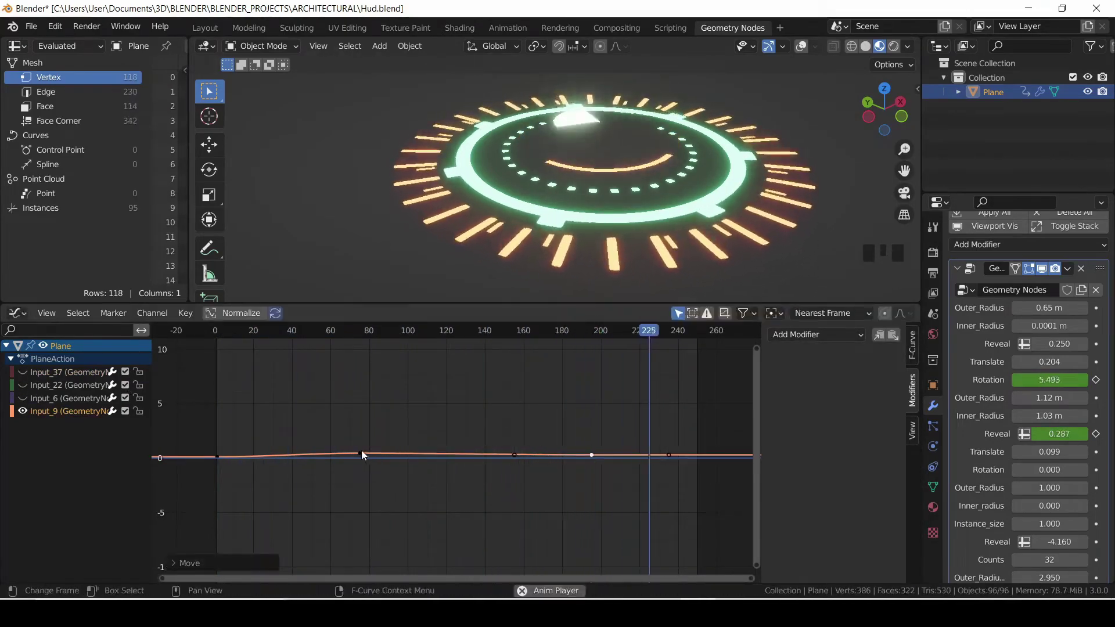
- Try the Reveal curve's last two keyframes at about frames 88 and 135 with a Cycles modifier added
{"action": "left_click_drag", "start_coordinate": [361, 453], "coordinate": [386, 455]}
{"action": "left_click_drag", "start_coordinate": [592, 454], "coordinate": [476, 455]}
{"action": "left_click", "coordinate": [816, 335]}
{"action": "left_click", "coordinate": [813, 397]}
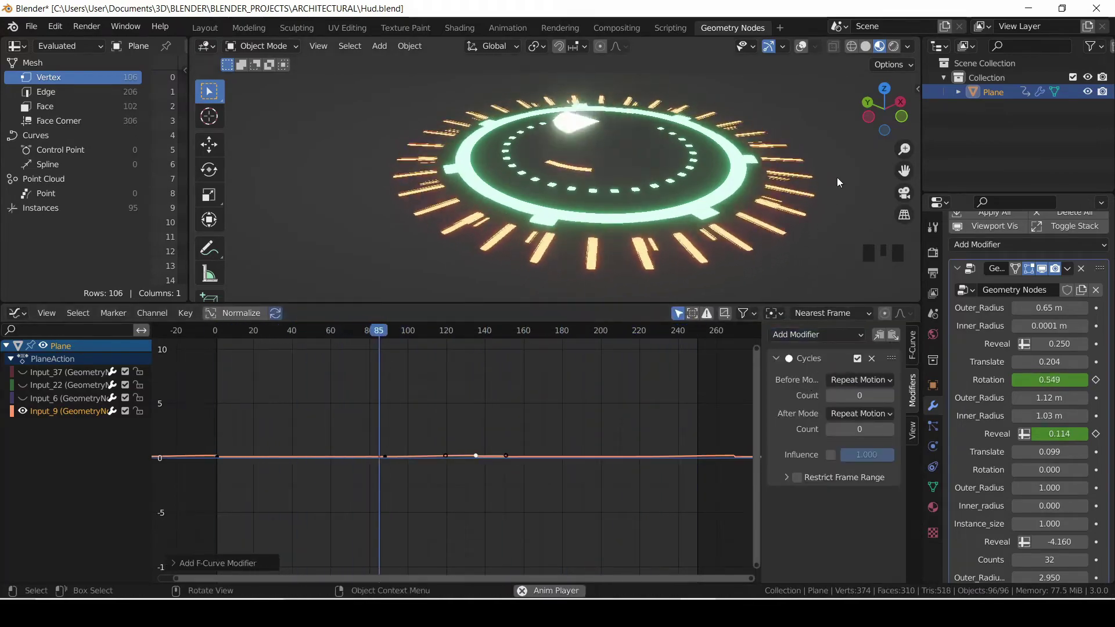
- Undo the Cycles modifier and the latest keyframe moves on the Reveal curve
{"action": "key", "text": "ctrl+z"}
{"action": "key", "text": "ctrl+z"}
{"action": "key", "text": "ctrl+z"}
{"action": "key", "text": "ctrl+z"}
{"action": "key", "text": "ctrl+z"}
{"action": "key", "text": "ctrl+z"}
{"action": "key", "text": "ctrl+z"}
{"action": "key", "text": "ctrl+z"}
- Stop the playback and remove the Reveal curve's keyframes that follow the starting one
{"action": "left_click", "coordinate": [577, 484]}
{"action": "left_click", "coordinate": [504, 455]}
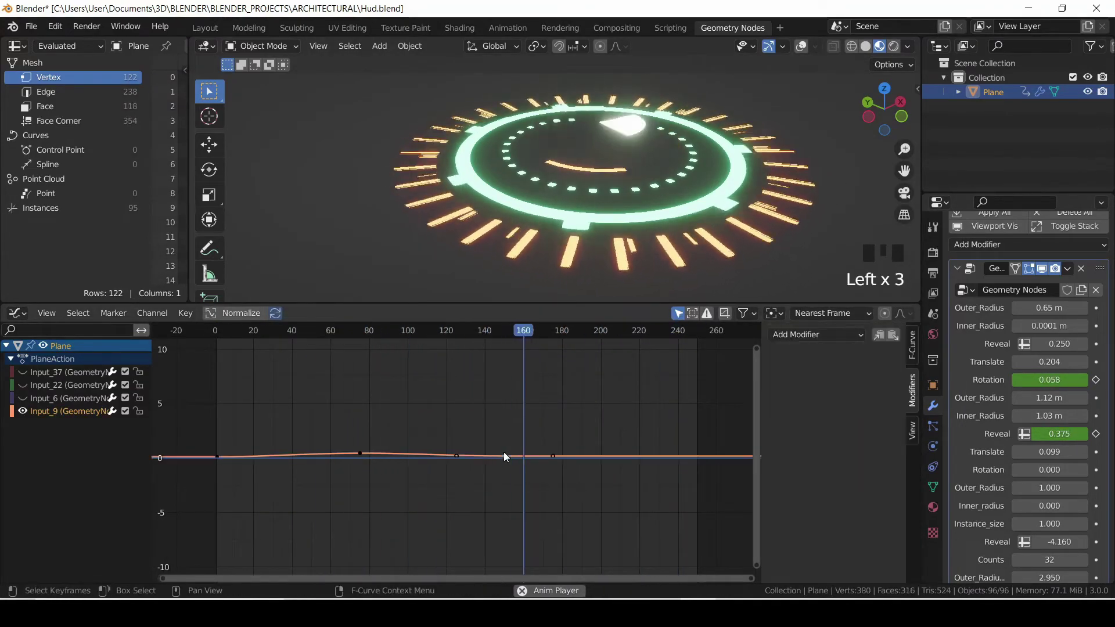
{"action": "key", "text": "space"}
{"action": "left_click_drag", "start_coordinate": [509, 332], "coordinate": [504, 340]}
{"action": "left_click", "coordinate": [1095, 434]}
- Keyframe the orange arc's Reveal at 0.995 on frame 250, play the animation and add a Cycles modifier to the curve
{"action": "left_click_drag", "start_coordinate": [366, 332], "coordinate": [685, 378]}
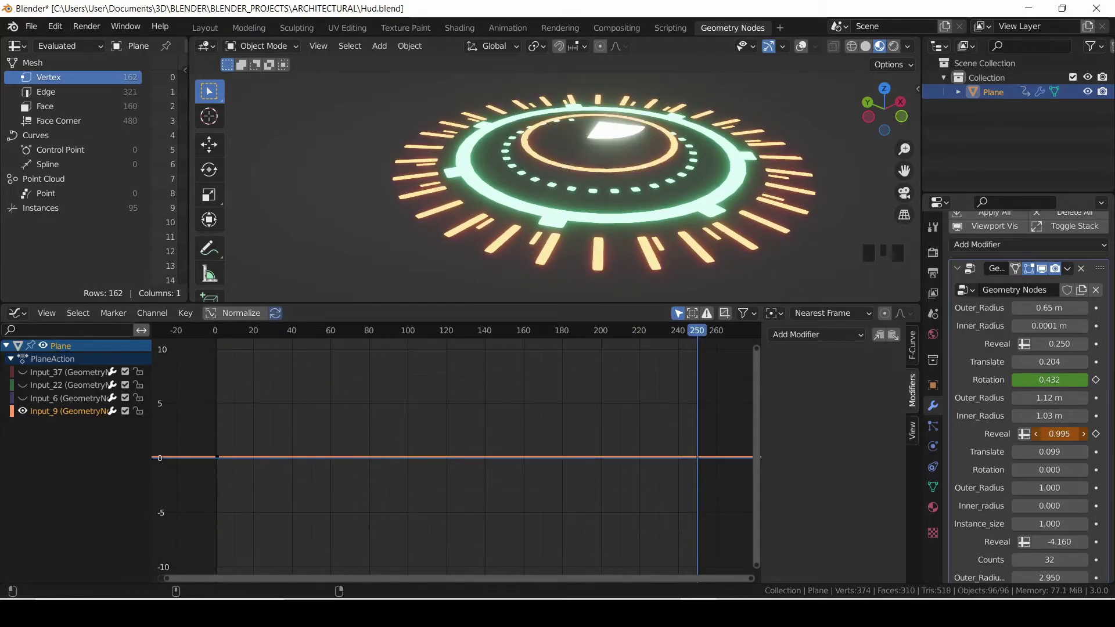
{"action": "key", "text": "space"}
{"action": "left_click", "coordinate": [816, 335]}
{"action": "left_click", "coordinate": [826, 395]}
- Move the Reveal curve's end keyframe to about frame 50 and value 1.7
{"action": "scroll", "coordinate": [881, 113], "scroll_direction": "down", "scroll_amount": 2}
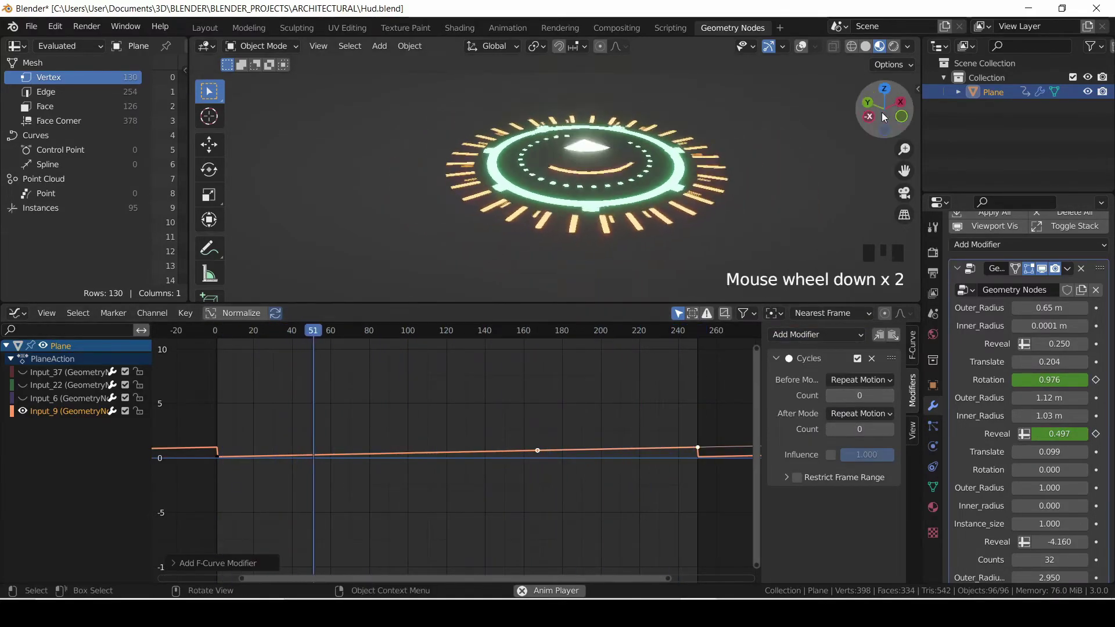
{"action": "left_click_drag", "start_coordinate": [881, 113], "coordinate": [864, 165]}
{"action": "left_click", "coordinate": [696, 445]}
{"action": "key", "text": "g"}
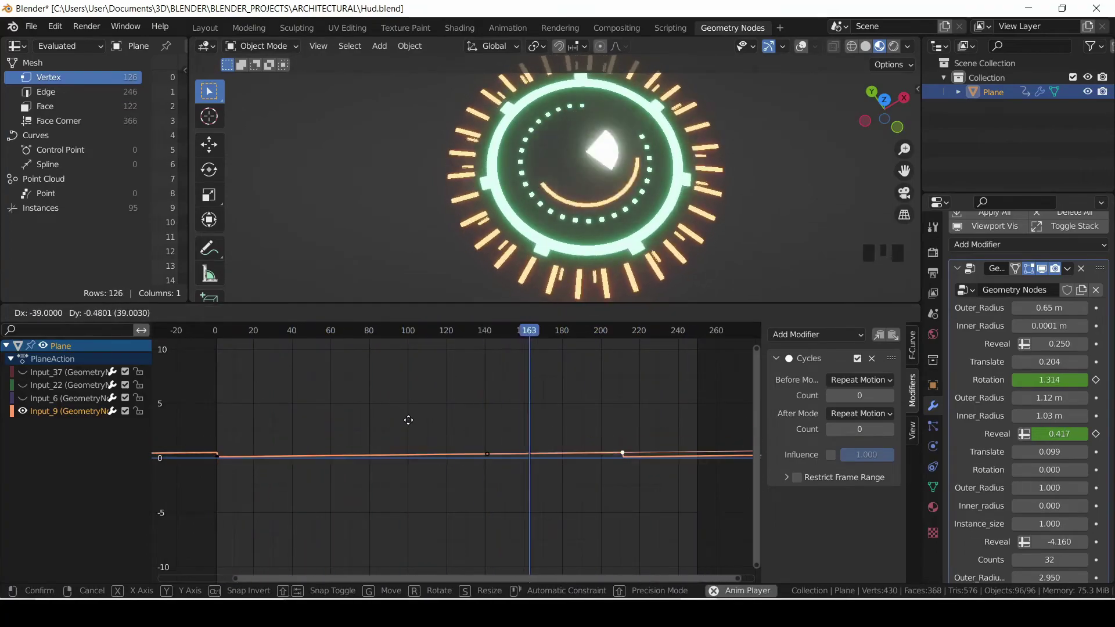
{"action": "left_click", "coordinate": [699, 373]}
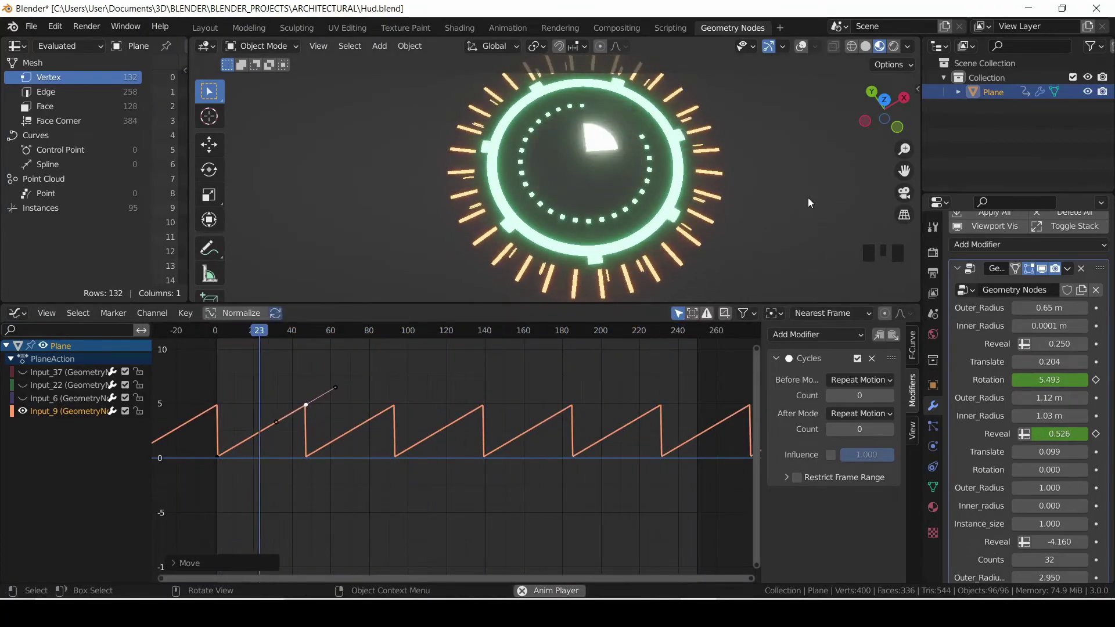
{"action": "left_click_drag", "start_coordinate": [308, 406], "coordinate": [313, 438]}
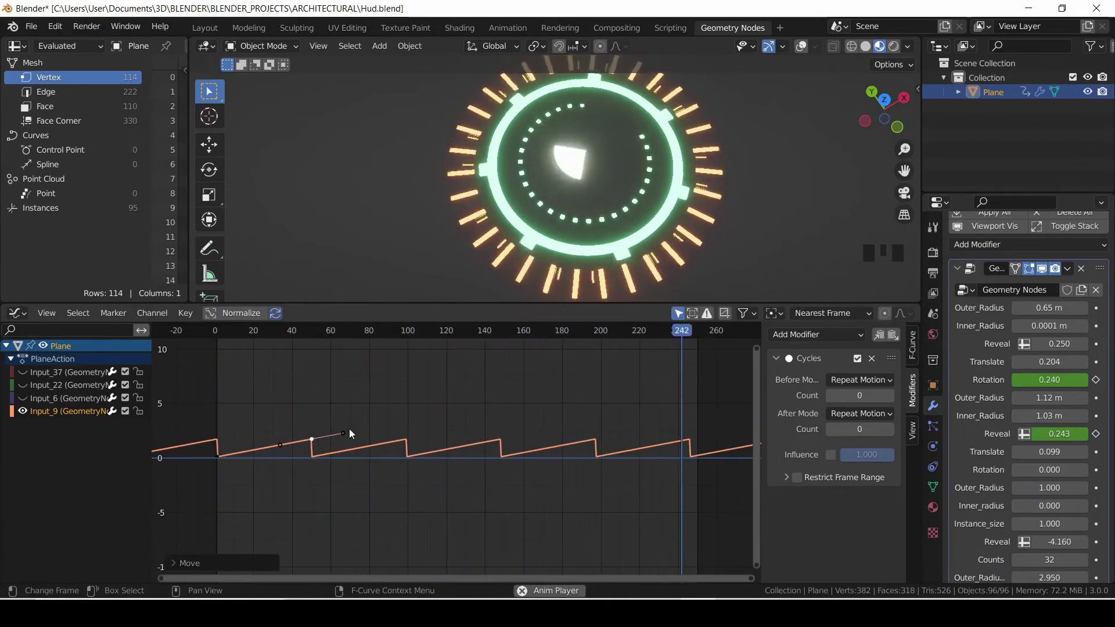